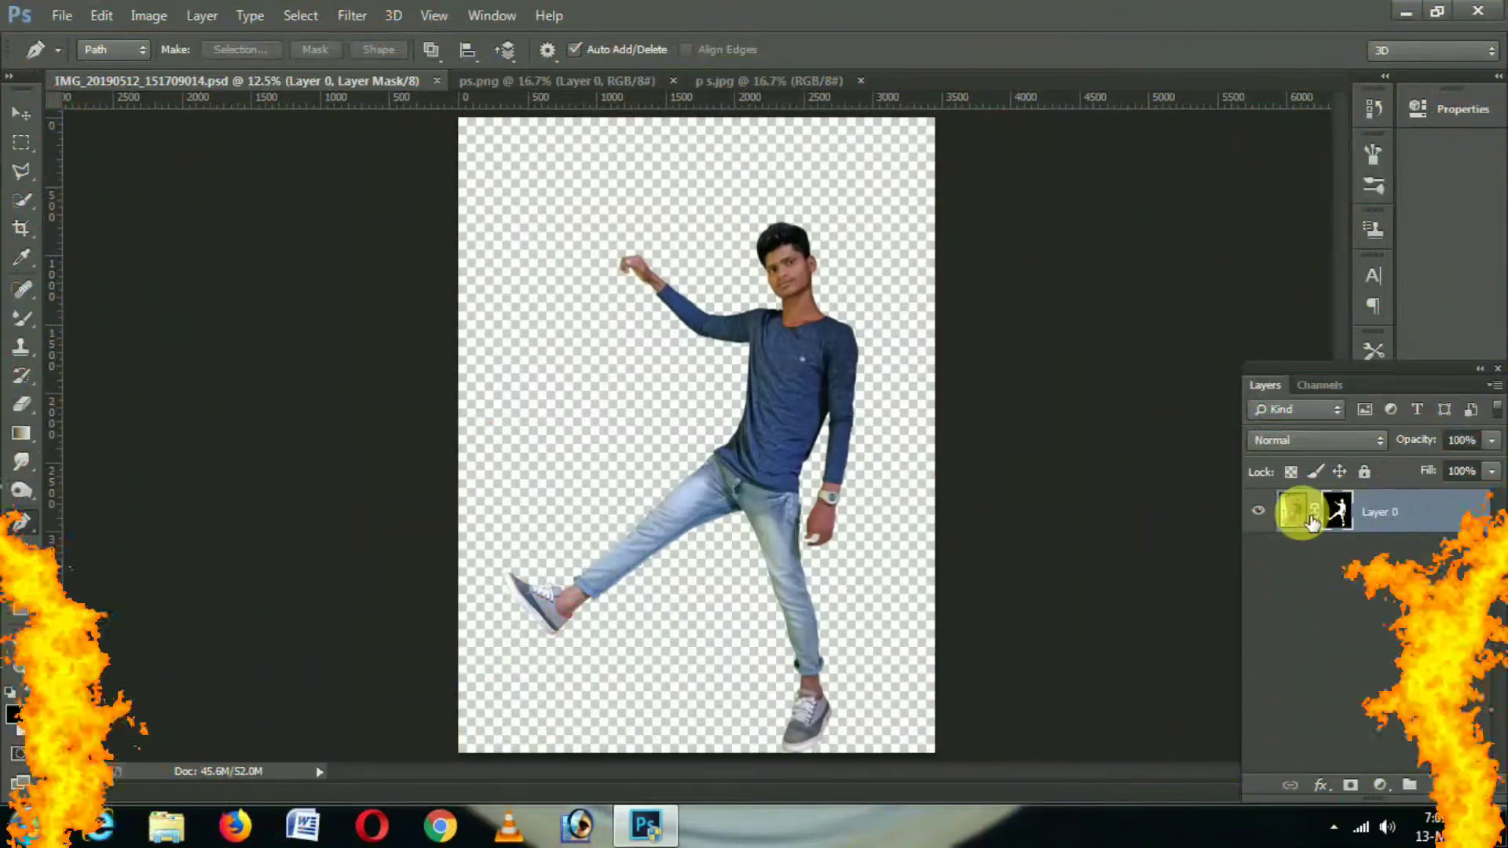
Refine Layer 0's mask by brushing over the hair edge, adding slight smoothing and setting the feather to 1.4 px
{"action": "right_click", "coordinate": [1349, 527]}
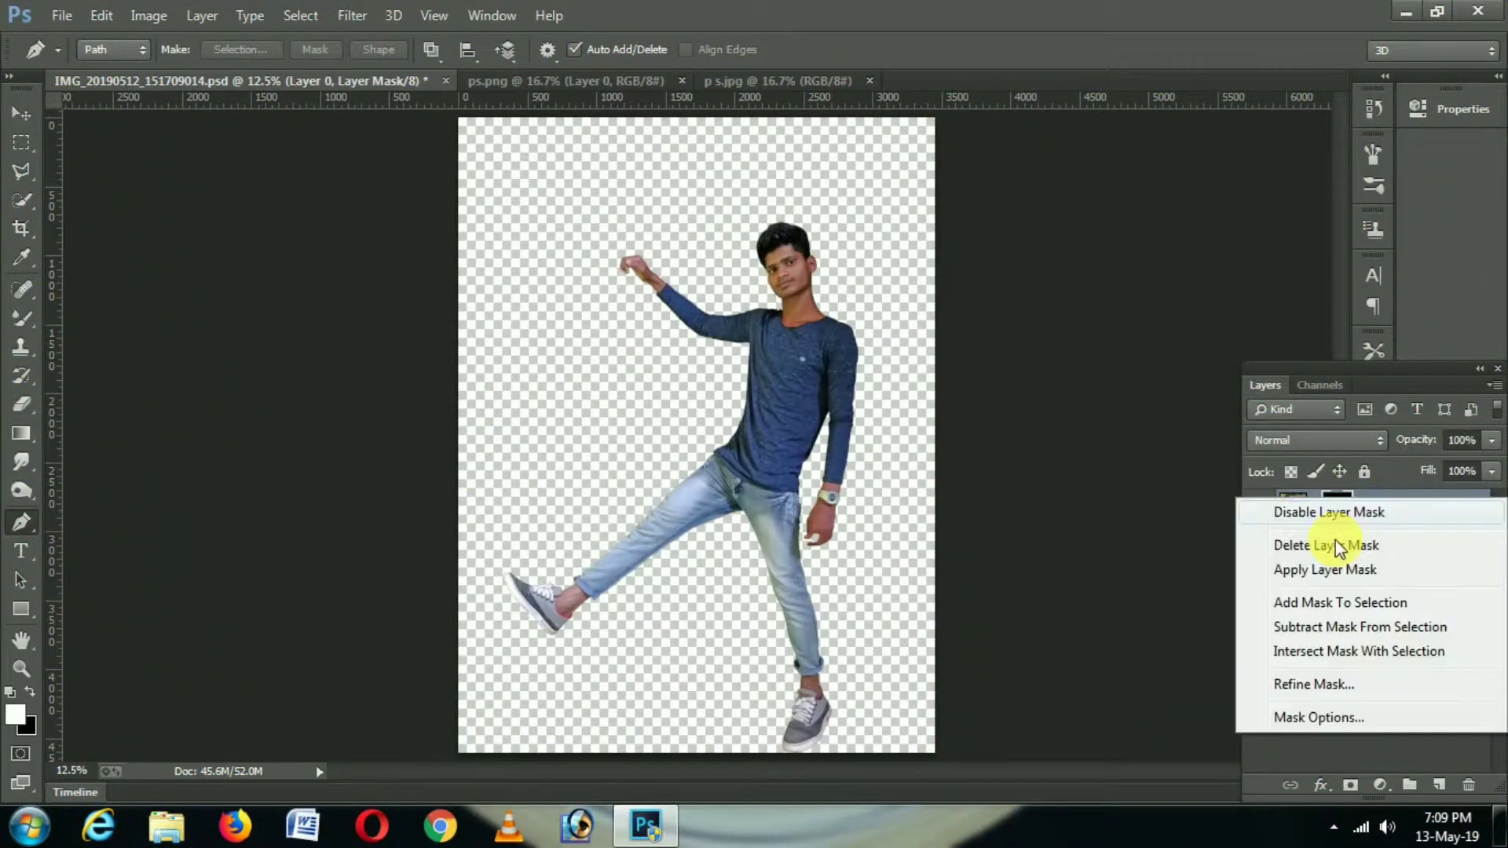
{"action": "left_click", "coordinate": [1334, 684]}
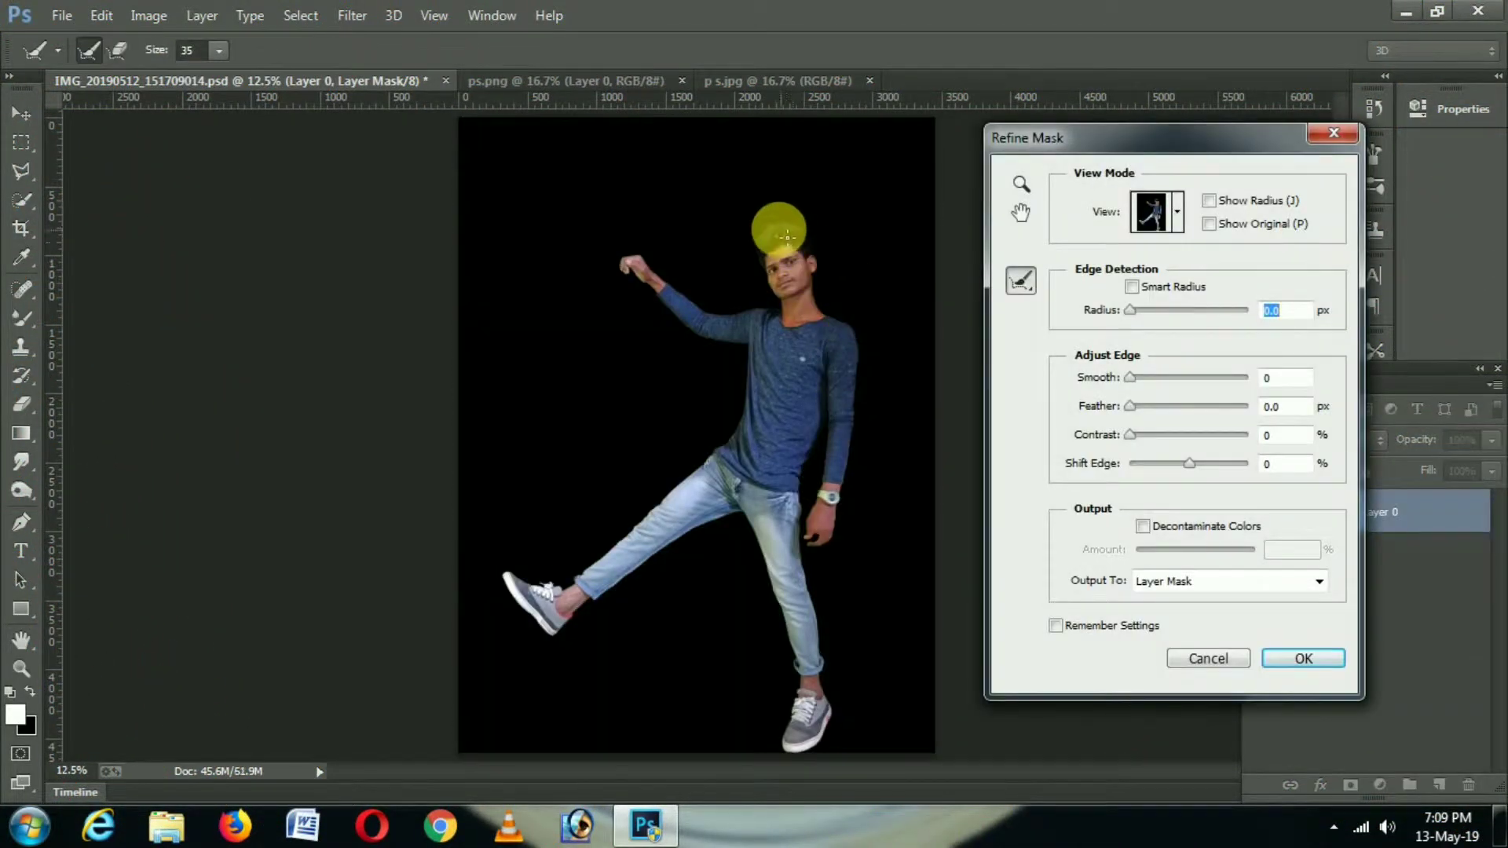
{"action": "left_click_drag", "start_coordinate": [762, 248], "coordinate": [786, 229]}
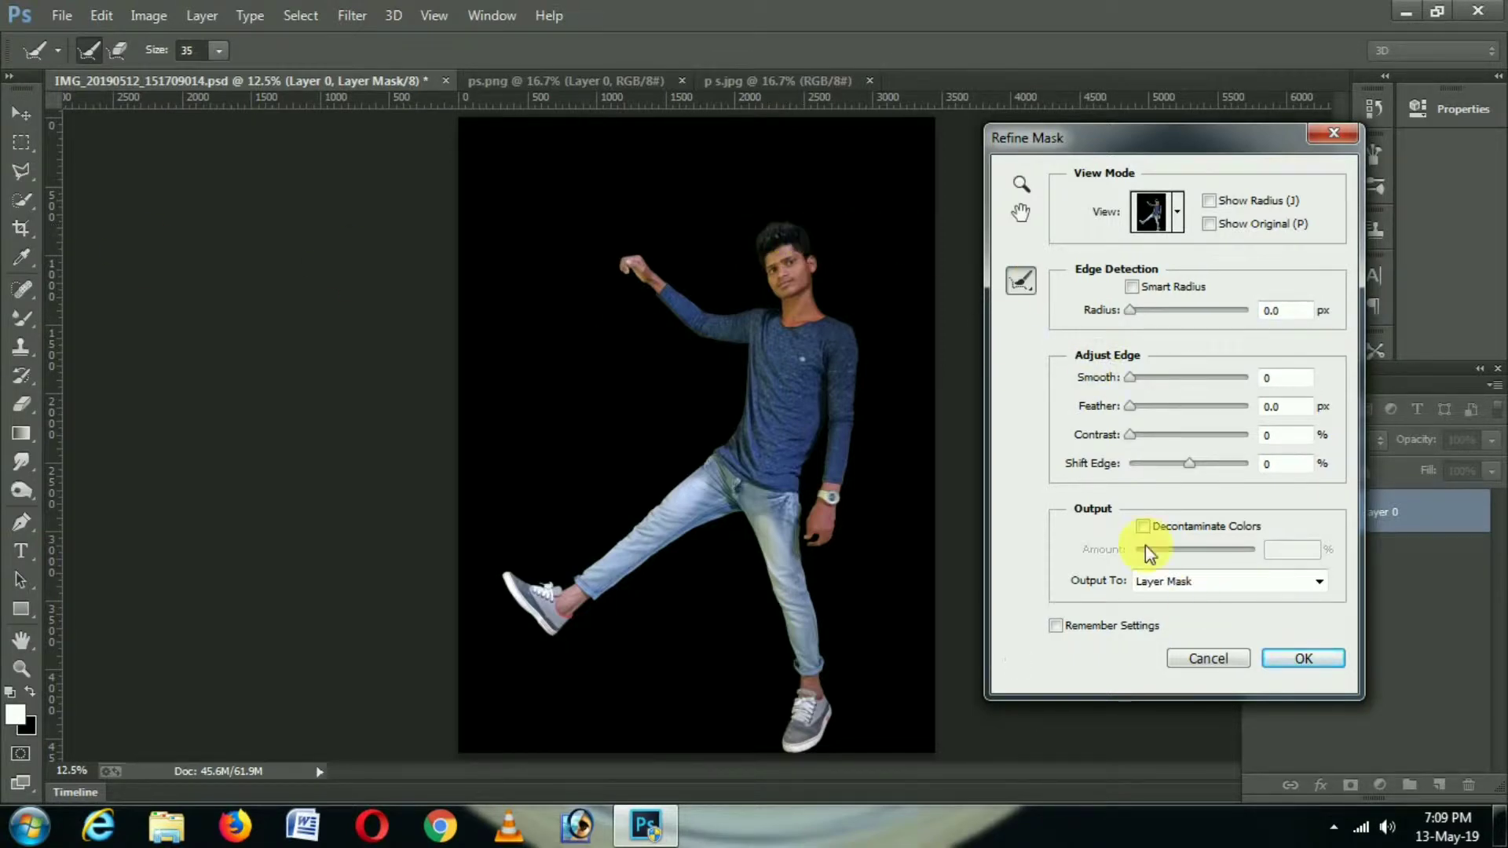
{"action": "left_click_drag", "start_coordinate": [1131, 405], "coordinate": [1138, 404]}
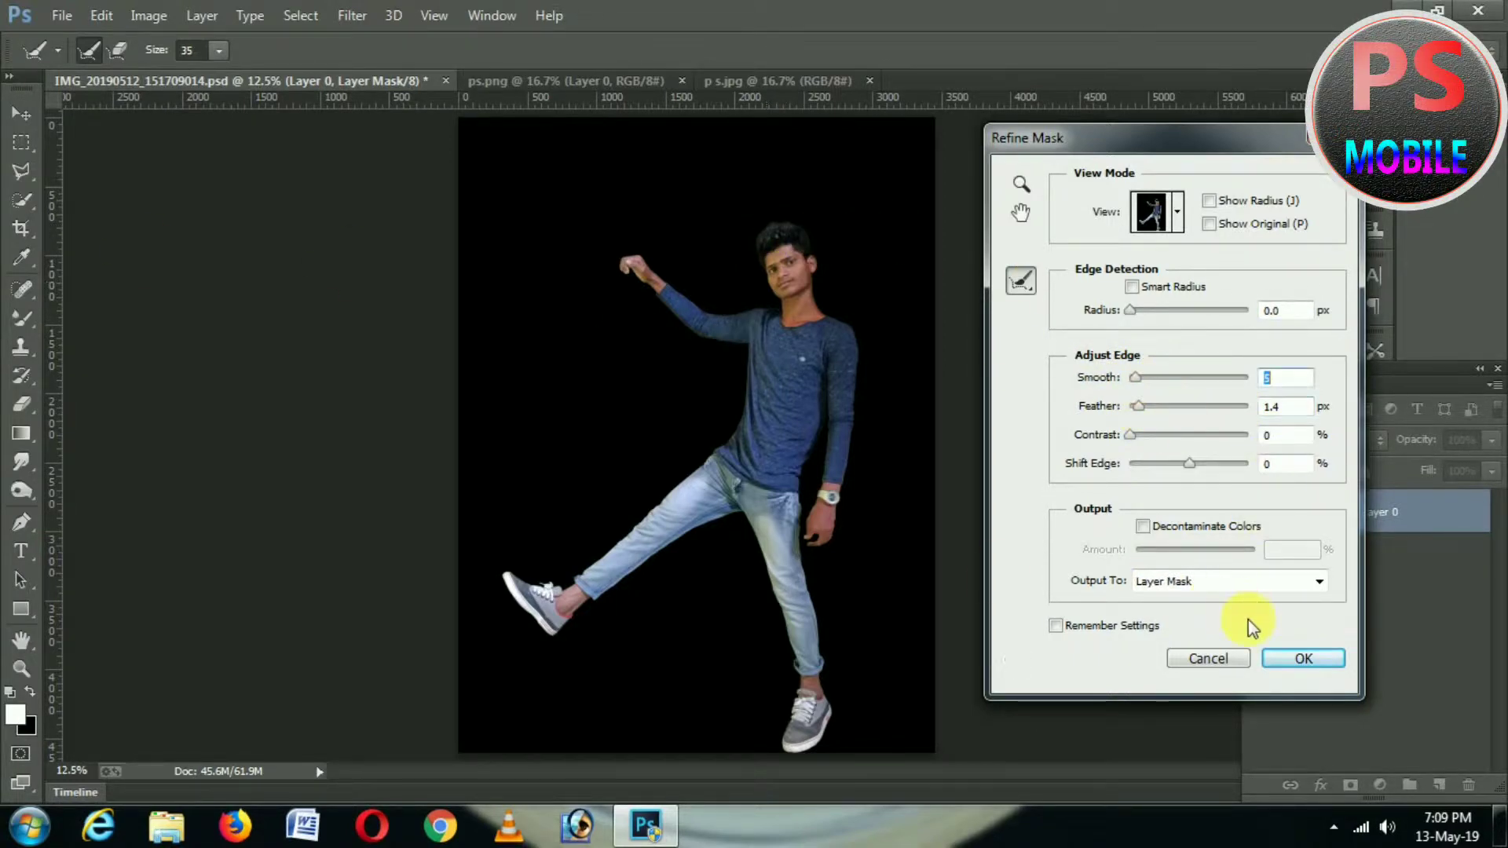
{"action": "left_click", "coordinate": [1302, 658]}
{"action": "key", "text": "p"}
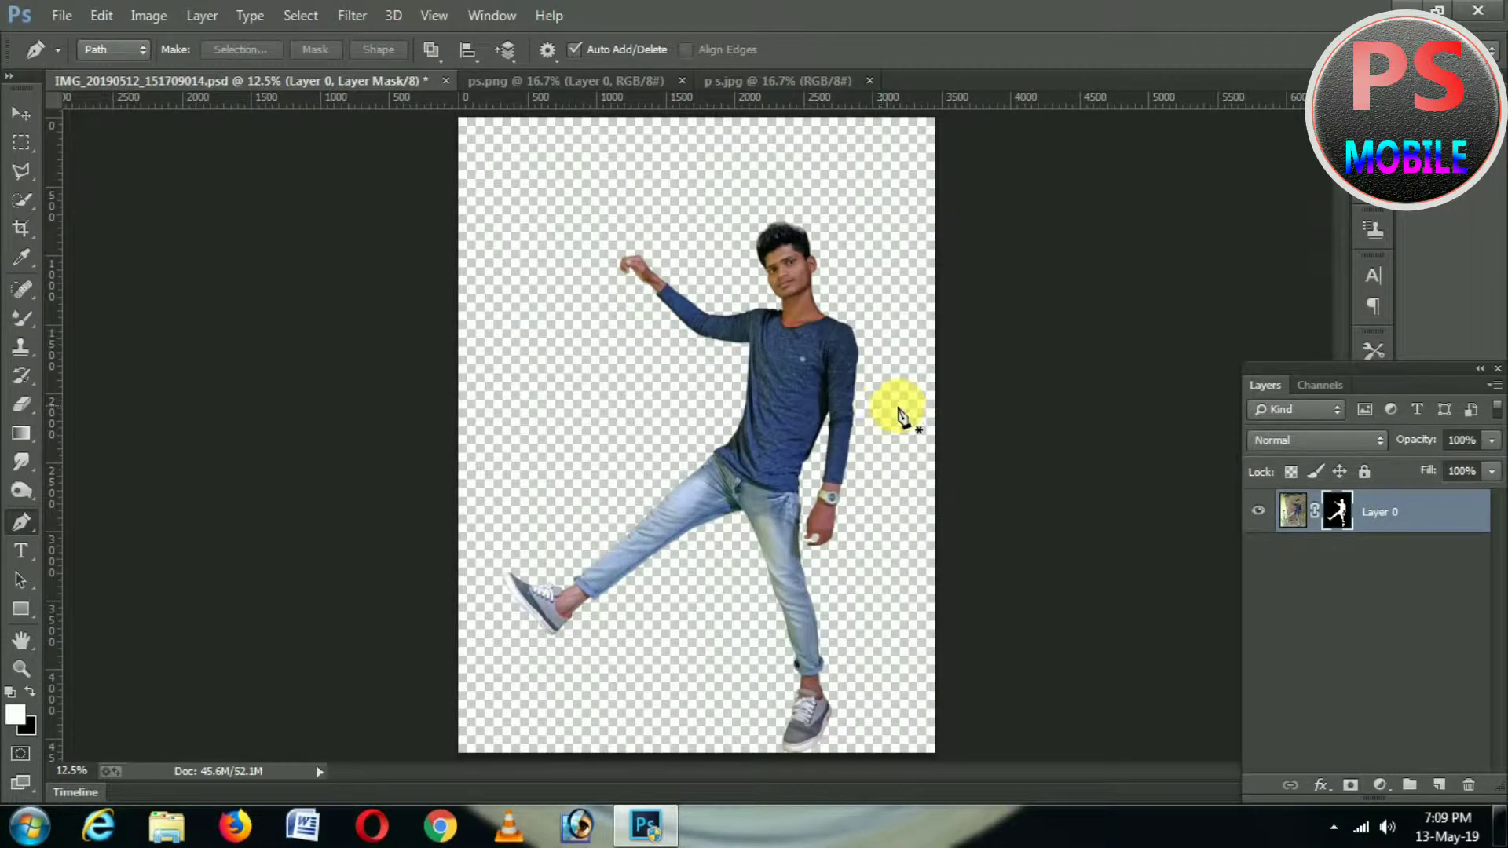
Apply the refined layer mask permanently to Layer 0
{"action": "right_click", "coordinate": [1339, 511]}
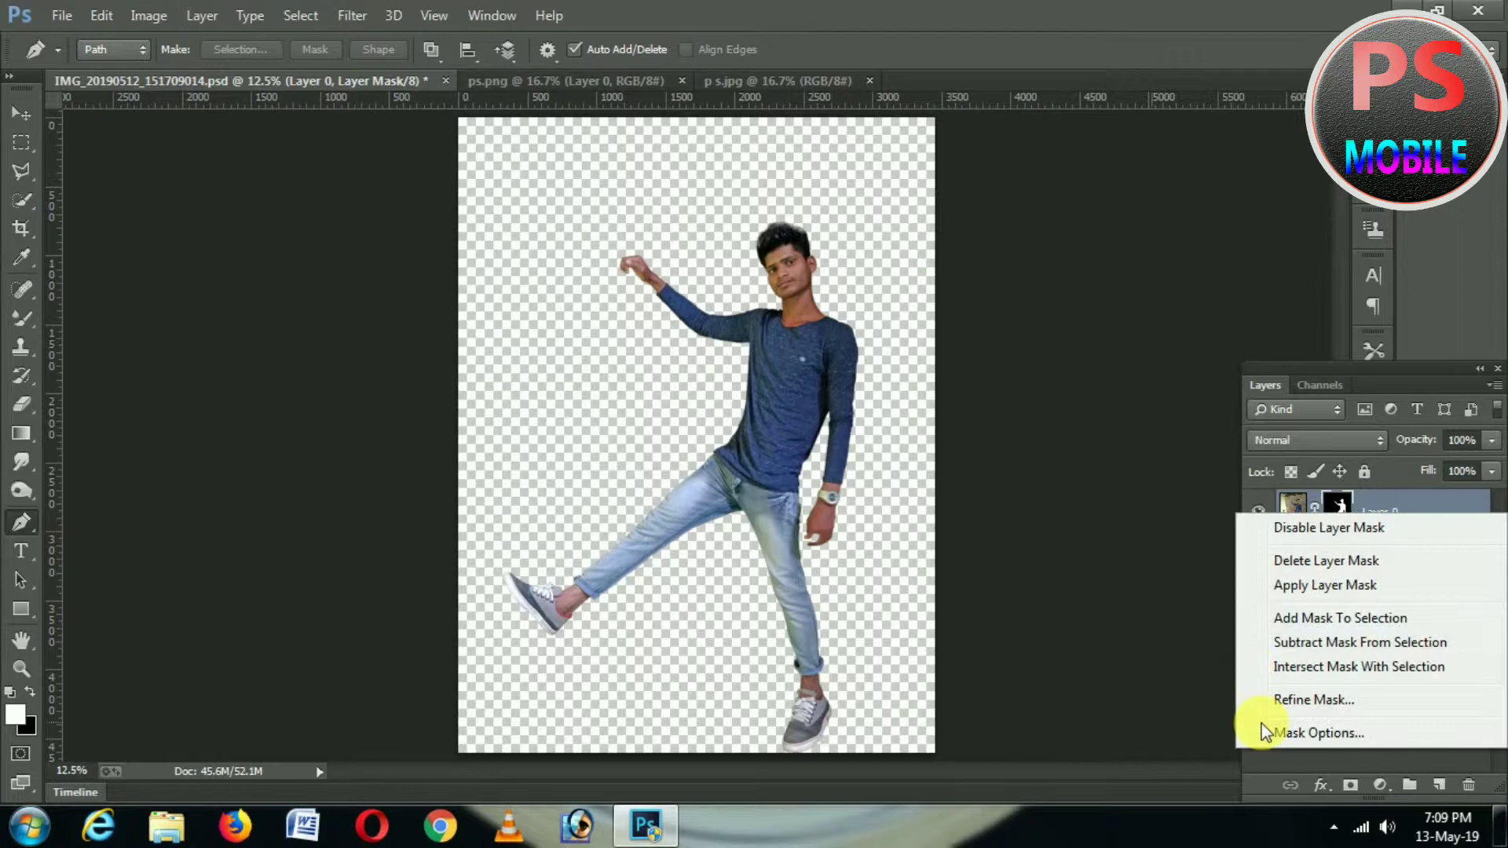
{"action": "left_click", "coordinate": [1360, 585]}
{"action": "key", "text": "ctrl+0"}
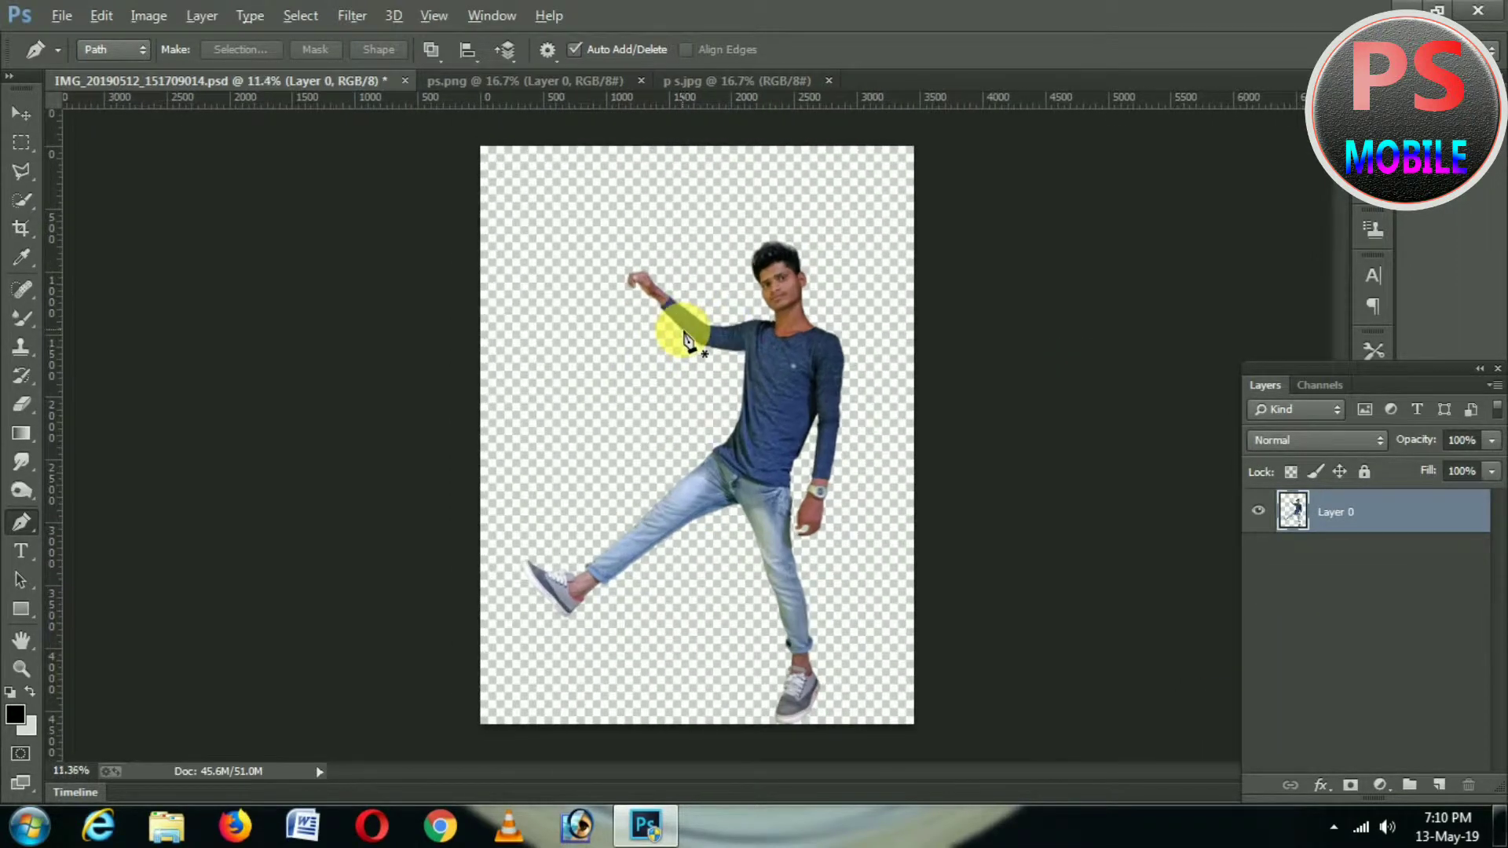
Enlarge the canvas around the cut-out man with the Crop tool, adding transparent space beside and below him
{"action": "left_click", "coordinate": [21, 228]}
{"action": "left_click_drag", "start_coordinate": [911, 723], "coordinate": [952, 747]}
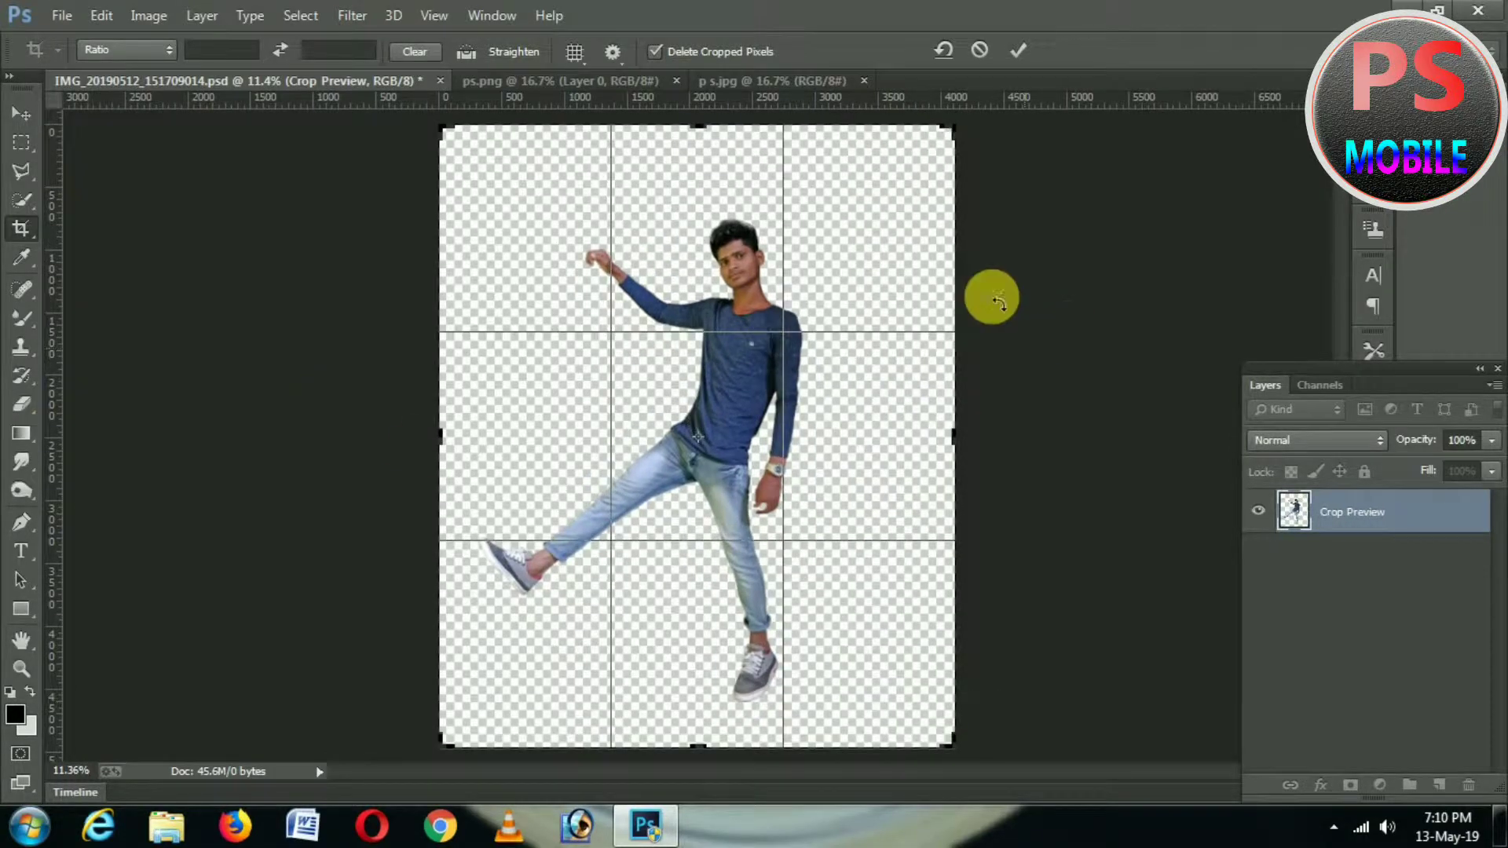
{"action": "left_click", "coordinate": [1019, 50]}
Apply a Selective Color adjustment to Layer 0 that raises Black to +15% in the Blacks range
{"action": "left_click", "coordinate": [149, 15]}
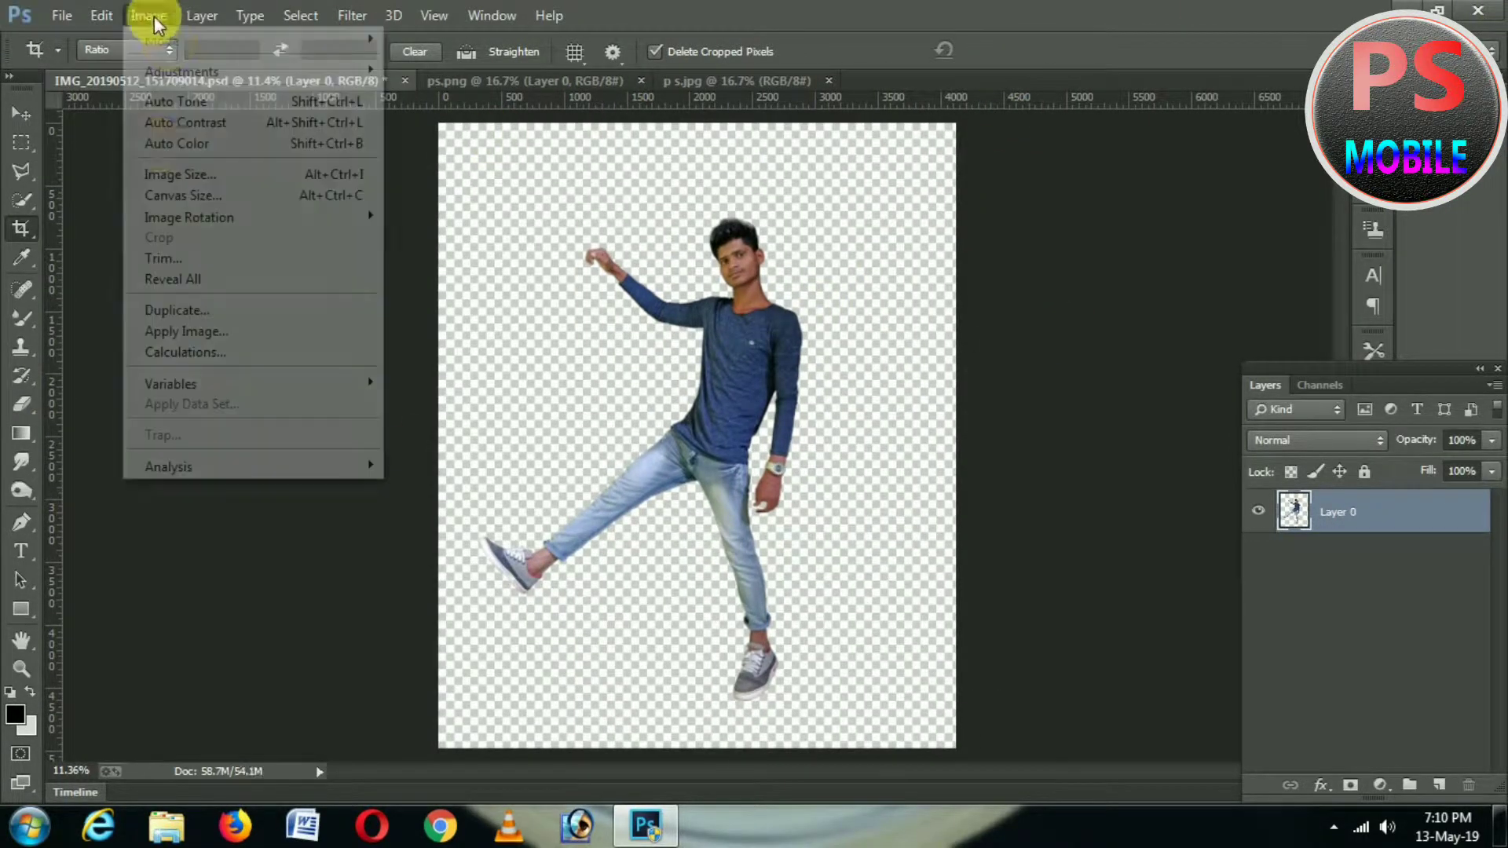
{"action": "mouse_move", "coordinate": [181, 70]}
{"action": "left_click", "coordinate": [488, 408]}
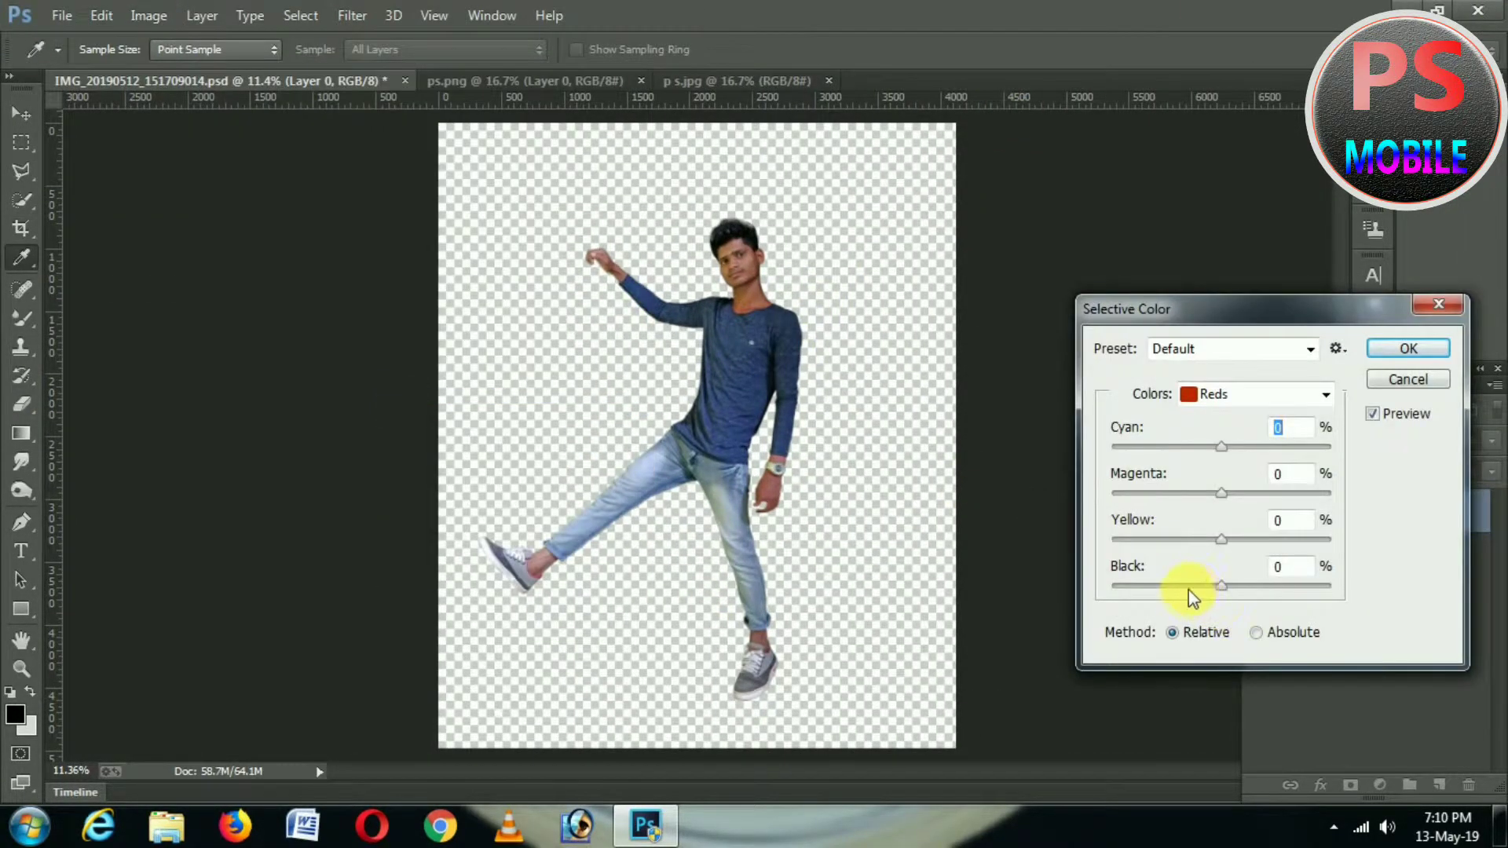
{"action": "left_click", "coordinate": [1213, 394]}
{"action": "left_click", "coordinate": [1202, 410]}
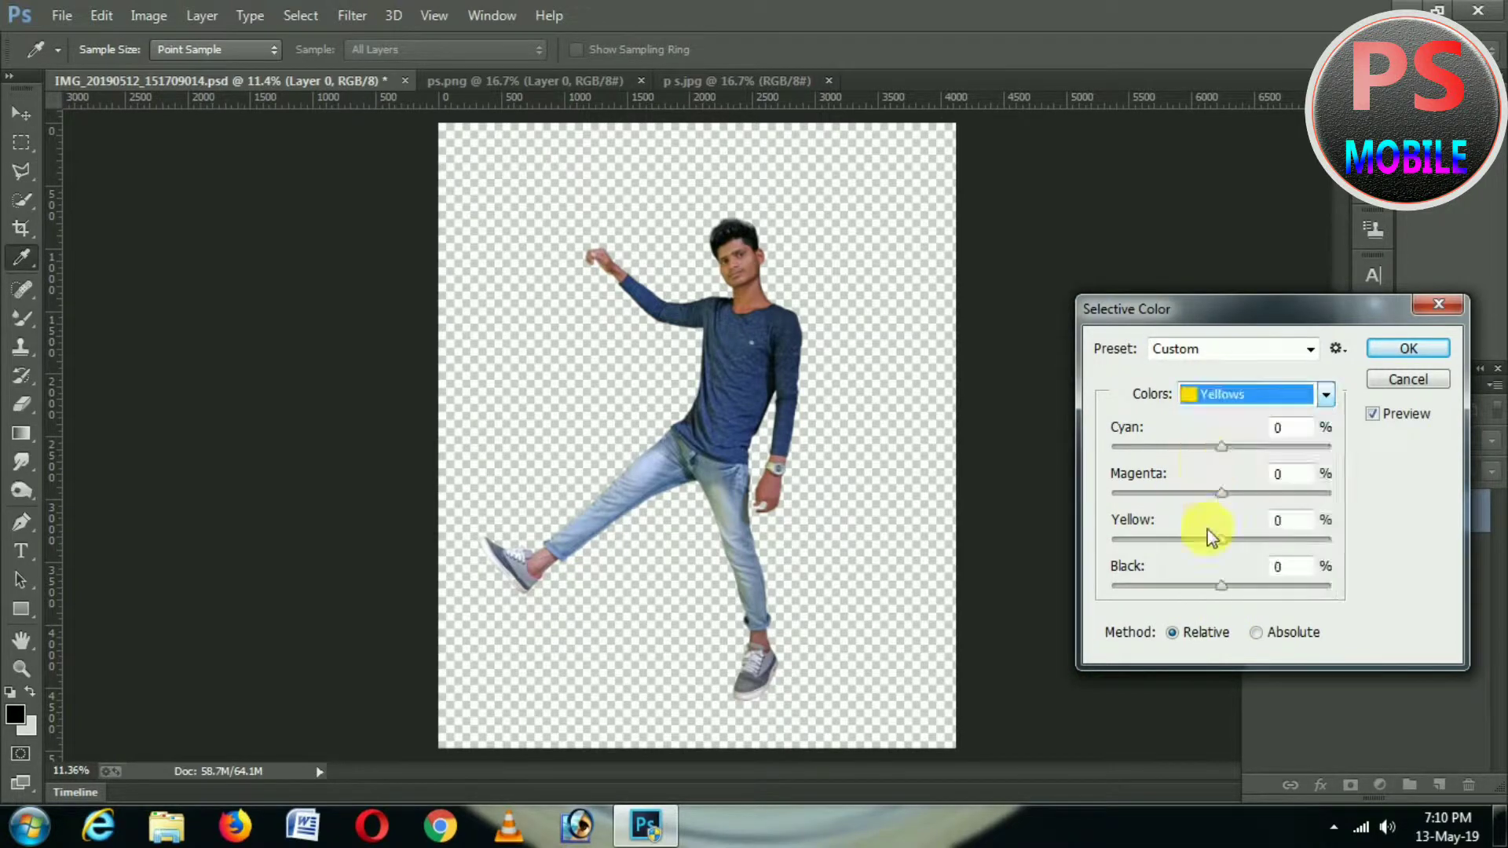
{"action": "left_click", "coordinate": [1218, 395]}
{"action": "left_click", "coordinate": [1235, 591]}
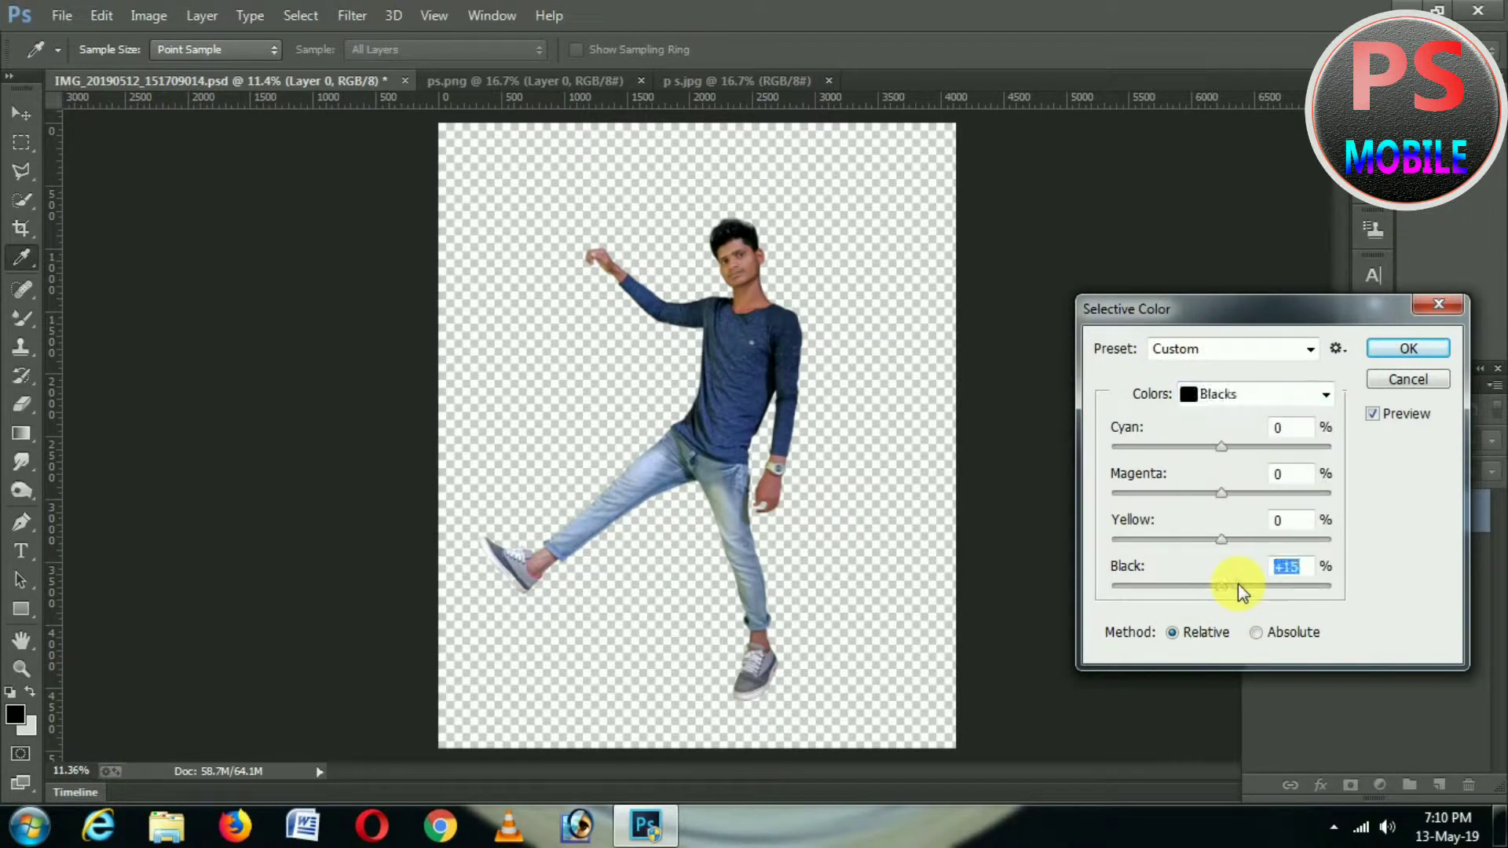
{"action": "left_click", "coordinate": [1408, 349]}
Apply the Camera Raw Filter with Vibrance +19, Highlights +26, Shadows +15 and Whites +8
{"action": "left_click", "coordinate": [352, 15]}
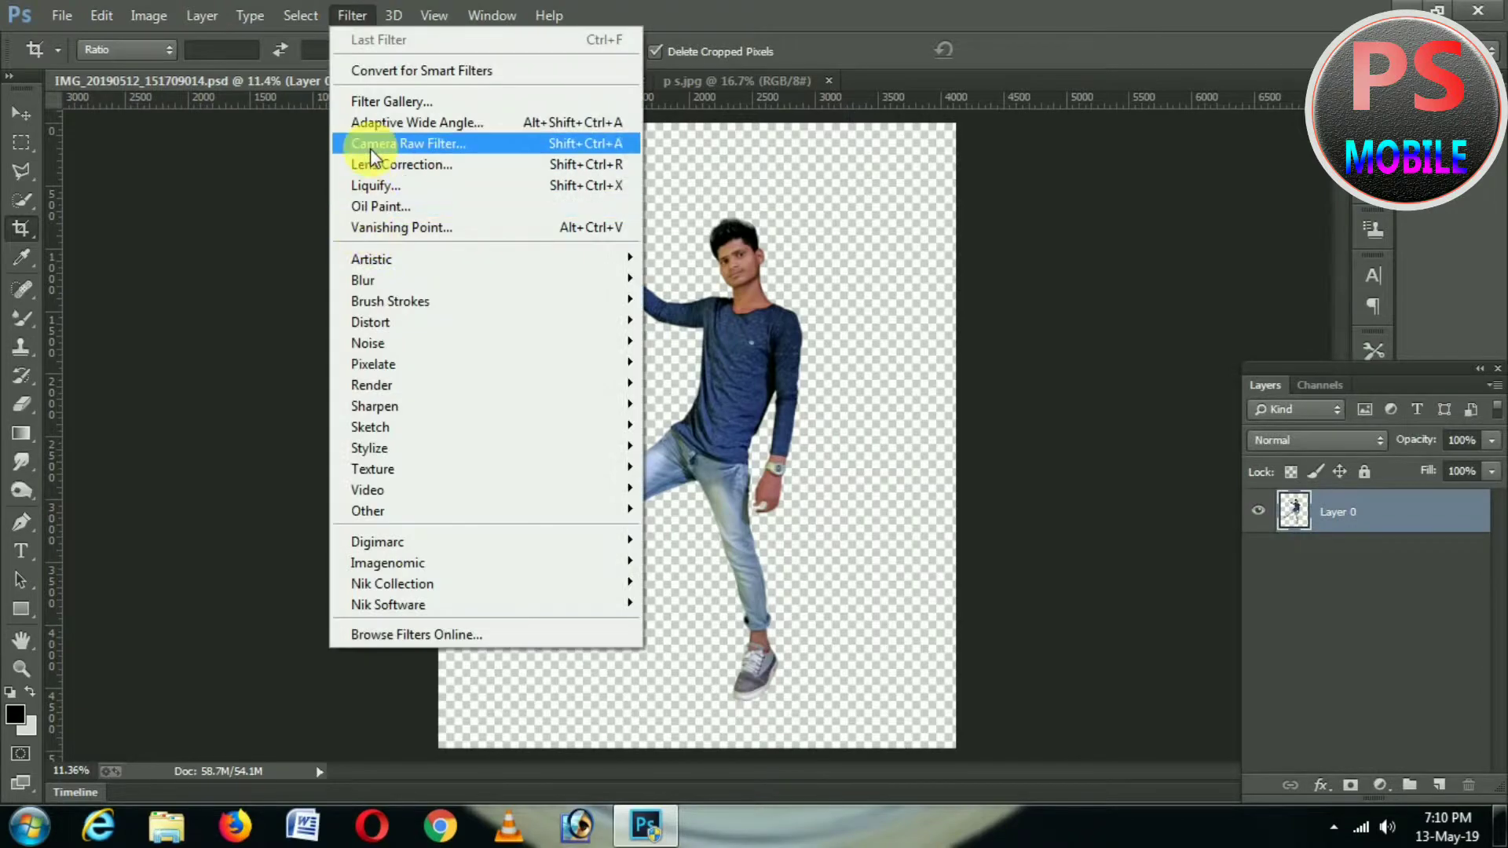
{"action": "left_click", "coordinate": [378, 144]}
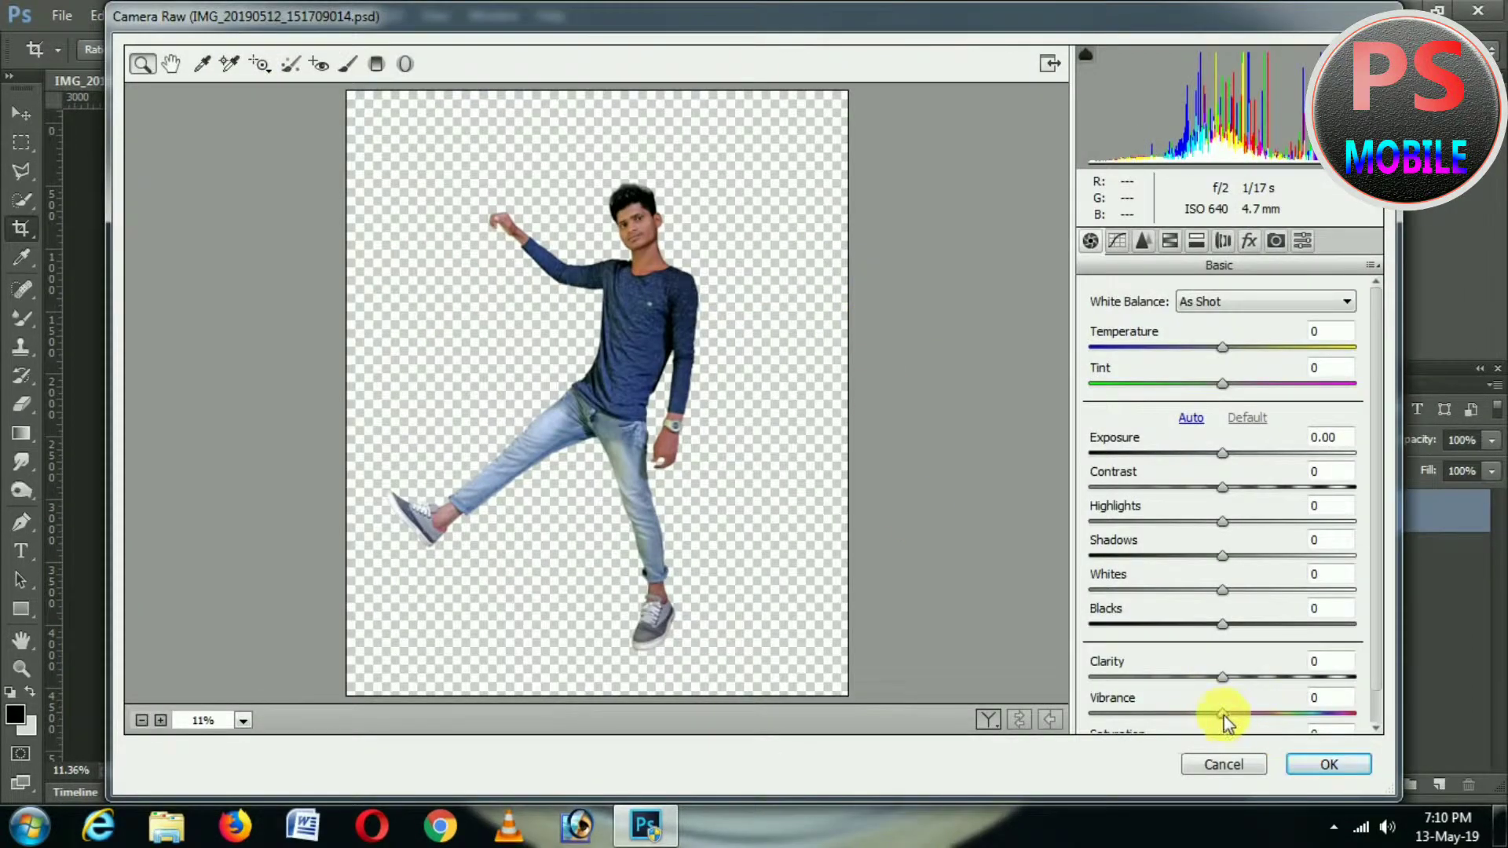
{"action": "left_click_drag", "start_coordinate": [1224, 715], "coordinate": [1246, 718]}
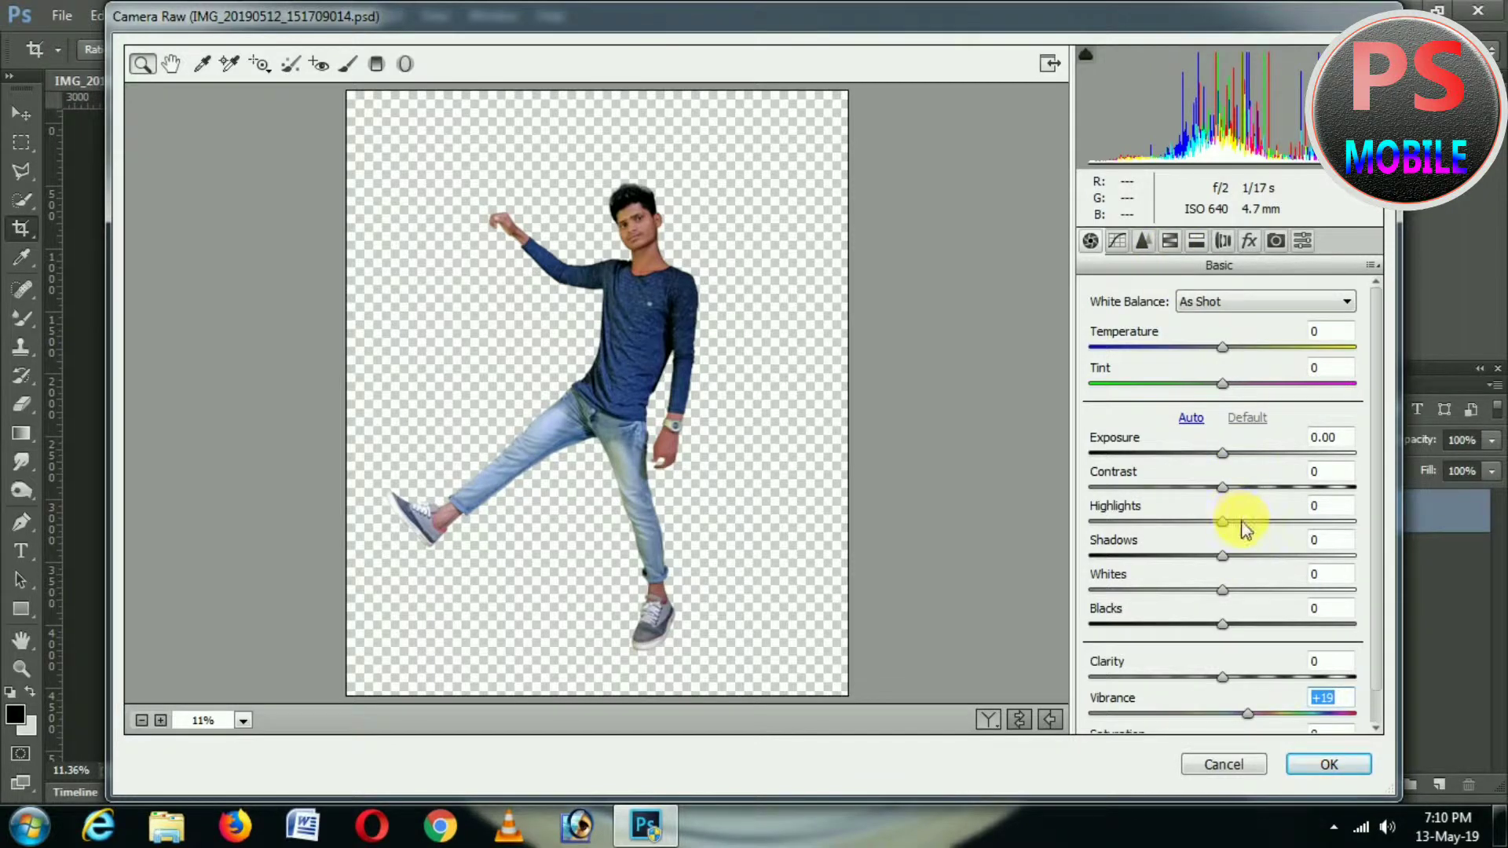
{"action": "left_click_drag", "start_coordinate": [1234, 524], "coordinate": [1232, 590]}
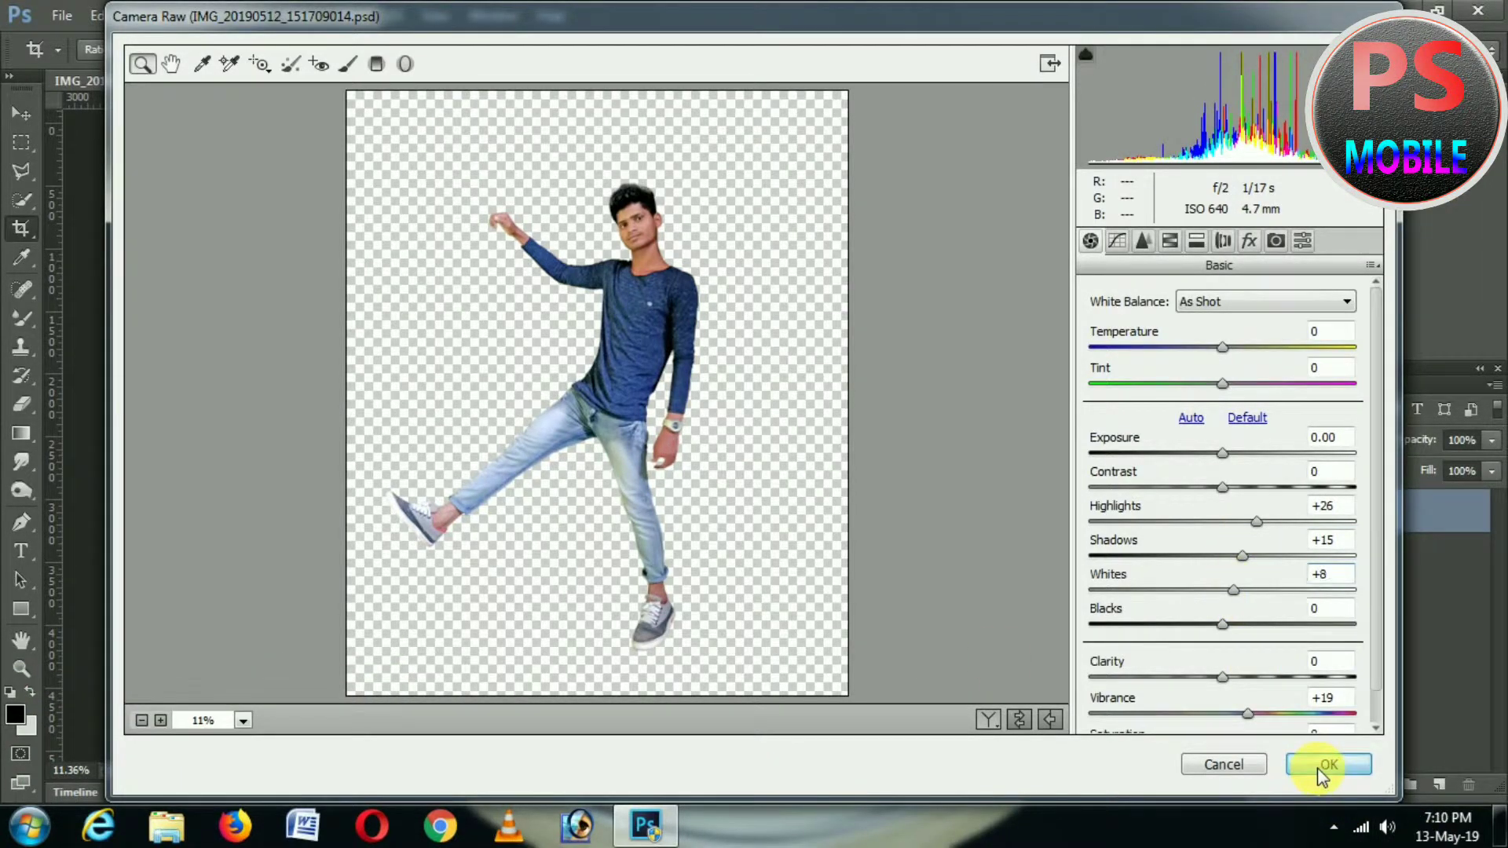
{"action": "left_click", "coordinate": [1327, 764]}
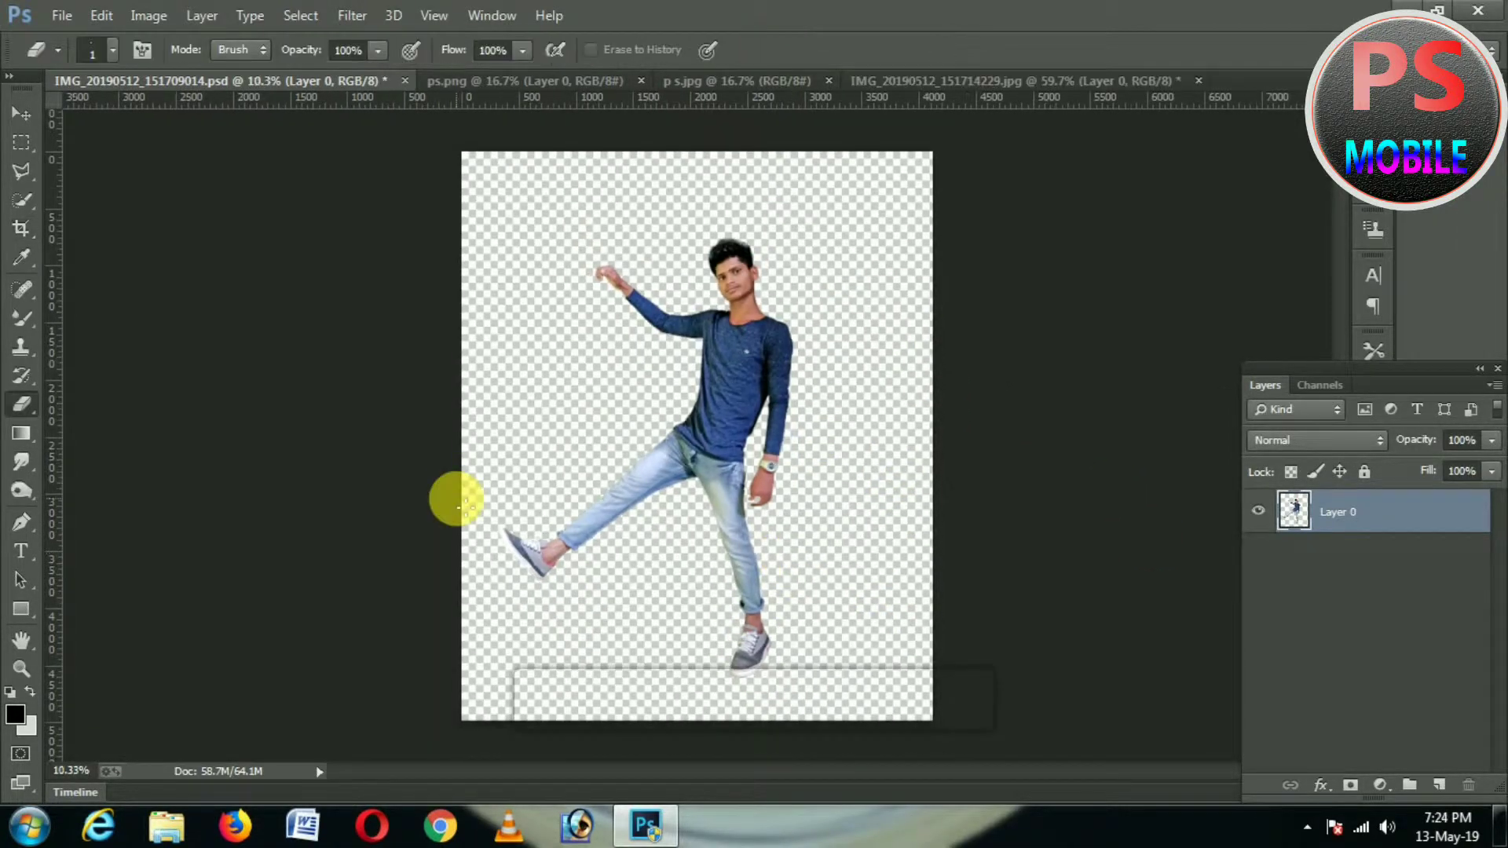
Erase the man's lowered hand and watch up to the sleeve end with a 200 px Eraser
{"action": "scroll", "coordinate": [521, 690], "scroll_direction": "up", "scroll_amount": 4}
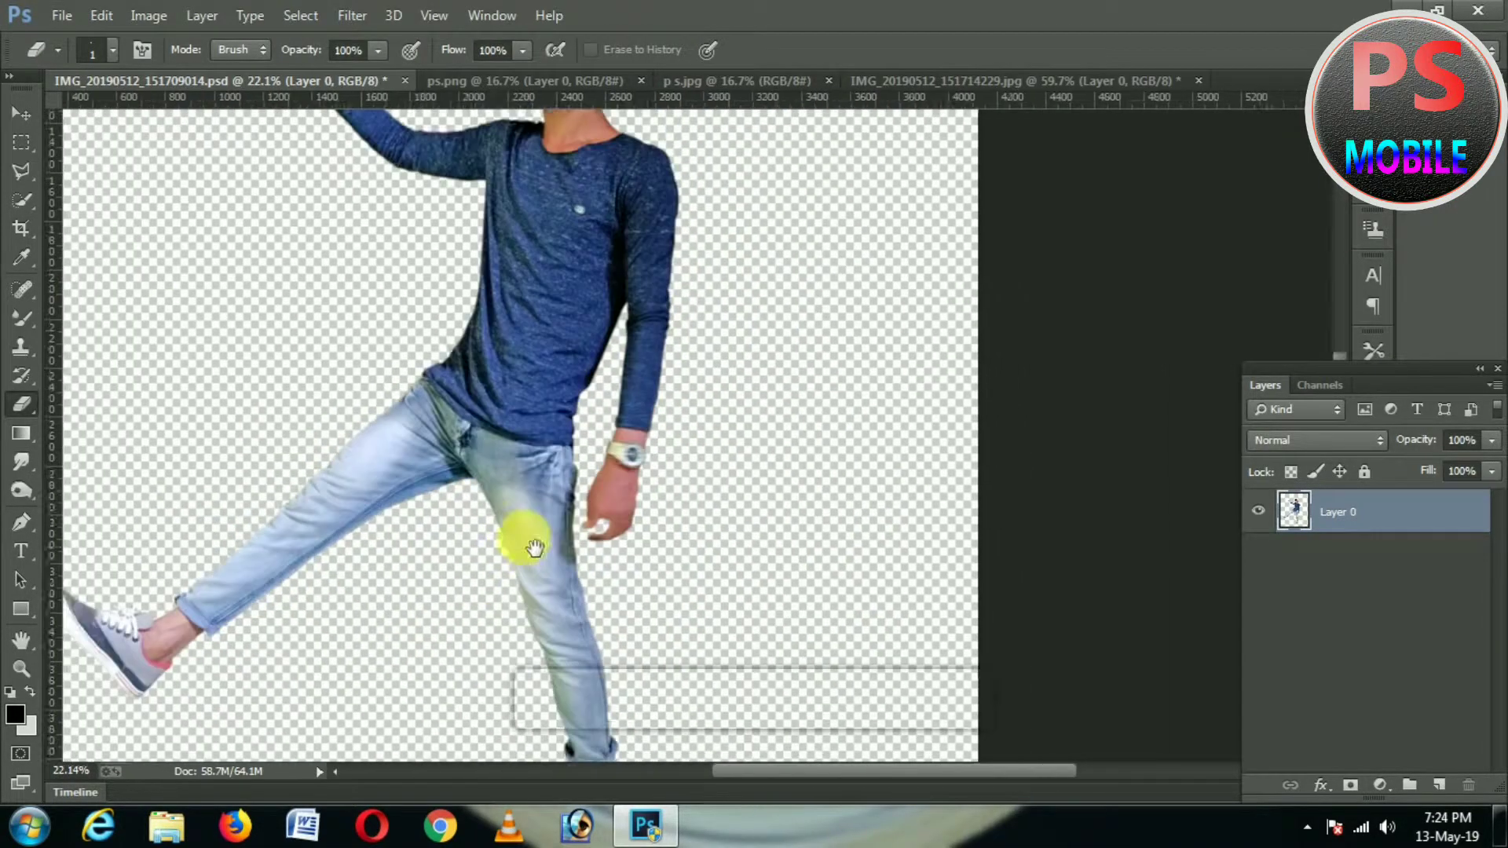
{"action": "left_click_drag", "start_coordinate": [535, 547], "coordinate": [504, 554]}
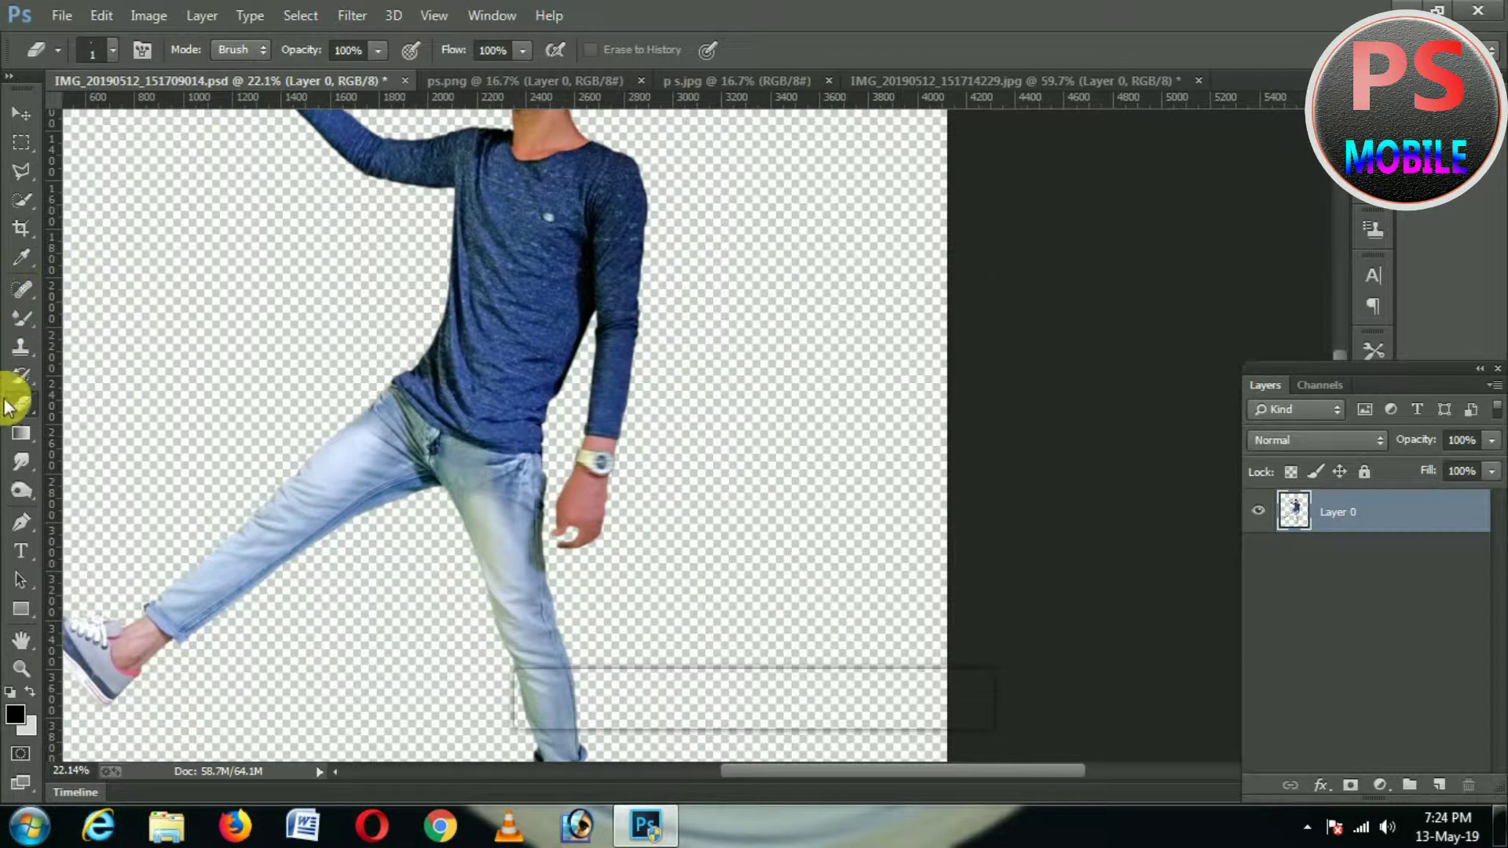
{"action": "right_click", "coordinate": [21, 404]}
{"action": "left_click", "coordinate": [112, 401]}
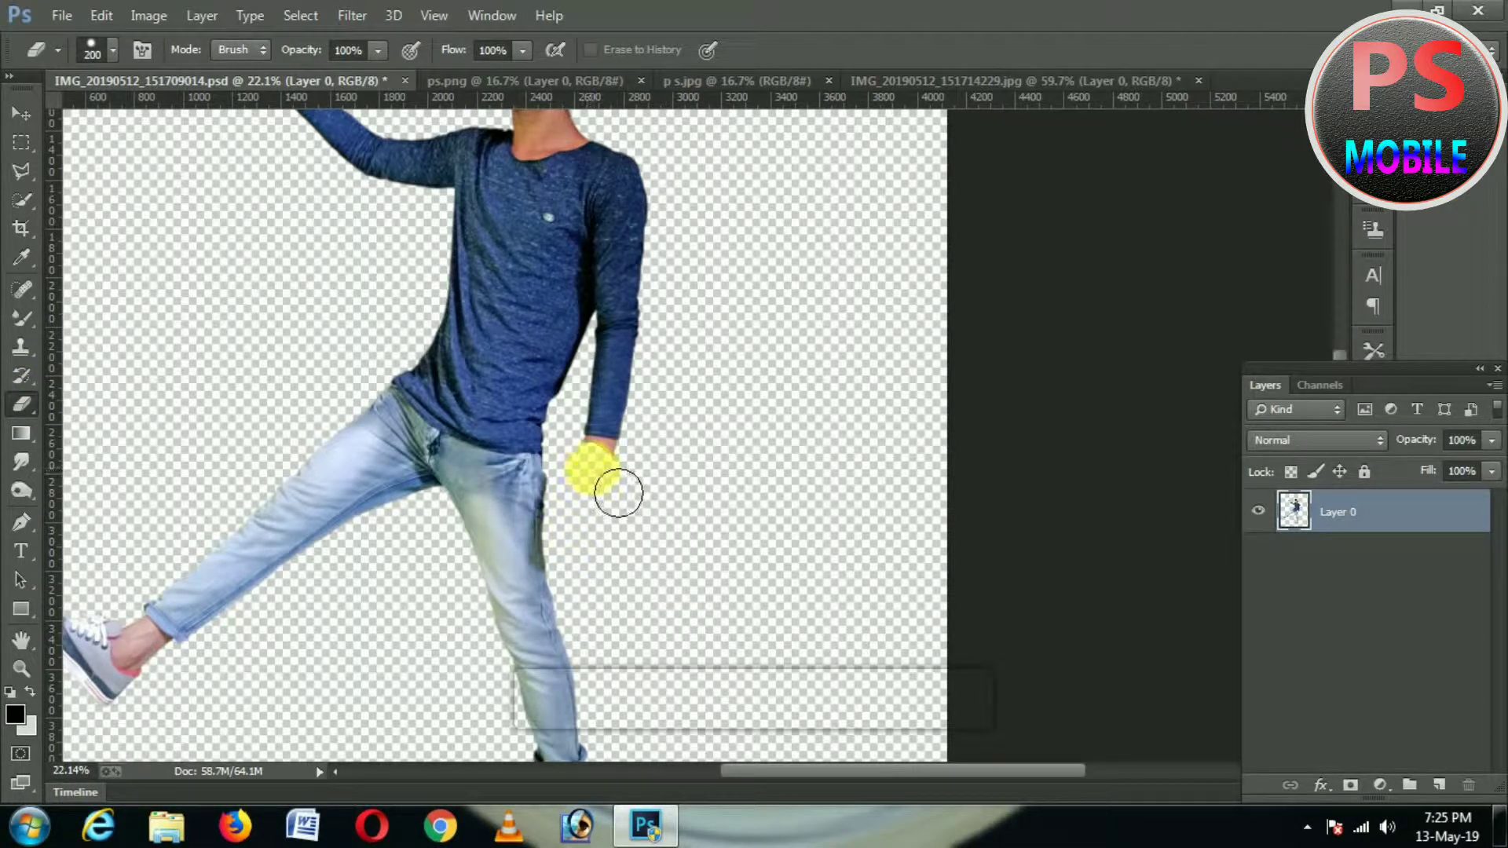
{"action": "scroll", "coordinate": [658, 549], "scroll_direction": "up", "scroll_amount": 2}
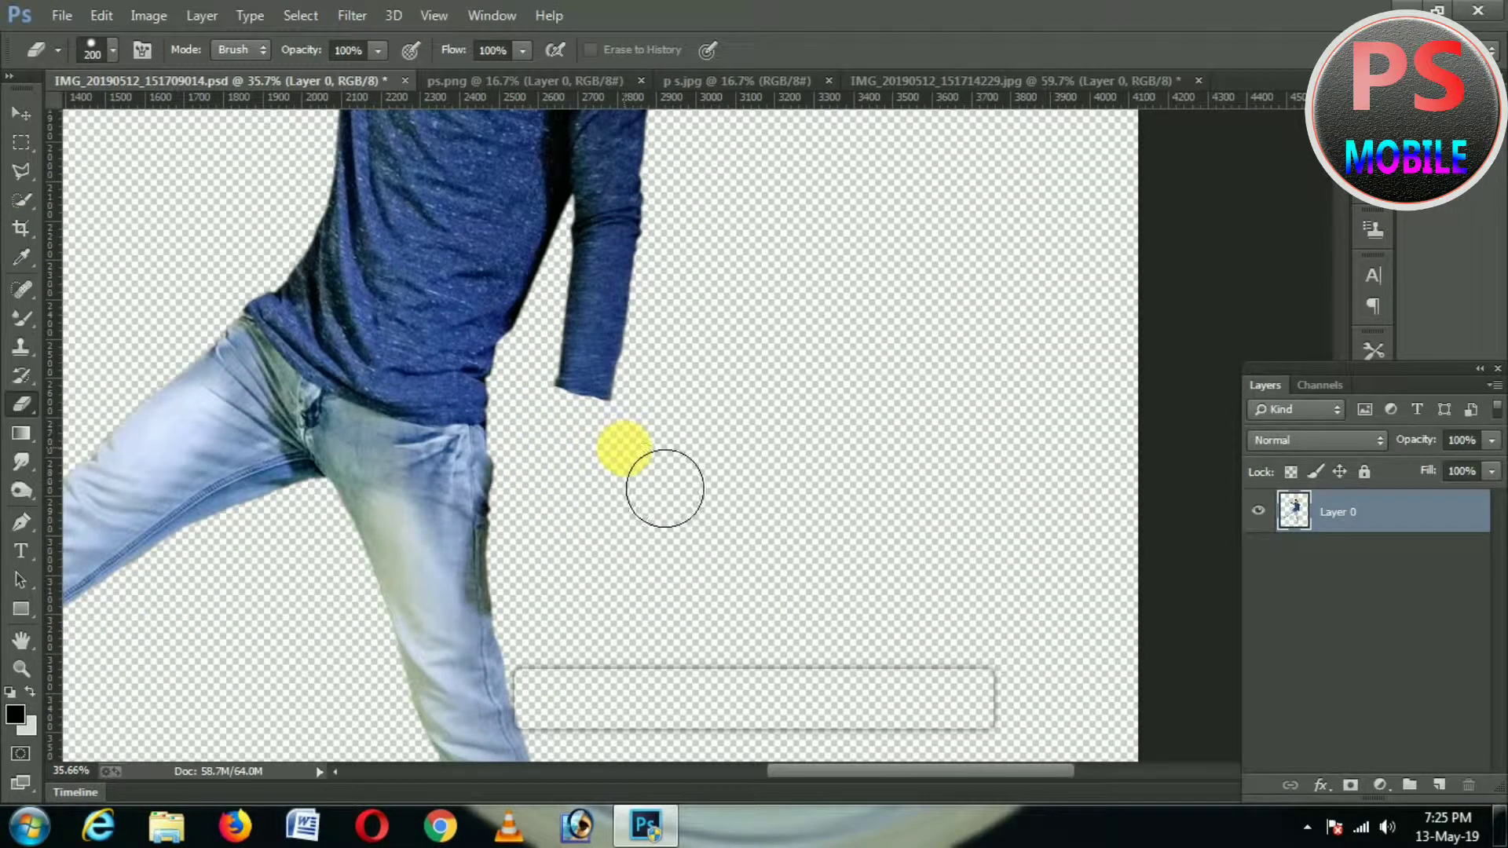
{"action": "scroll", "coordinate": [665, 488], "scroll_direction": "up", "scroll_amount": 1}
{"action": "scroll", "coordinate": [621, 471], "scroll_direction": "up", "scroll_amount": 1}
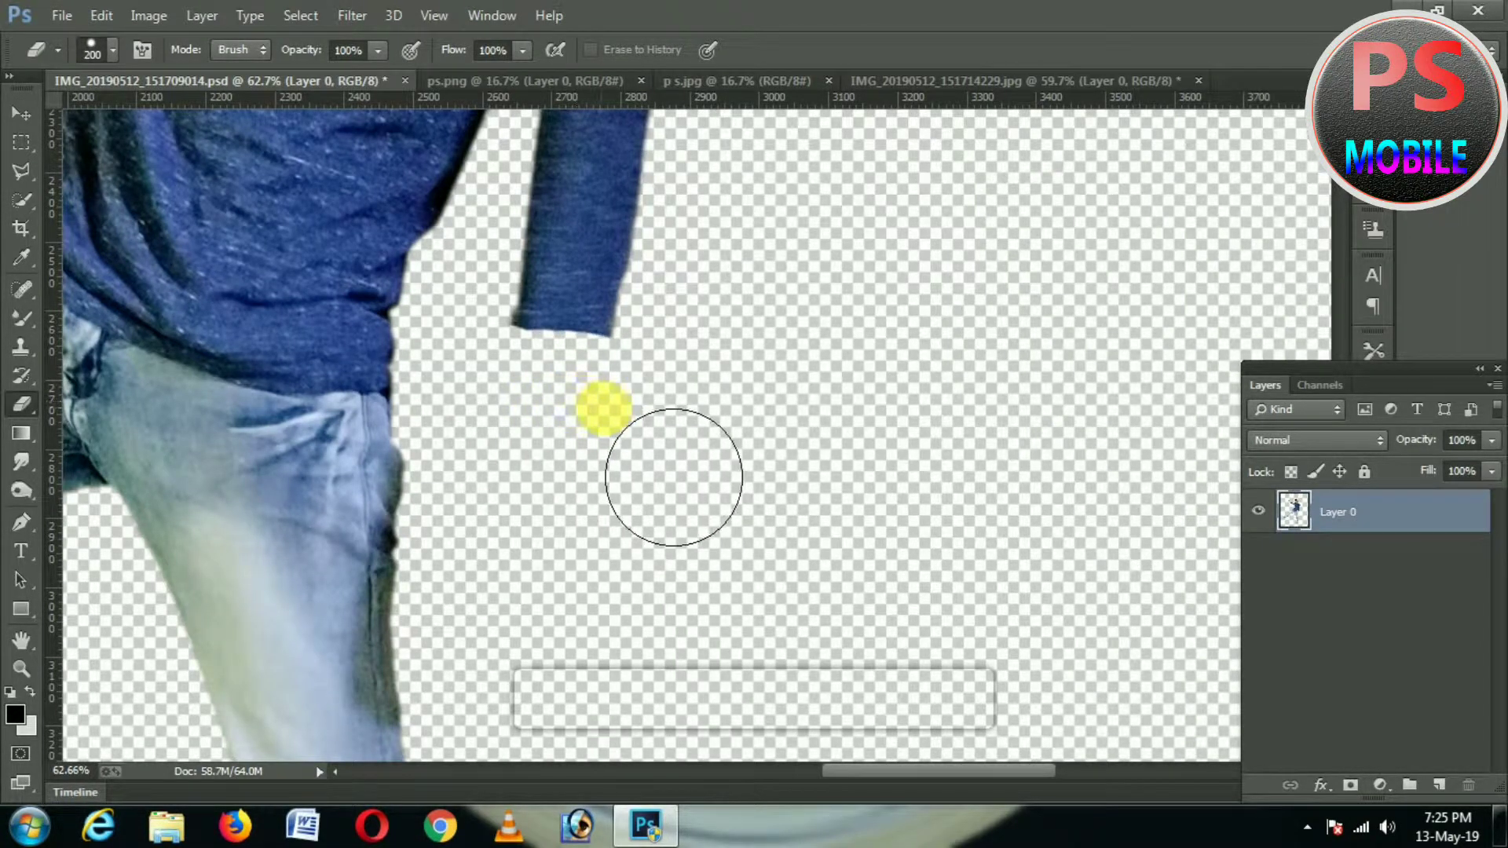
{"action": "mouse_move", "coordinate": [510, 390]}
{"action": "left_mouse_down"}
{"action": "mouse_move", "coordinate": [491, 390]}
{"action": "mouse_move", "coordinate": [626, 394]}
{"action": "mouse_move", "coordinate": [562, 390]}
{"action": "mouse_move", "coordinate": [584, 407]}
{"action": "left_mouse_up"}
{"action": "scroll", "coordinate": [623, 411], "scroll_direction": "down", "scroll_amount": 10}
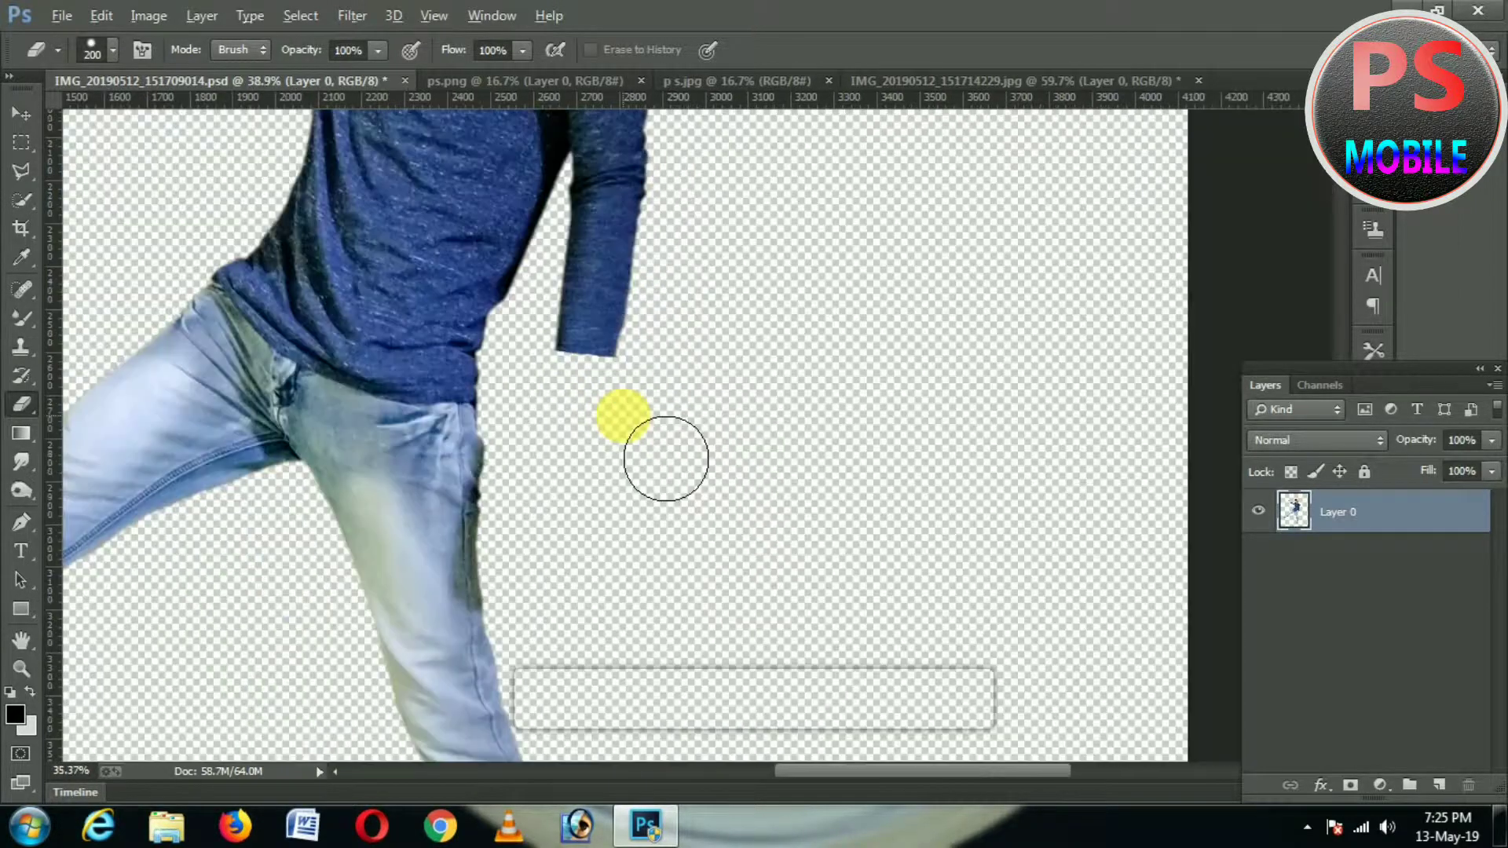
Bring the cut-out hand with the watch from IMG_20190512_151714229.jpg into the man's document as a new layer
{"action": "left_click", "coordinate": [970, 81]}
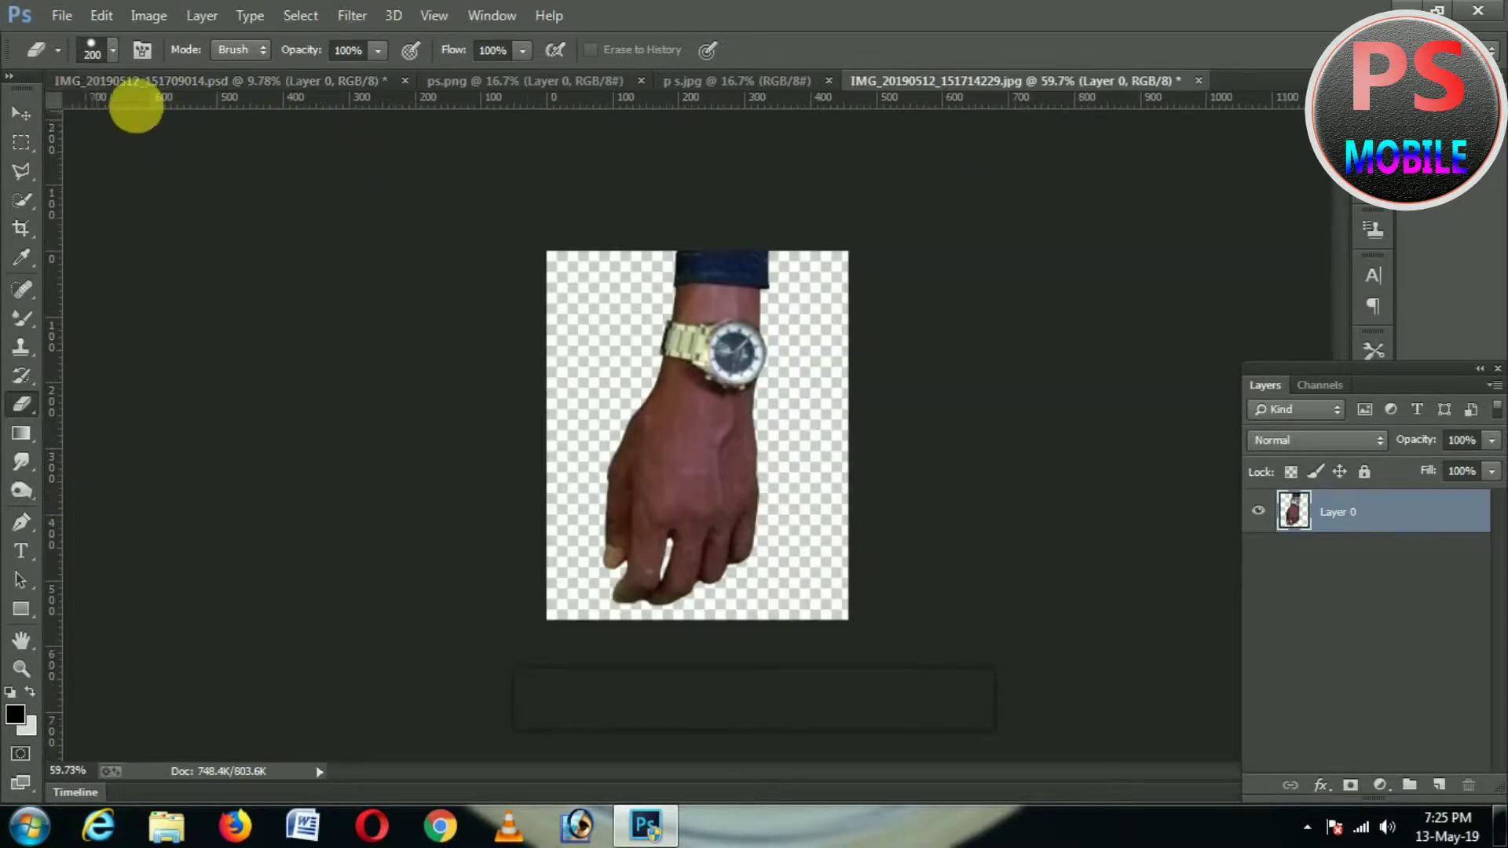
{"action": "key", "text": "v"}
{"action": "left_click_drag", "start_coordinate": [709, 453], "coordinate": [774, 505]}
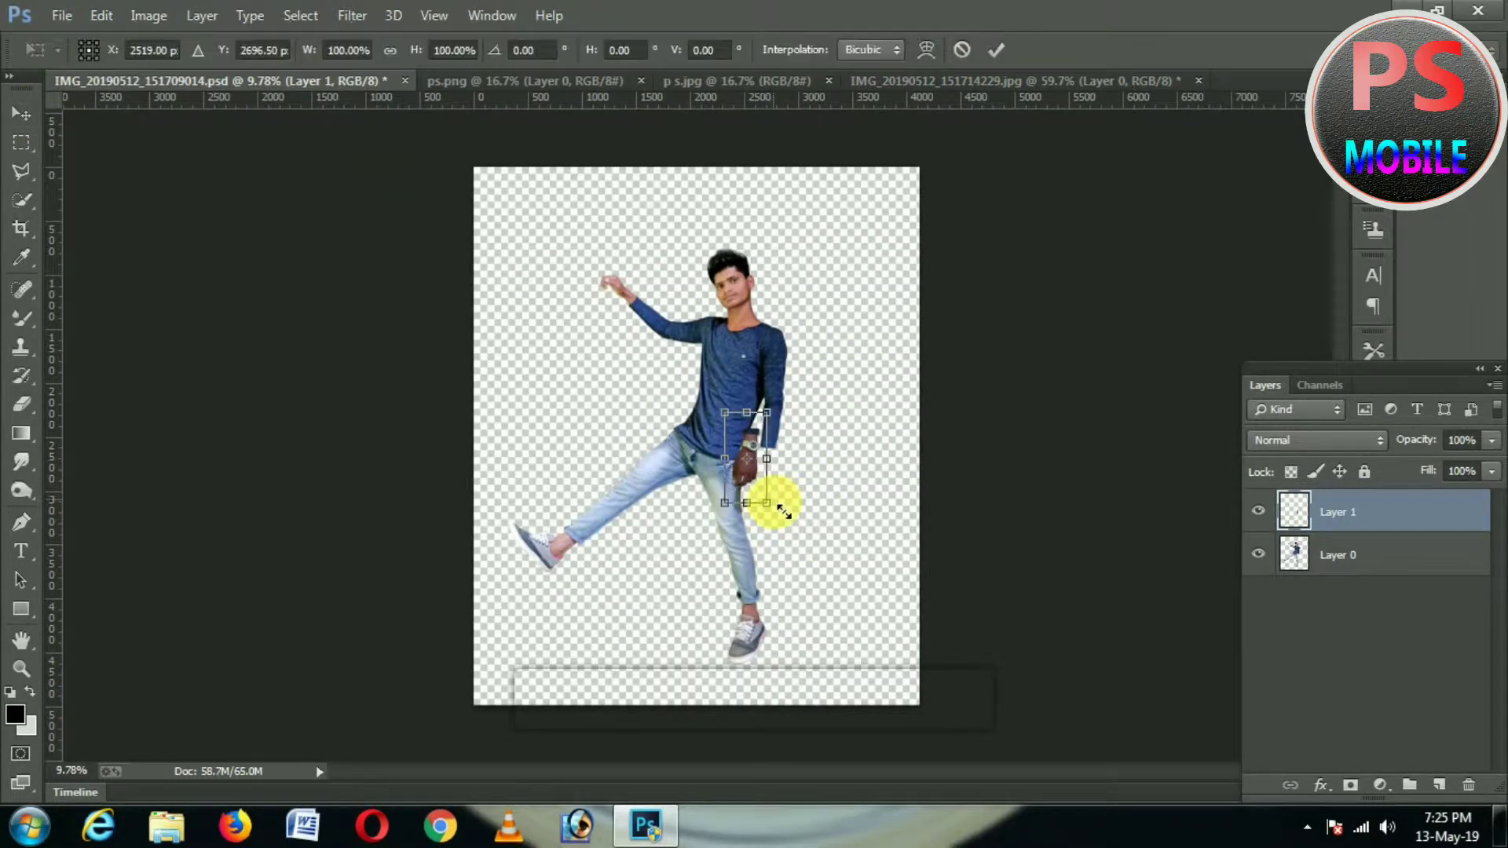
{"action": "left_click", "coordinate": [996, 50]}
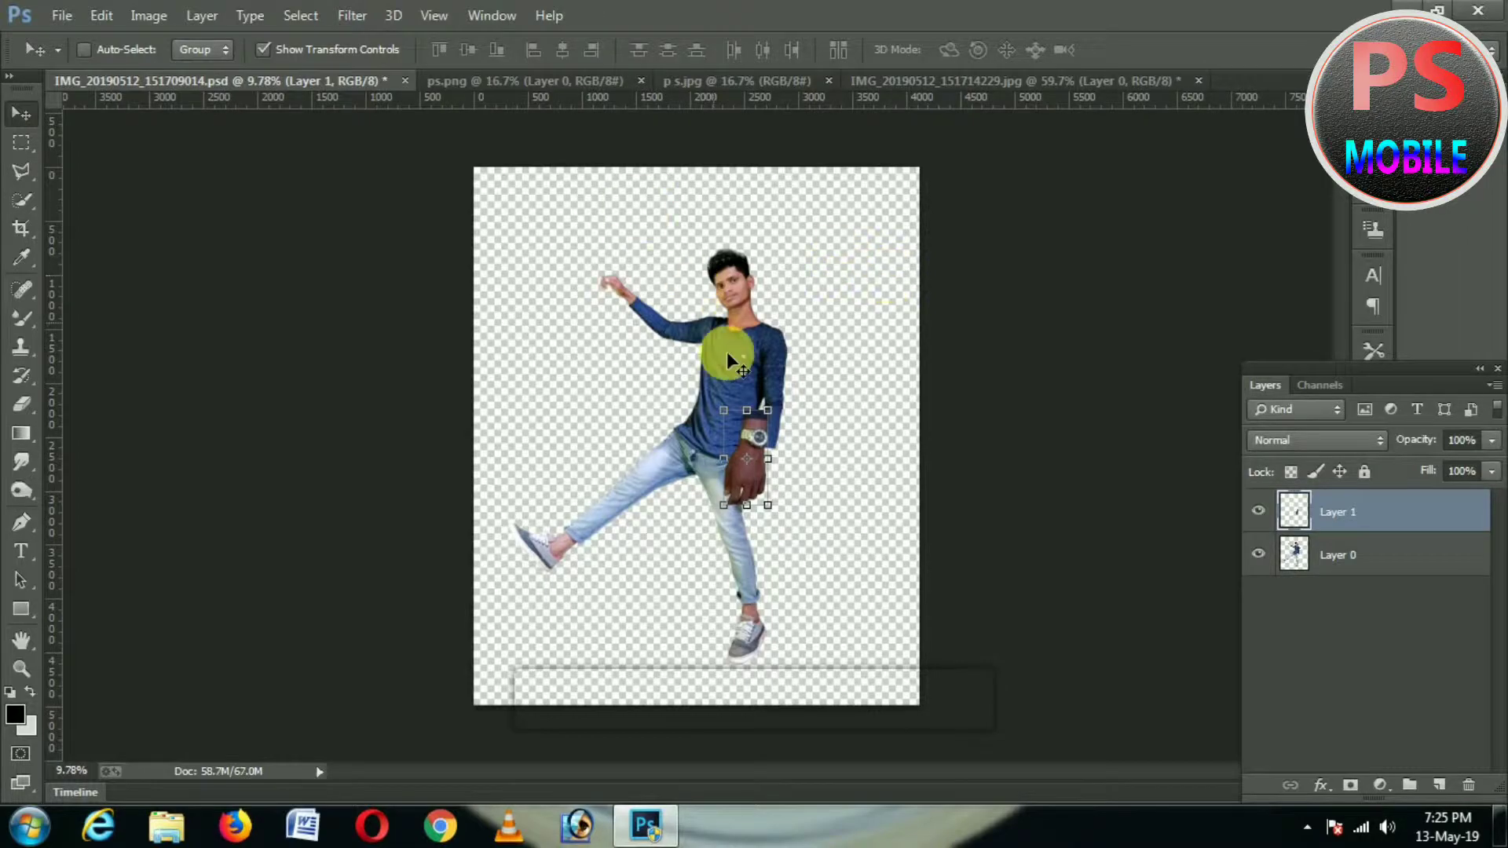
Move the new hand to the end of the lowered sleeve, scale it down and rotate it about 7.8° to match the arm
{"action": "scroll", "coordinate": [727, 351], "scroll_direction": "up", "scroll_amount": 6}
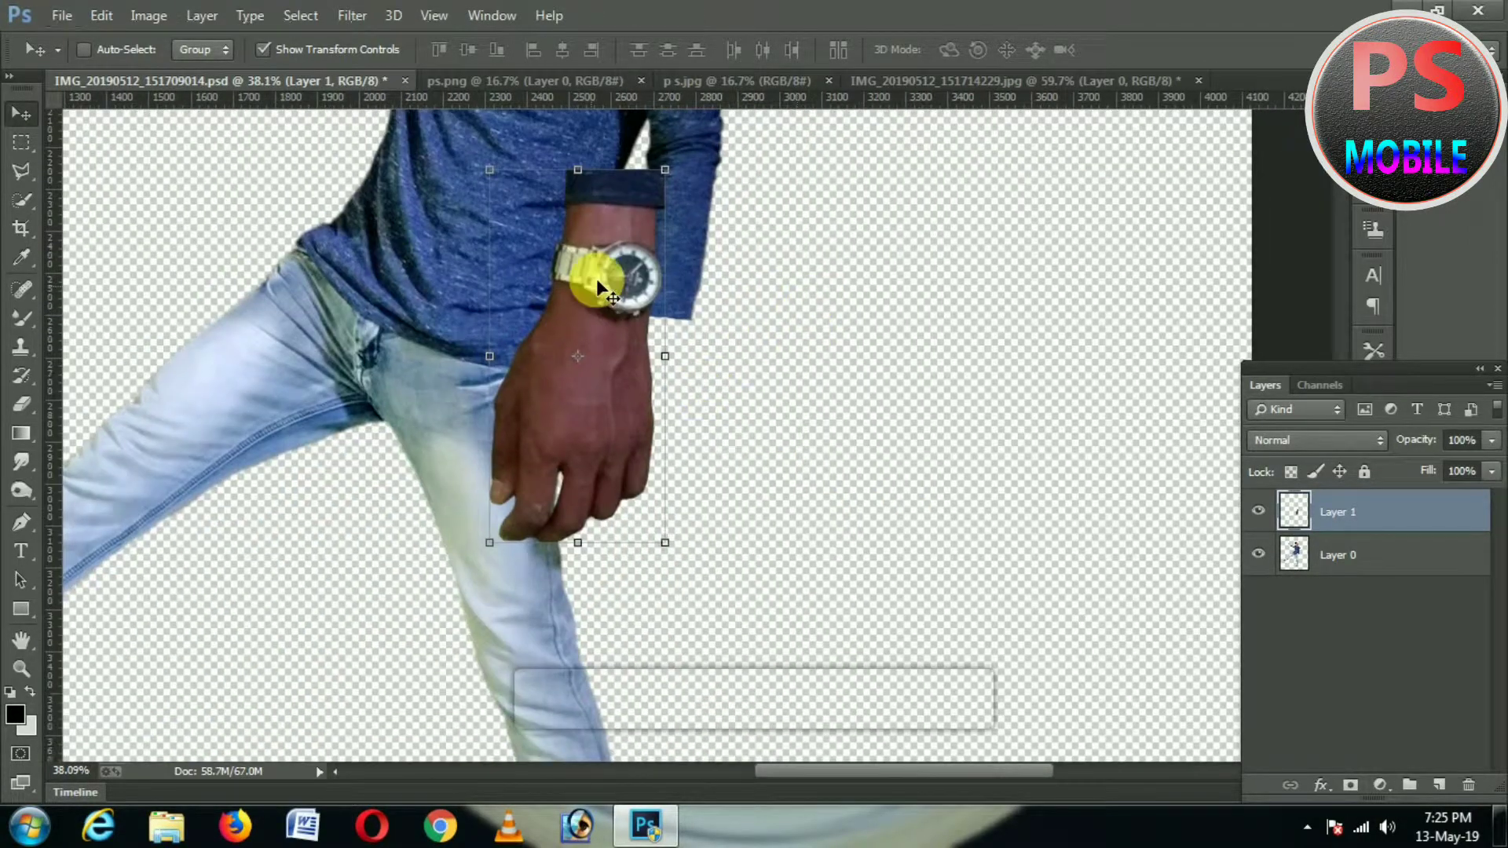
{"action": "left_click_drag", "start_coordinate": [599, 280], "coordinate": [634, 429]}
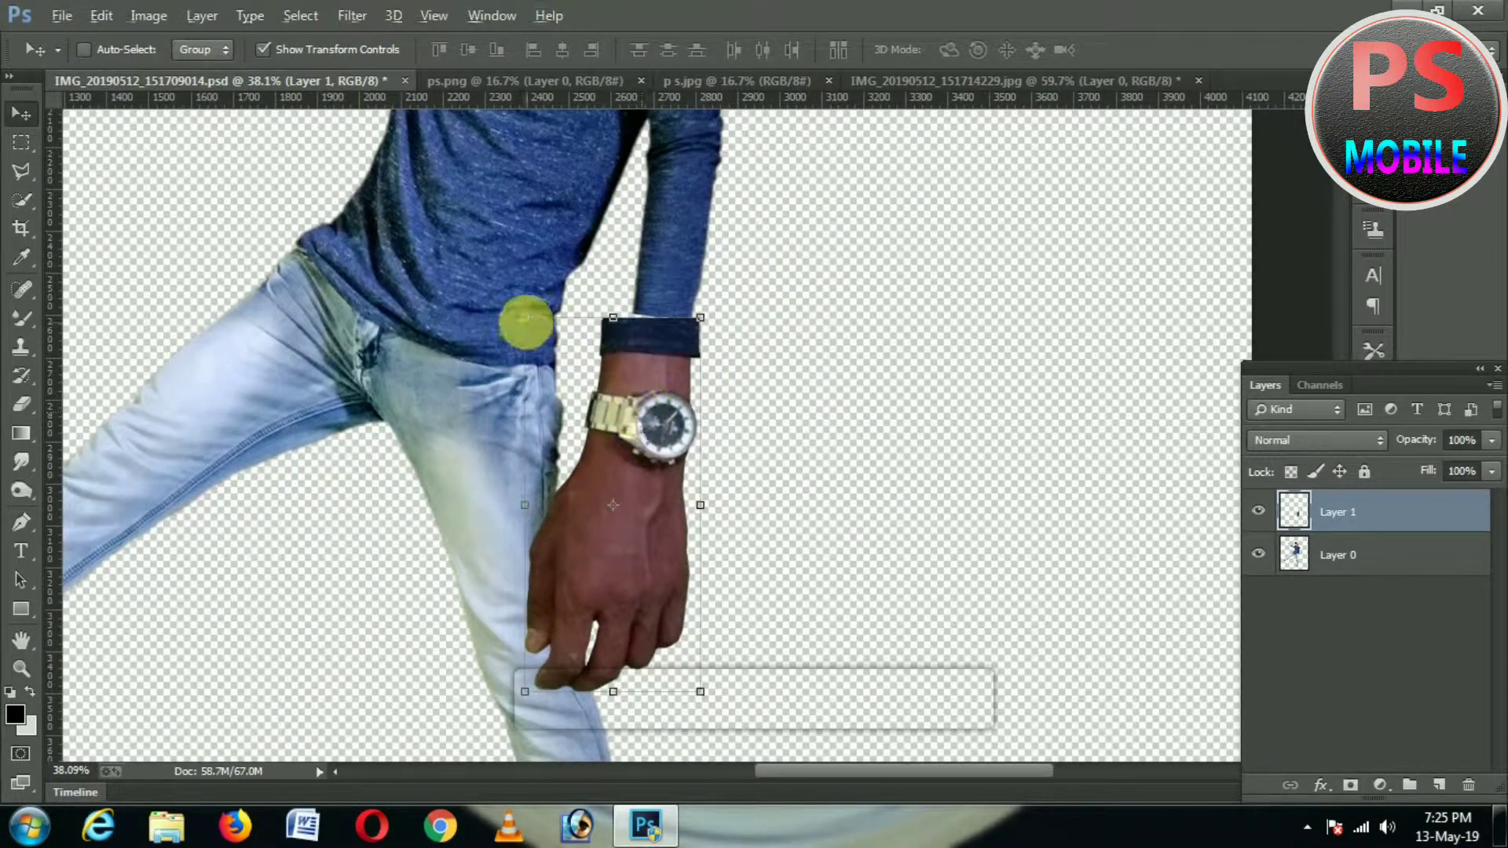
{"action": "left_click_drag", "start_coordinate": [525, 319], "coordinate": [558, 373]}
{"action": "left_click_drag", "start_coordinate": [709, 403], "coordinate": [711, 428]}
{"action": "left_click_drag", "start_coordinate": [651, 430], "coordinate": [655, 393]}
{"action": "mouse_move", "coordinate": [658, 542]}
{"action": "left_mouse_down"}
{"action": "mouse_move", "coordinate": [663, 512]}
{"action": "mouse_move", "coordinate": [674, 542]}
{"action": "left_mouse_up"}
{"action": "key", "text": "ctrl+z"}
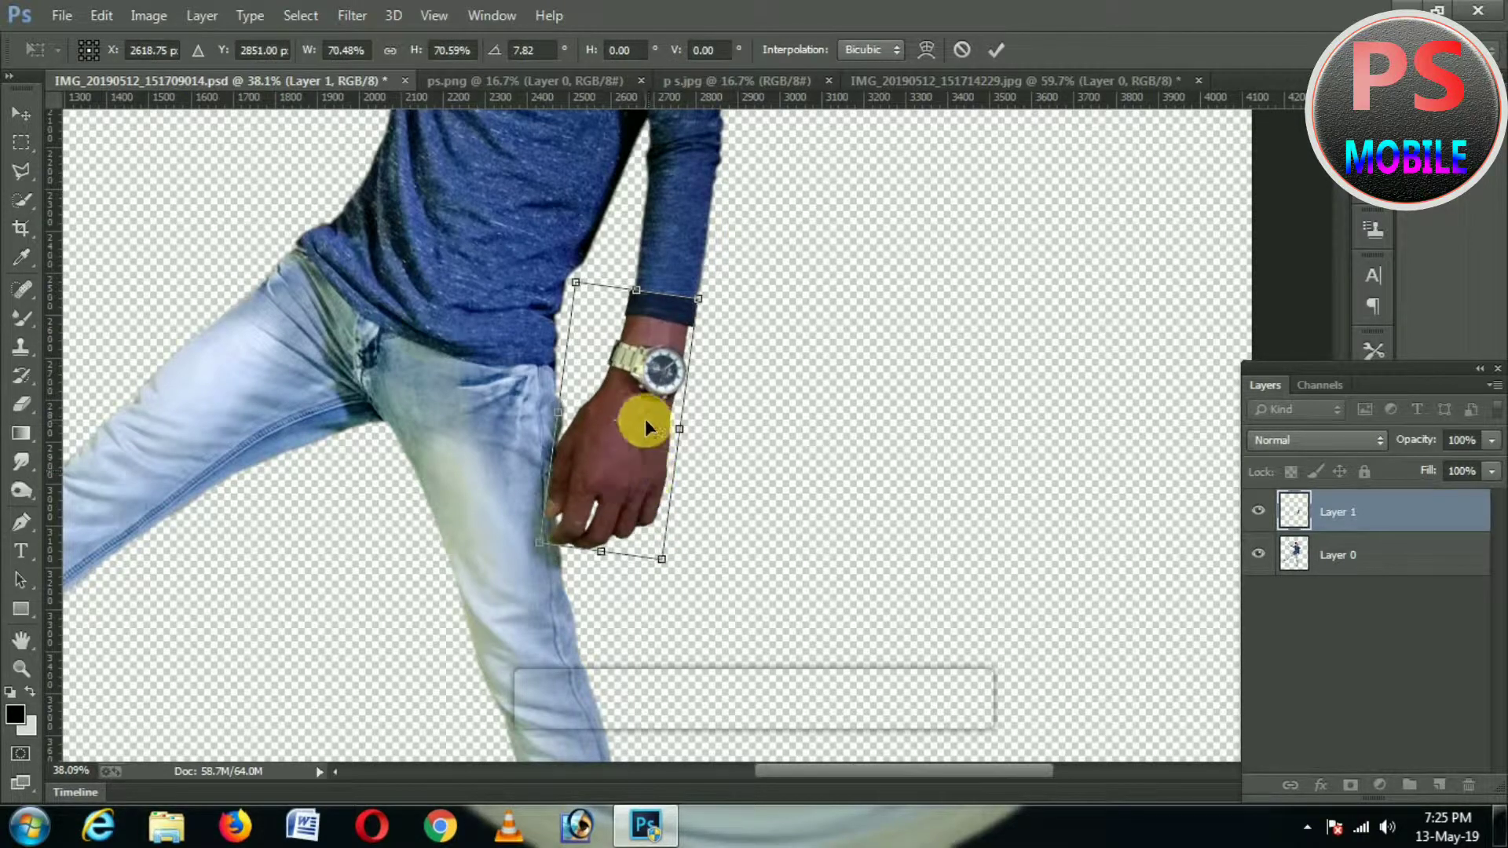
{"action": "left_click_drag", "start_coordinate": [652, 422], "coordinate": [661, 423]}
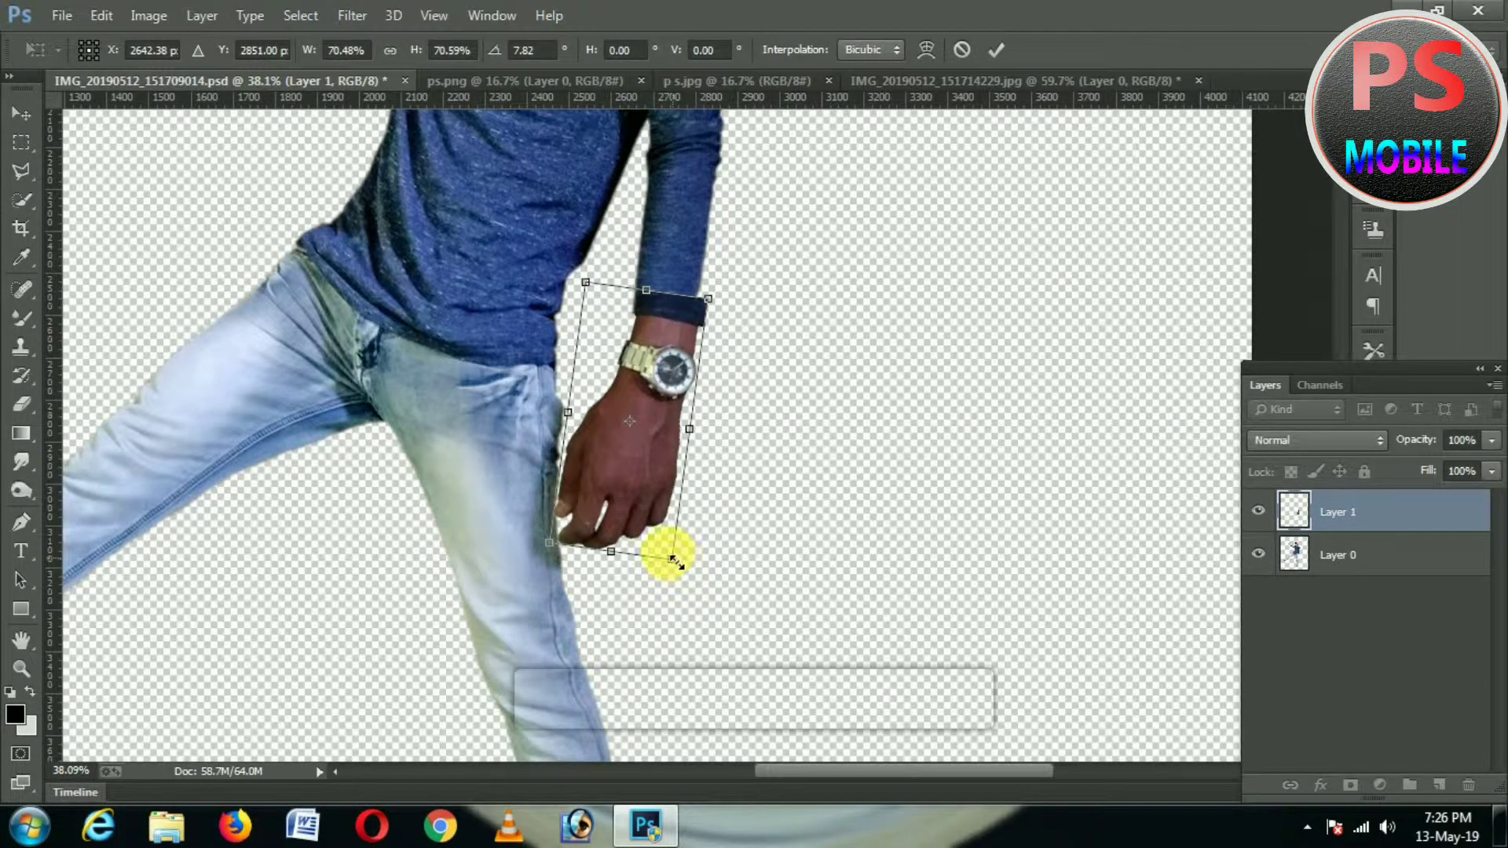
{"action": "left_click_drag", "start_coordinate": [674, 559], "coordinate": [663, 539]}
{"action": "left_click", "coordinate": [996, 50]}
Lower the opacity of the hand layer, Layer 1, to 90%
{"action": "key", "text": "m"}
{"action": "scroll", "coordinate": [833, 462], "scroll_direction": "up", "scroll_amount": 3}
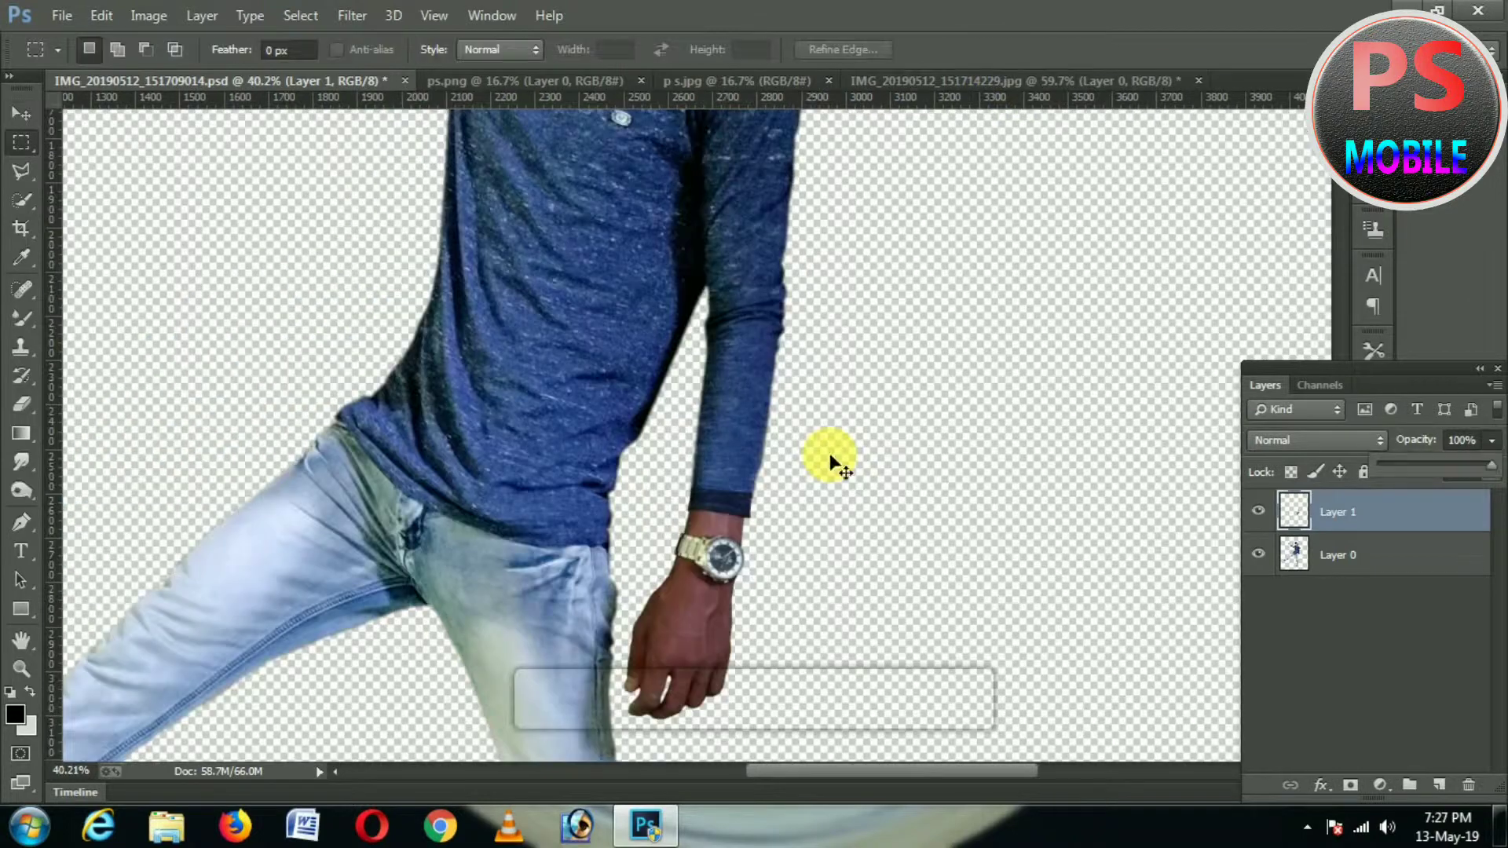
{"action": "scroll", "coordinate": [839, 463], "scroll_direction": "up", "scroll_amount": 8}
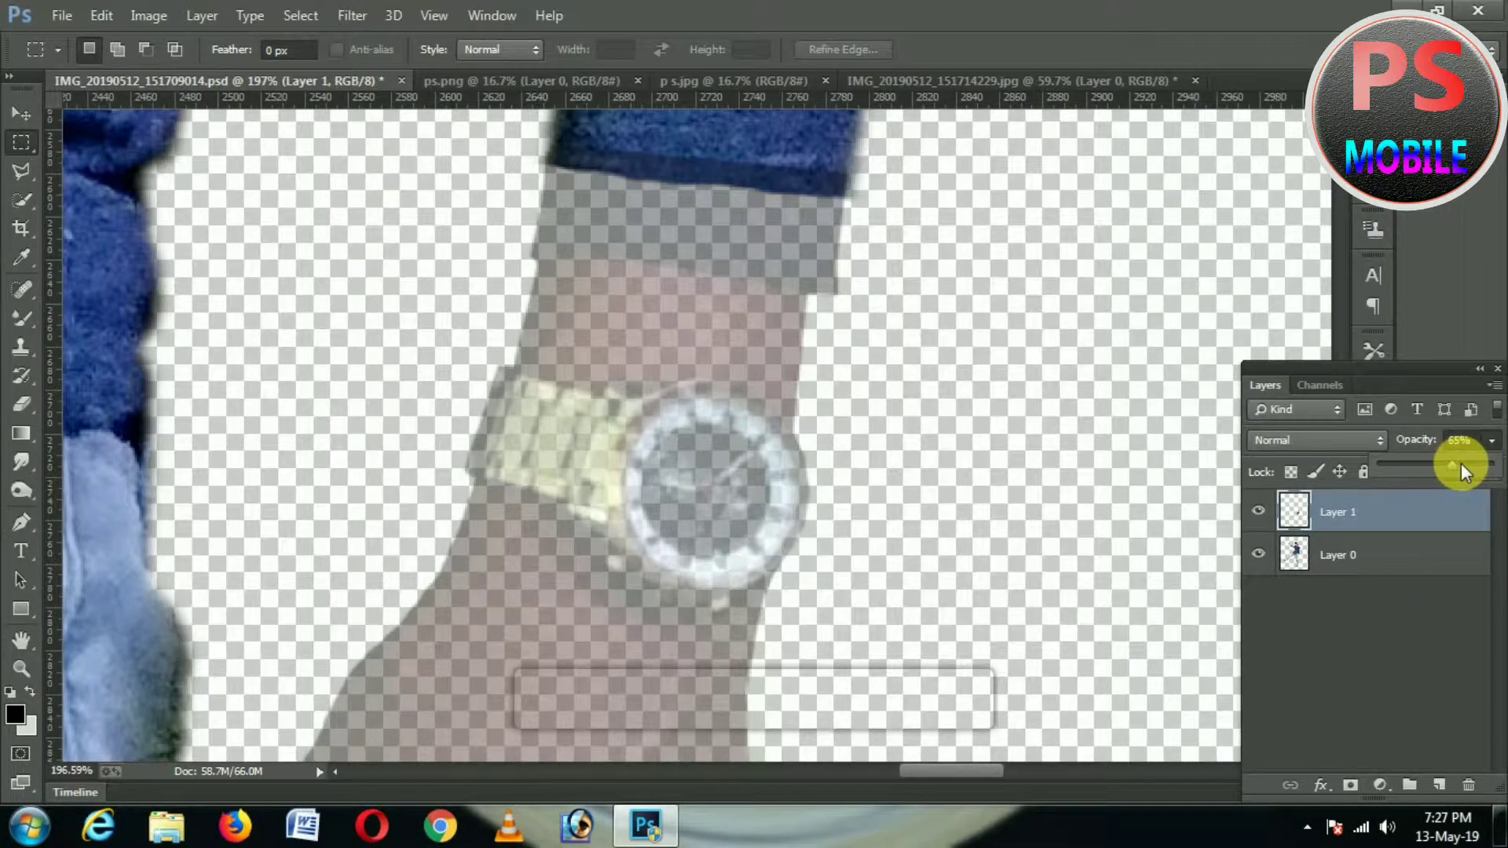
{"action": "left_click_drag", "start_coordinate": [1460, 463], "coordinate": [1478, 464]}
{"action": "left_click", "coordinate": [1249, 585]}
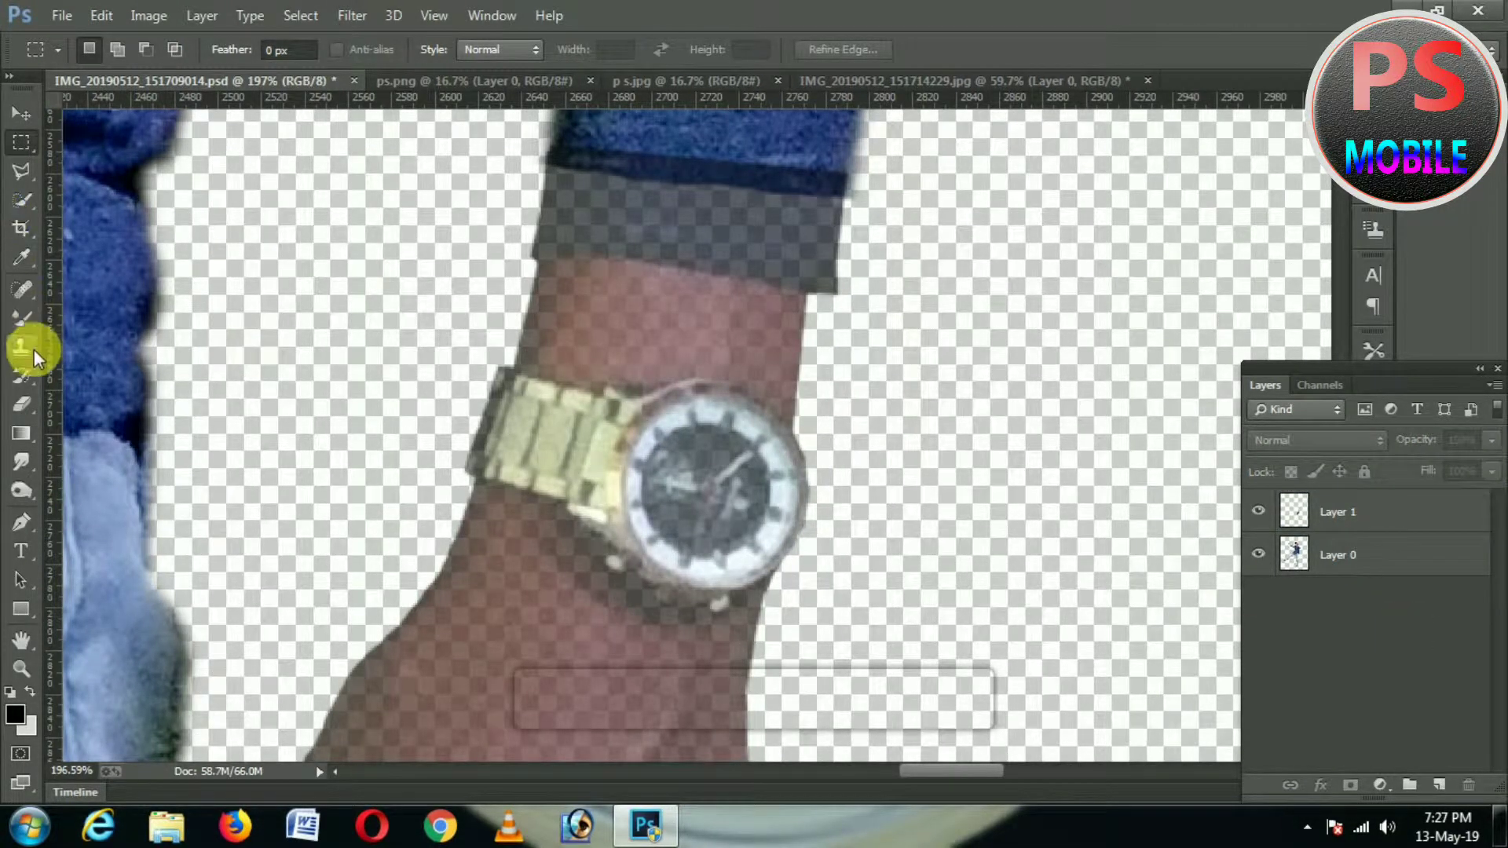
Erase the dark cuff strip of Layer 1 where it overlaps the end of the blue sleeve, using a soft 30 px Eraser
{"action": "left_click", "coordinate": [28, 398]}
{"action": "left_click_drag", "start_coordinate": [760, 275], "coordinate": [743, 429]}
{"action": "left_click", "coordinate": [1366, 514]}
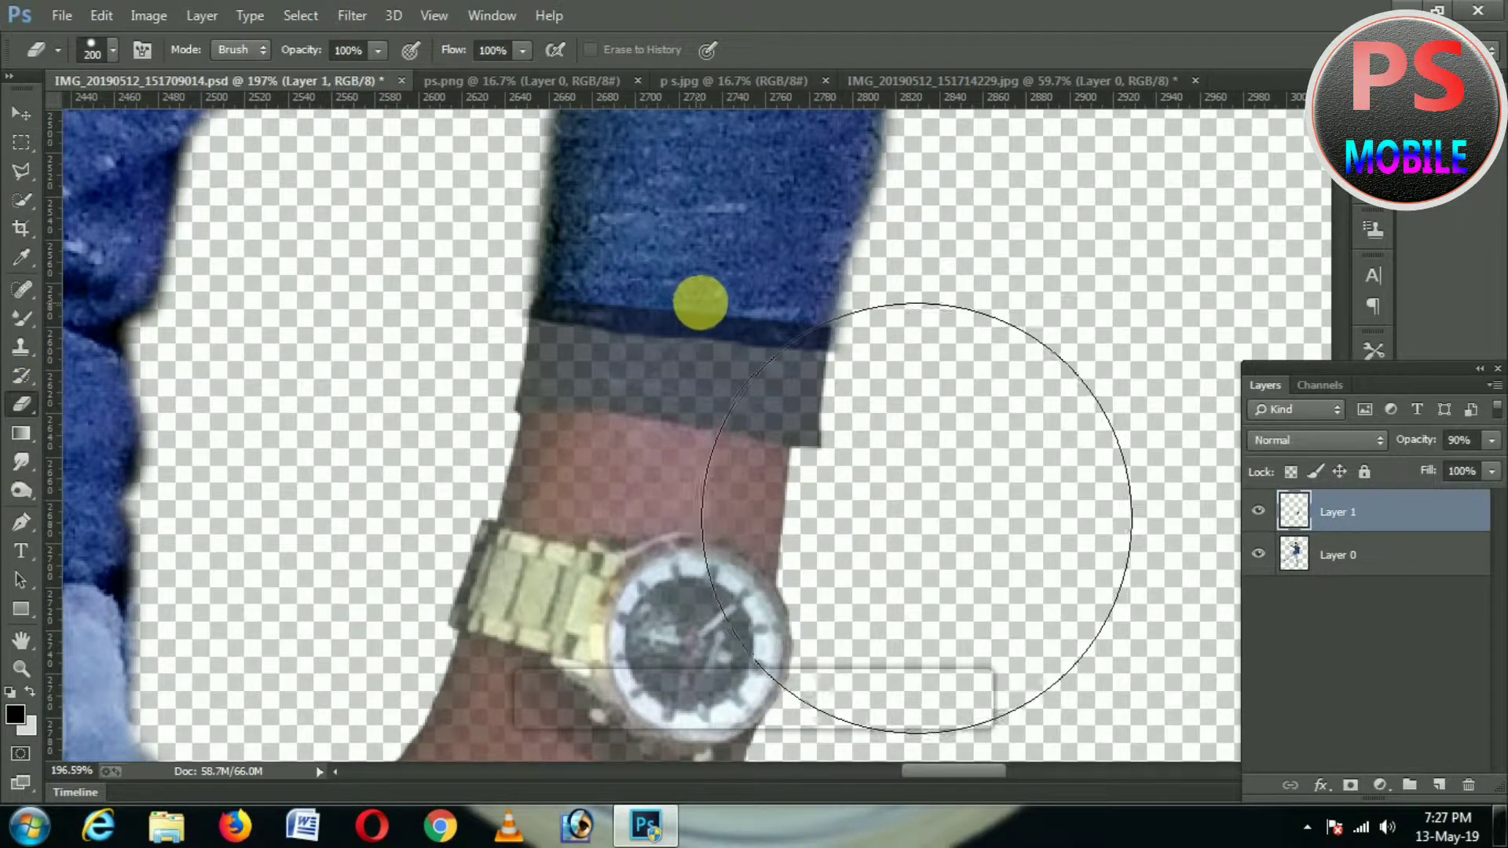
{"action": "key", "text": "bracketleft"}
{"action": "key", "text": "bracketleft"}
{"action": "key", "text": "bracketleft"}
{"action": "key", "text": "bracketleft"}
{"action": "key", "text": "bracketleft"}
{"action": "key", "text": "bracketleft"}
{"action": "key", "text": "bracketleft"}
{"action": "key", "text": "bracketleft"}
{"action": "key", "text": "bracketleft"}
{"action": "key", "text": "bracketleft"}
{"action": "key", "text": "bracketleft"}
{"action": "key", "text": "bracketleft"}
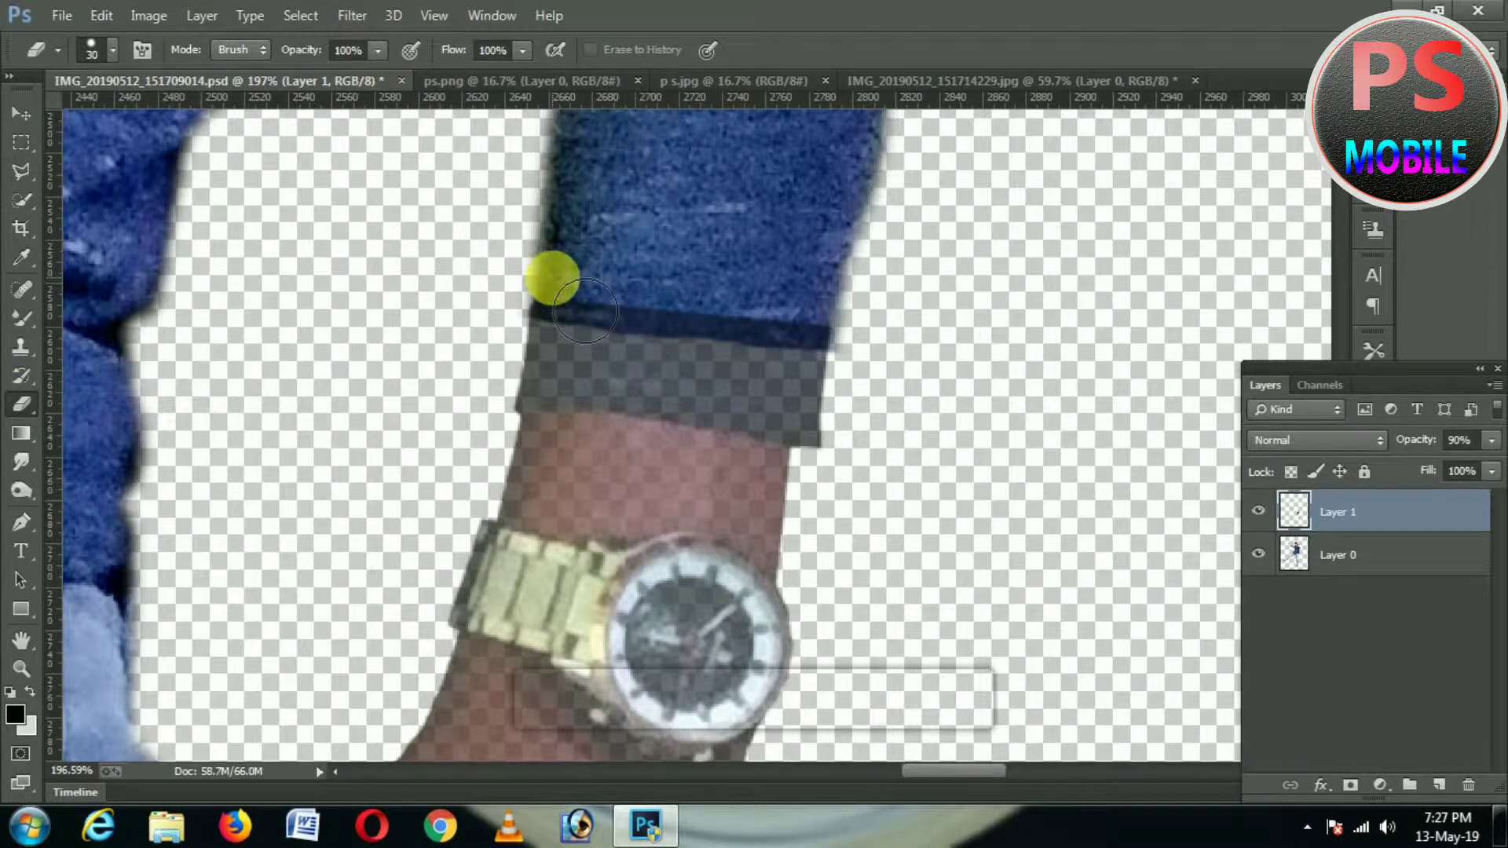
{"action": "left_click_drag", "start_coordinate": [585, 311], "coordinate": [653, 320]}
{"action": "right_click", "coordinate": [620, 274]}
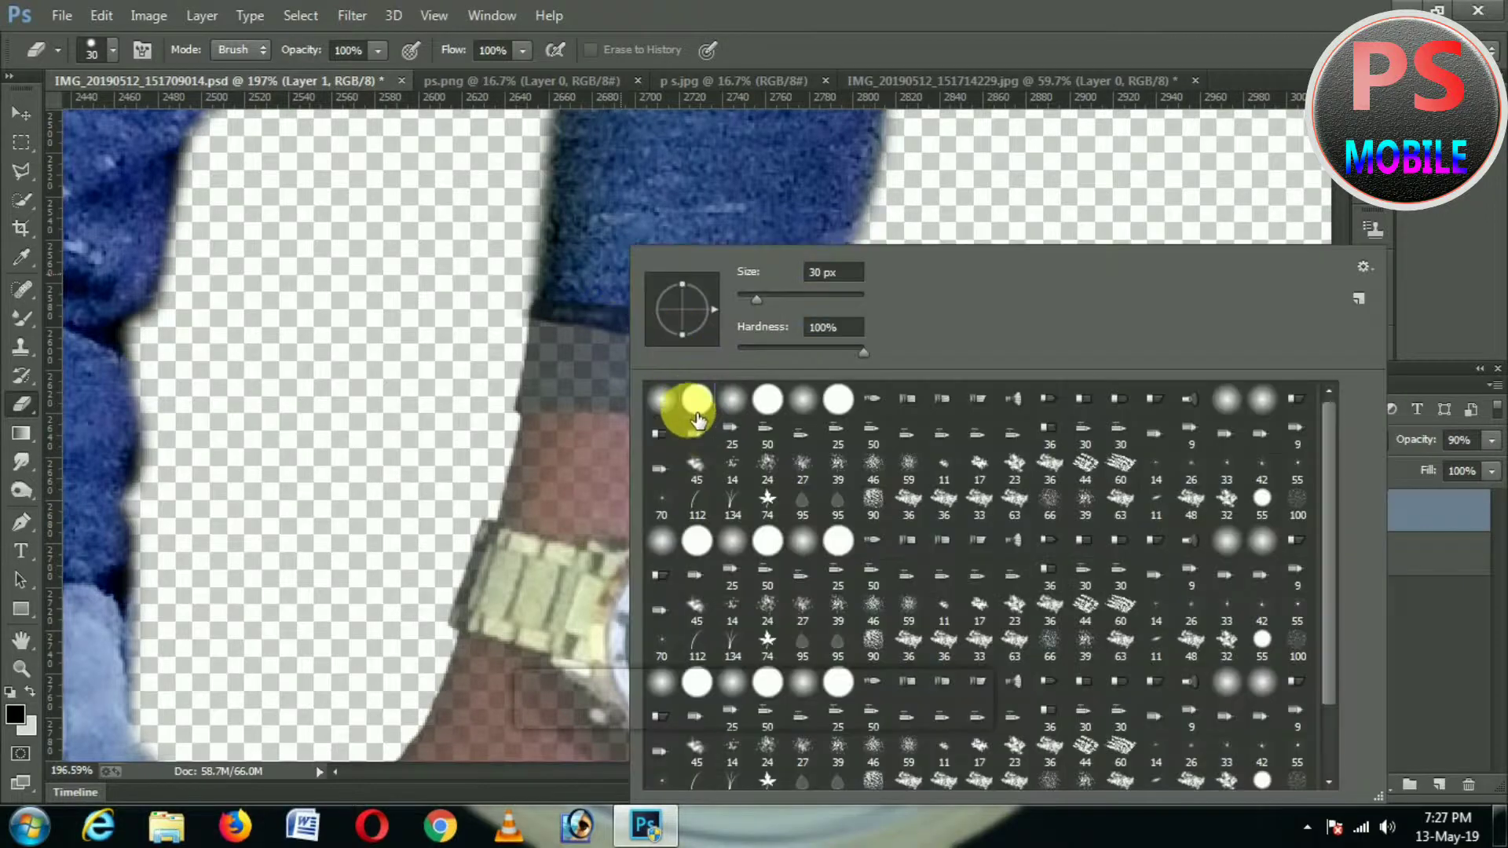
{"action": "left_click", "coordinate": [737, 399]}
{"action": "left_click", "coordinate": [690, 207]}
{"action": "left_click_drag", "start_coordinate": [626, 320], "coordinate": [822, 343]}
{"action": "key", "text": "ctrl+z"}
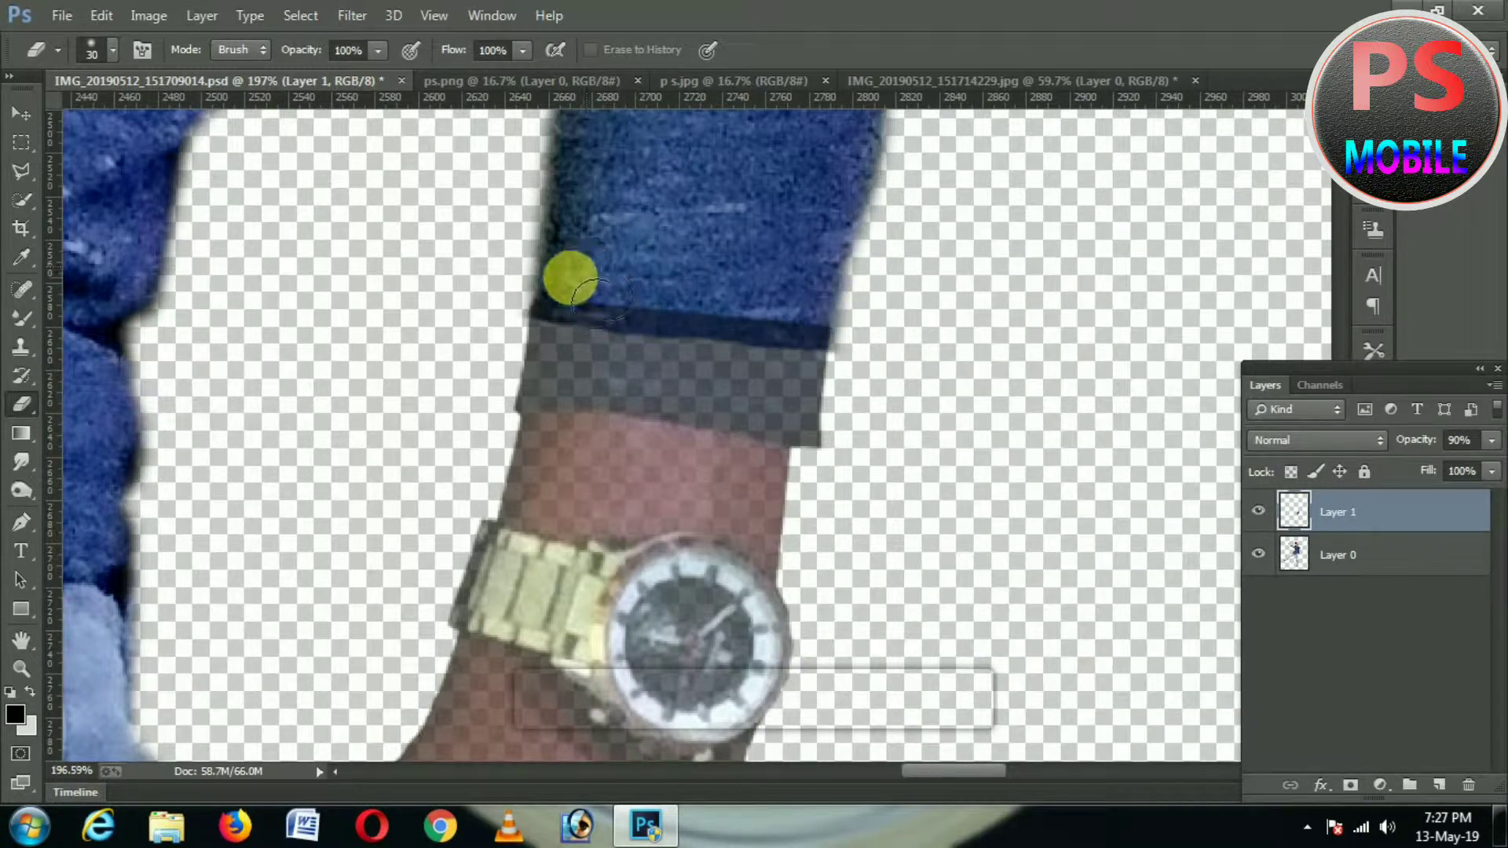
{"action": "mouse_move", "coordinate": [596, 306]}
{"action": "left_mouse_down"}
{"action": "mouse_move", "coordinate": [816, 324]}
{"action": "mouse_move", "coordinate": [841, 344]}
{"action": "left_mouse_up"}
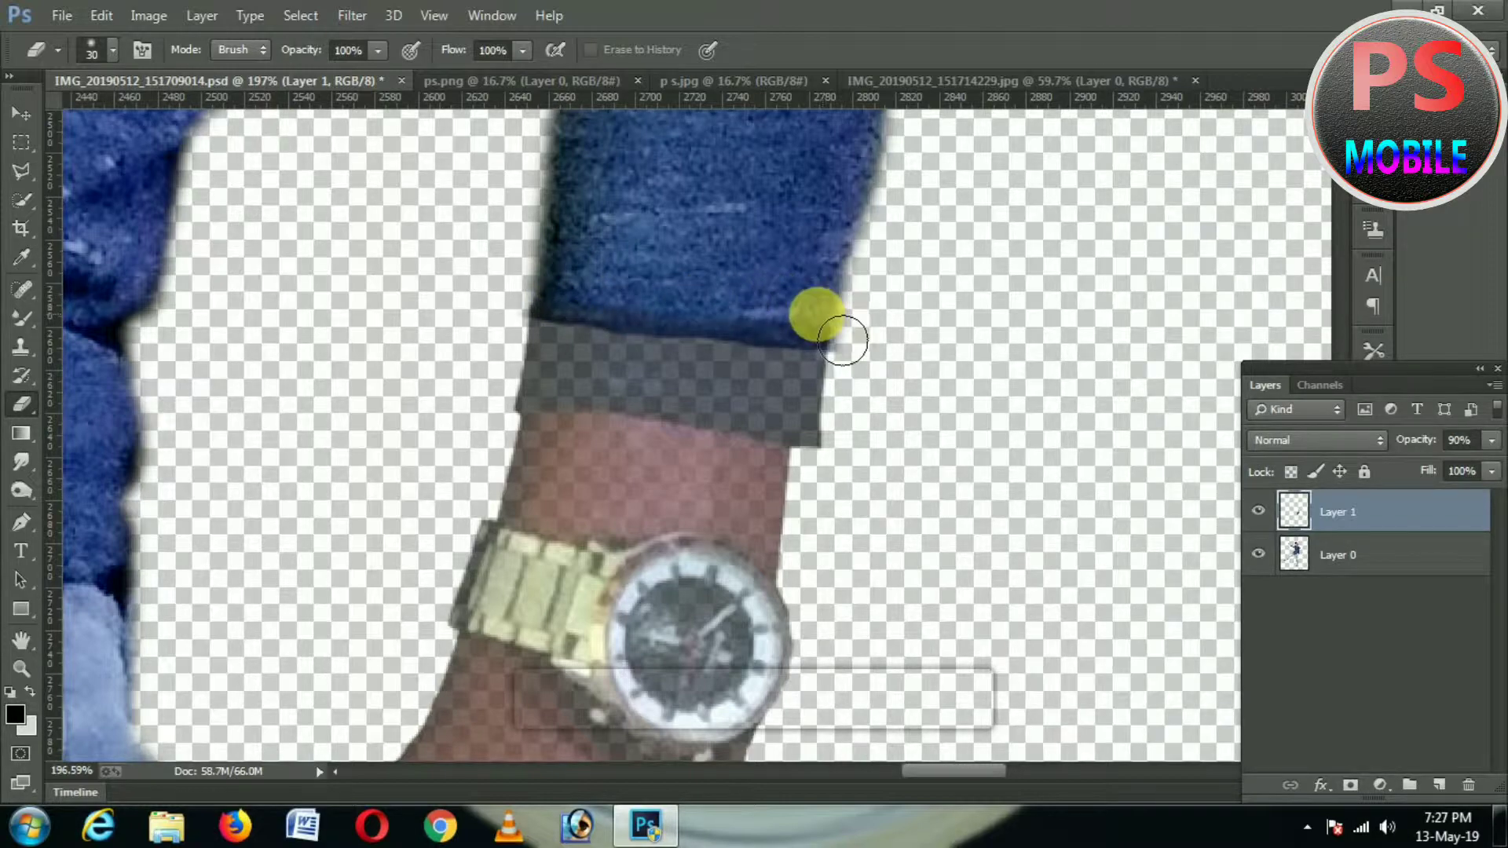
Restore the opacity of the hand layer, Layer 1, to 100% and deselect the layers
{"action": "scroll", "coordinate": [870, 372], "scroll_direction": "down", "scroll_amount": 3}
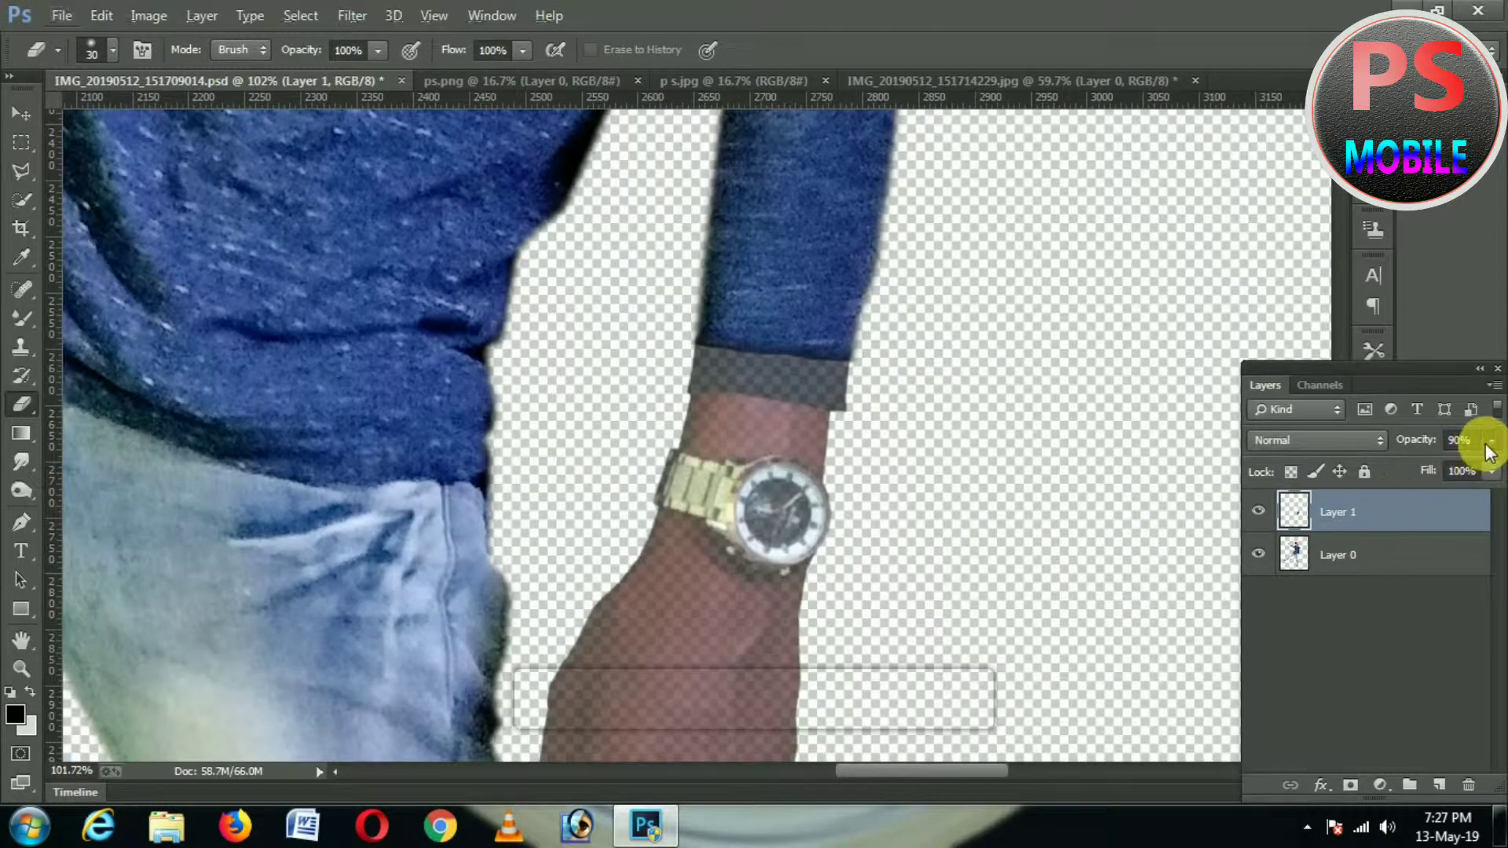
{"action": "left_click_drag", "start_coordinate": [1468, 469], "coordinate": [1497, 465]}
{"action": "left_click", "coordinate": [1411, 633]}
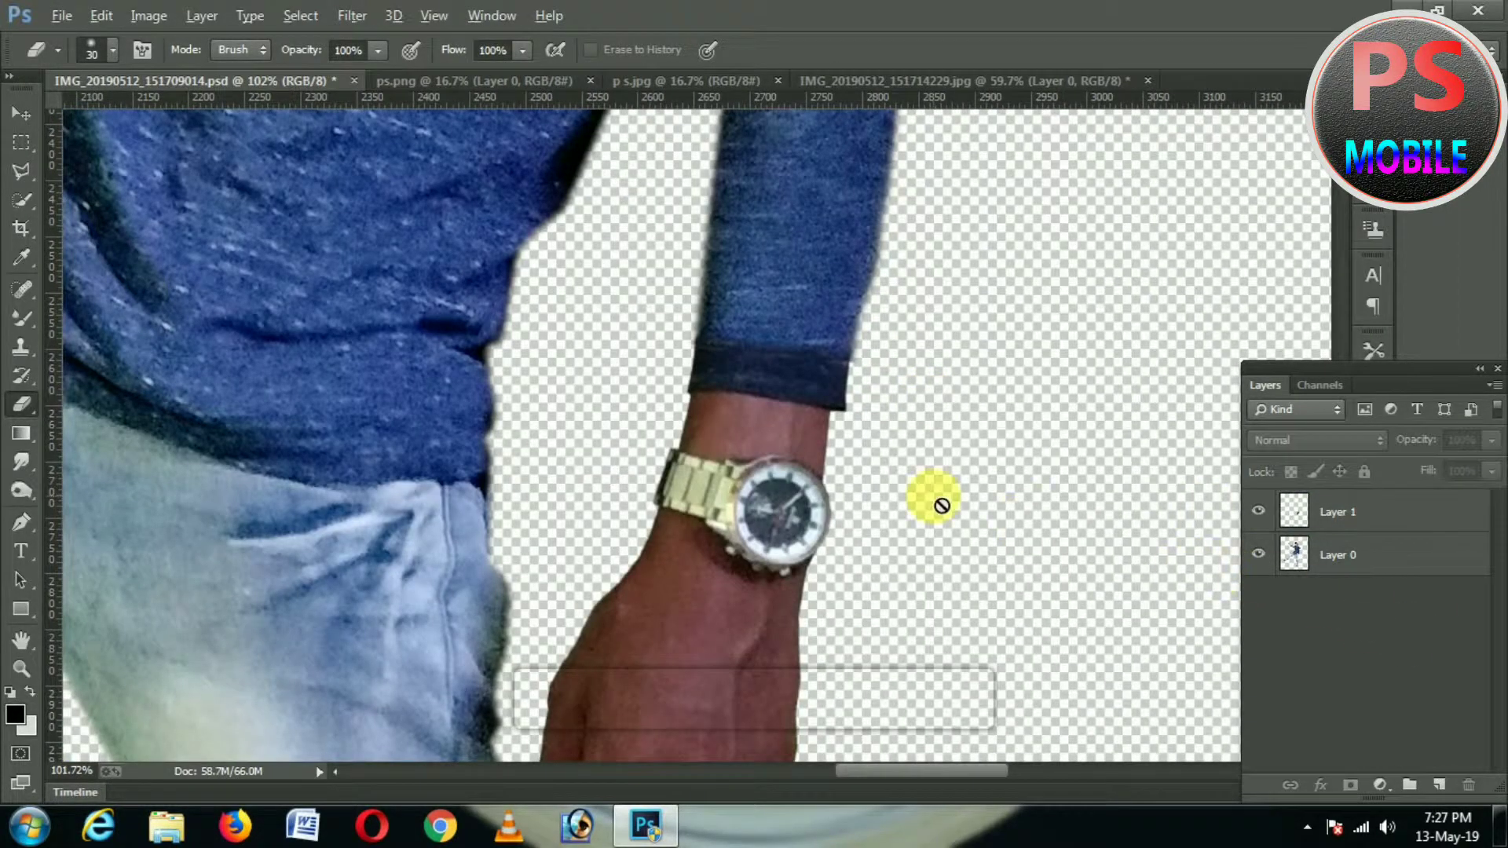
Lighten the shadows of the hand on Layer 1 with an image adjustment
{"action": "scroll", "coordinate": [935, 498], "scroll_direction": "down", "scroll_amount": 8}
{"action": "scroll", "coordinate": [1213, 471], "scroll_direction": "down", "scroll_amount": 2}
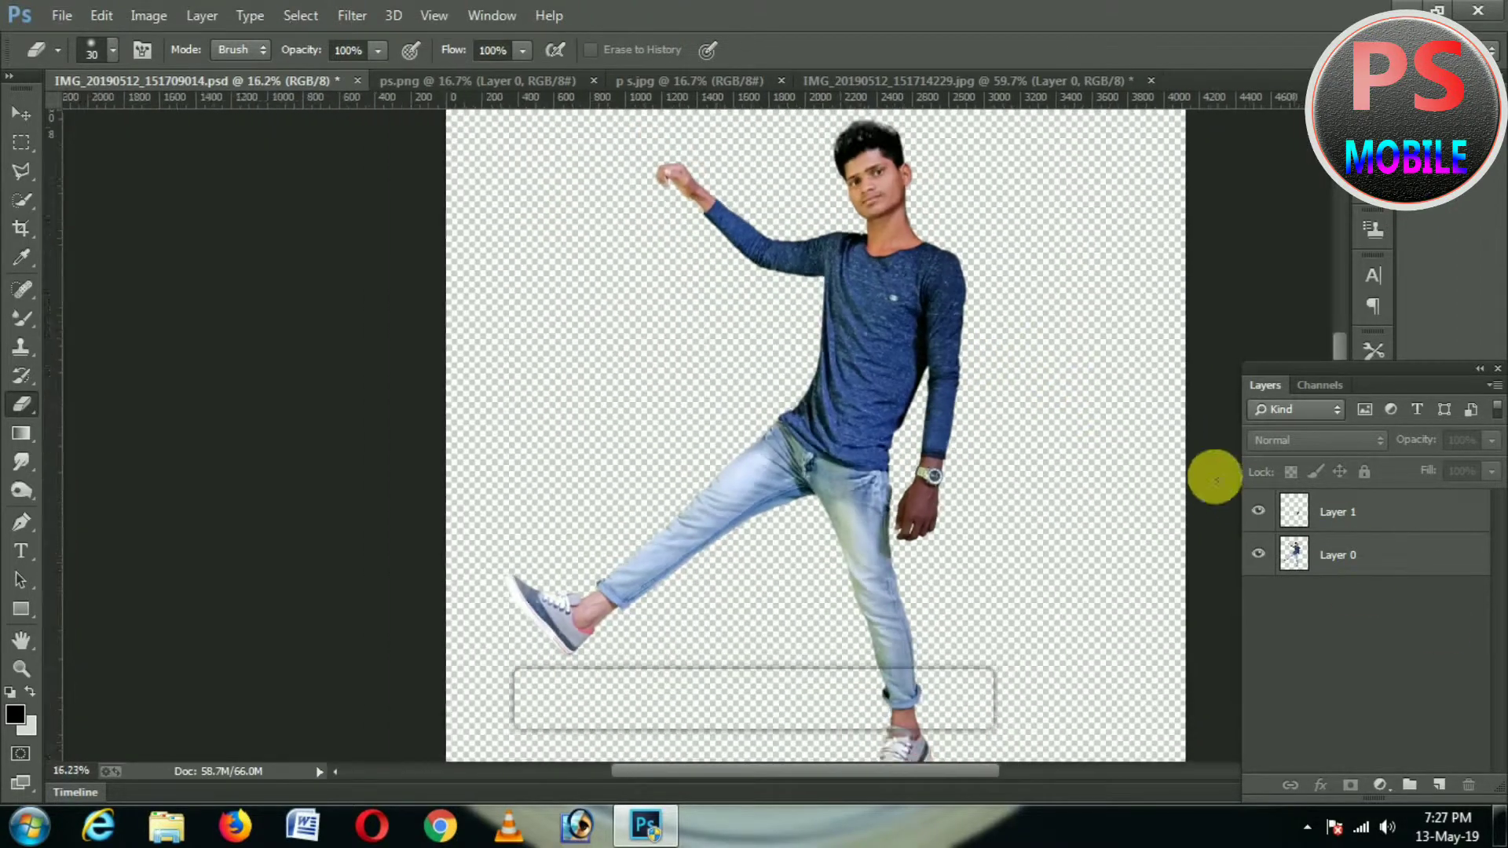
{"action": "left_click", "coordinate": [1344, 512]}
{"action": "left_click", "coordinate": [148, 16]}
{"action": "mouse_move", "coordinate": [166, 74]}
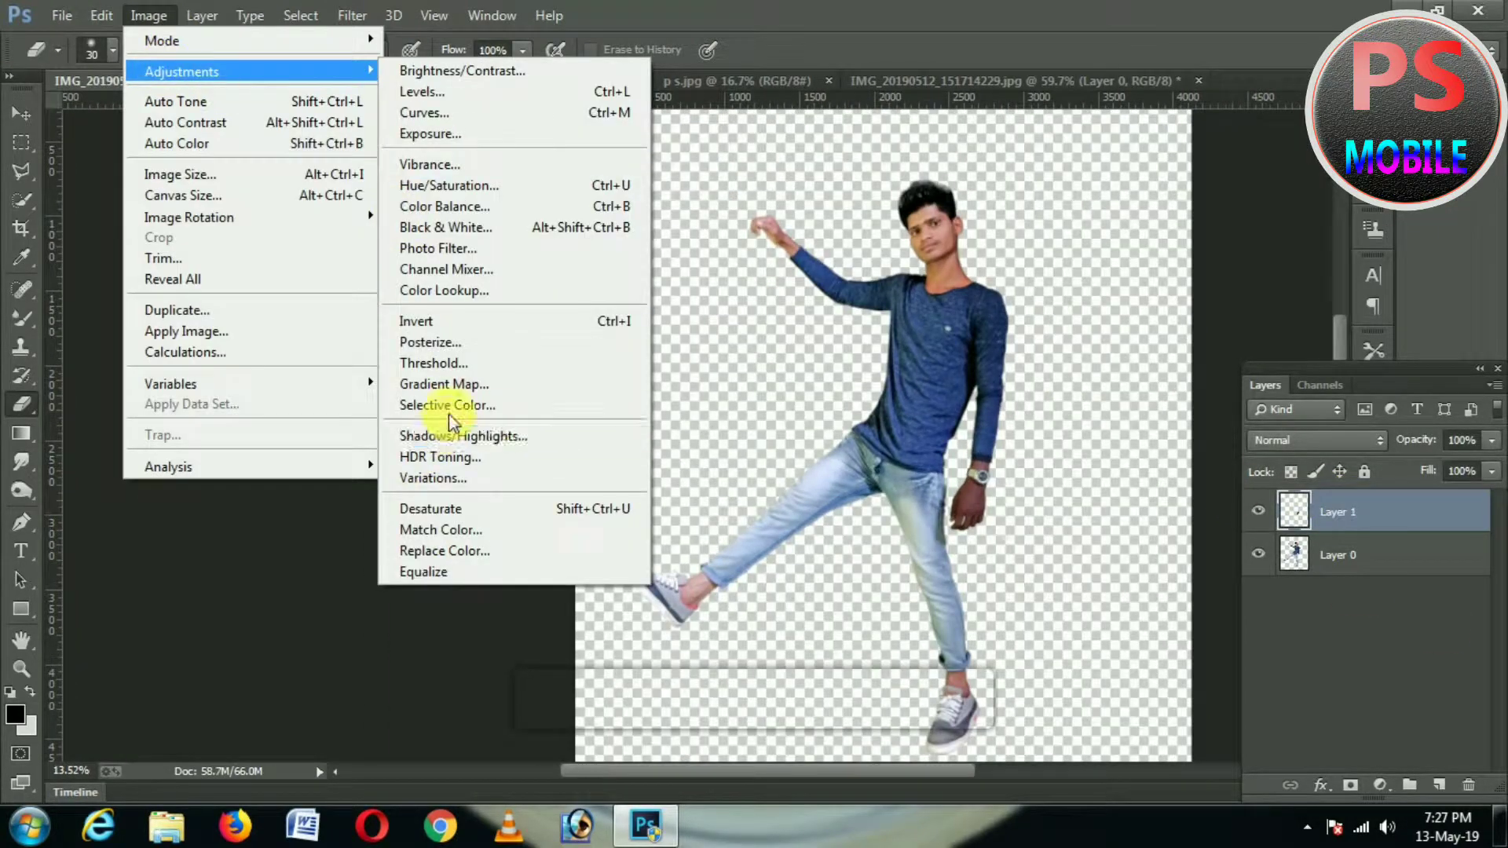
{"action": "left_click", "coordinate": [522, 474]}
{"action": "left_click", "coordinate": [1413, 314]}
{"action": "key", "text": "e"}
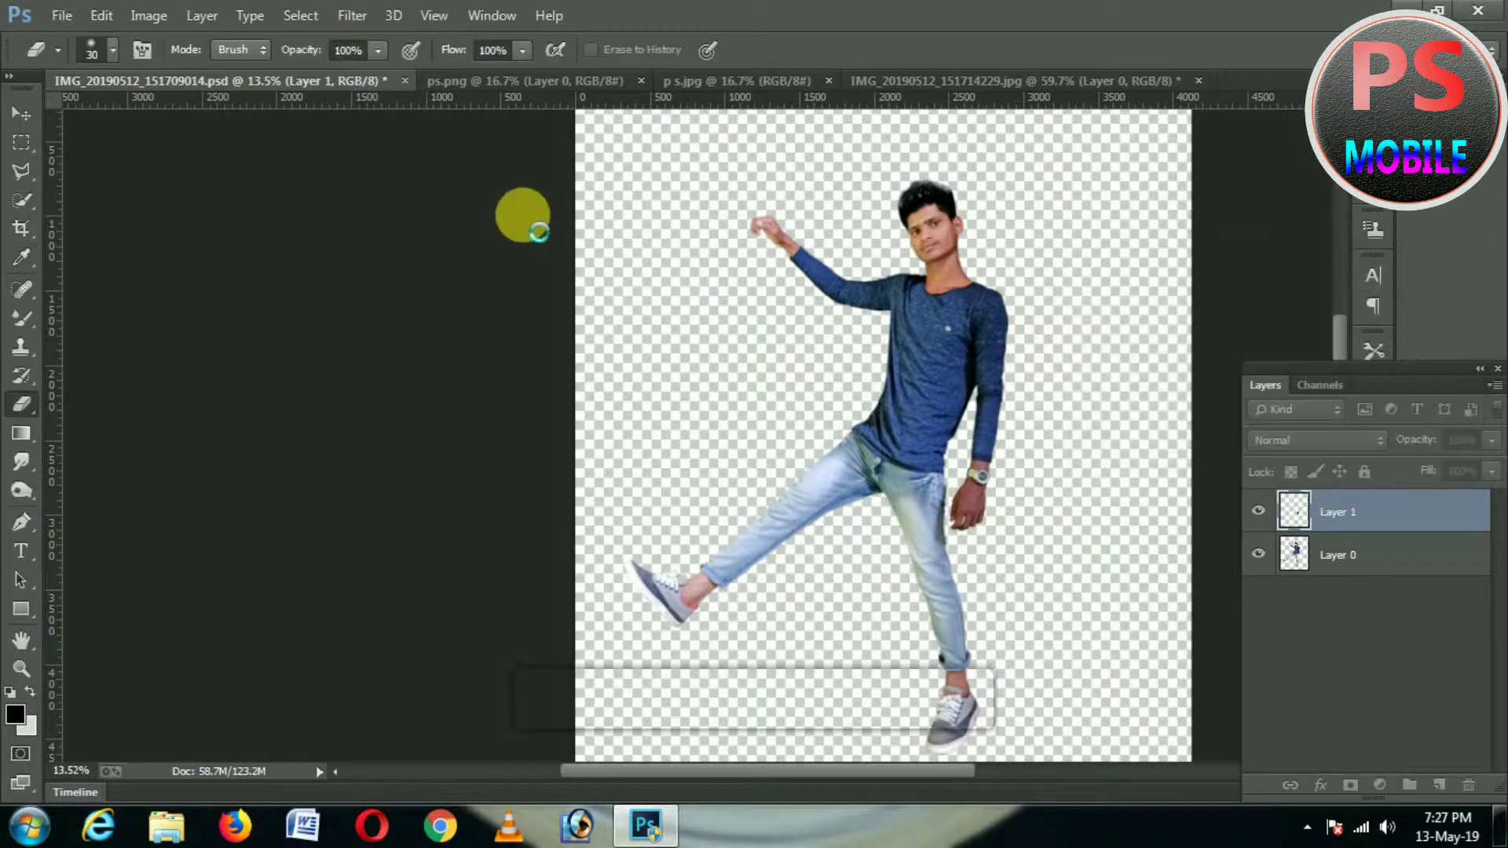
Adjust Layer 1 with Selective Color, setting Reds to Cyan -27% and Black -24%, and Yellows to Black -26%
{"action": "left_click", "coordinate": [149, 16]}
{"action": "mouse_move", "coordinate": [169, 70]}
{"action": "left_click", "coordinate": [494, 411]}
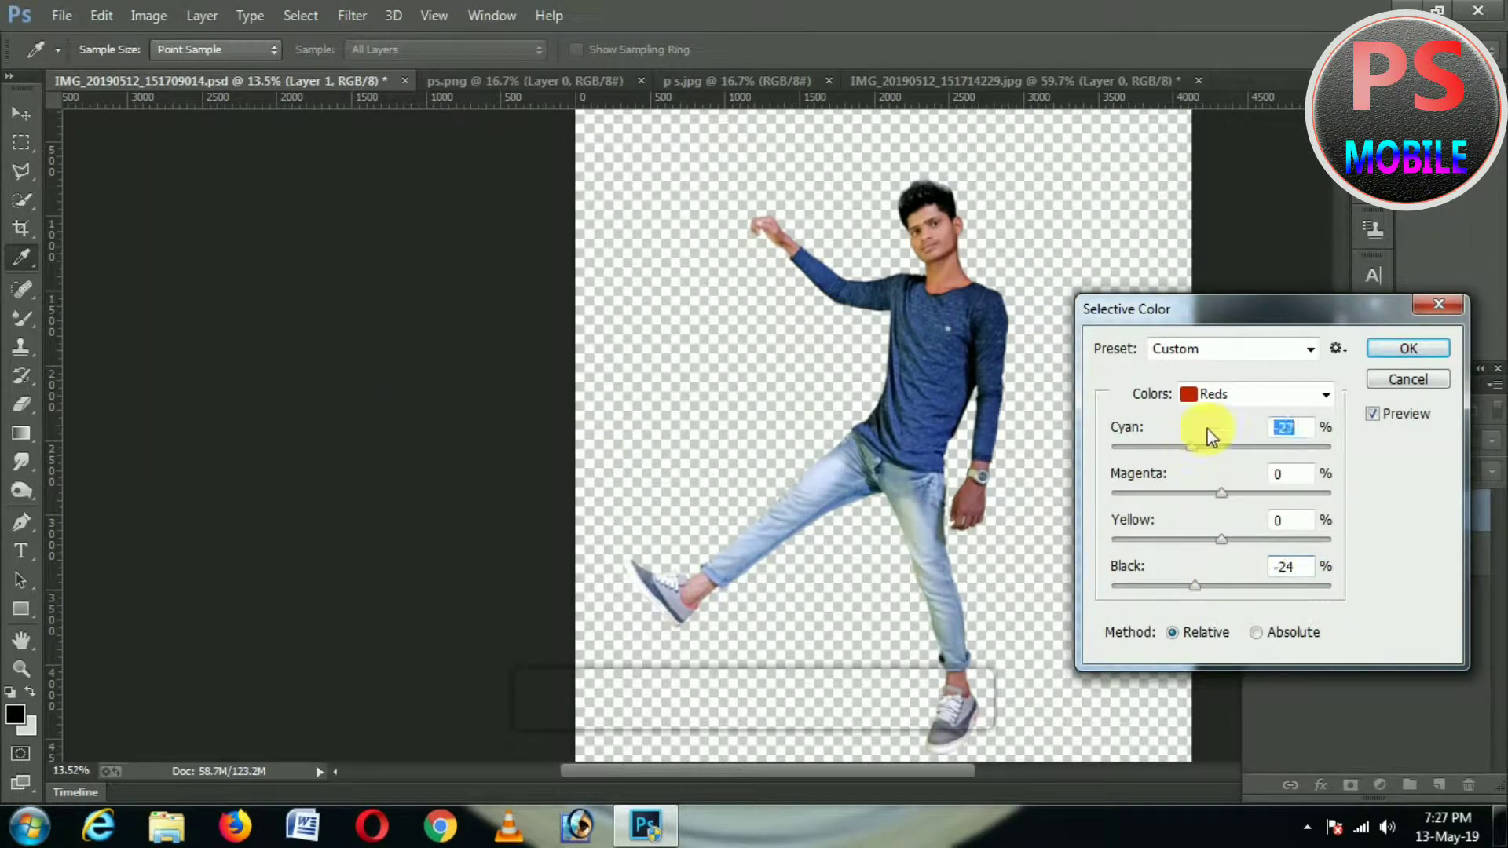
{"action": "left_click", "coordinate": [1213, 394]}
{"action": "left_click", "coordinate": [1214, 437]}
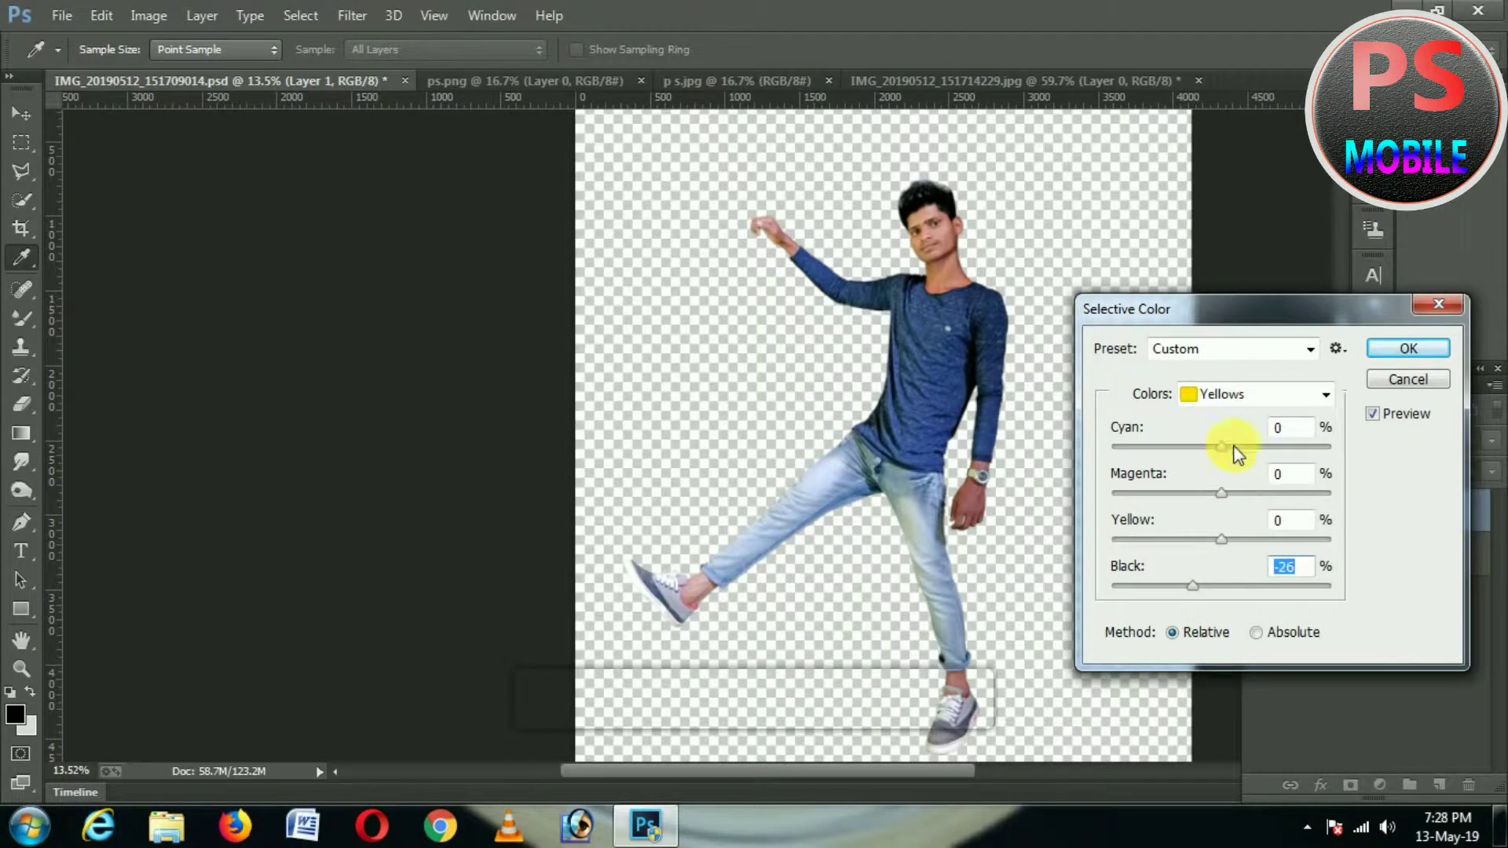
Reduce the Black amount for the Blacks range and apply the Selective Color adjustment to the hand
{"action": "left_click", "coordinate": [1257, 394]}
{"action": "left_click", "coordinate": [1219, 590]}
{"action": "left_click", "coordinate": [1238, 585]}
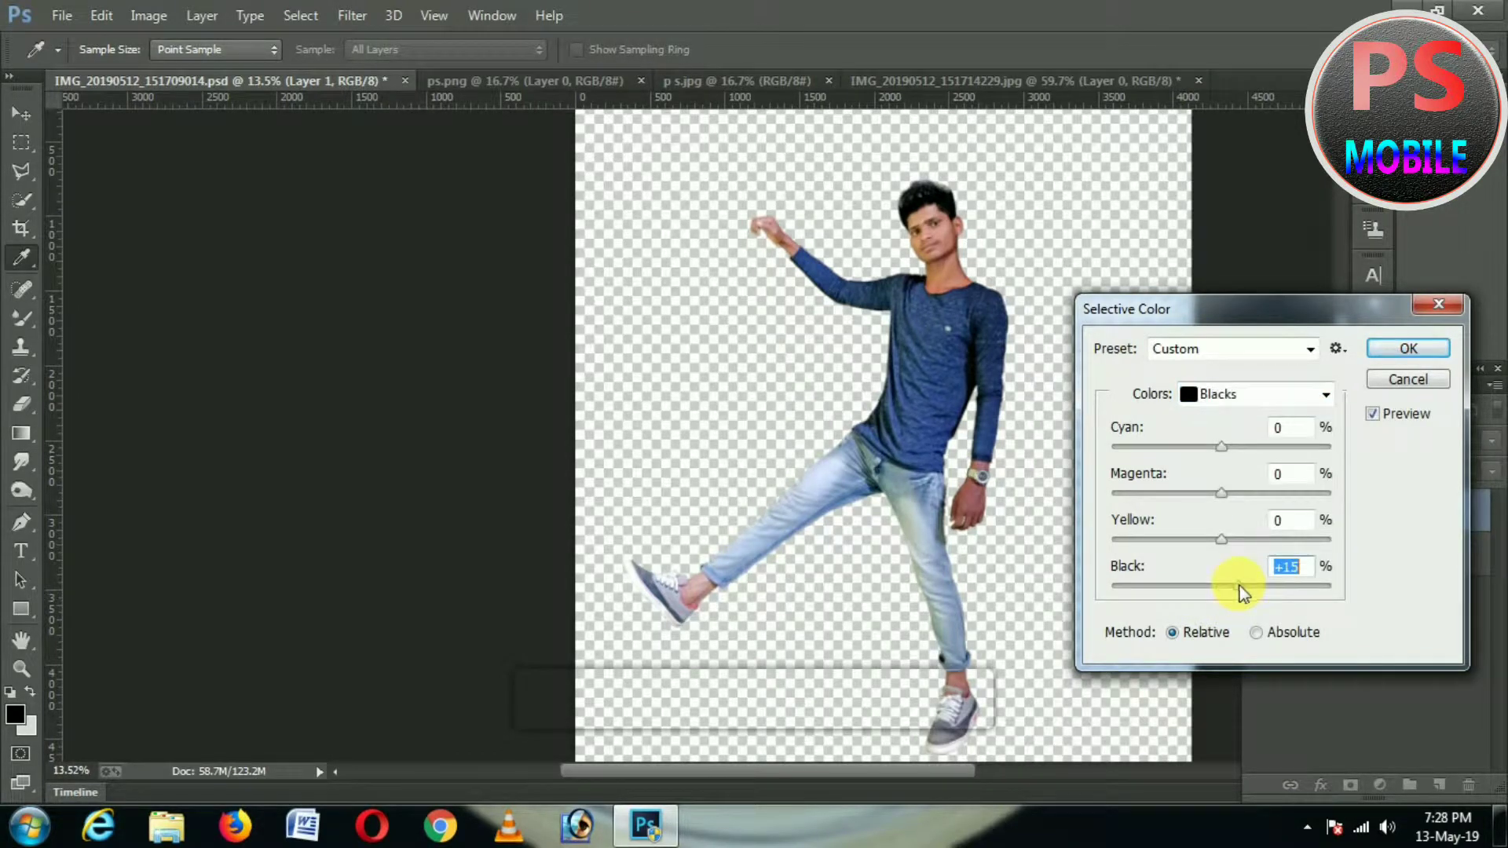
{"action": "left_click_drag", "start_coordinate": [1238, 585], "coordinate": [1203, 586]}
{"action": "left_click", "coordinate": [1409, 351]}
{"action": "key", "text": "e"}
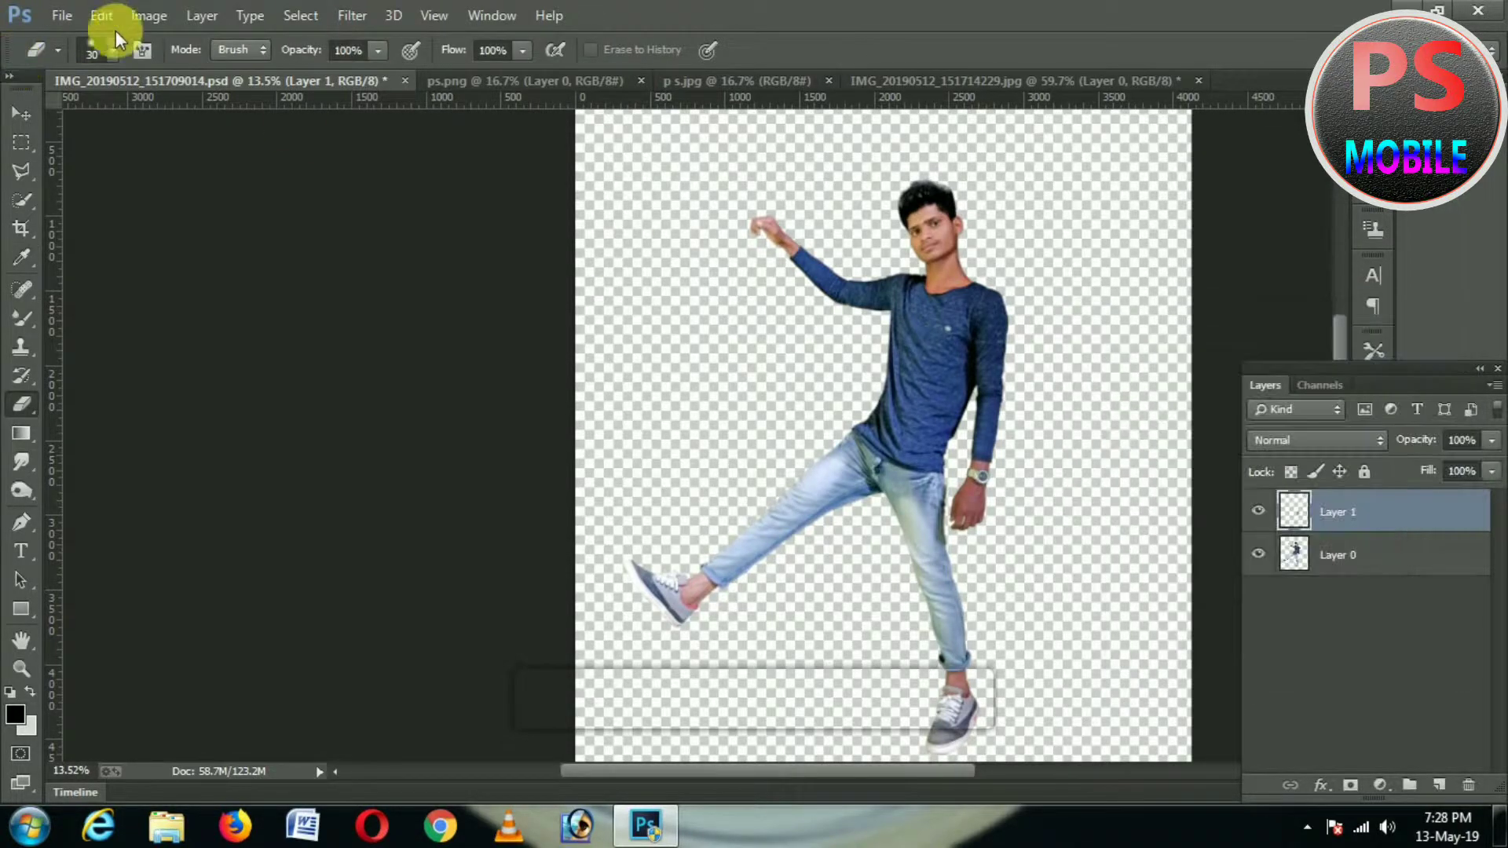
Apply the Camera Raw Filter to the hand layer with Vibrance +14 and slightly raised Whites
{"action": "left_click", "coordinate": [149, 16]}
{"action": "mouse_move", "coordinate": [403, 18]}
{"action": "mouse_move", "coordinate": [357, 16]}
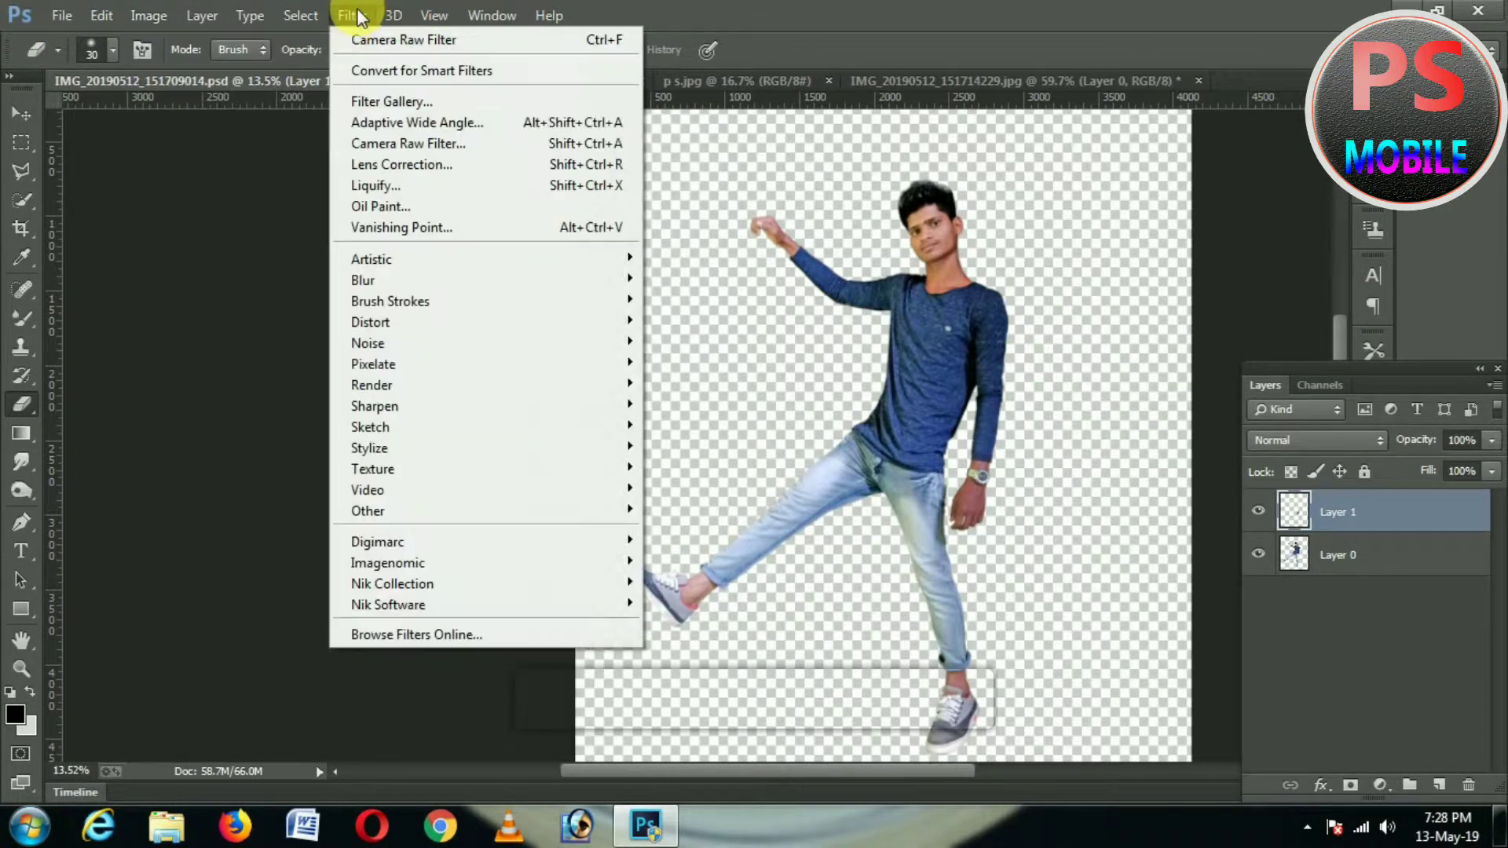
{"action": "left_click", "coordinate": [412, 145]}
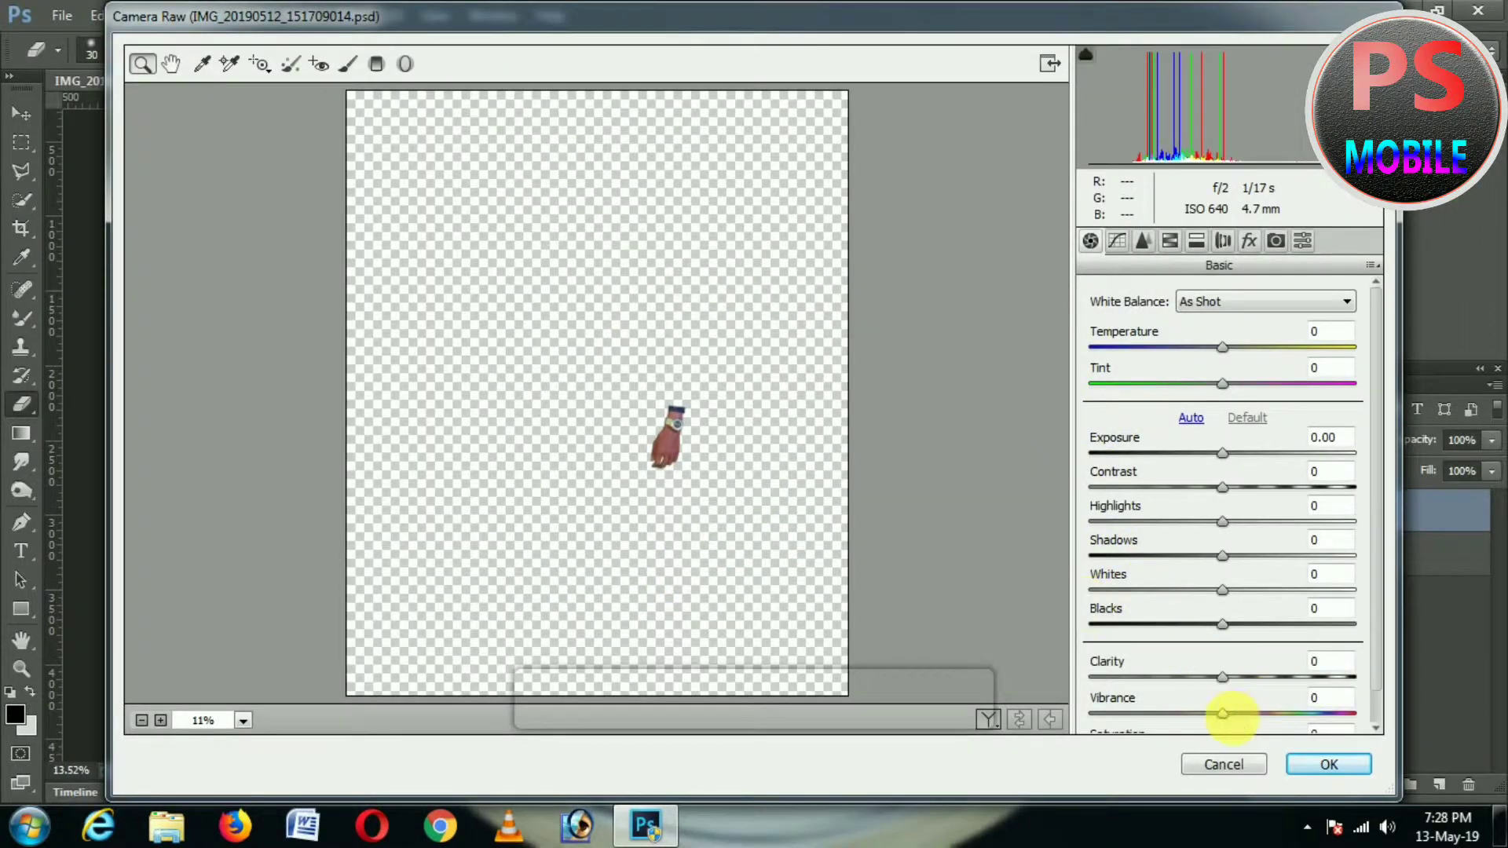
{"action": "left_click_drag", "start_coordinate": [1224, 713], "coordinate": [1243, 715]}
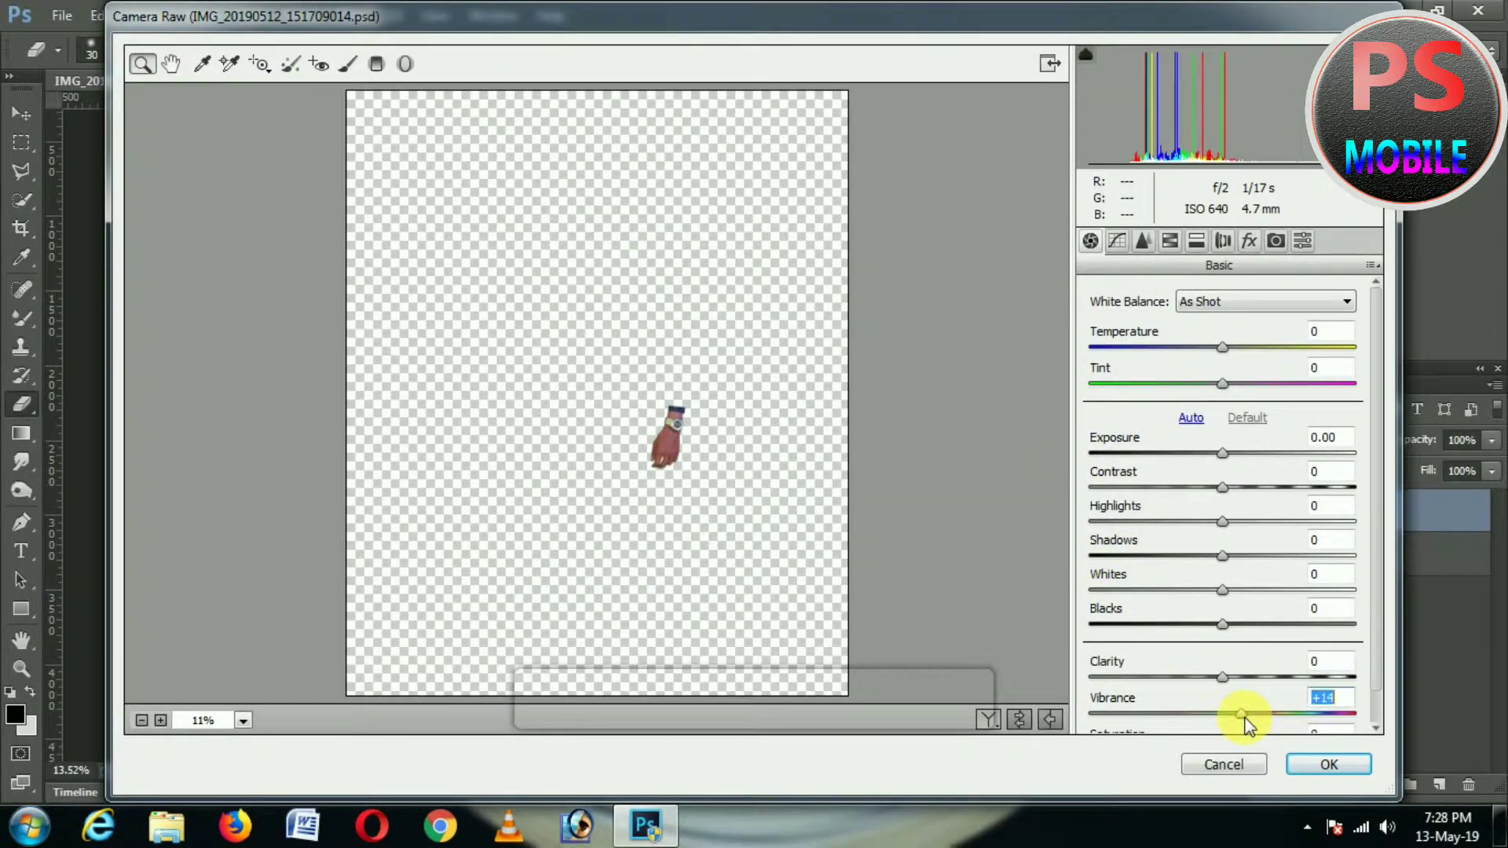
{"action": "left_click", "coordinate": [1243, 590]}
{"action": "left_click", "coordinate": [1196, 241]}
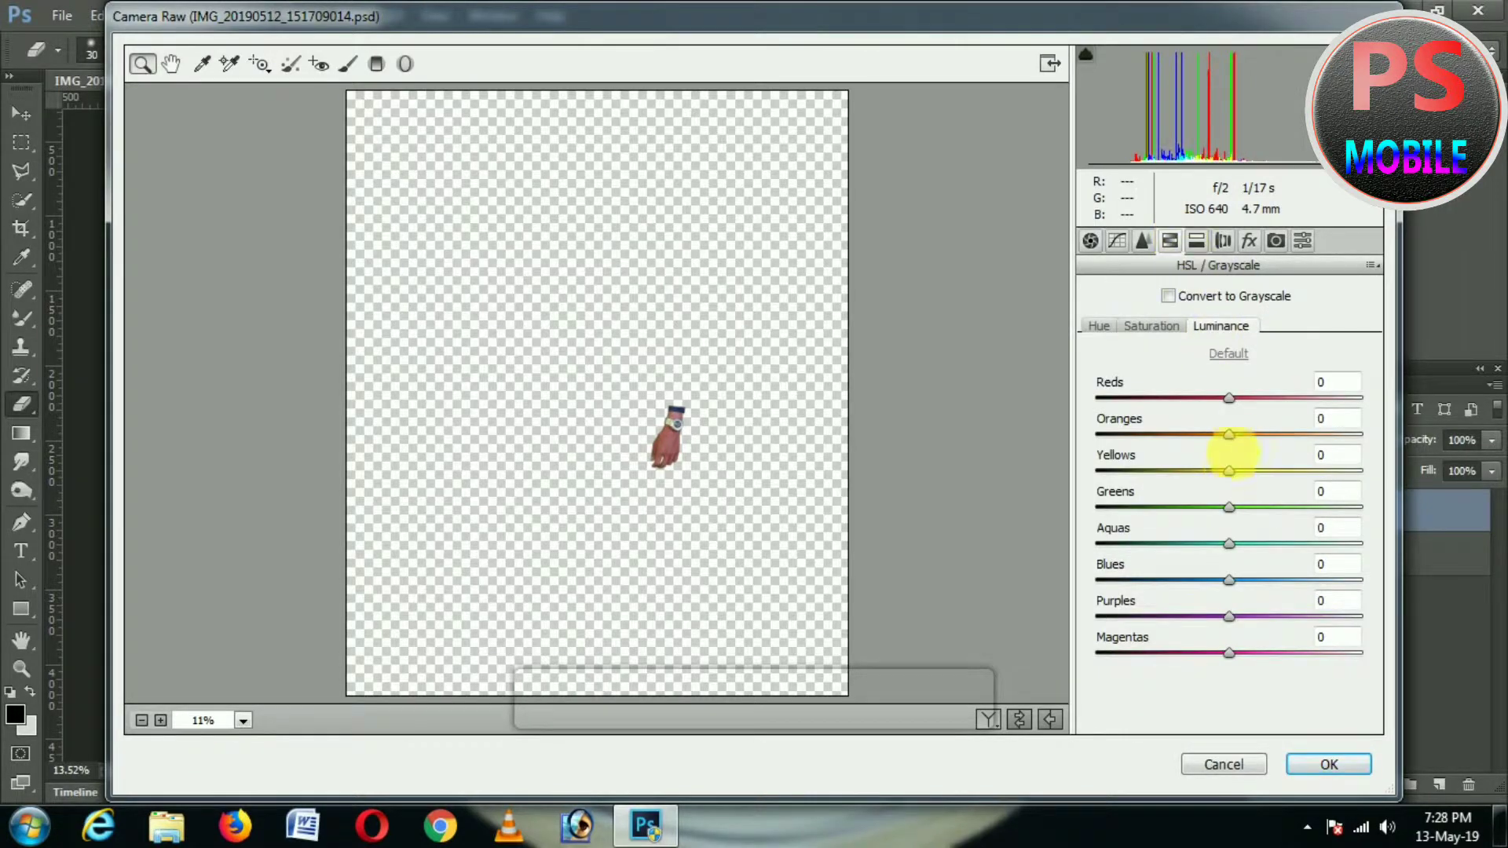
{"action": "left_click", "coordinate": [1326, 765]}
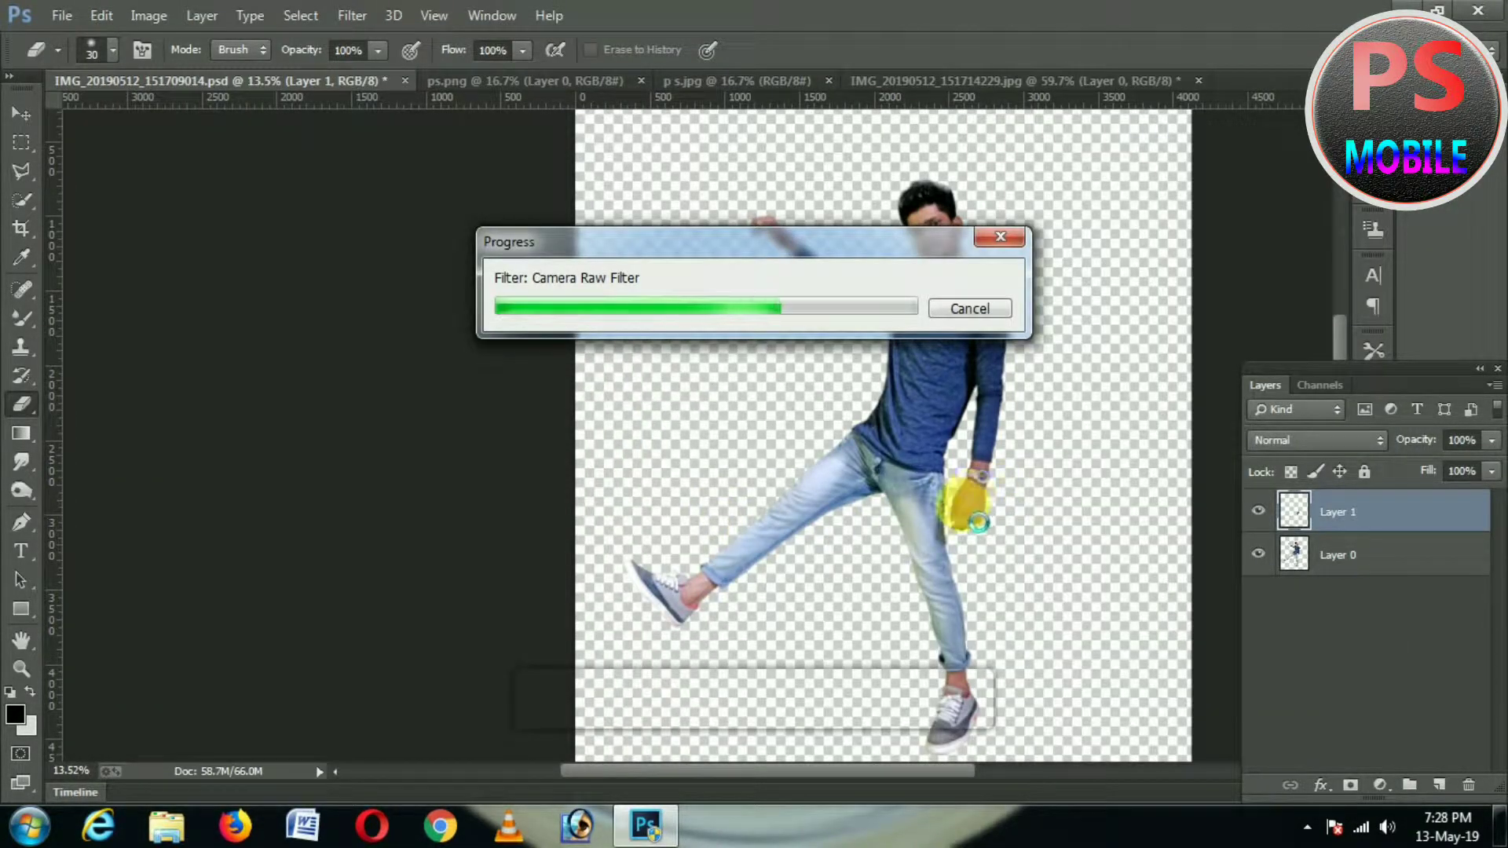
Merge the hand layer, Layer 1, down into the man's Layer 0
{"action": "right_click", "coordinate": [1346, 511]}
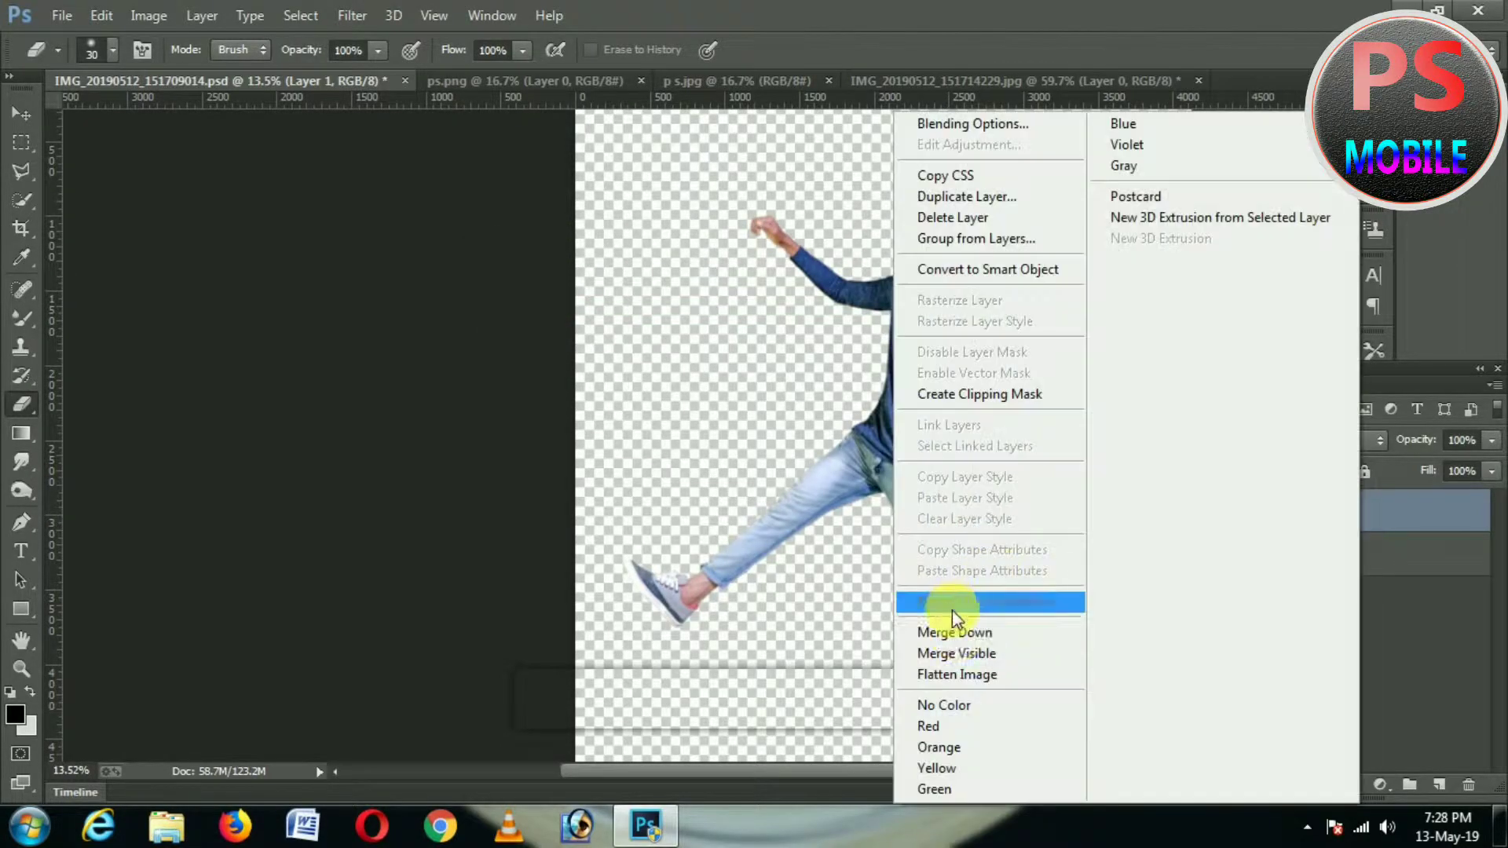
{"action": "left_click", "coordinate": [954, 605]}
{"action": "scroll", "coordinate": [848, 579], "scroll_direction": "up", "scroll_amount": 10}
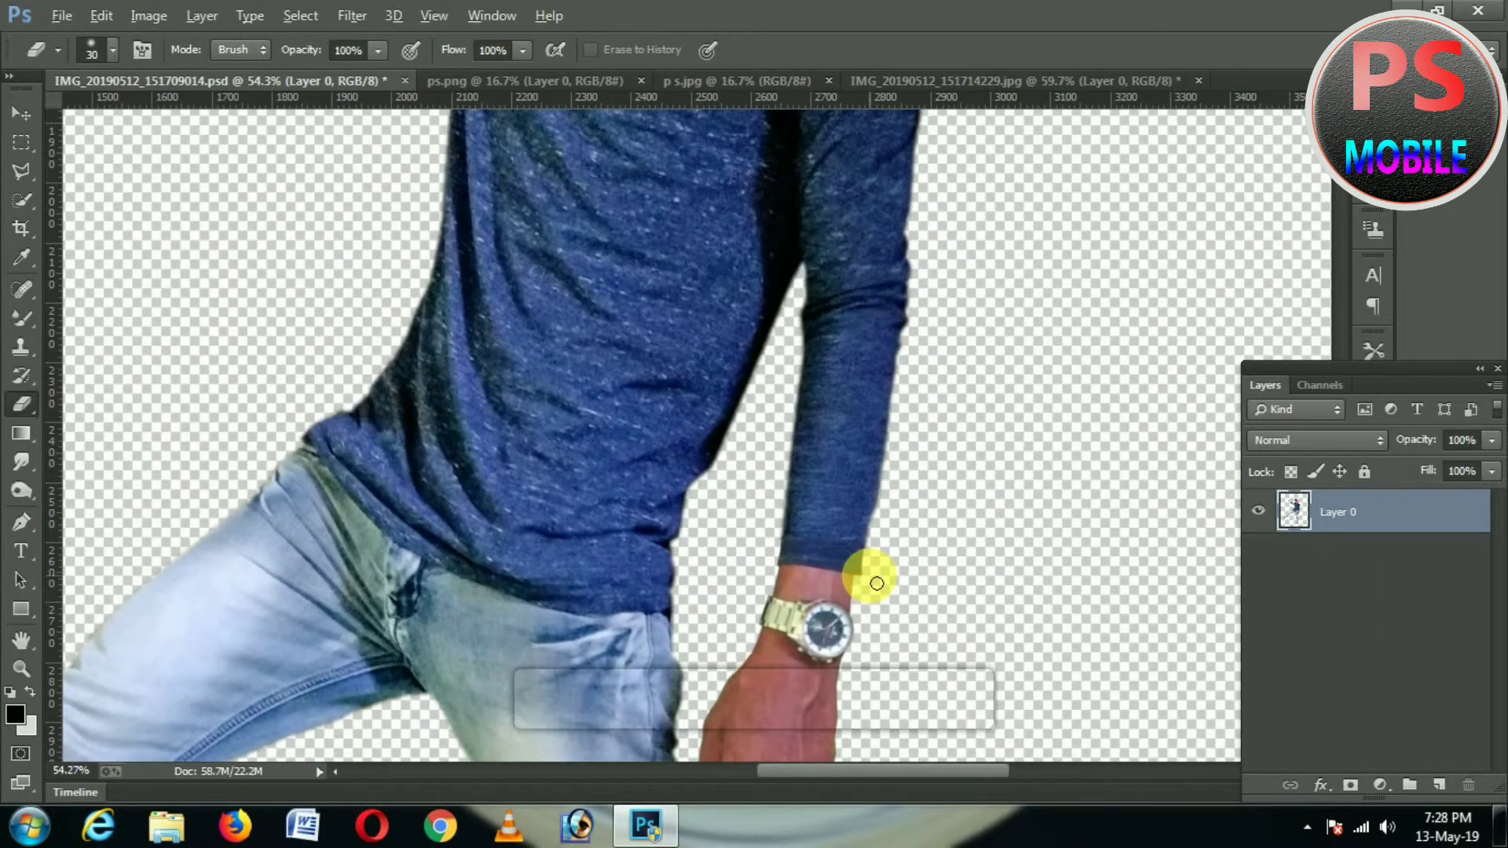
{"action": "scroll", "coordinate": [879, 587], "scroll_direction": "down", "scroll_amount": 10}
{"action": "scroll", "coordinate": [798, 464], "scroll_direction": "up", "scroll_amount": 1}
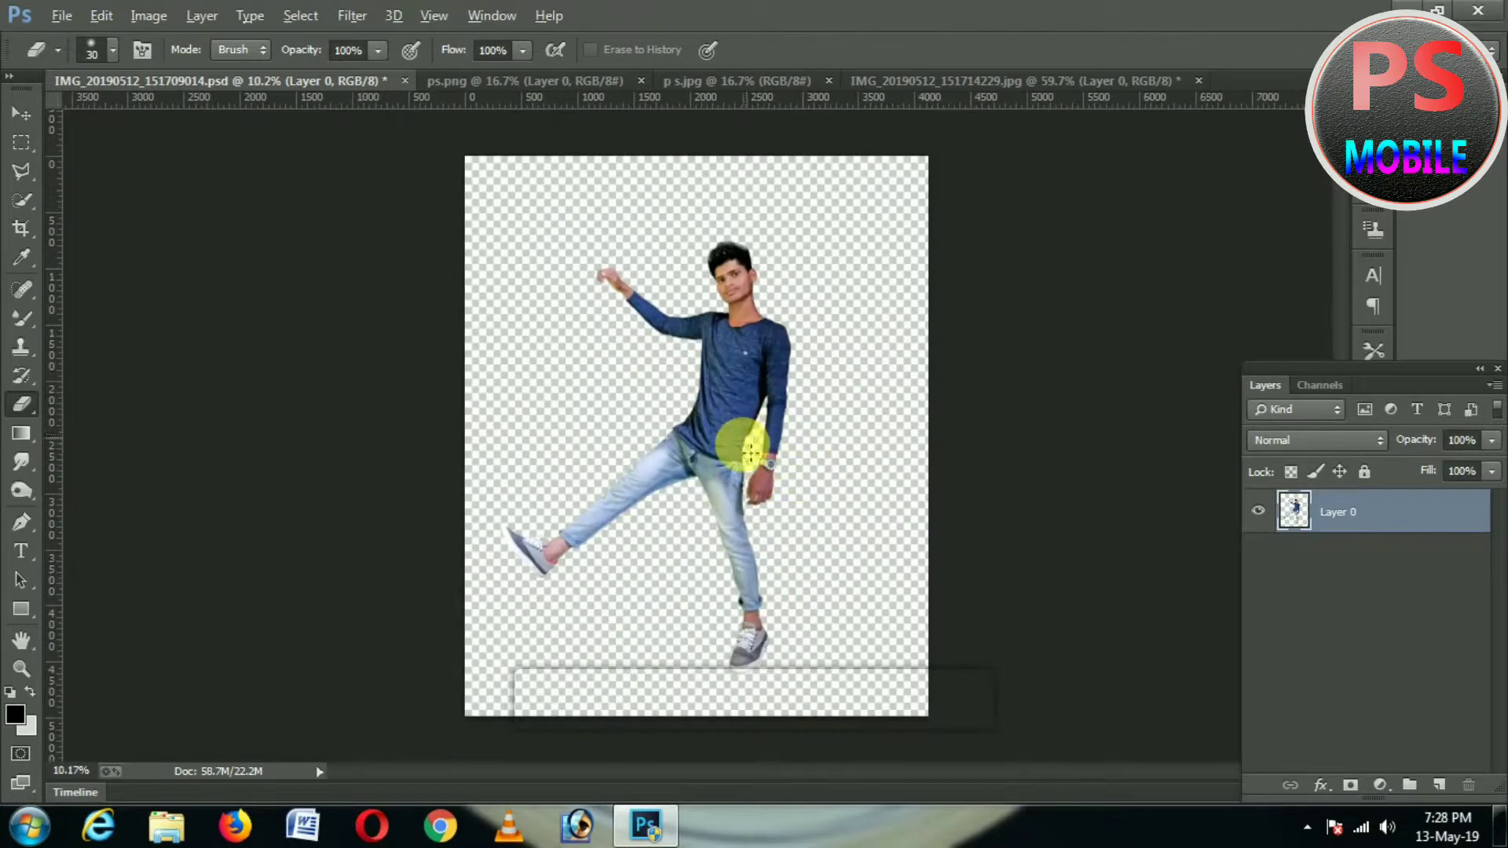
{"action": "scroll", "coordinate": [752, 454], "scroll_direction": "down", "scroll_amount": 4}
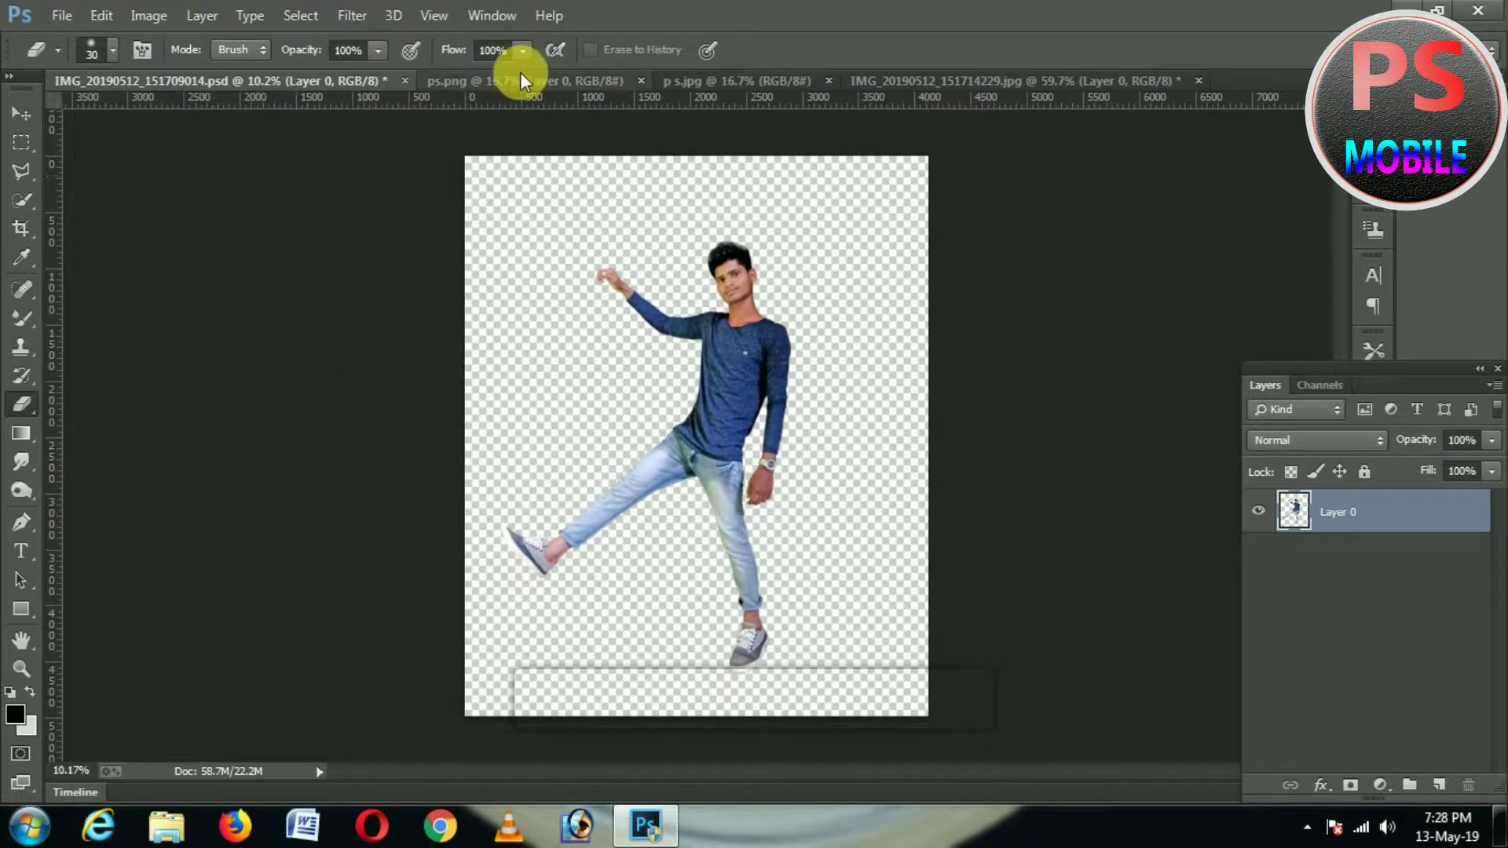
Bring the grey background image from p s.jpg into the man's document as a new layer
{"action": "left_click", "coordinate": [522, 78]}
{"action": "left_click", "coordinate": [773, 81]}
{"action": "left_click", "coordinate": [21, 114]}
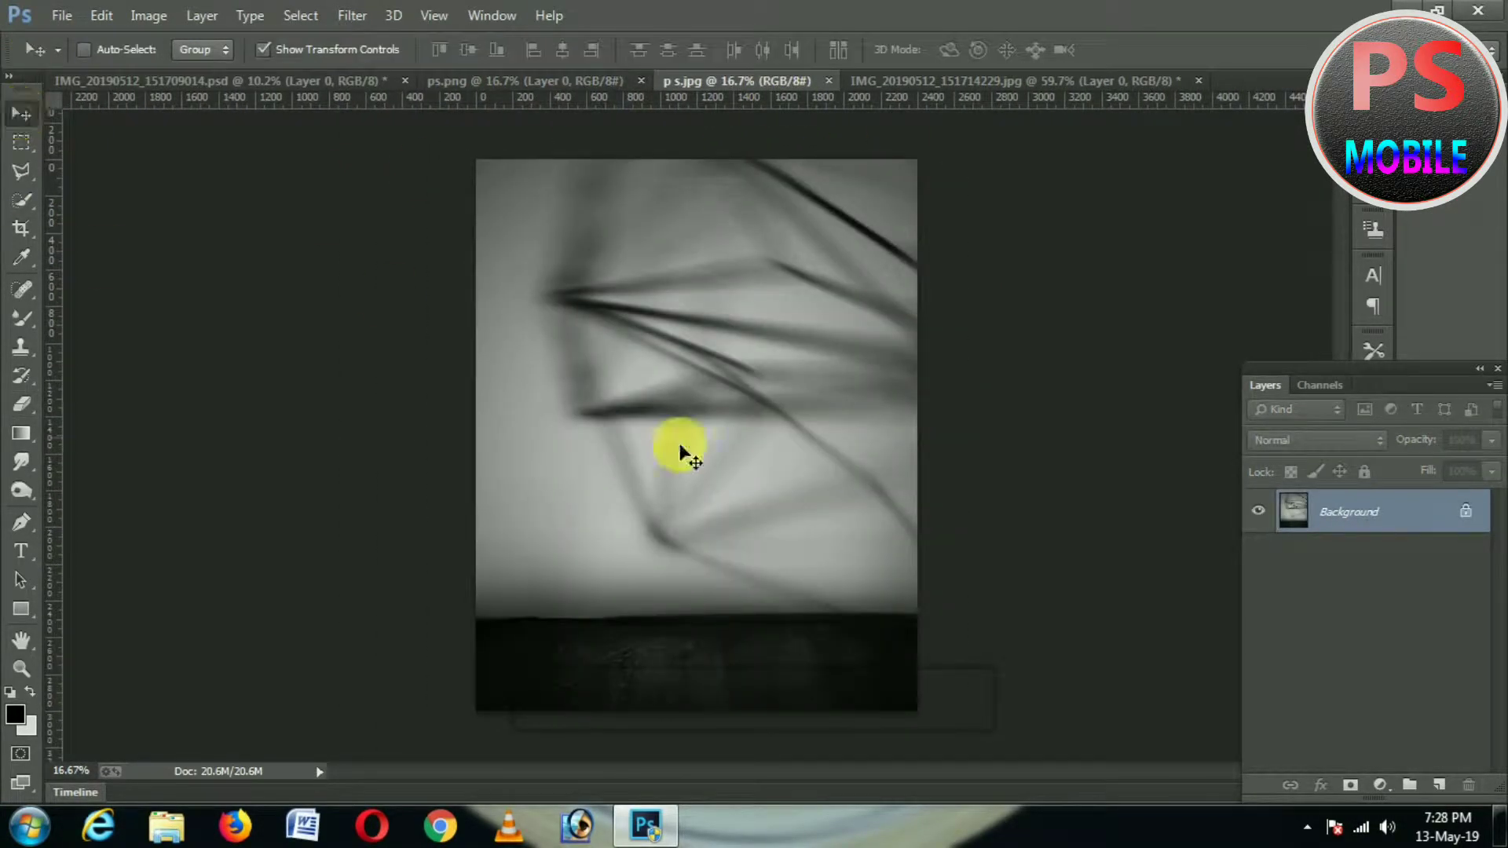
{"action": "left_click_drag", "start_coordinate": [220, 80], "coordinate": [745, 454]}
Scale the background layer to about 188% and position it to cover the canvas width
{"action": "scroll", "coordinate": [639, 479], "scroll_direction": "down", "scroll_amount": 1}
{"action": "left_click_drag", "start_coordinate": [800, 509], "coordinate": [875, 650]}
{"action": "left_click_drag", "start_coordinate": [770, 425], "coordinate": [765, 448]}
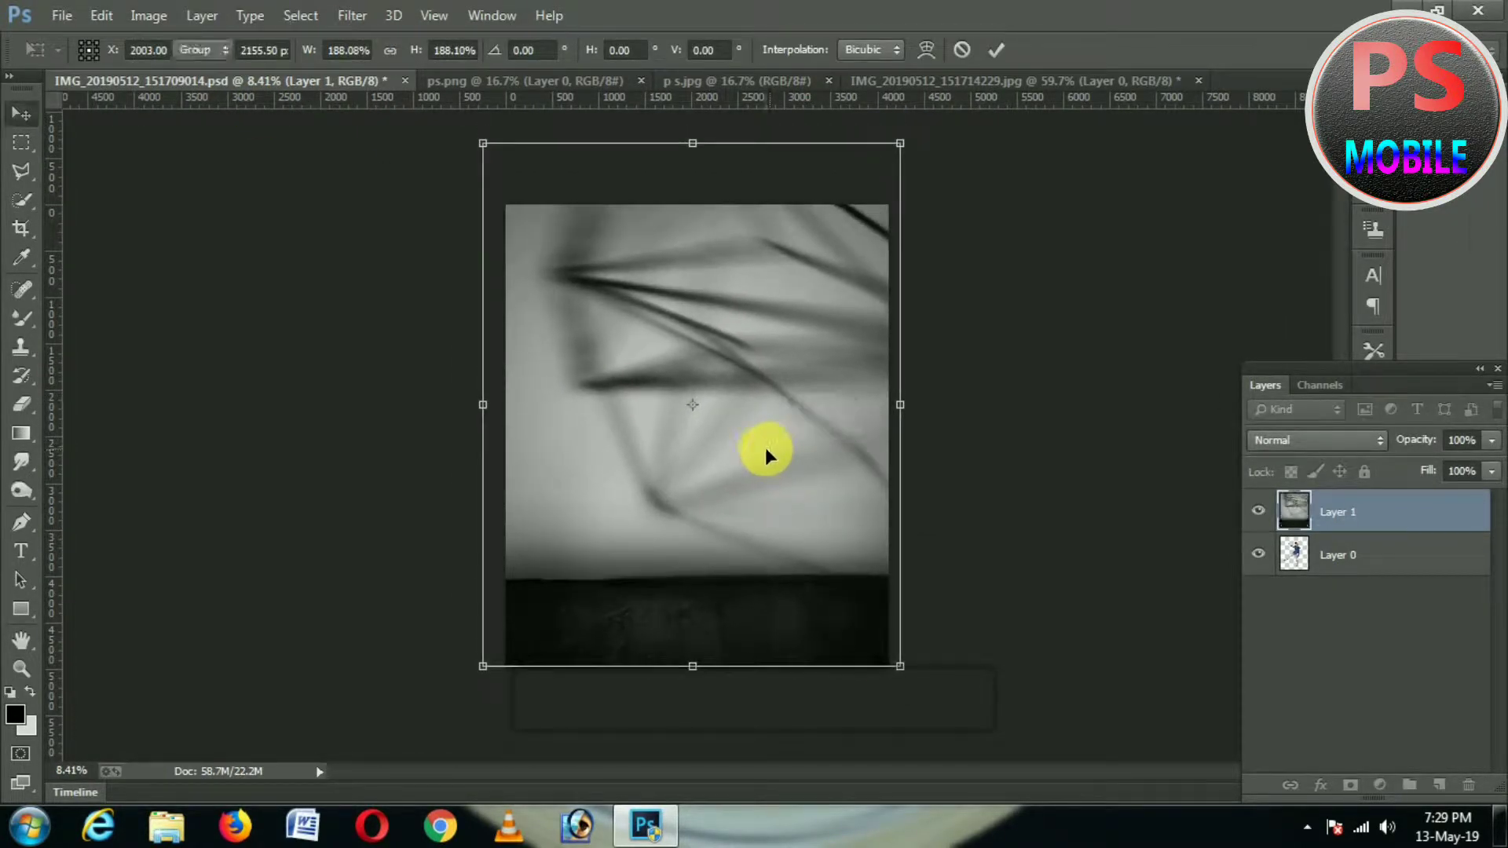
{"action": "key", "text": "Return"}
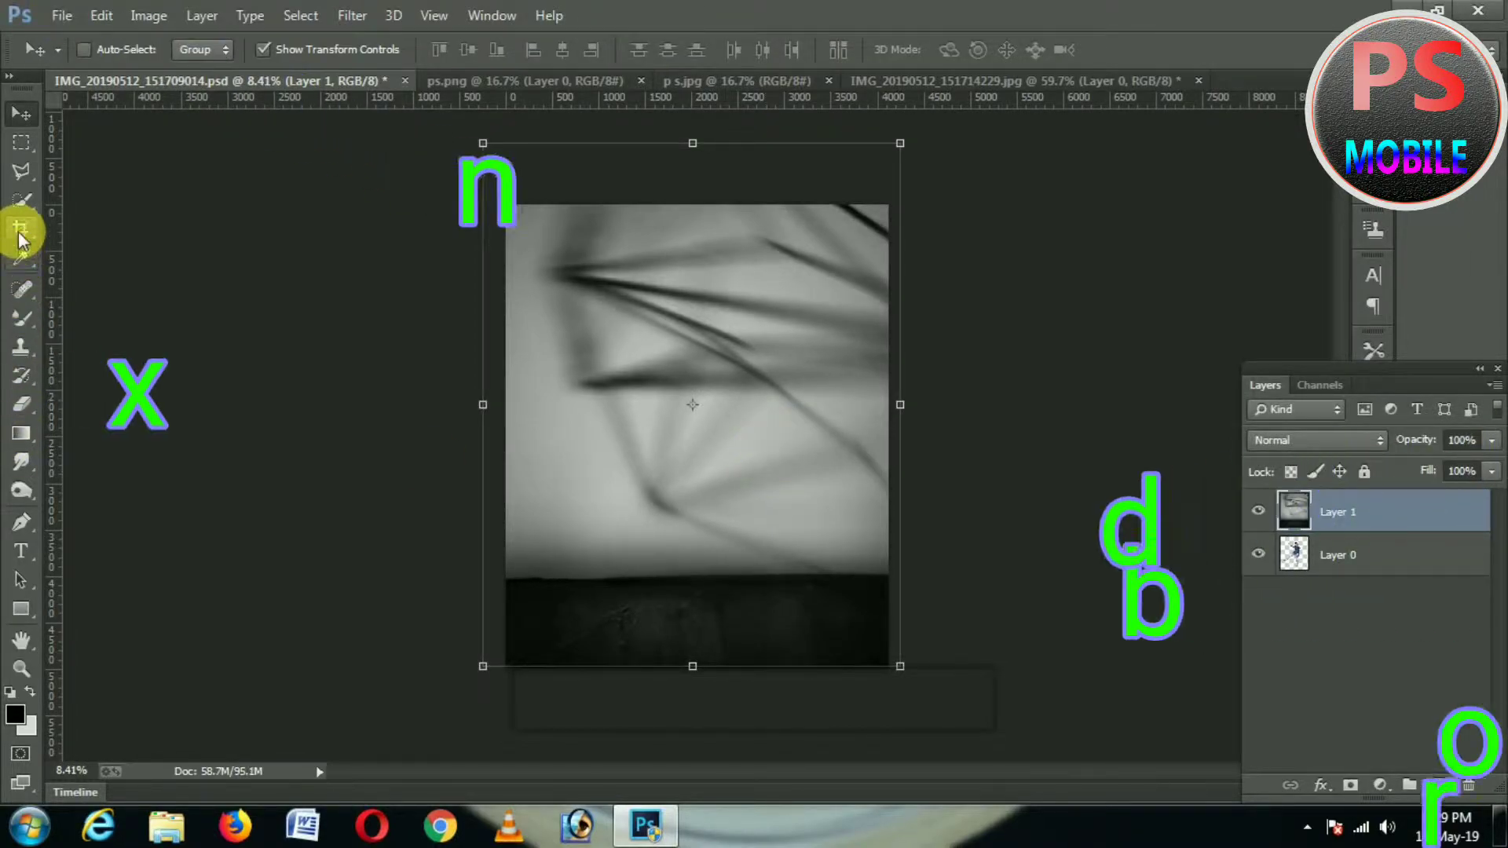
Extend the canvas with the Crop tool at its upper, lower and side edges to about 4514 px wide, fitting the background
{"action": "left_click", "coordinate": [22, 229]}
{"action": "left_click_drag", "start_coordinate": [716, 210], "coordinate": [717, 182]}
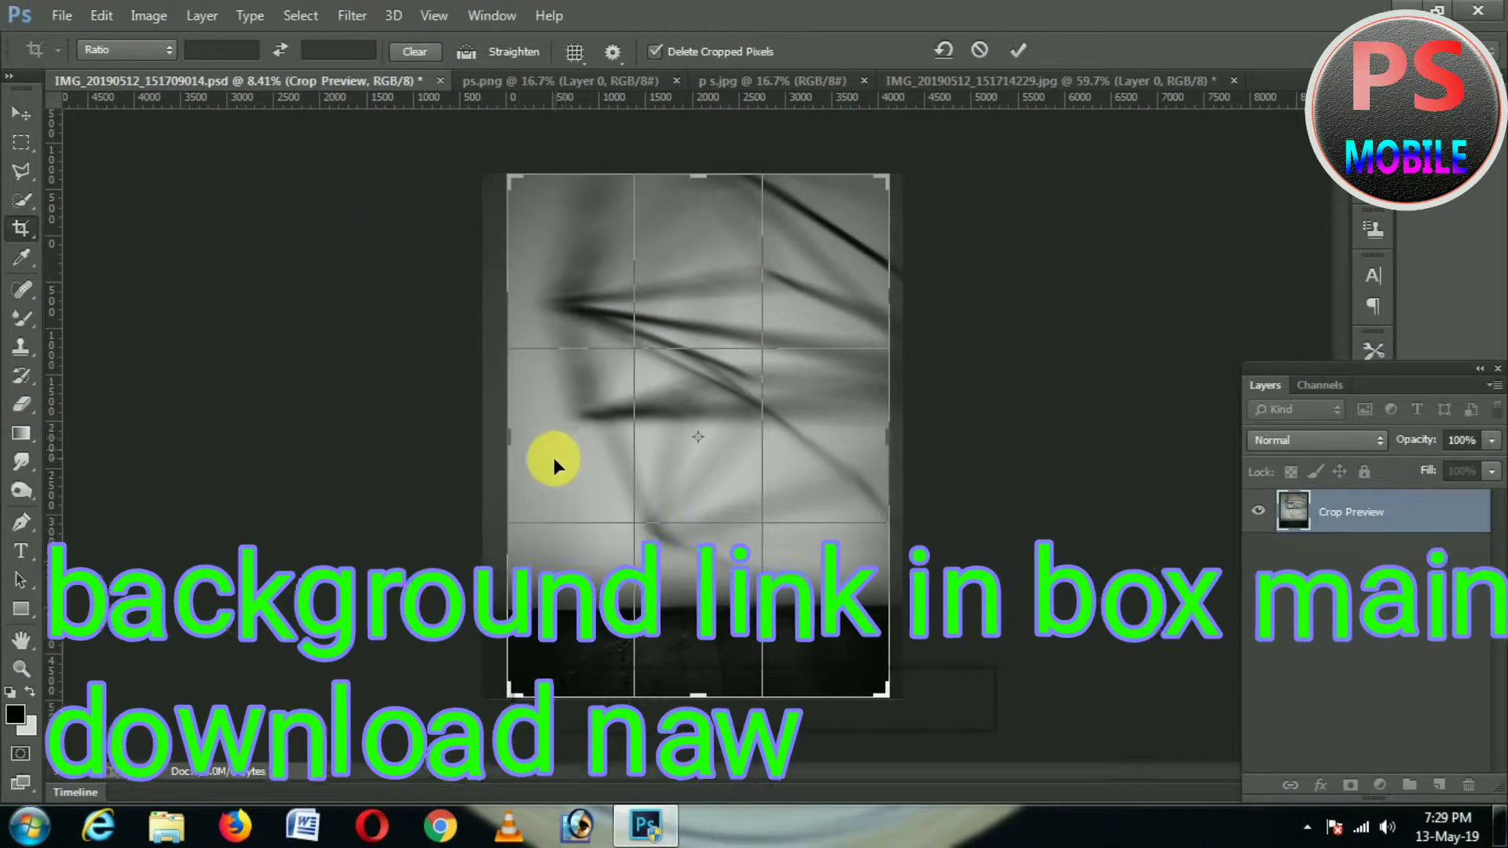
{"action": "left_click_drag", "start_coordinate": [508, 438], "coordinate": [496, 437]}
{"action": "left_click_drag", "start_coordinate": [905, 444], "coordinate": [904, 434]}
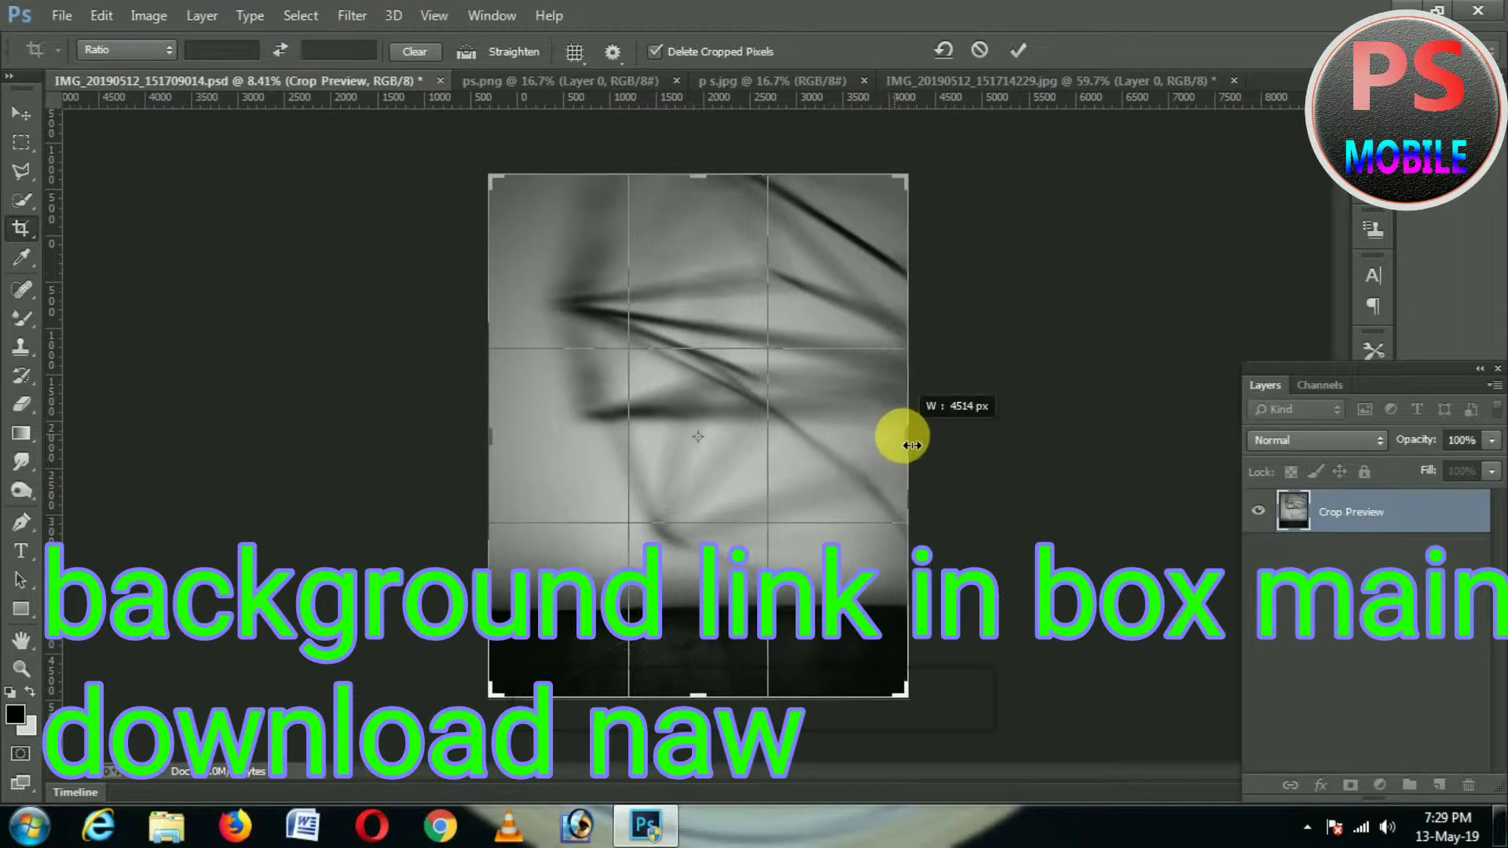
{"action": "left_click", "coordinate": [1018, 51]}
Place the background layer below the man's layer and move the man up so his standing foot meets the floor edge
{"action": "left_click_drag", "start_coordinate": [1345, 536], "coordinate": [1306, 599]}
{"action": "left_click", "coordinate": [1406, 520]}
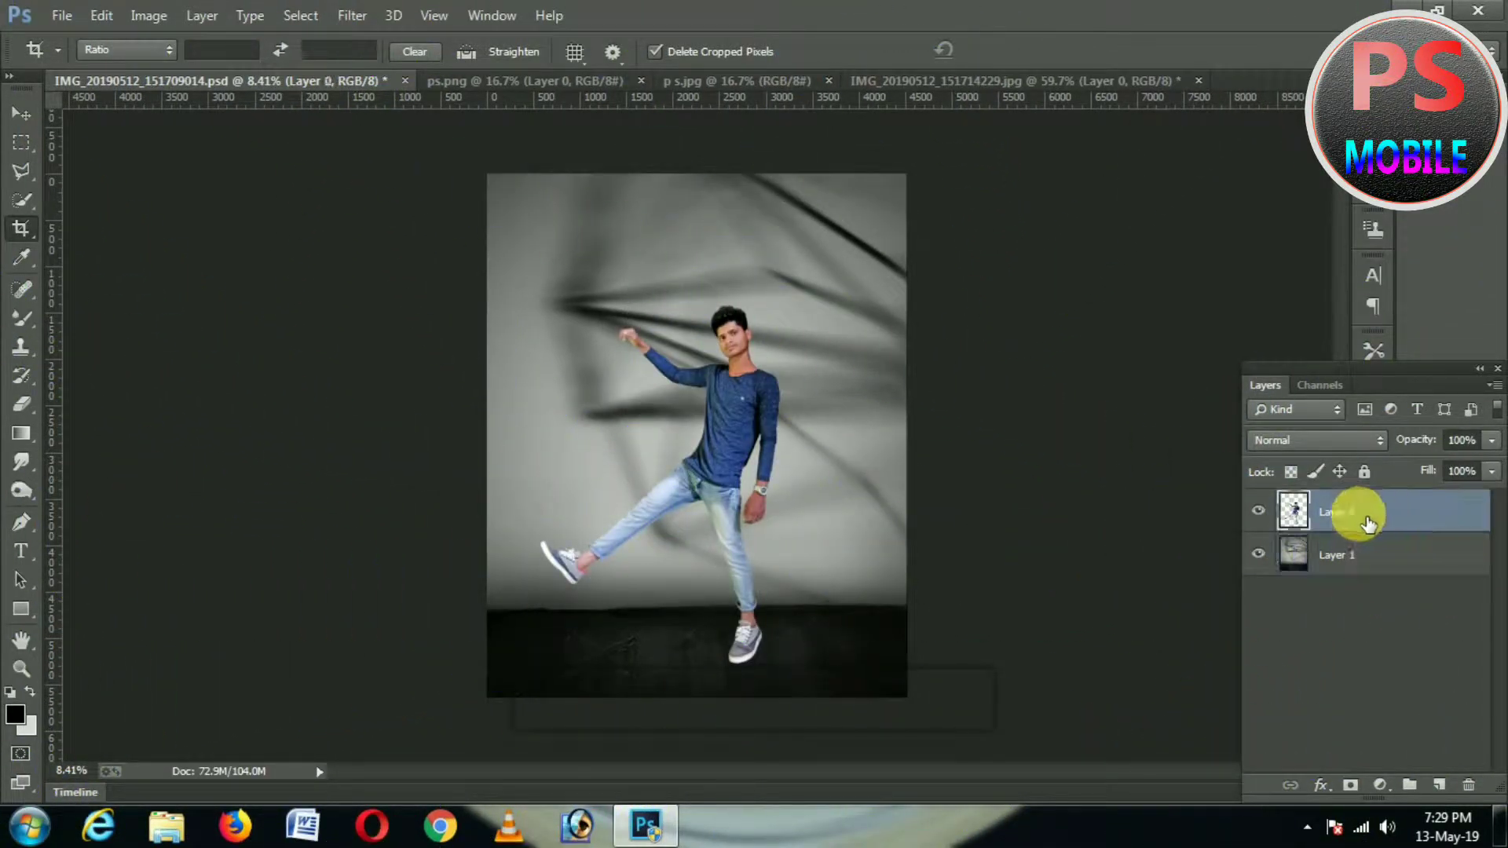
{"action": "left_click", "coordinate": [21, 114]}
{"action": "left_click_drag", "start_coordinate": [706, 495], "coordinate": [691, 441]}
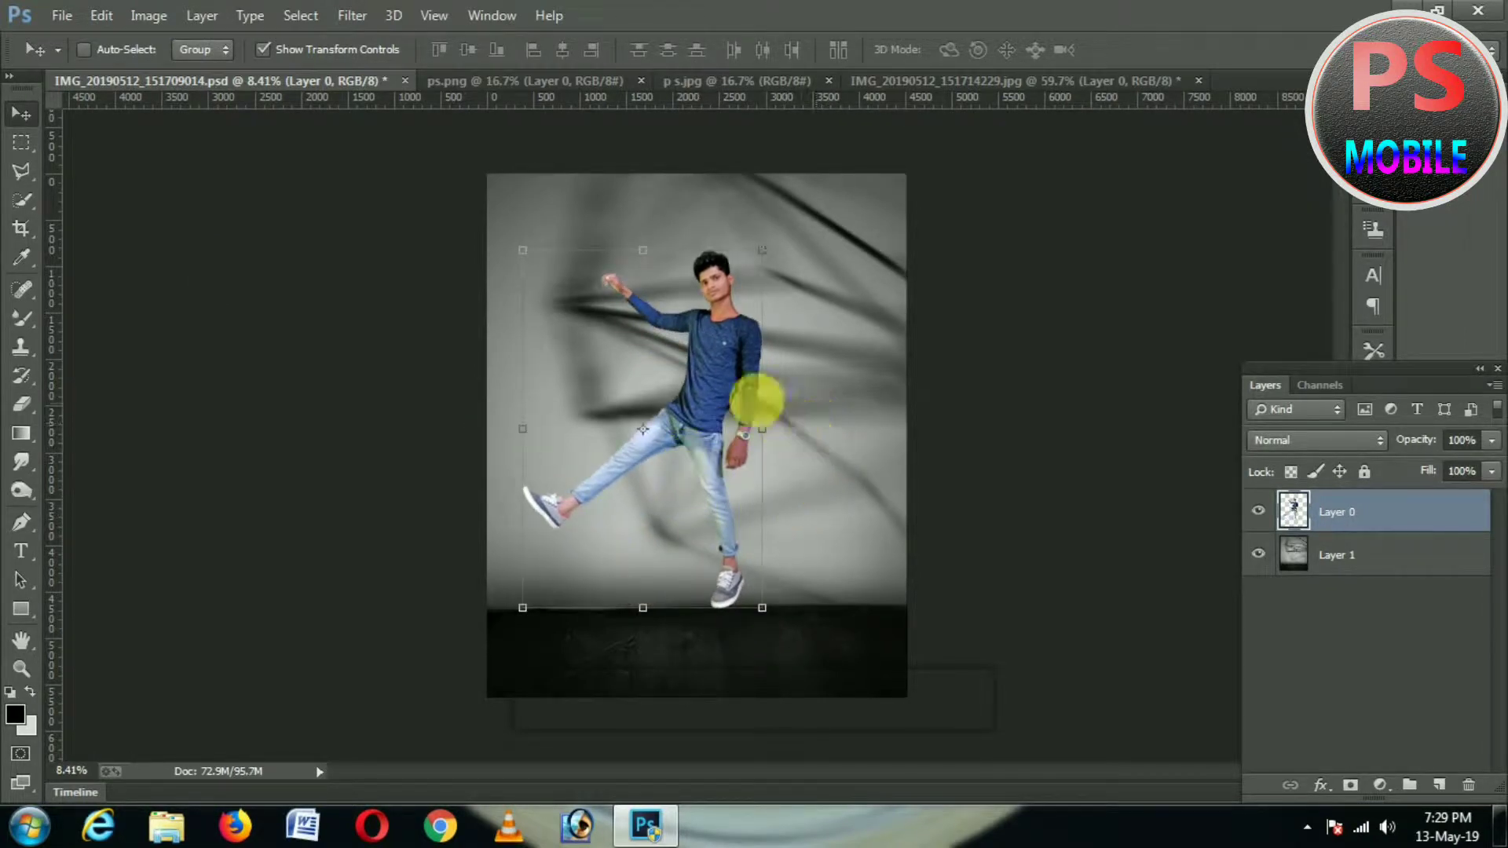
Rotate the man about 4° clockwise and scale him down slightly
{"action": "left_click_drag", "start_coordinate": [780, 322], "coordinate": [738, 453]}
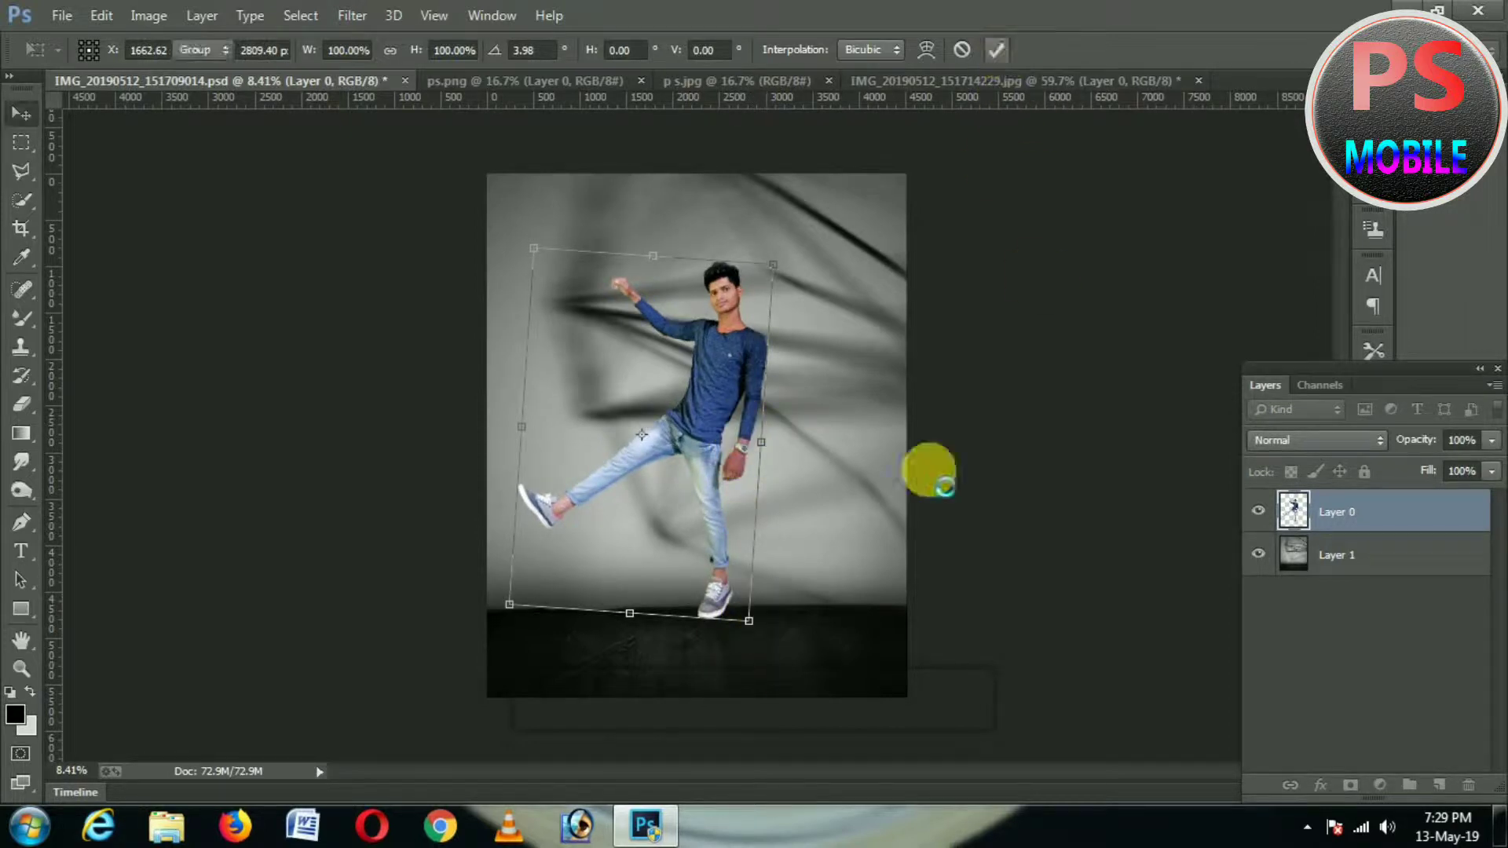
{"action": "key", "text": "Return"}
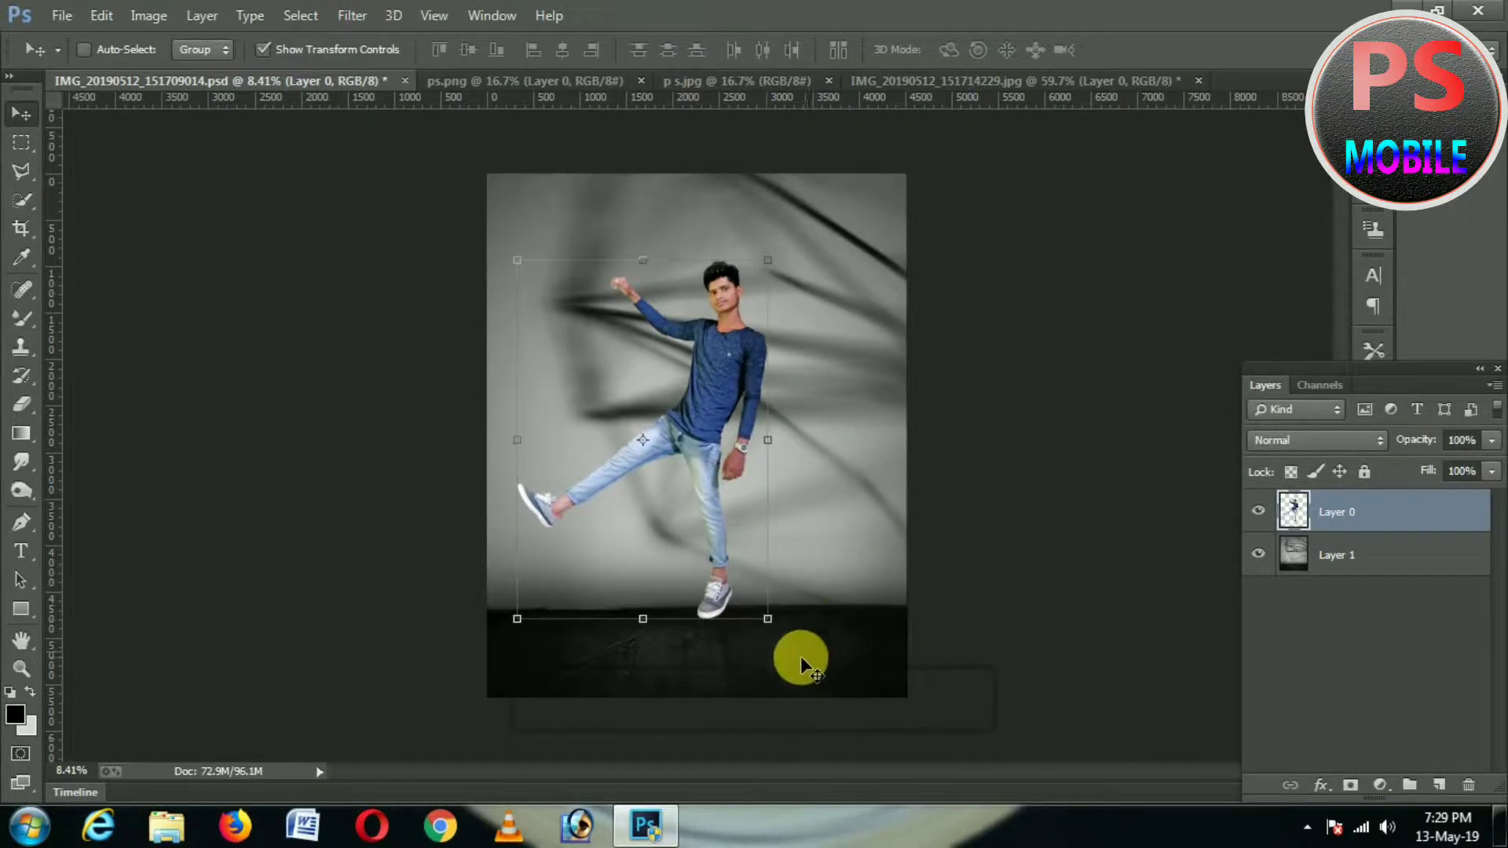
{"action": "left_click_drag", "start_coordinate": [768, 619], "coordinate": [764, 612]}
{"action": "key", "text": "Return"}
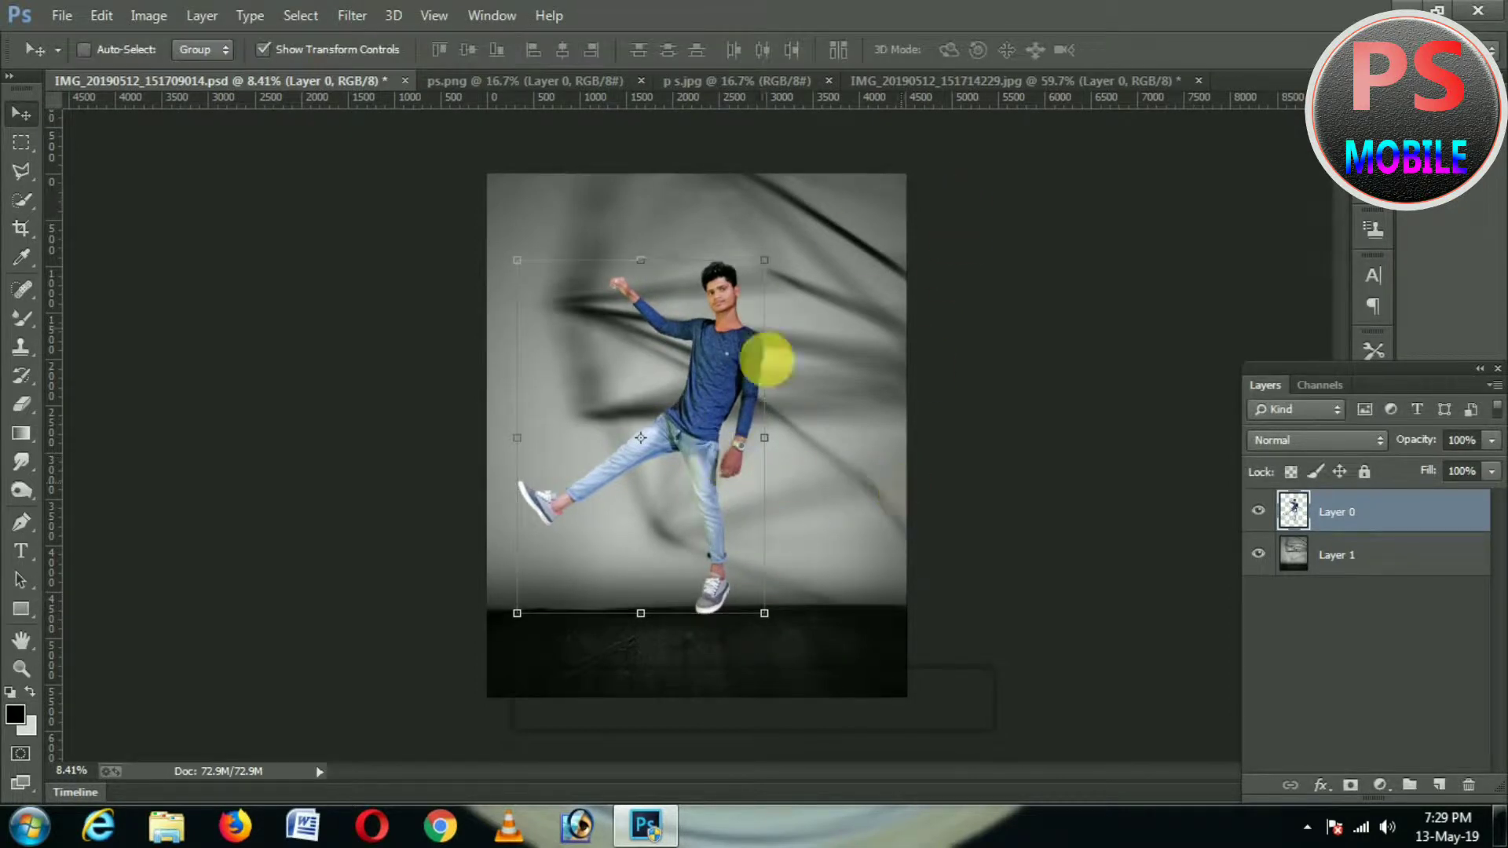
Move the man slightly toward the right side of the background, keeping his standing foot on the floor edge
{"action": "left_click_drag", "start_coordinate": [740, 462], "coordinate": [743, 442]}
{"action": "left_click_drag", "start_coordinate": [720, 447], "coordinate": [732, 450]}
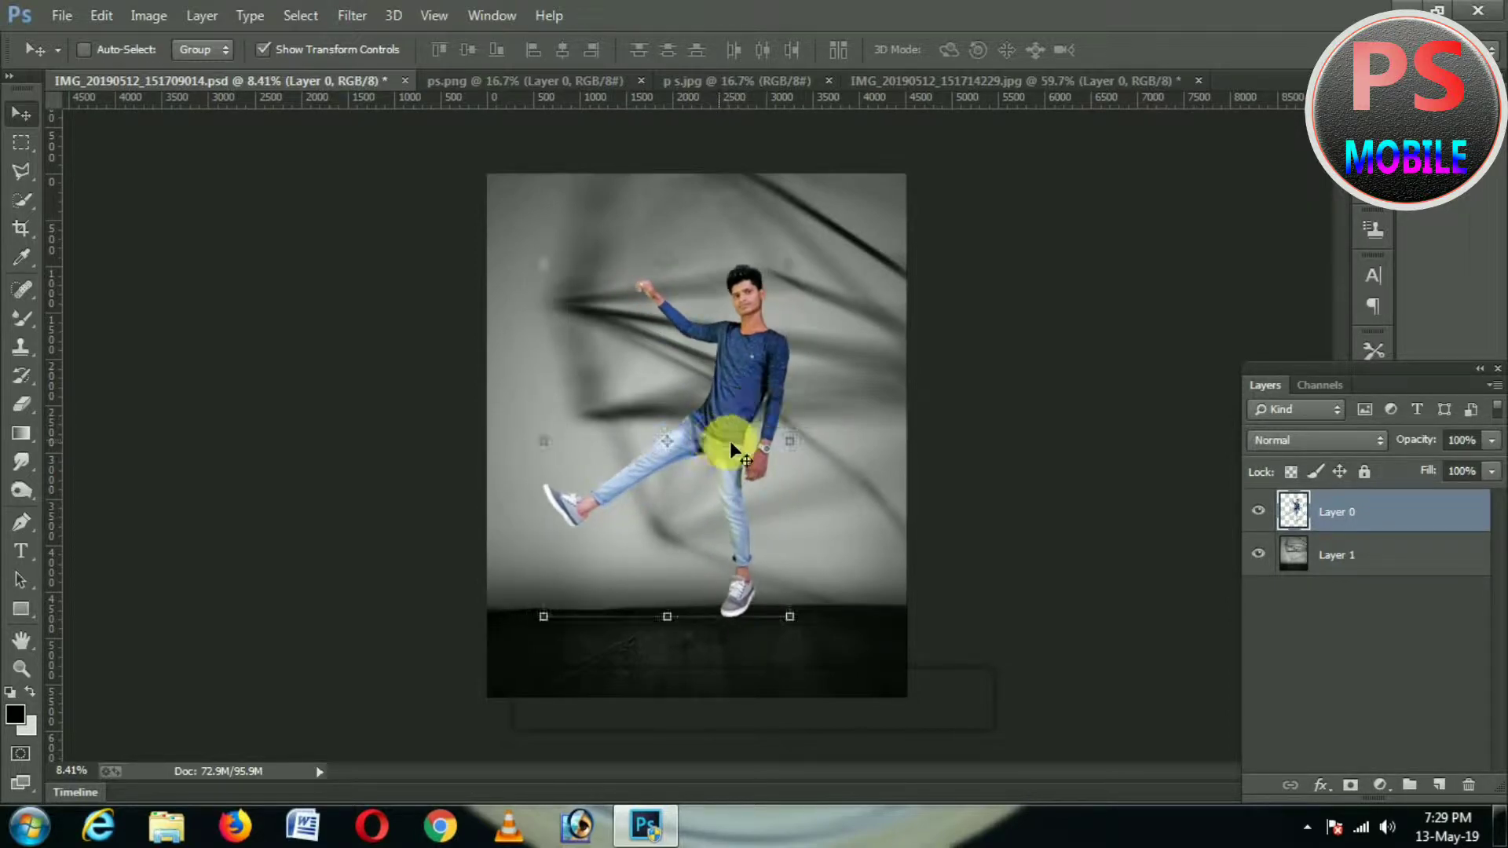
{"action": "left_click", "coordinate": [597, 81]}
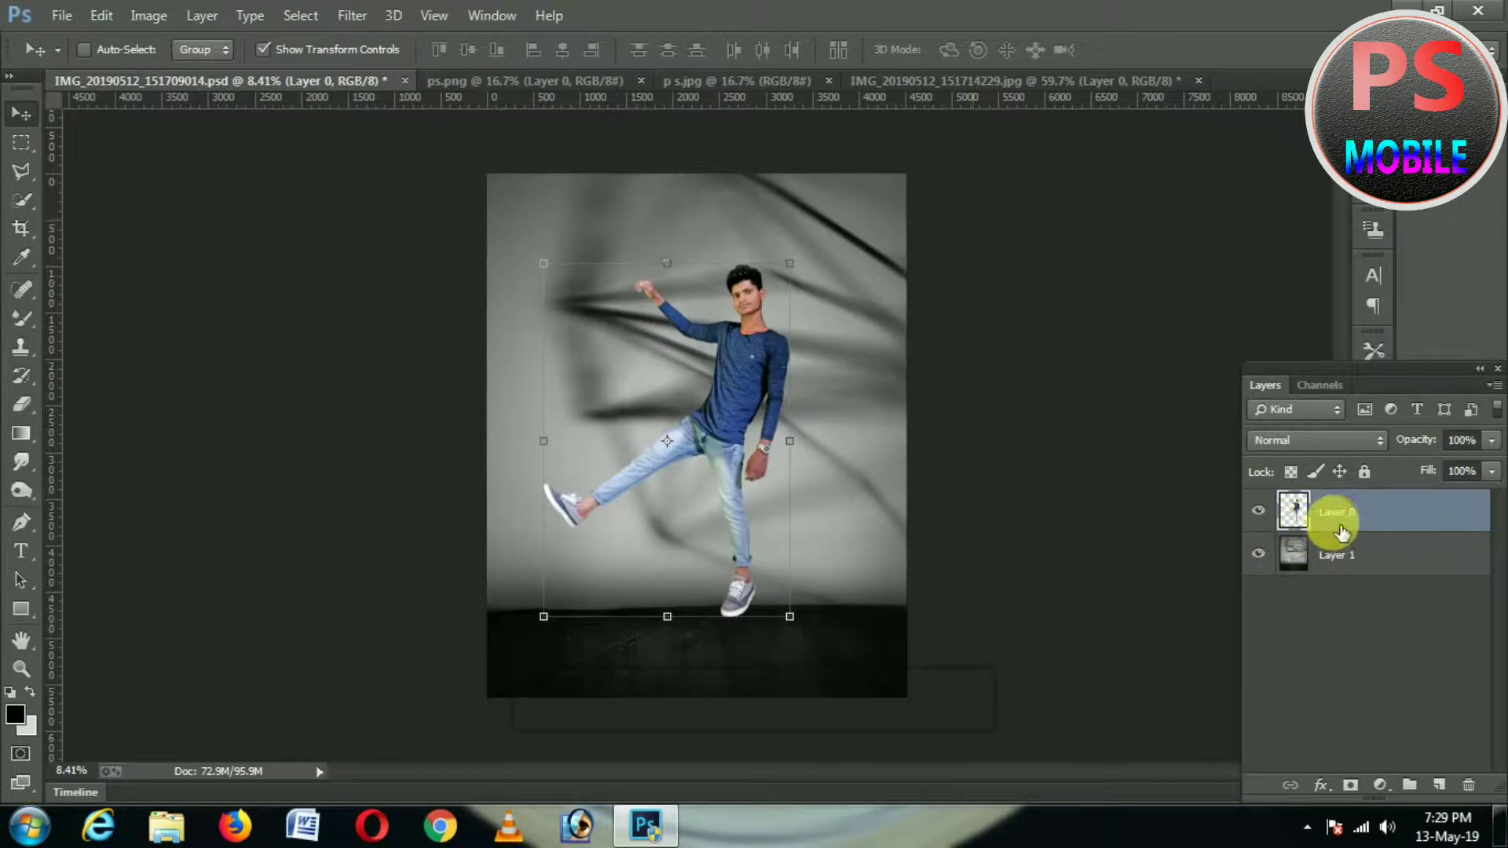
{"action": "left_click", "coordinate": [148, 15]}
{"action": "mouse_move", "coordinate": [197, 71]}
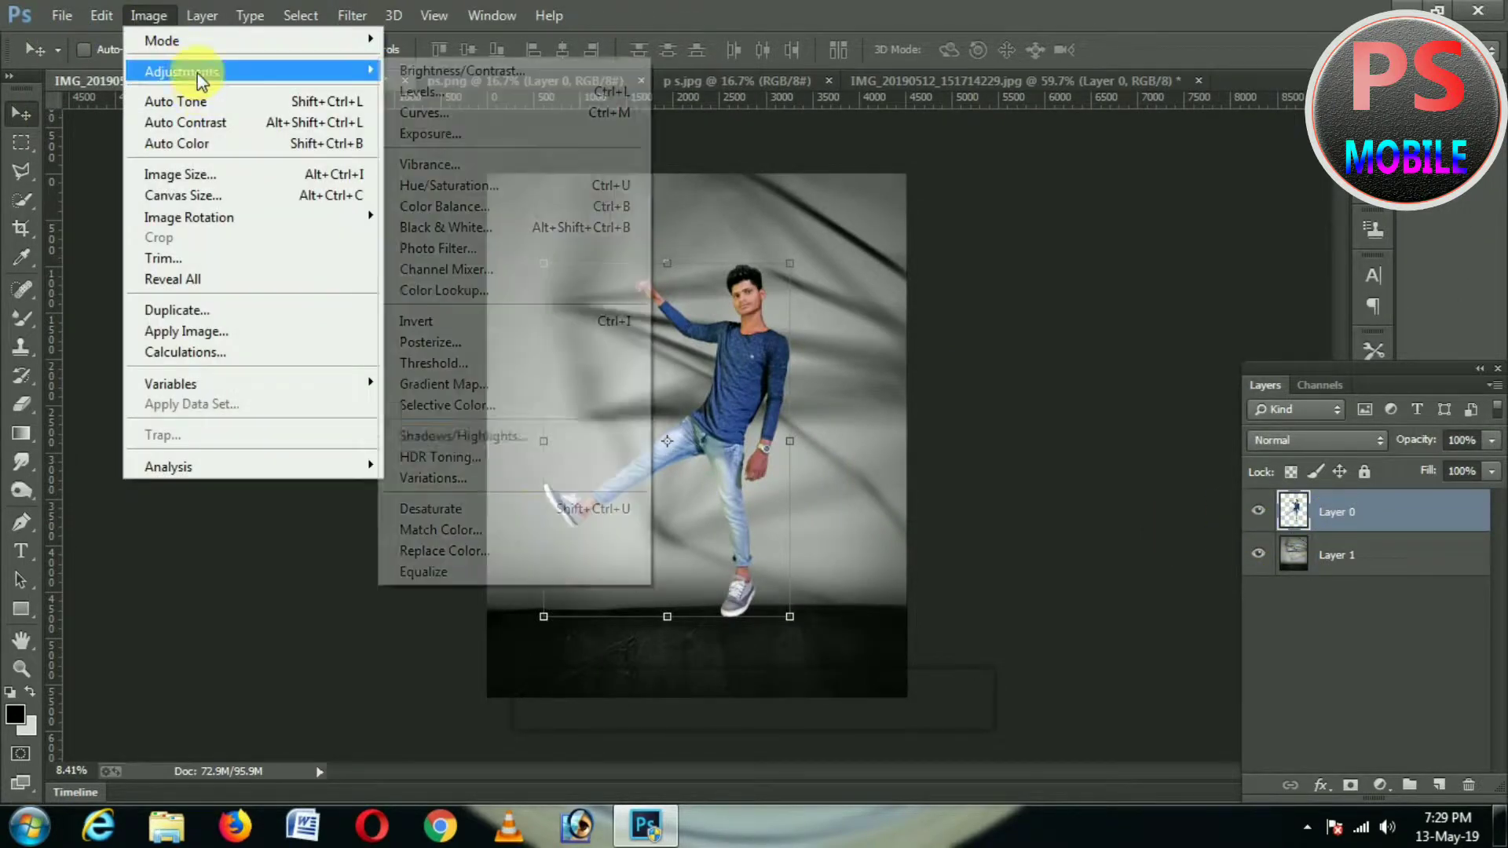
{"action": "left_click", "coordinate": [463, 436]}
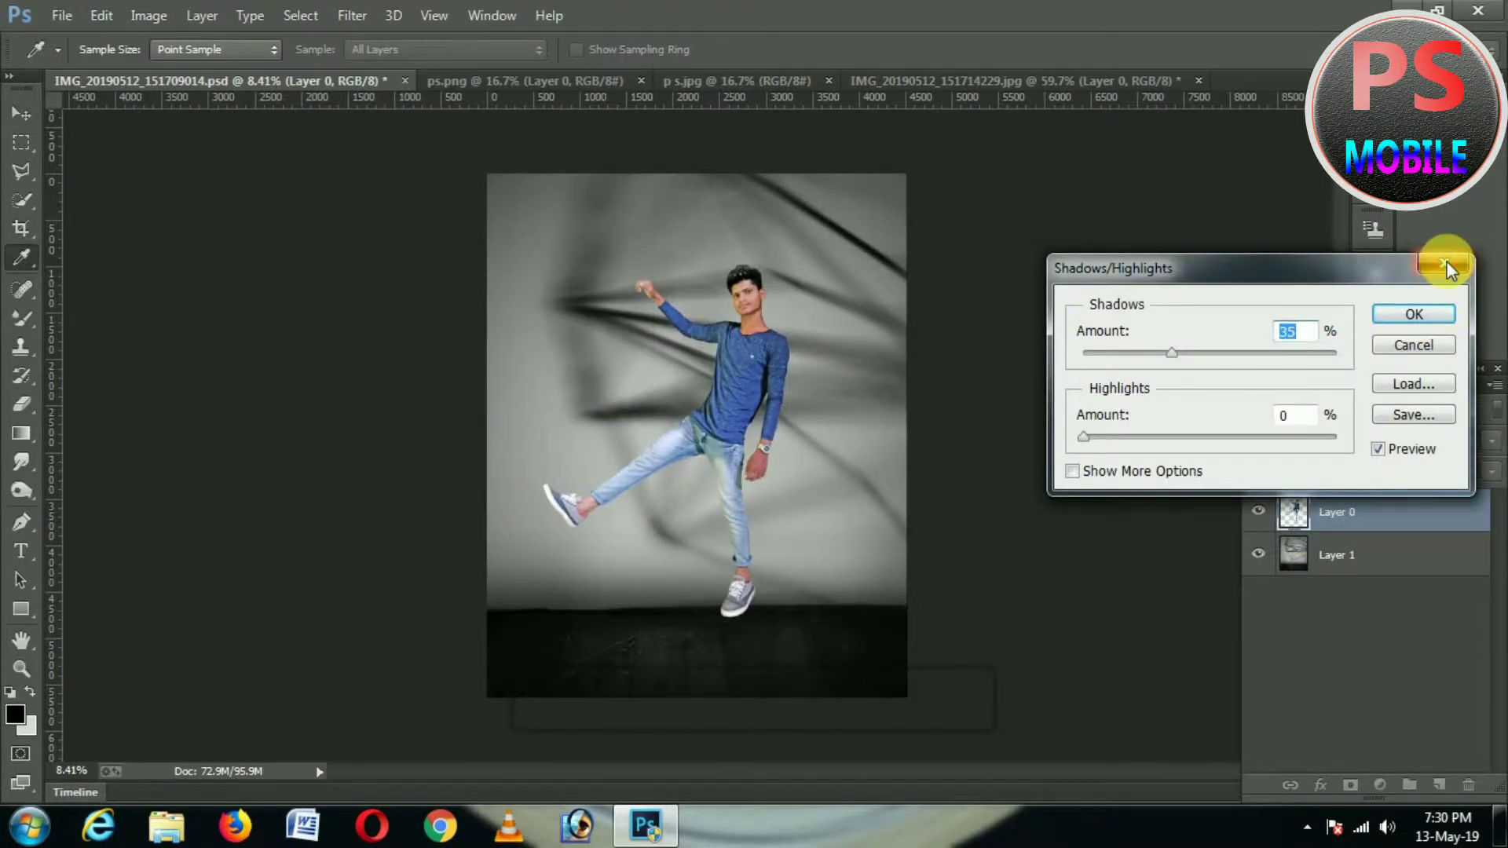
{"action": "left_click", "coordinate": [1440, 262]}
{"action": "left_click", "coordinate": [352, 15]}
{"action": "left_click", "coordinate": [101, 15]}
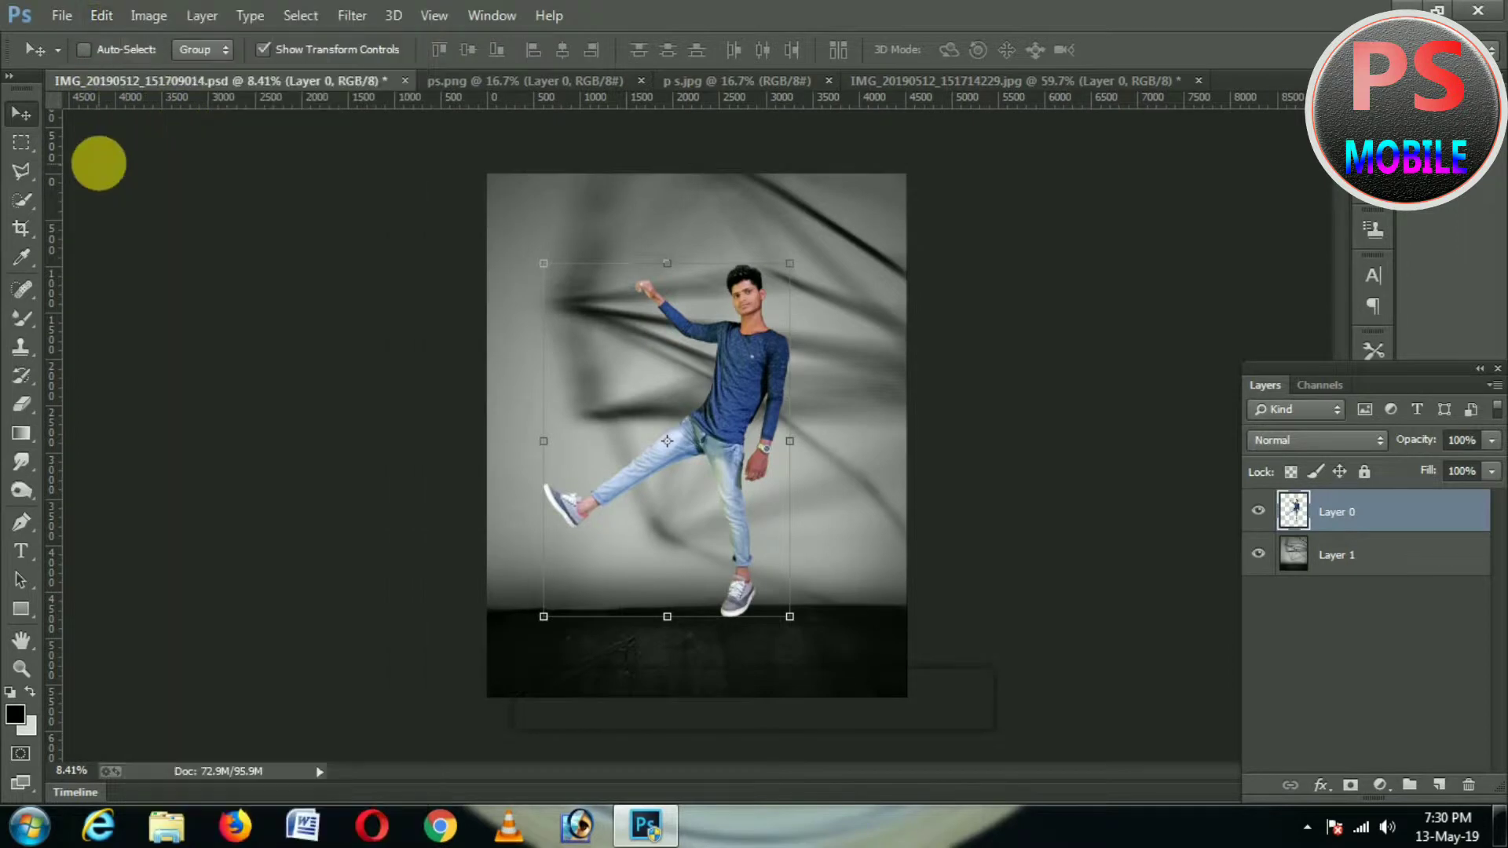
Apply Selective Color to the man's layer, adjusting the black amount and working through the Reds, Yellows and Blacks ranges
{"action": "left_click", "coordinate": [149, 15]}
{"action": "mouse_move", "coordinate": [165, 69]}
{"action": "left_click", "coordinate": [440, 420]}
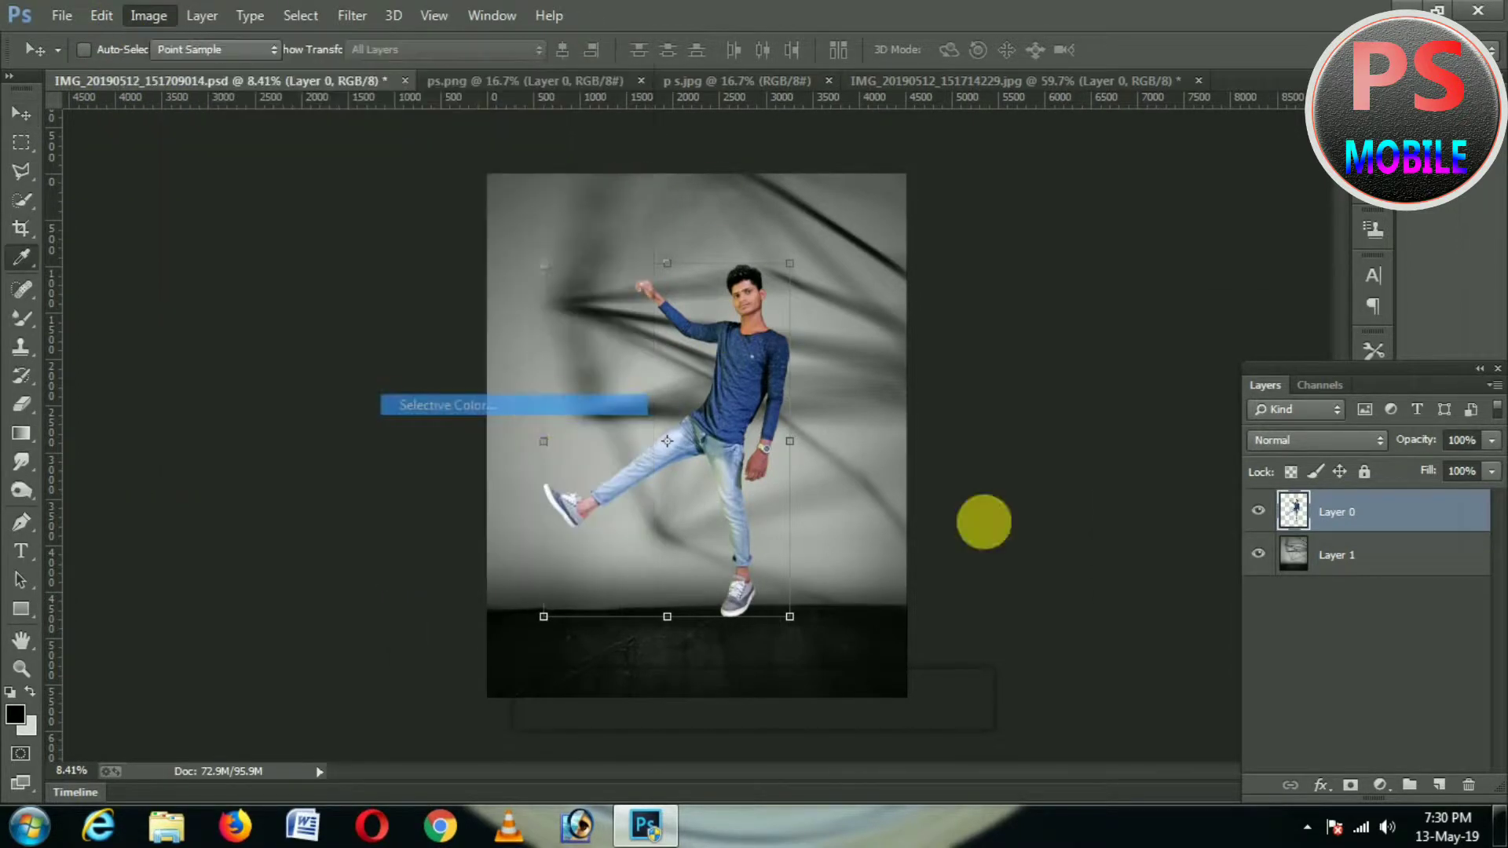
{"action": "left_click", "coordinate": [1204, 588]}
{"action": "left_click", "coordinate": [1225, 394]}
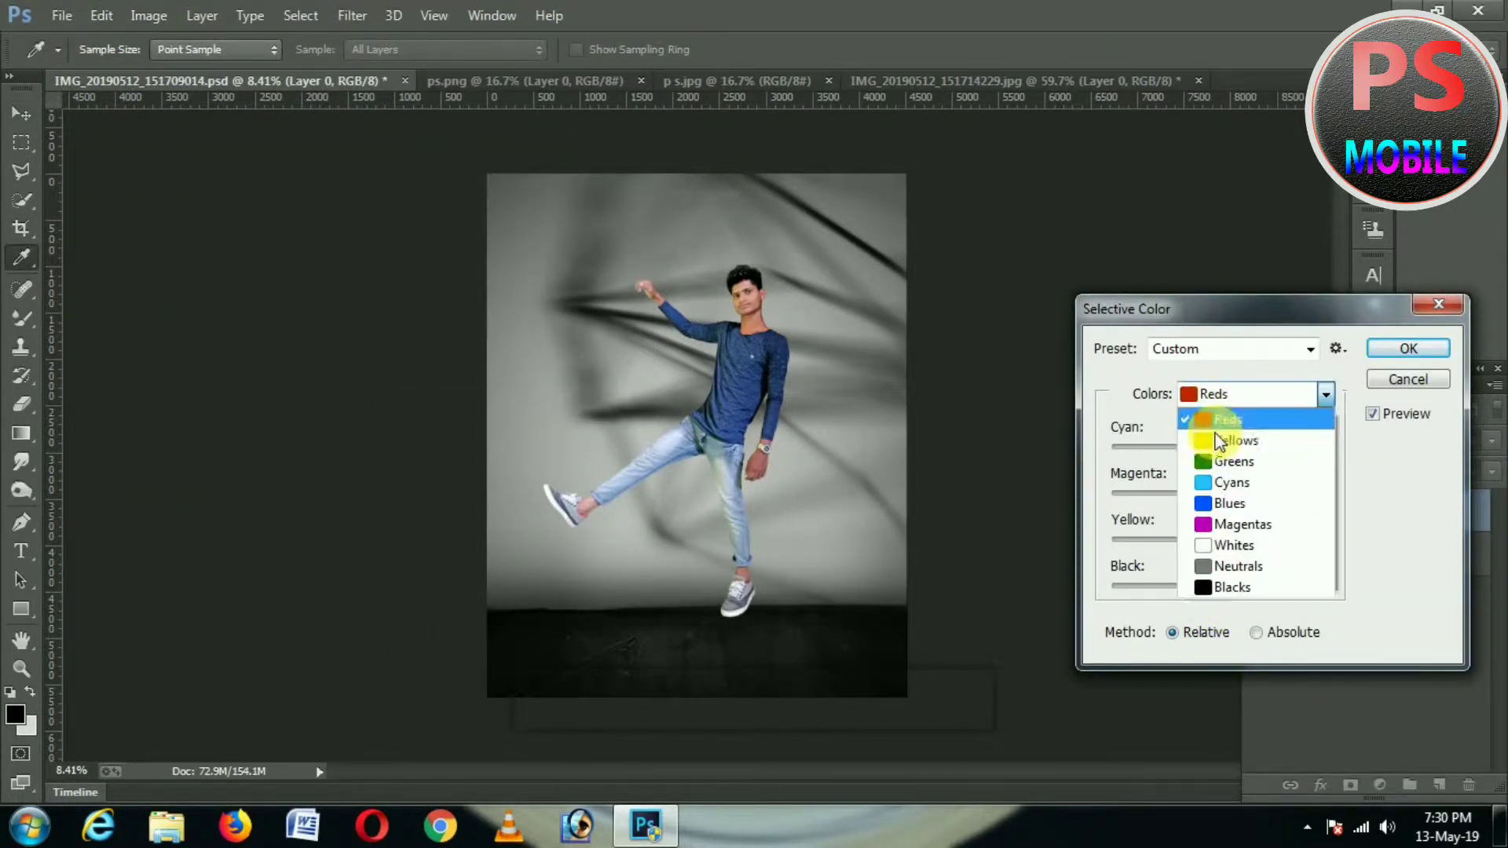
{"action": "left_click", "coordinate": [1226, 444]}
{"action": "left_click", "coordinate": [1232, 393]}
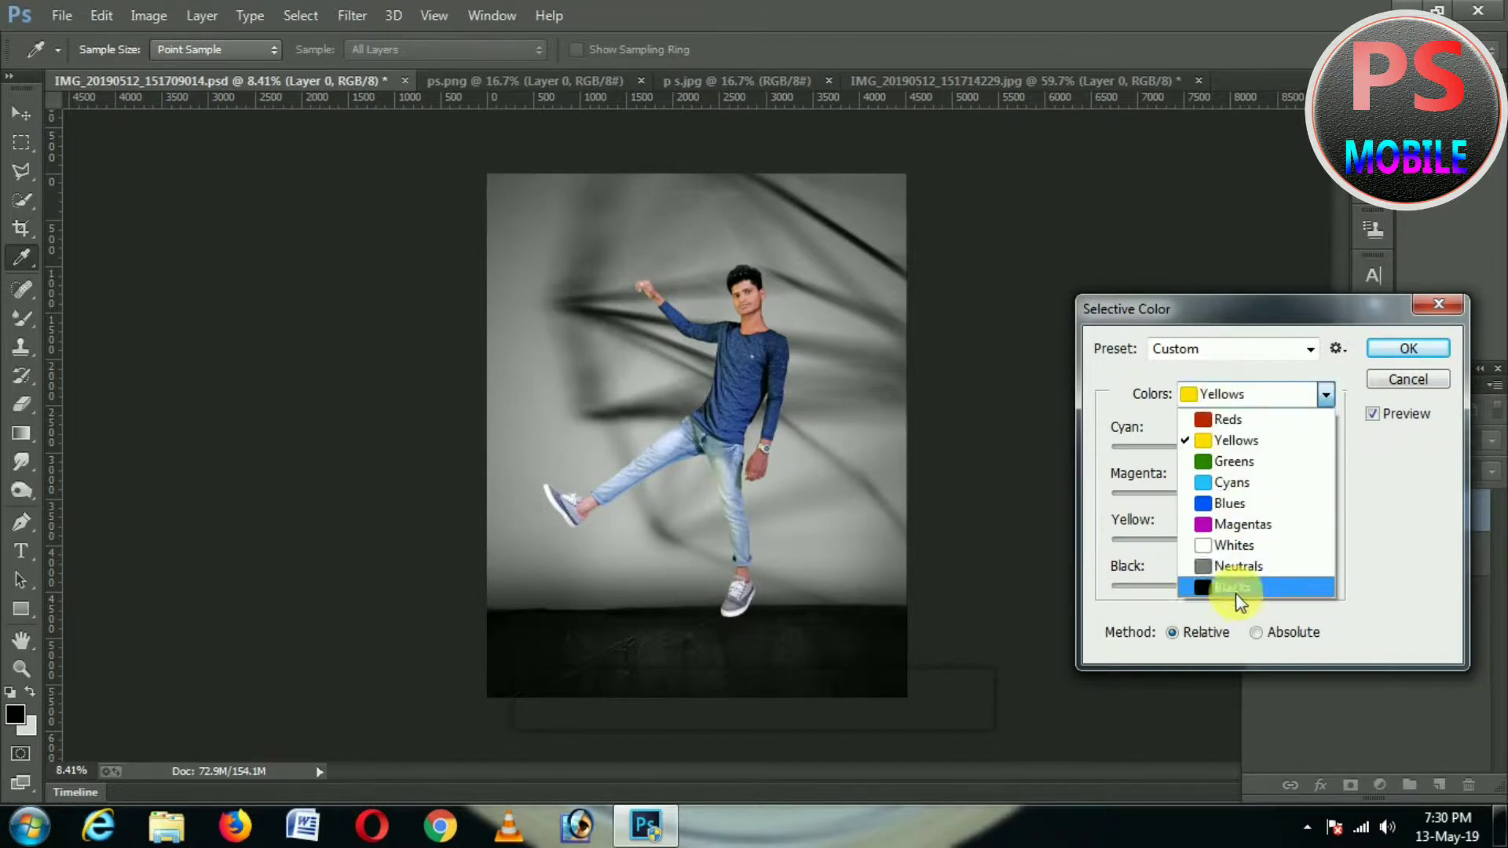
{"action": "left_click", "coordinate": [1238, 599]}
{"action": "left_click", "coordinate": [1241, 585]}
{"action": "left_click", "coordinate": [1405, 349]}
{"action": "key", "text": "v"}
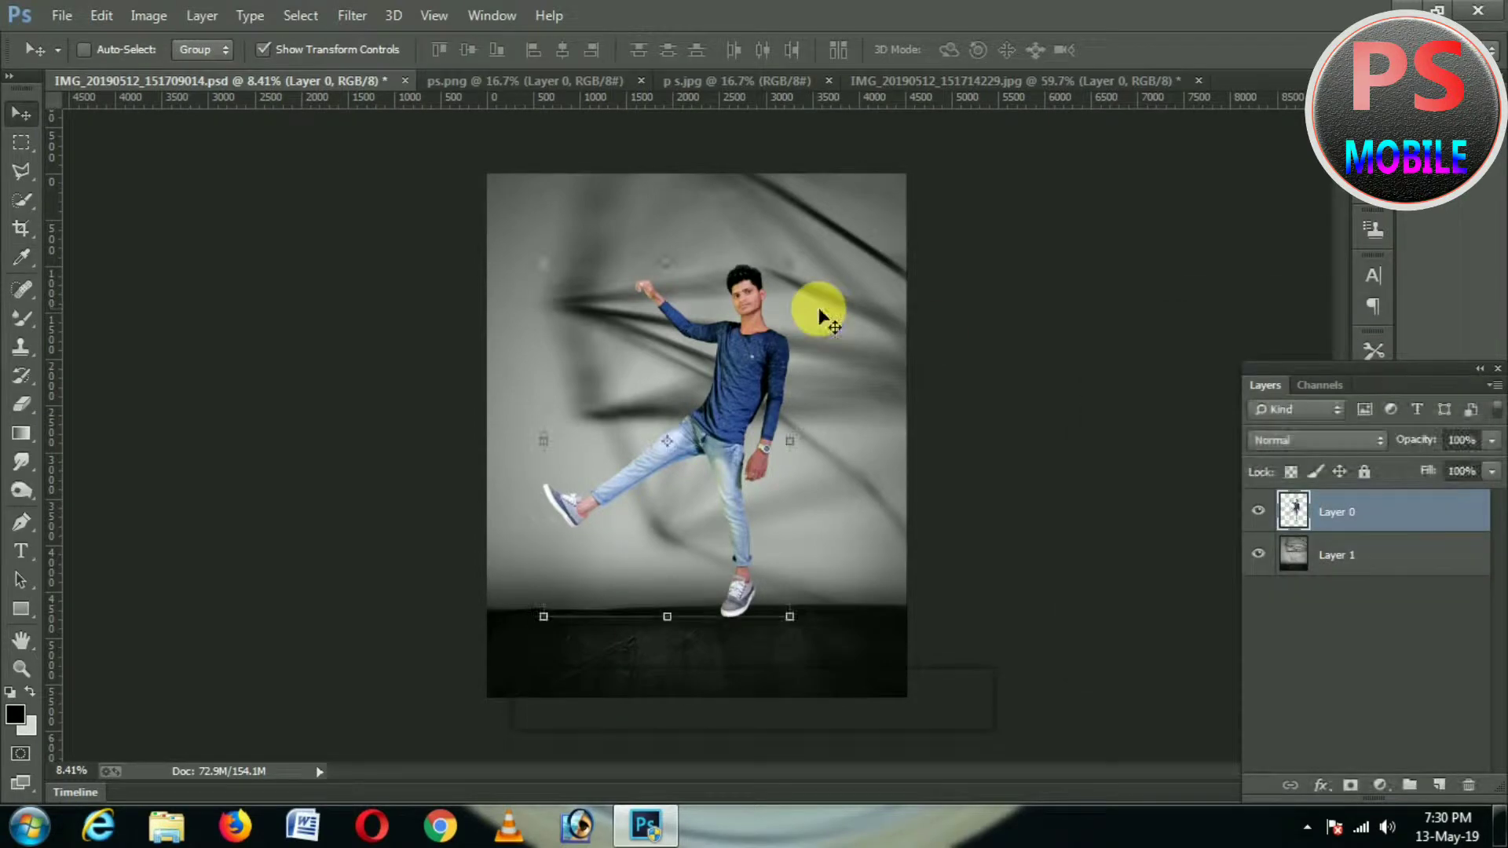
Open the man's layer in the Camera Raw Filter and set Whites to +9 and Vibrance to +50
{"action": "scroll", "coordinate": [809, 424], "scroll_direction": "up", "scroll_amount": 2}
{"action": "scroll", "coordinate": [809, 416], "scroll_direction": "down", "scroll_amount": 2}
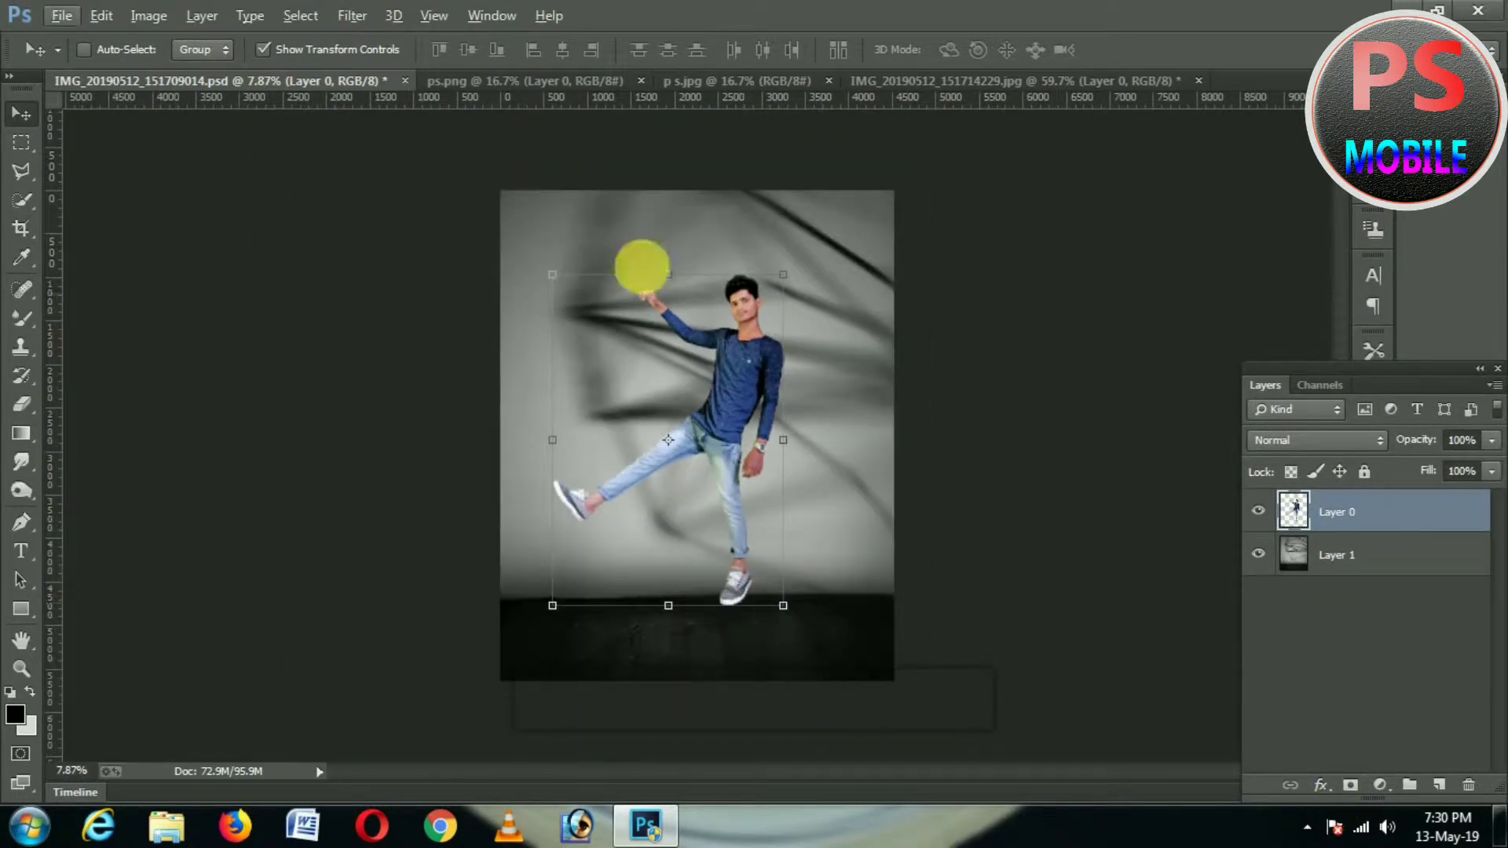
{"action": "left_click", "coordinate": [352, 16]}
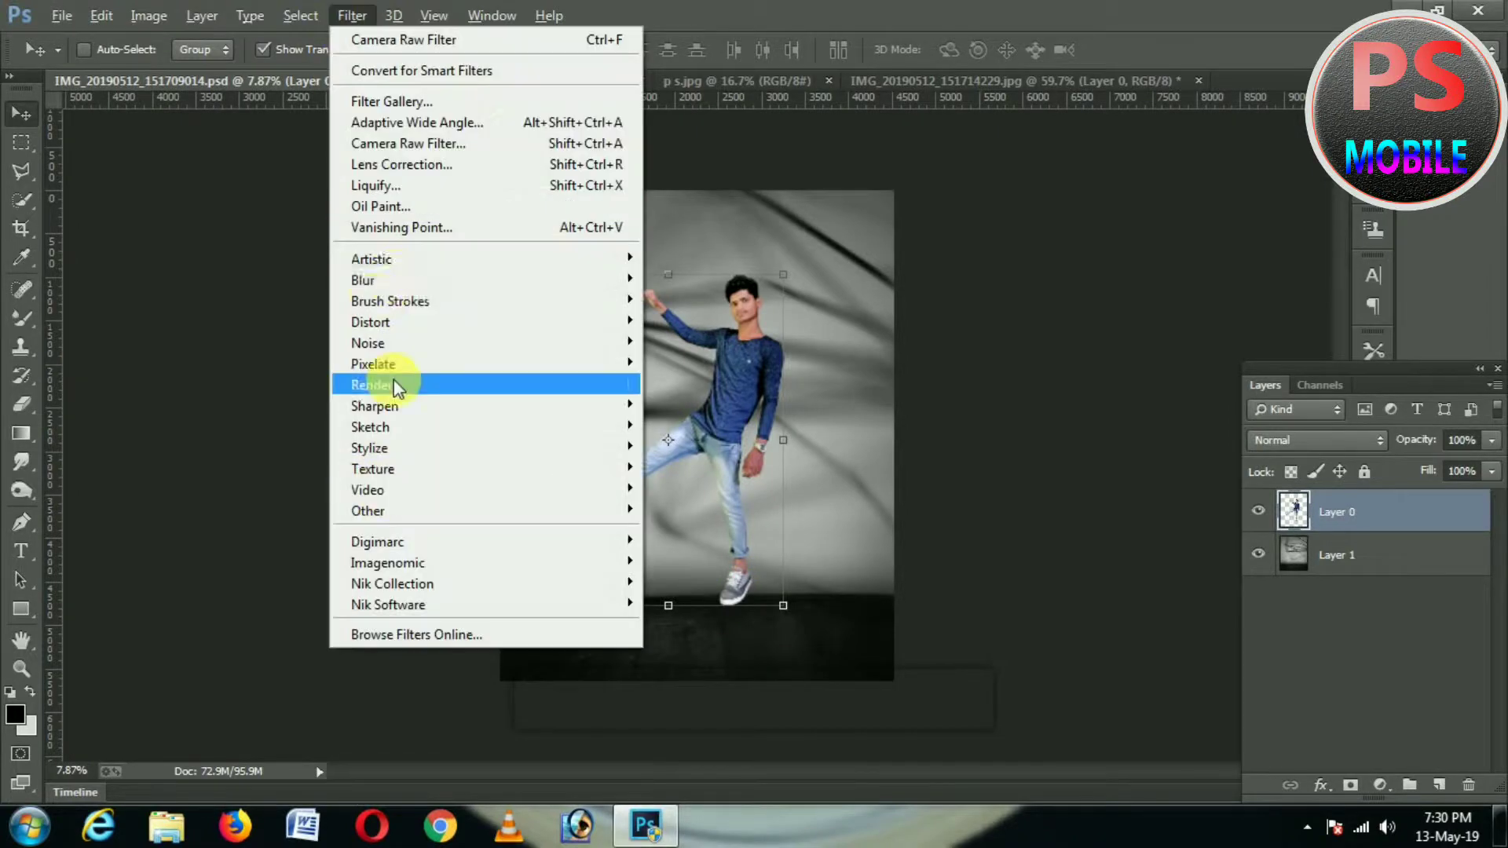
{"action": "left_click", "coordinate": [391, 146]}
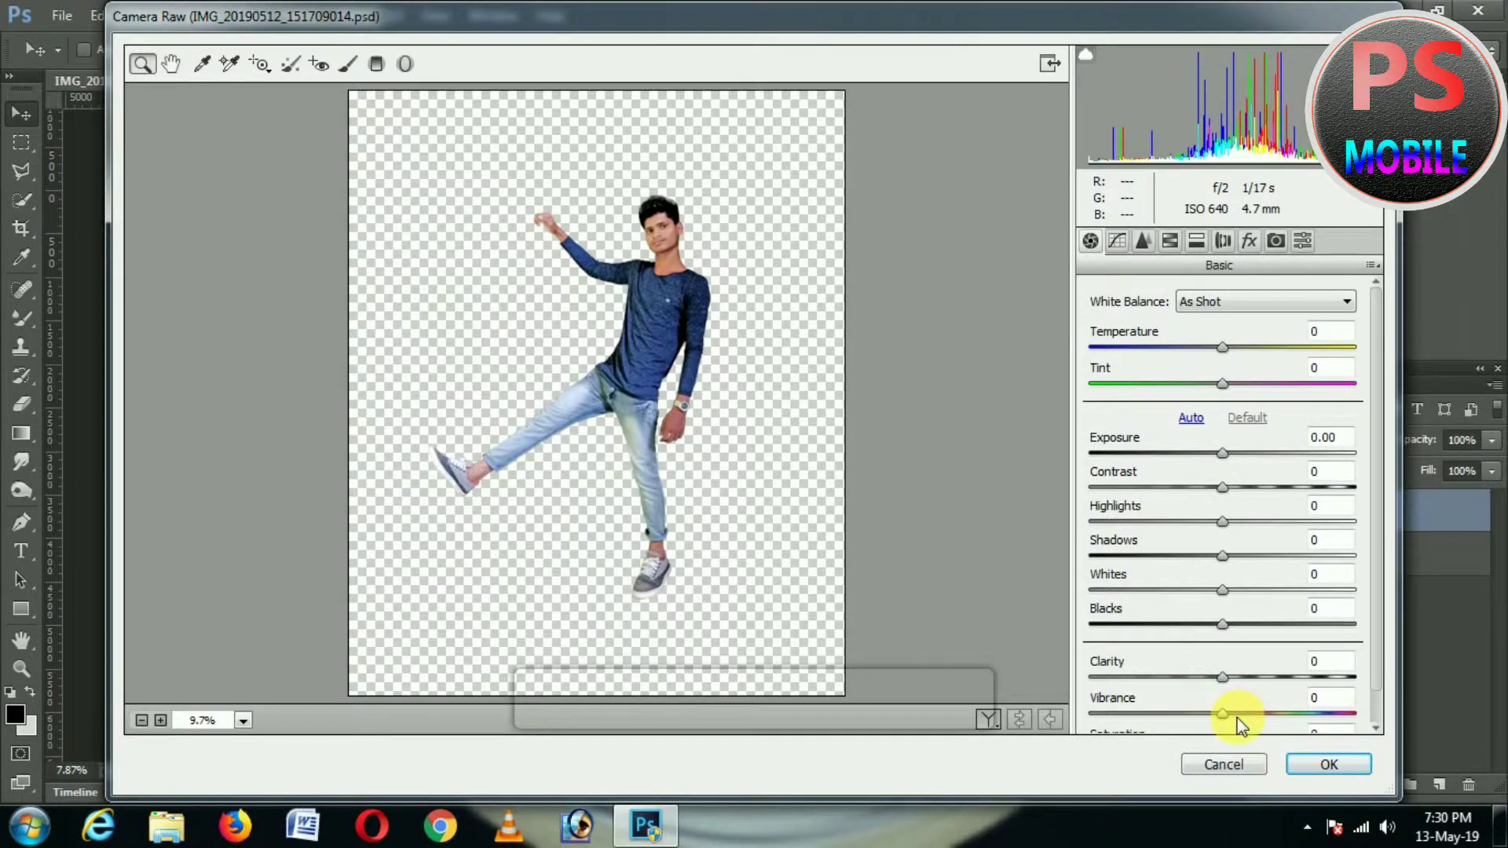
{"action": "left_click_drag", "start_coordinate": [1223, 591], "coordinate": [1235, 589]}
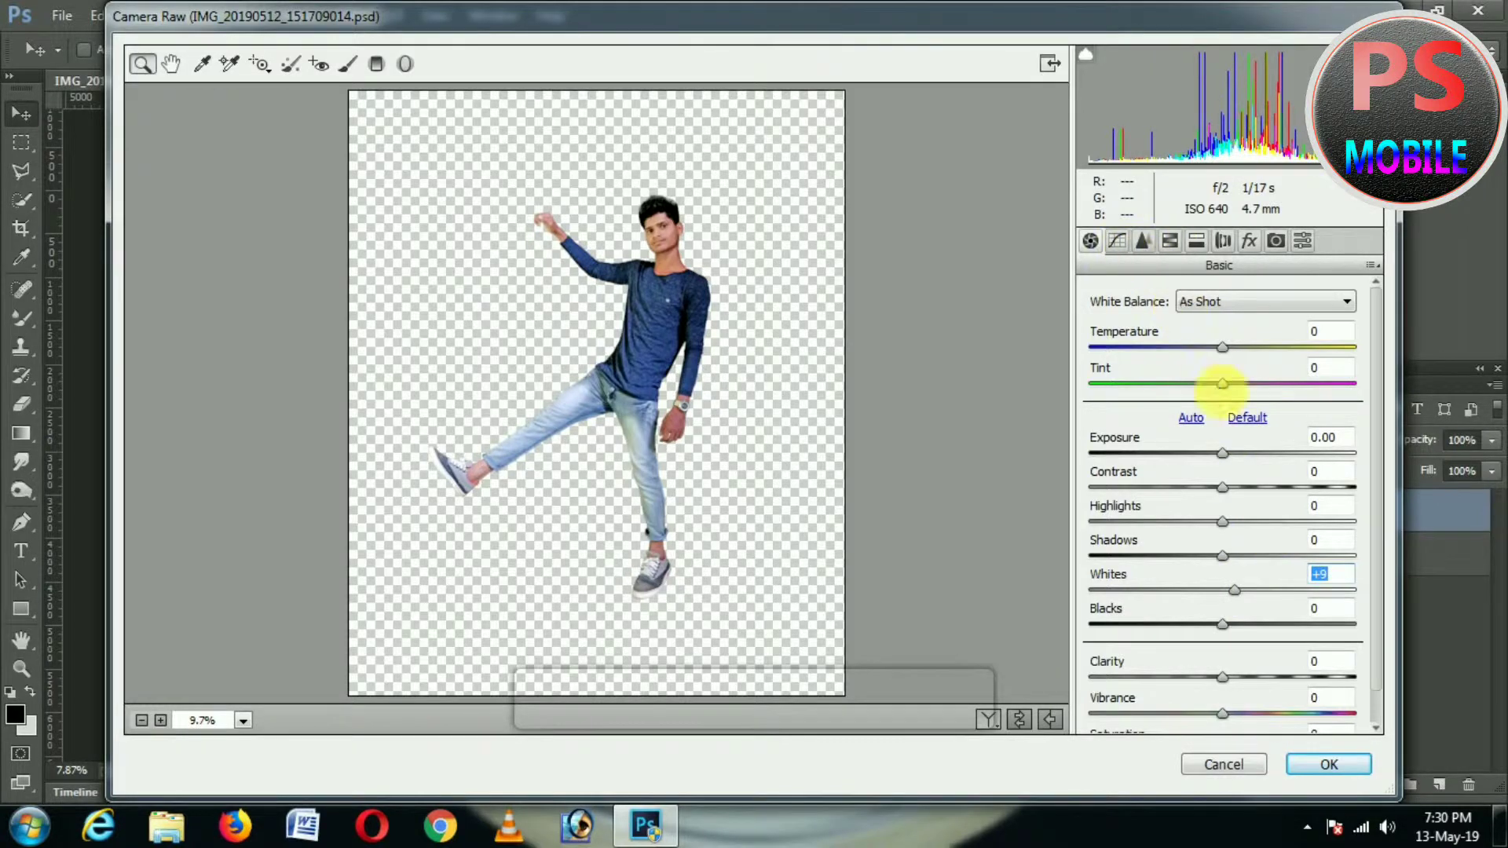
{"action": "left_click_drag", "start_coordinate": [1222, 712], "coordinate": [1288, 719]}
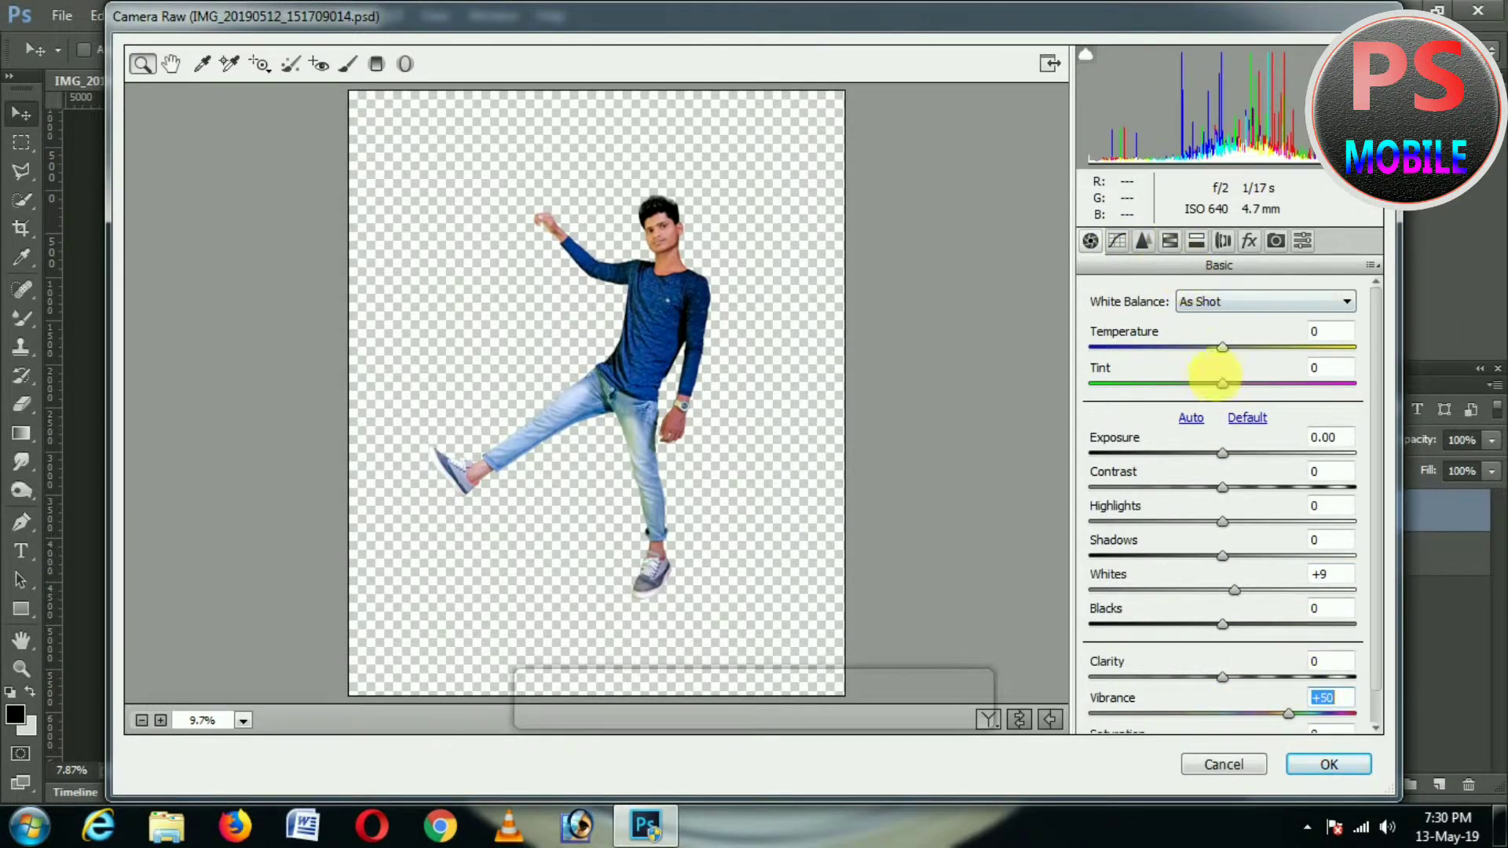
{"action": "mouse_move", "coordinate": [1217, 382]}
{"action": "left_mouse_down"}
{"action": "mouse_move", "coordinate": [1178, 385]}
{"action": "mouse_move", "coordinate": [1230, 400]}
{"action": "left_mouse_up"}
Set the HSL luminance of Yellows to +1, Greens to -6 and Blues to -78
{"action": "left_click", "coordinate": [1196, 241]}
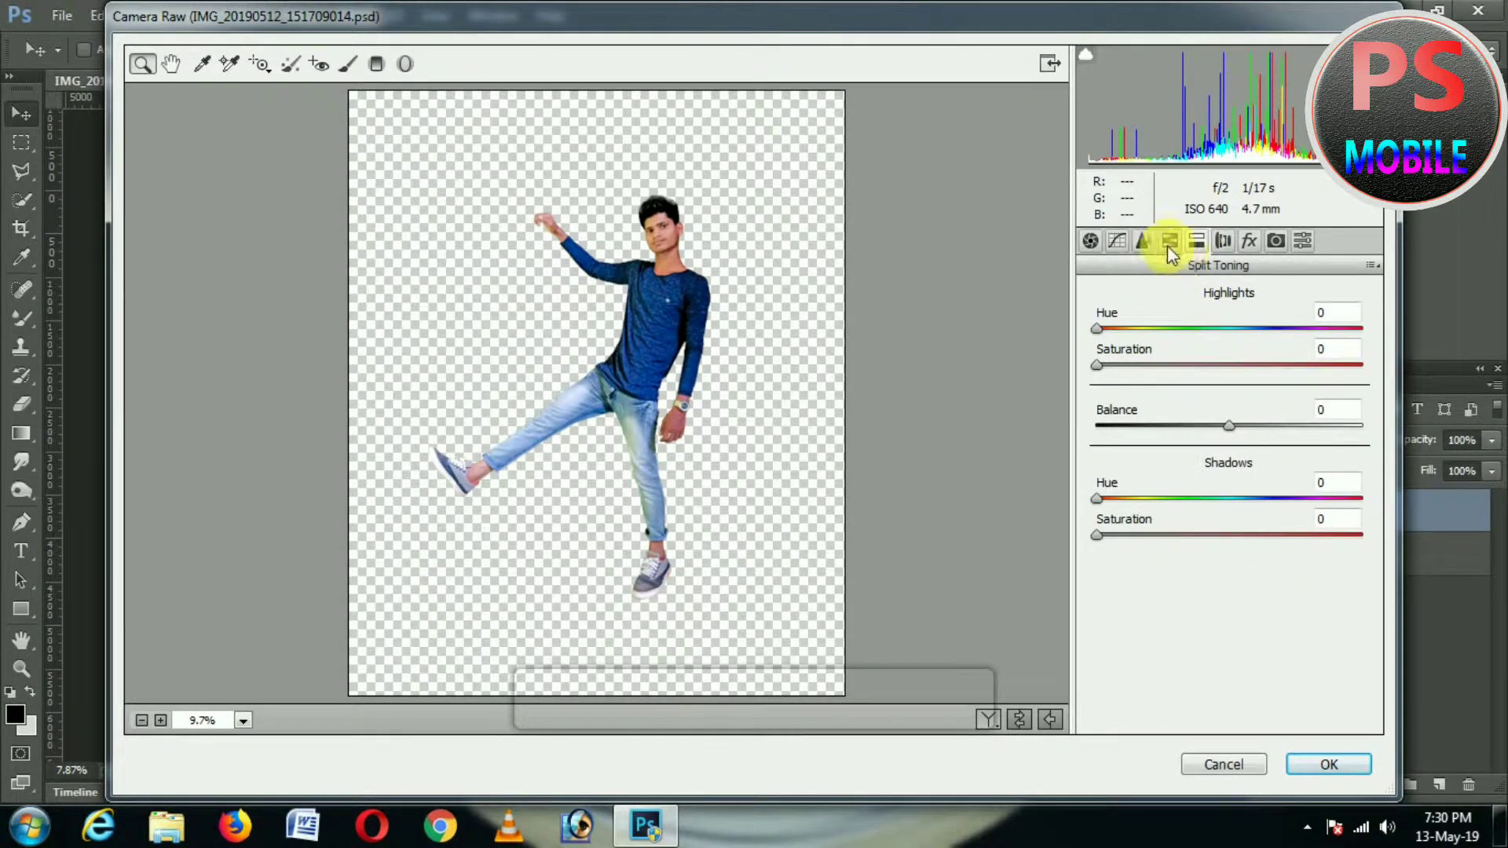
{"action": "left_click", "coordinate": [1170, 243]}
{"action": "mouse_move", "coordinate": [1229, 506]}
{"action": "left_mouse_down"}
{"action": "mouse_move", "coordinate": [1185, 509]}
{"action": "mouse_move", "coordinate": [1258, 509]}
{"action": "mouse_move", "coordinate": [1228, 510]}
{"action": "mouse_move", "coordinate": [1181, 474]}
{"action": "mouse_move", "coordinate": [1230, 477]}
{"action": "left_mouse_up"}
{"action": "left_click_drag", "start_coordinate": [1229, 580], "coordinate": [1123, 579]}
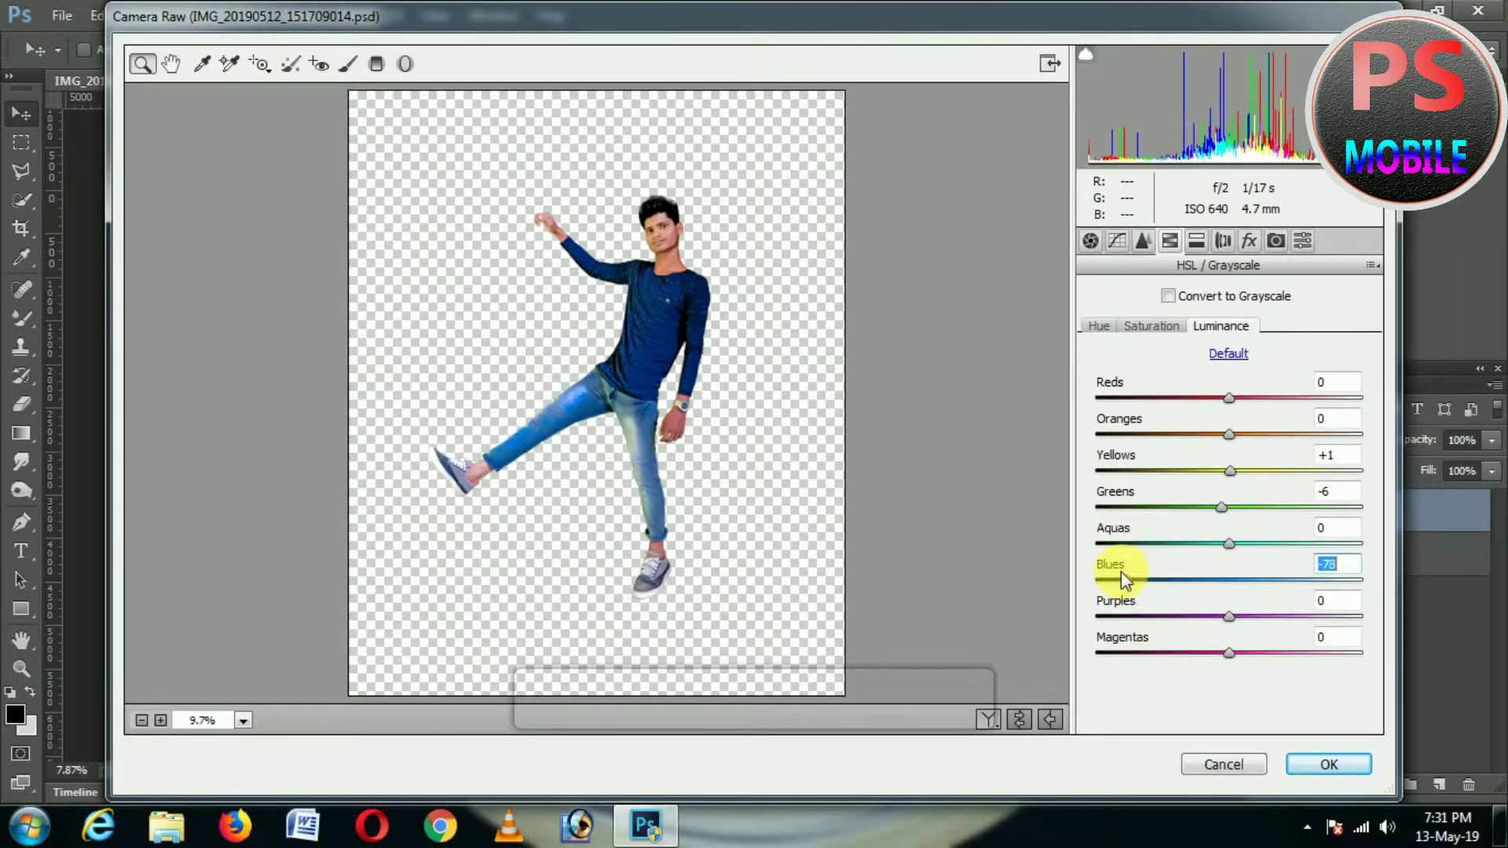
Set the HSL saturation of Blues to +58 and the hue of Aquas to +8, and apply the Camera Raw edits
{"action": "left_click", "coordinate": [1154, 328]}
{"action": "left_click_drag", "start_coordinate": [1224, 578], "coordinate": [1311, 581]}
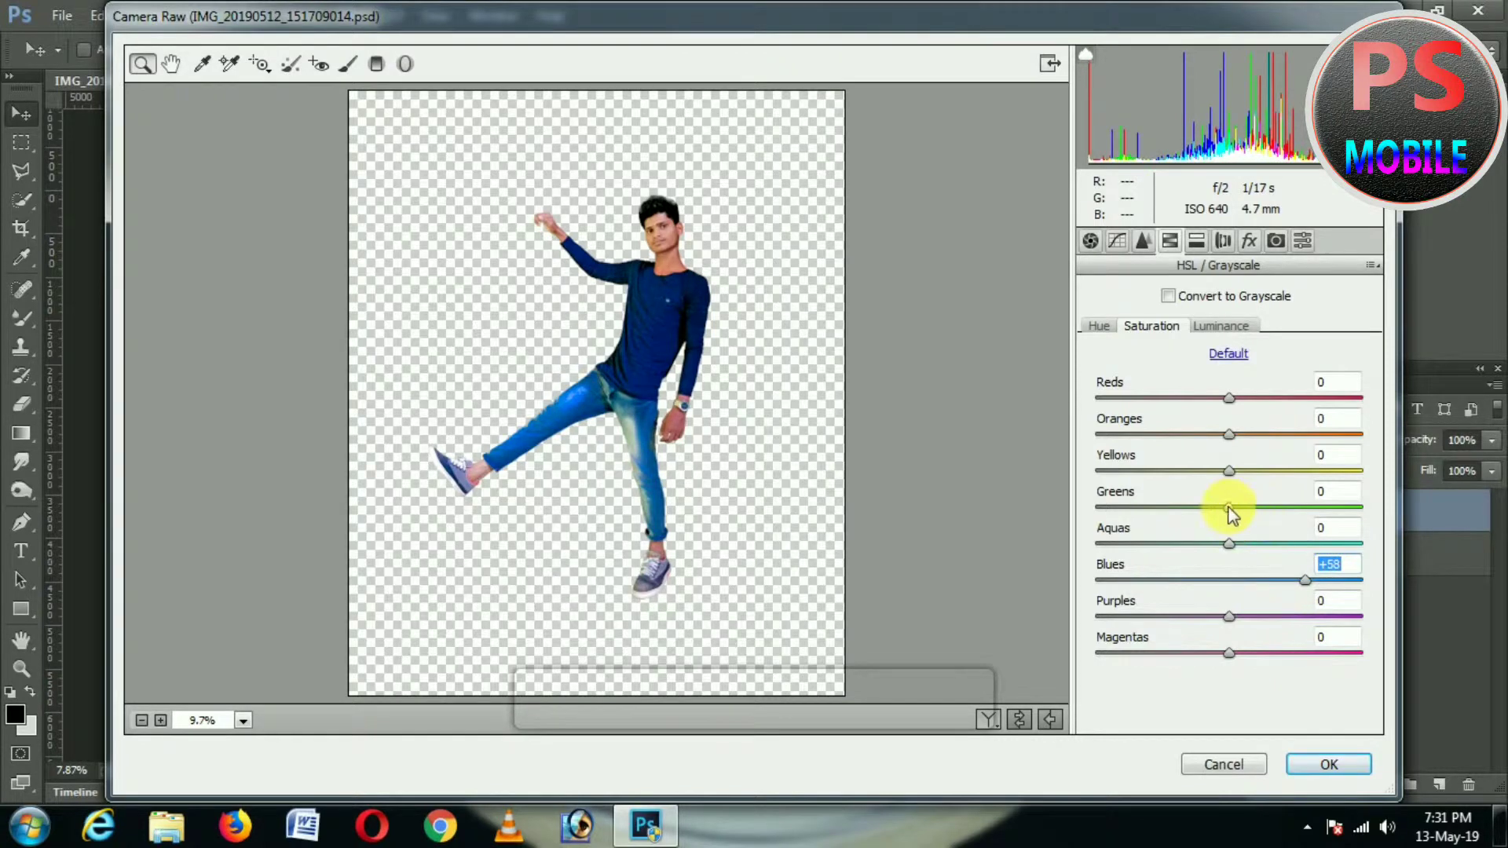
{"action": "left_click", "coordinate": [1116, 326]}
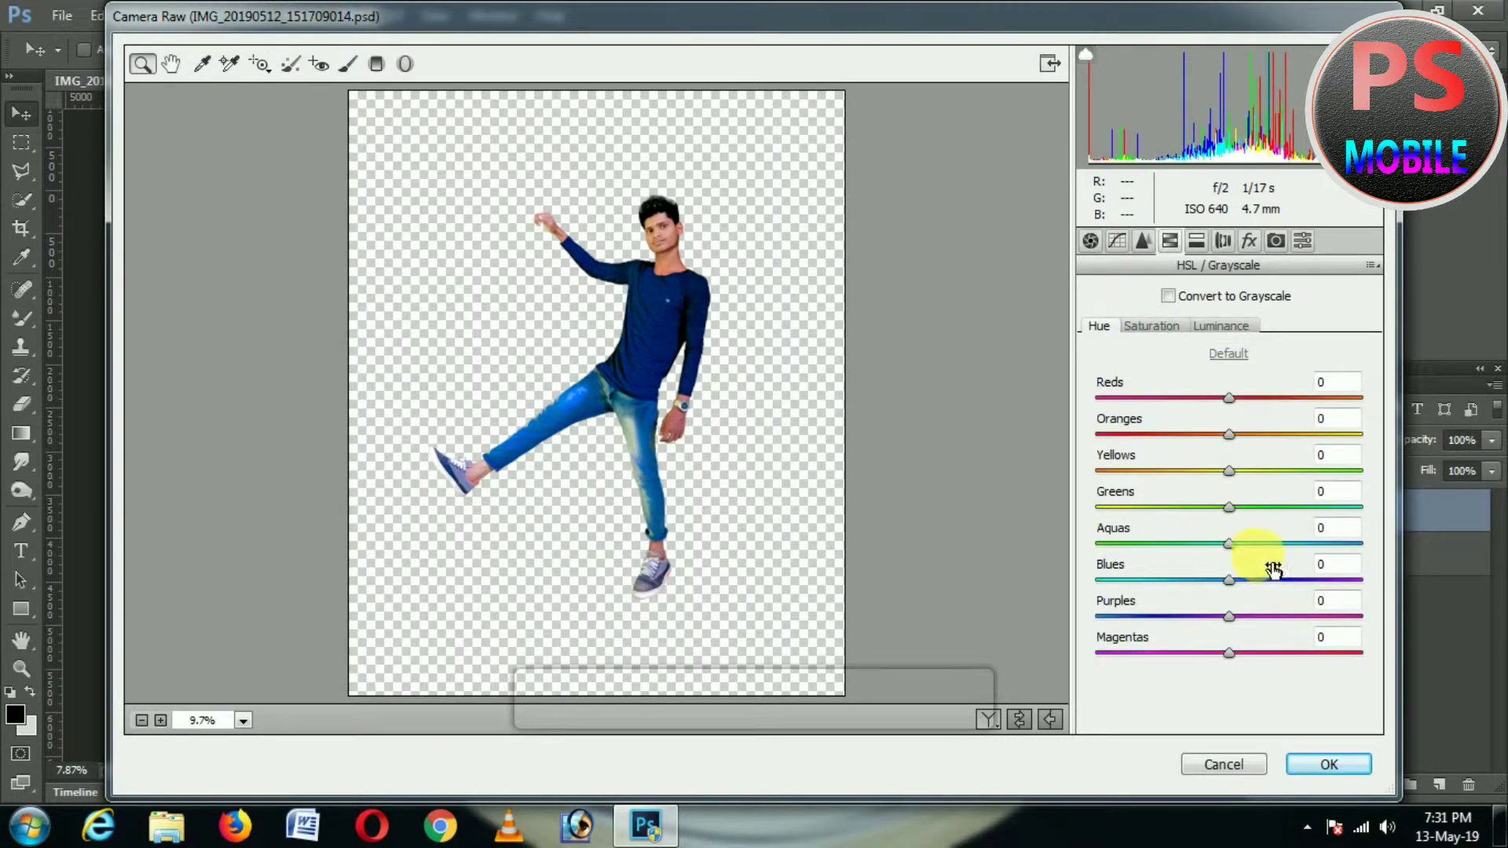
{"action": "left_click_drag", "start_coordinate": [1259, 543], "coordinate": [1241, 543]}
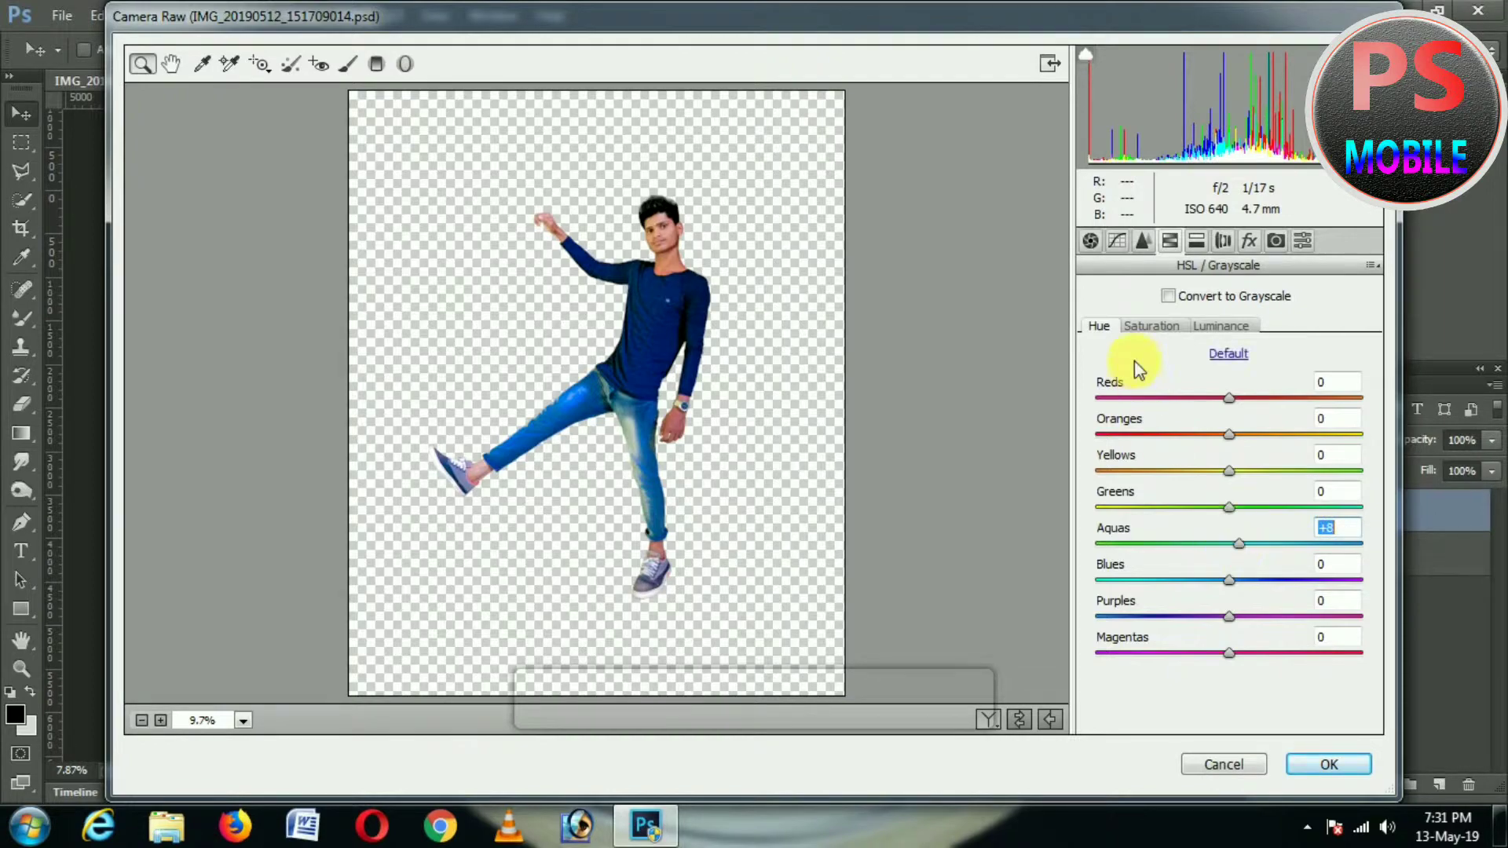
{"action": "left_click", "coordinate": [1328, 764]}
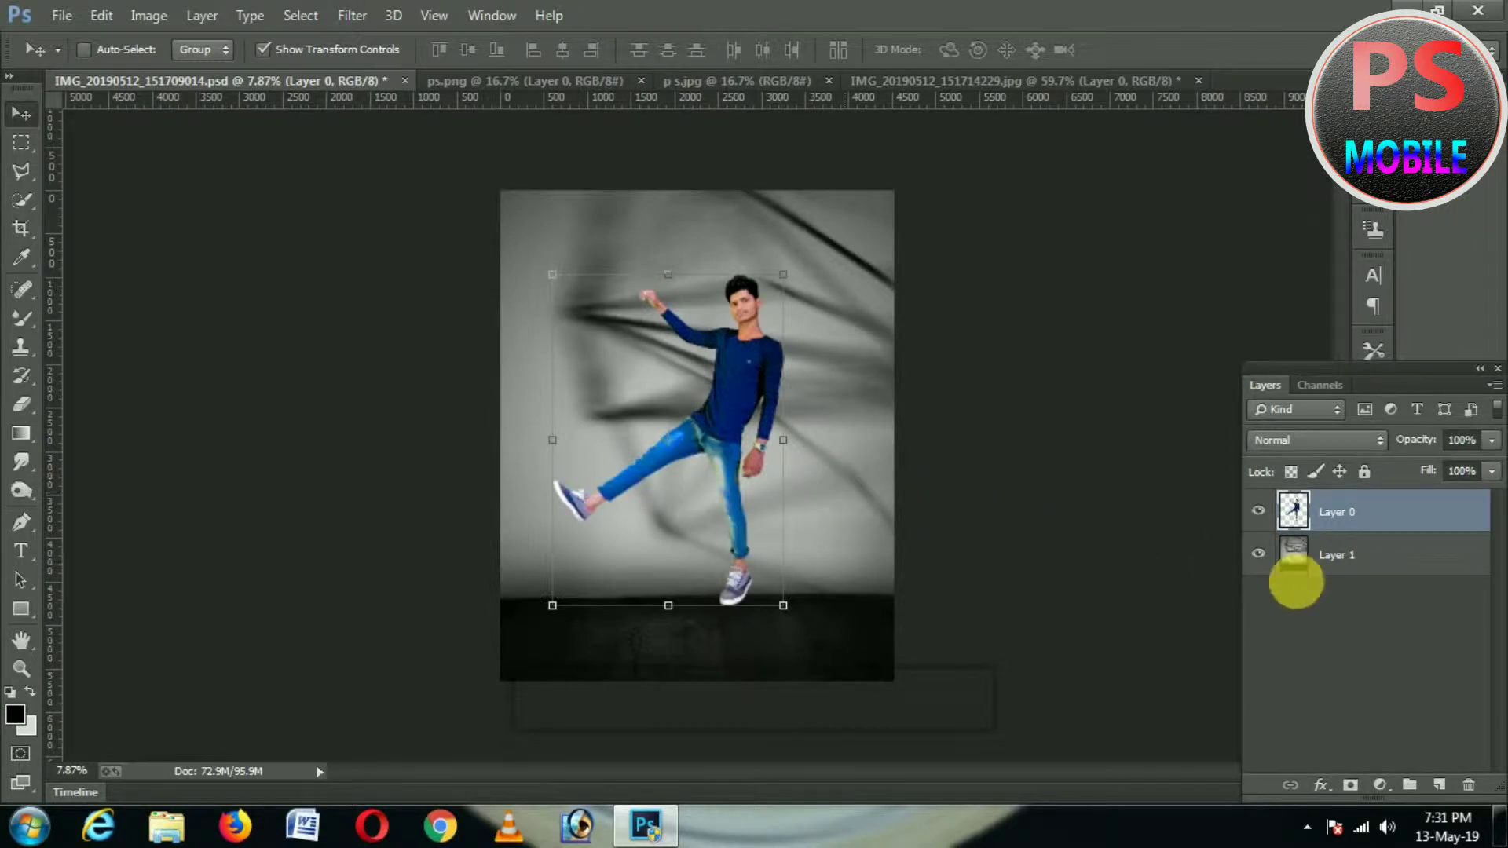
Bring the striped circle from ps.png into the man's document as a layer above him
{"action": "left_click", "coordinate": [21, 142]}
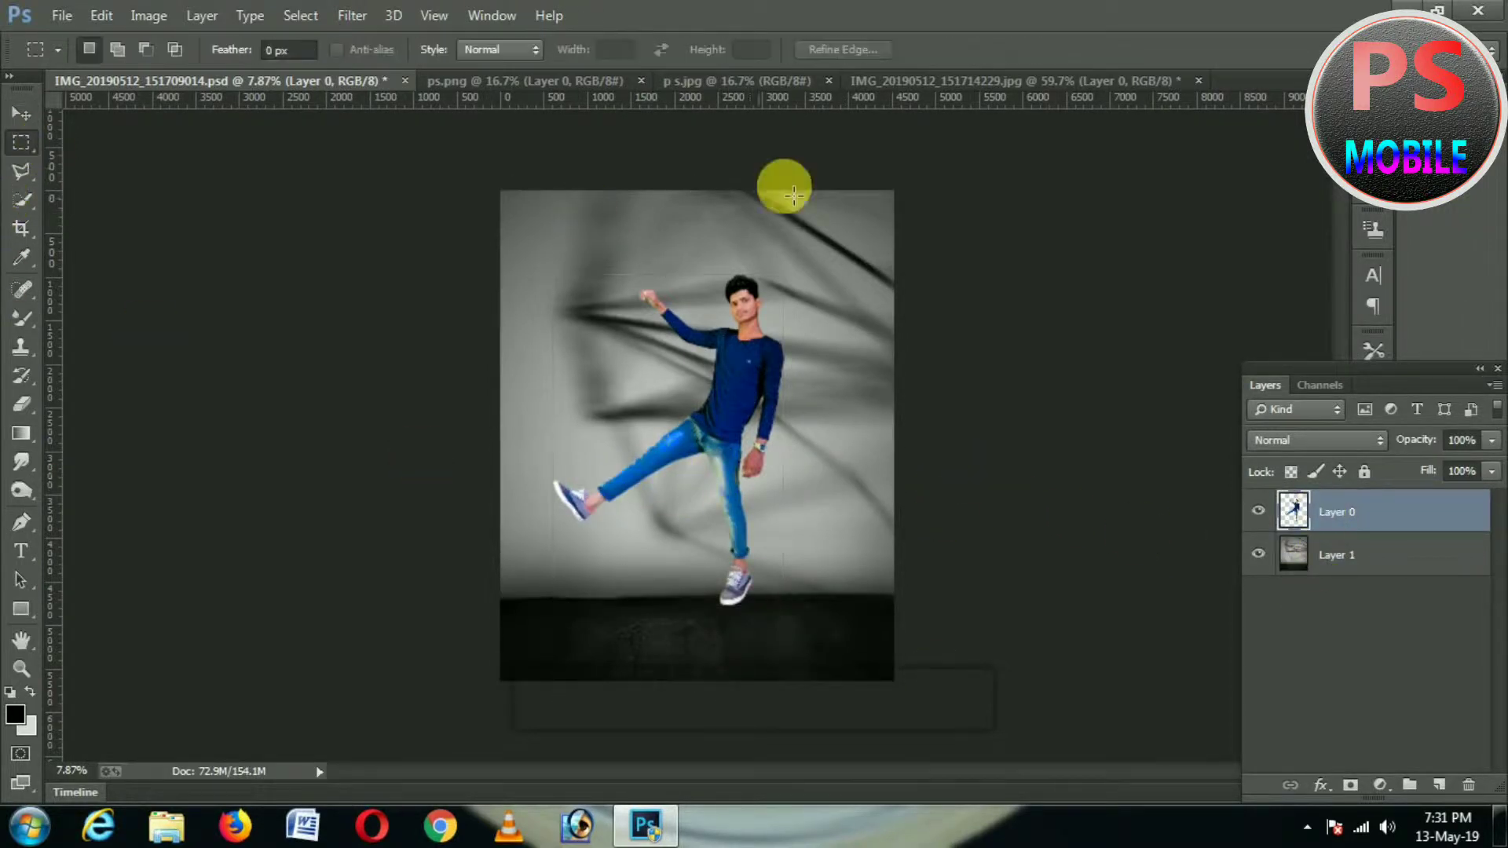
{"action": "left_click", "coordinate": [700, 80]}
{"action": "left_click", "coordinate": [542, 80]}
{"action": "left_click", "coordinate": [21, 114]}
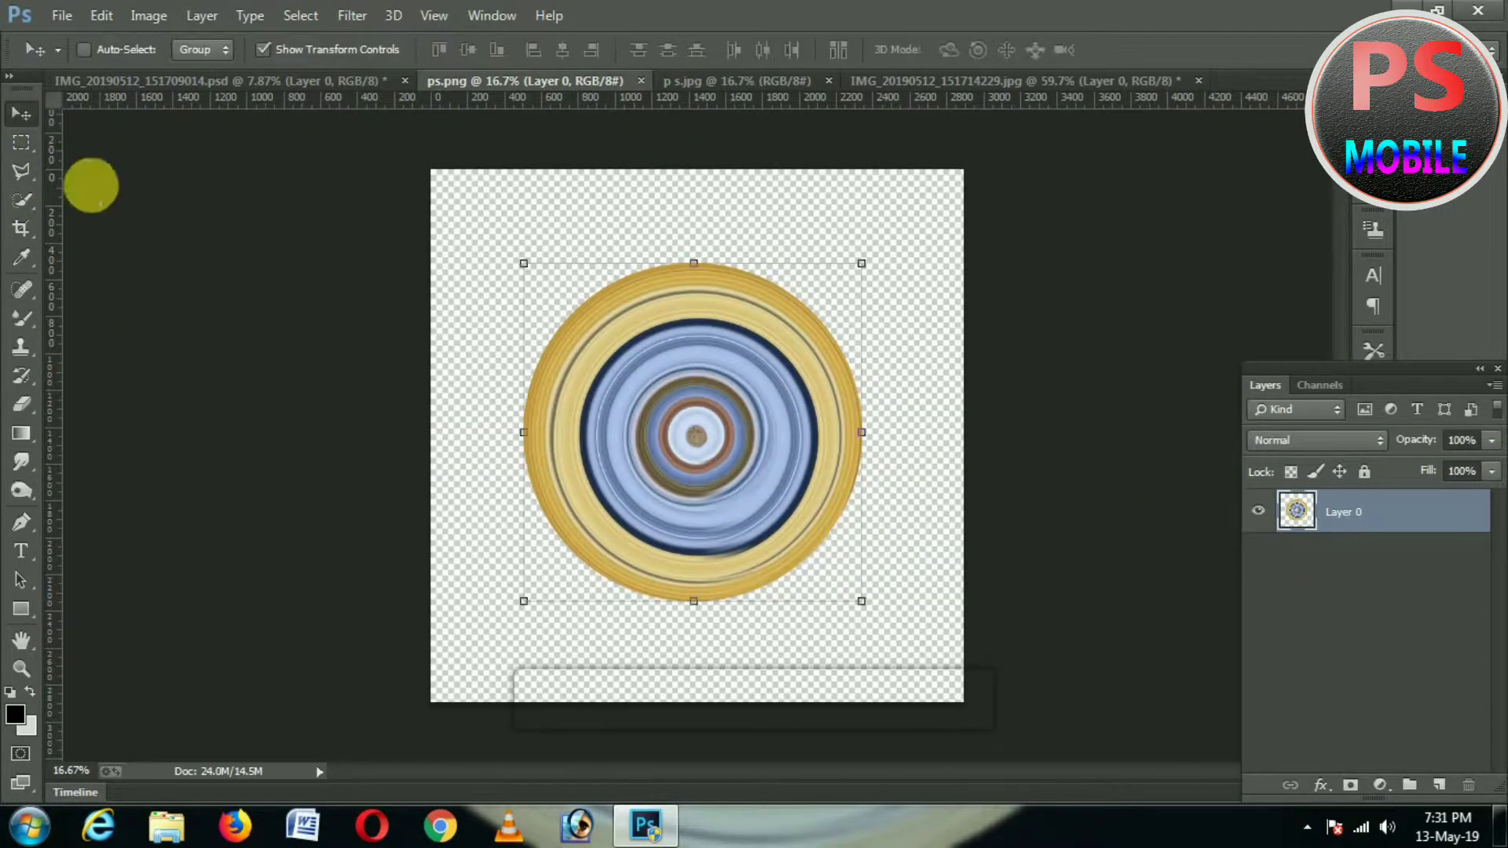
{"action": "left_click_drag", "start_coordinate": [483, 234], "coordinate": [651, 372]}
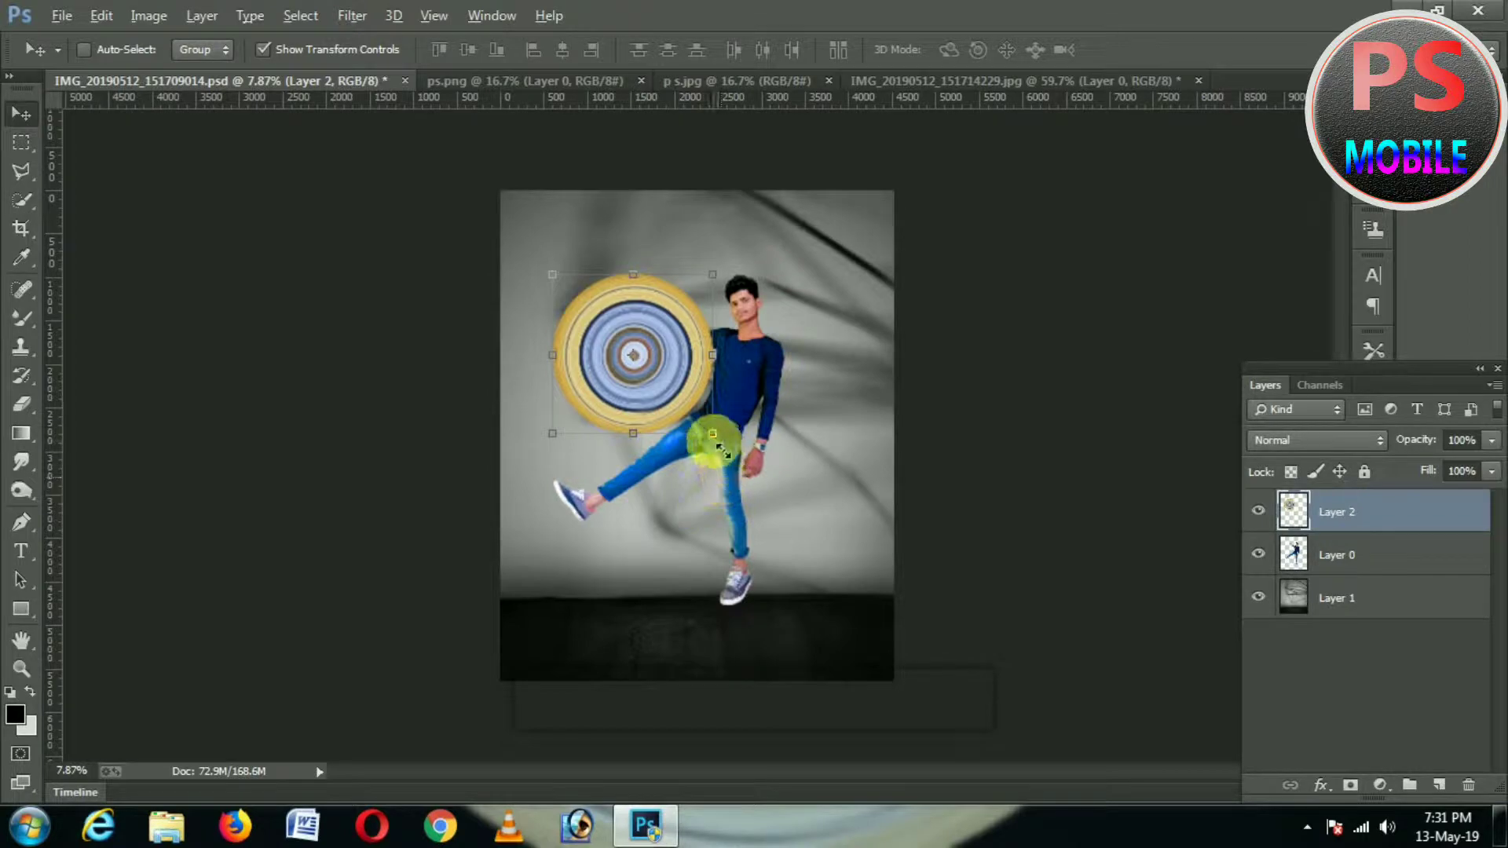
Enlarge the striped circle to nearly the canvas width, centre it over the man, and scale it back to about 82%
{"action": "left_click_drag", "start_coordinate": [720, 448], "coordinate": [777, 432]}
{"action": "key", "text": "Return"}
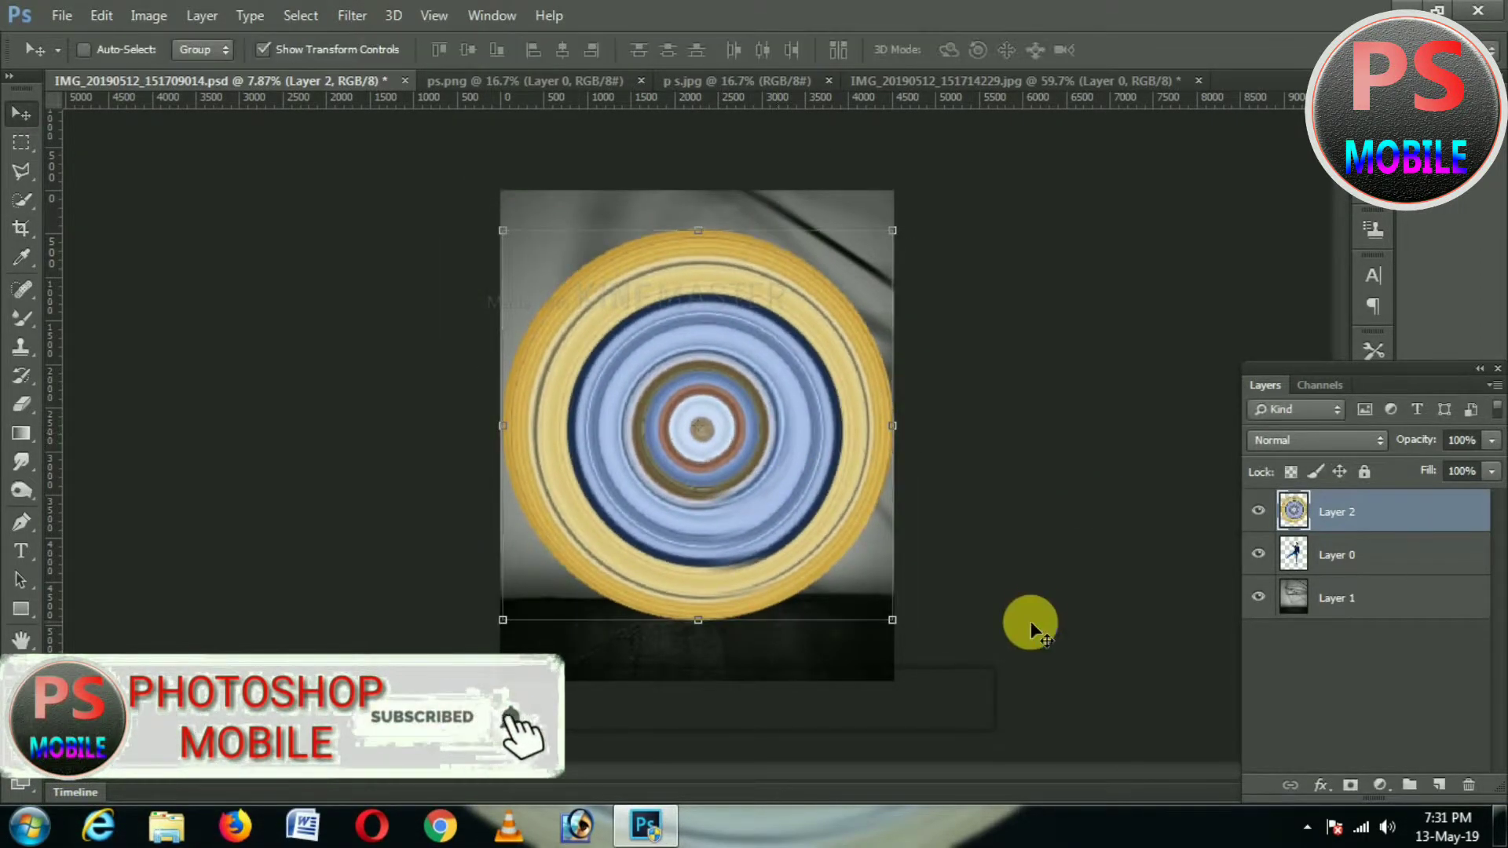
{"action": "left_click_drag", "start_coordinate": [892, 620], "coordinate": [853, 593]}
{"action": "key", "text": "Escape"}
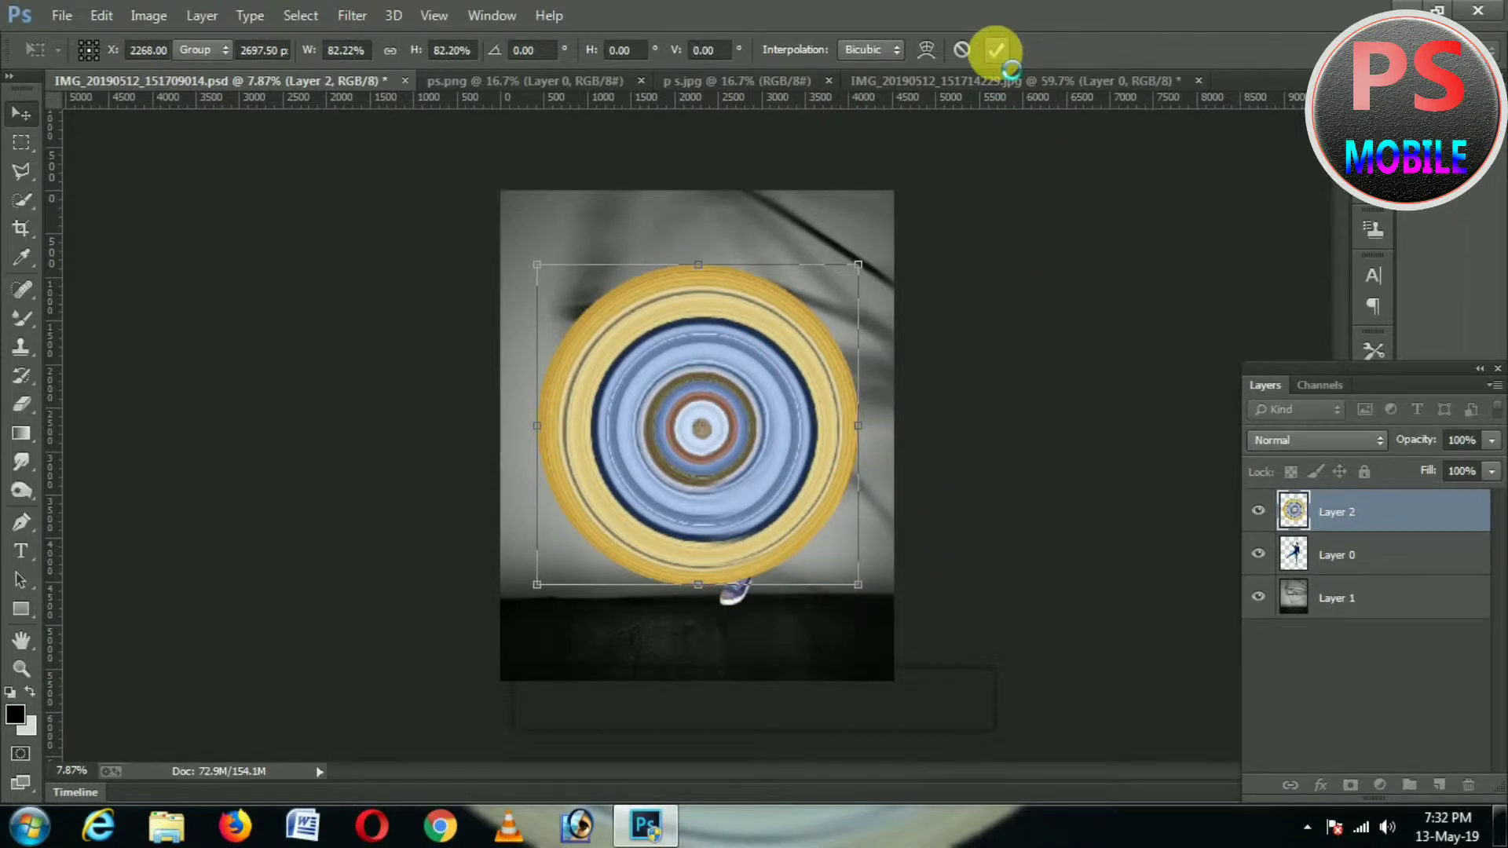
{"action": "left_click", "coordinate": [996, 50]}
Place the circle layer behind the man and shift it down and right until its side meets the canvas edge
{"action": "left_click_drag", "start_coordinate": [1335, 513], "coordinate": [1340, 573]}
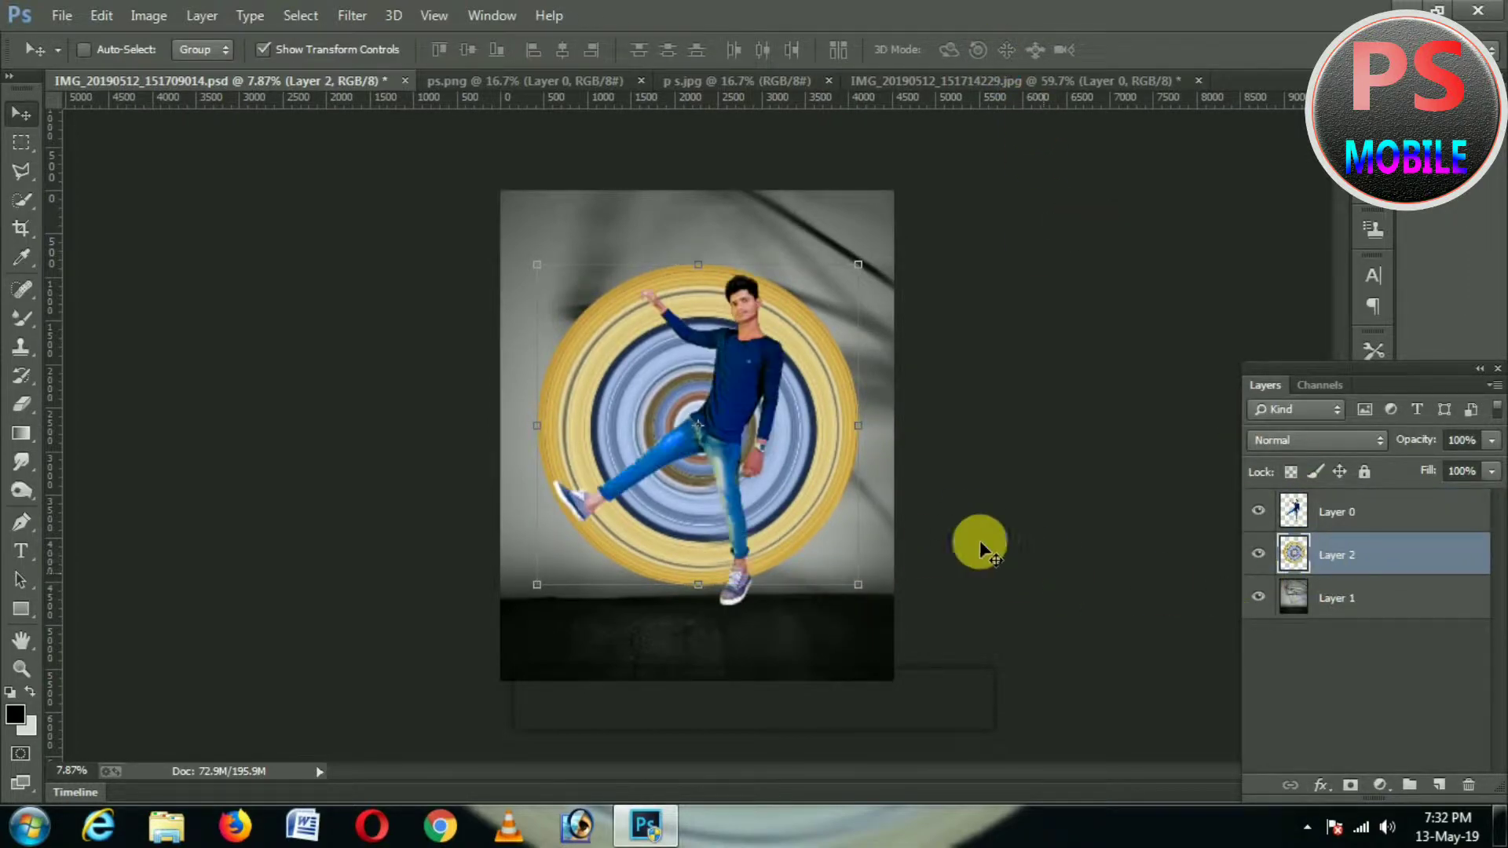
{"action": "mouse_move", "coordinate": [806, 439]}
{"action": "left_mouse_down"}
{"action": "mouse_move", "coordinate": [841, 411]}
{"action": "mouse_move", "coordinate": [834, 449]}
{"action": "left_mouse_up"}
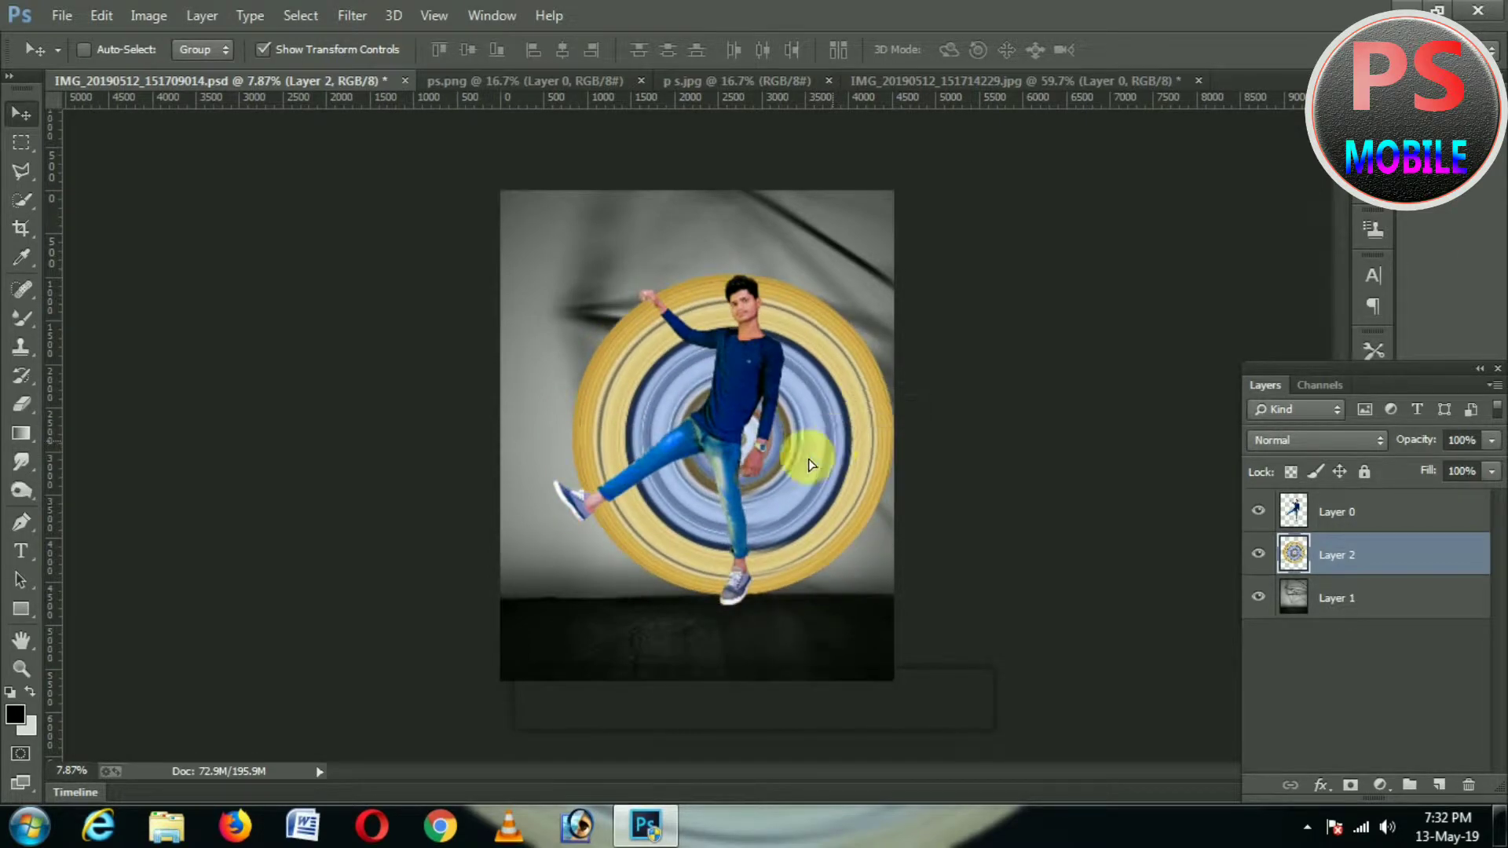
Move the man's layer below the circle layer and lower the circle's opacity to 49%
{"action": "left_click", "coordinate": [1330, 511]}
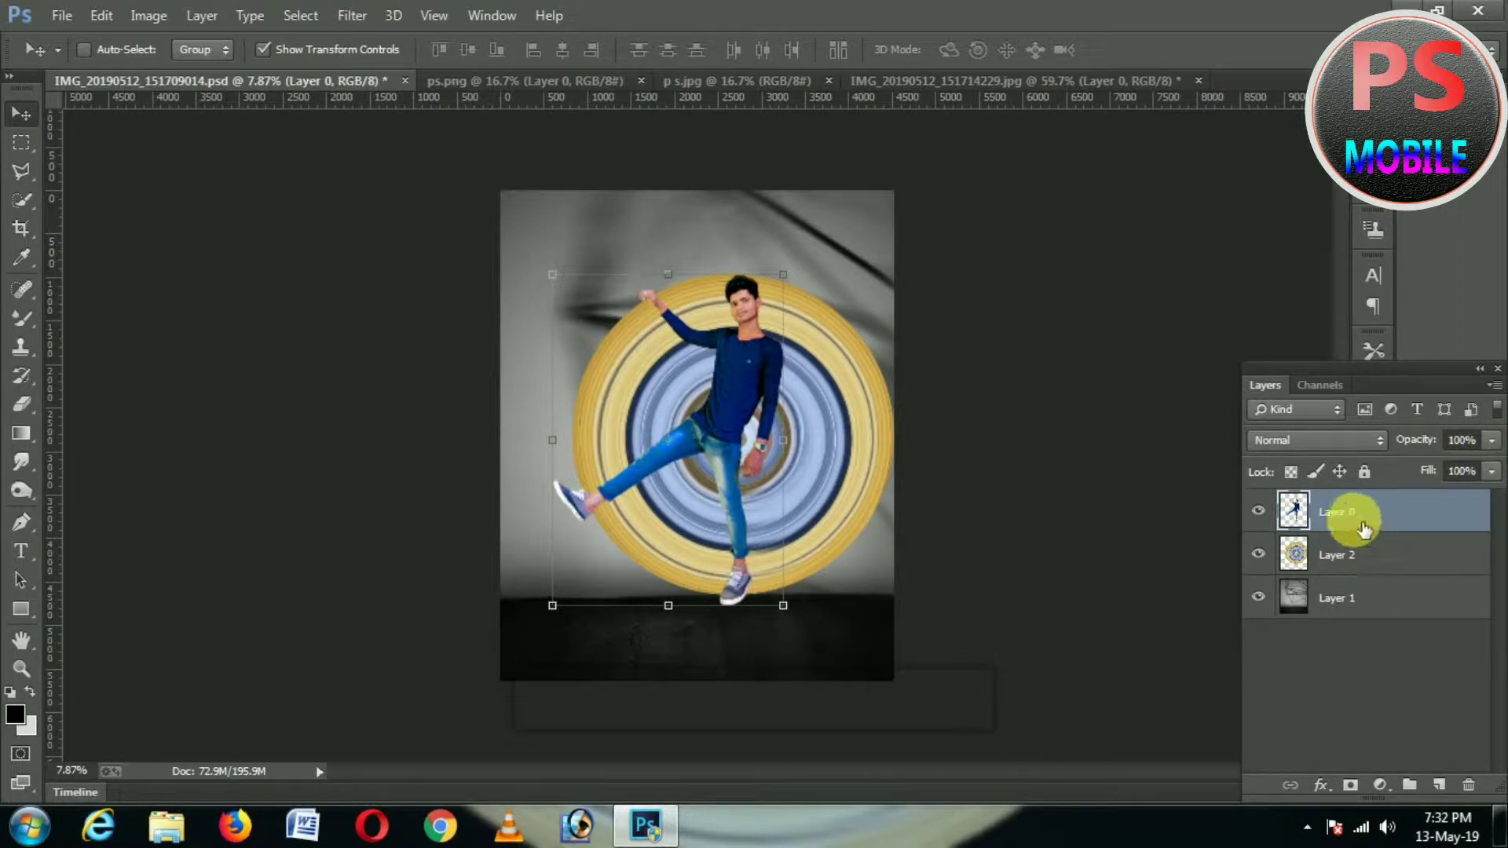
{"action": "left_click_drag", "start_coordinate": [1346, 516], "coordinate": [1341, 554]}
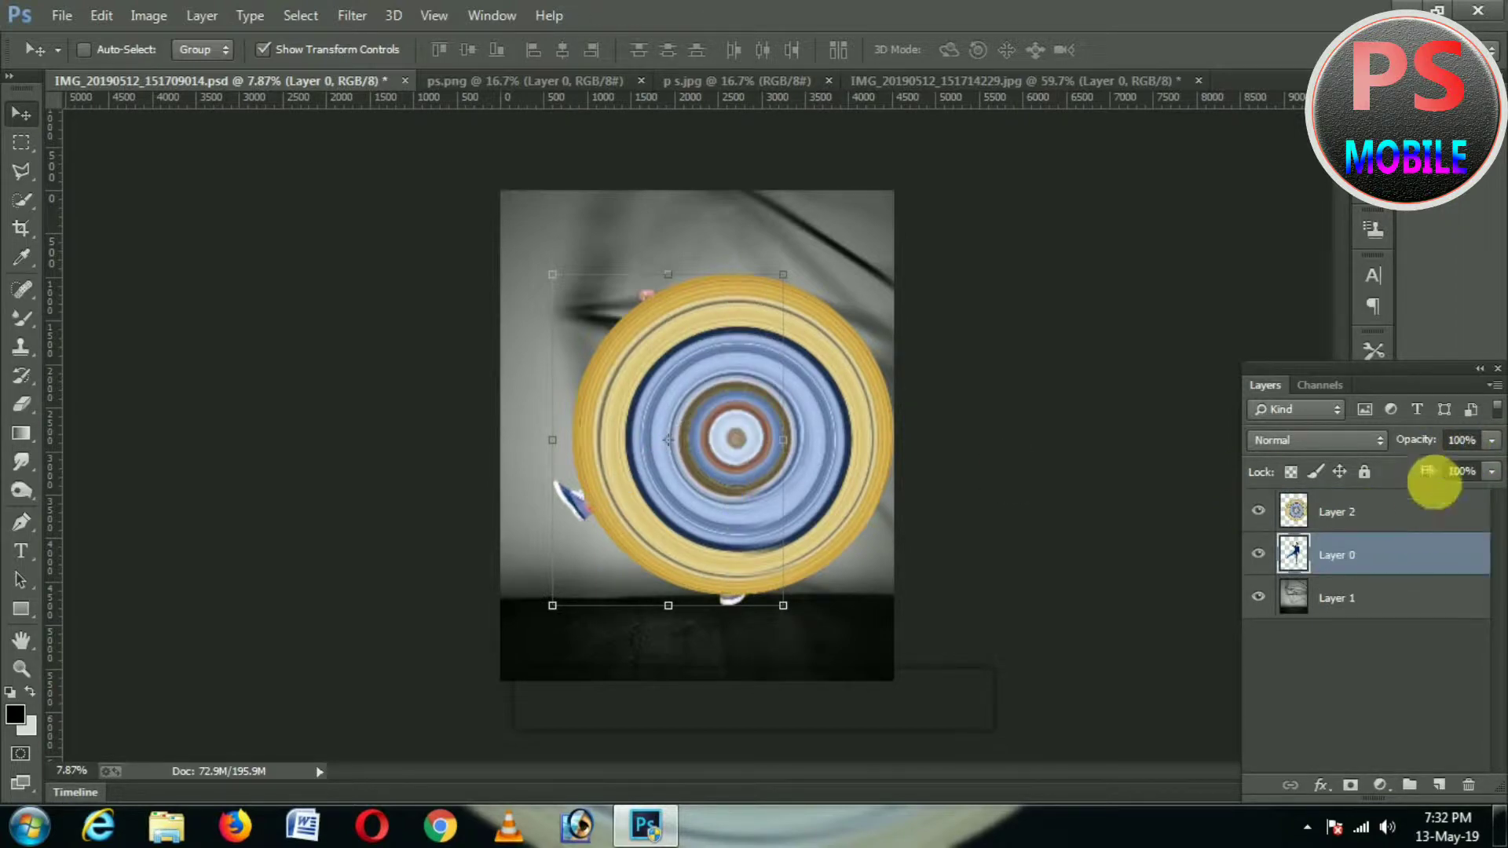
{"action": "left_click", "coordinate": [1492, 440]}
{"action": "left_click", "coordinate": [1456, 503]}
{"action": "left_click", "coordinate": [1493, 442]}
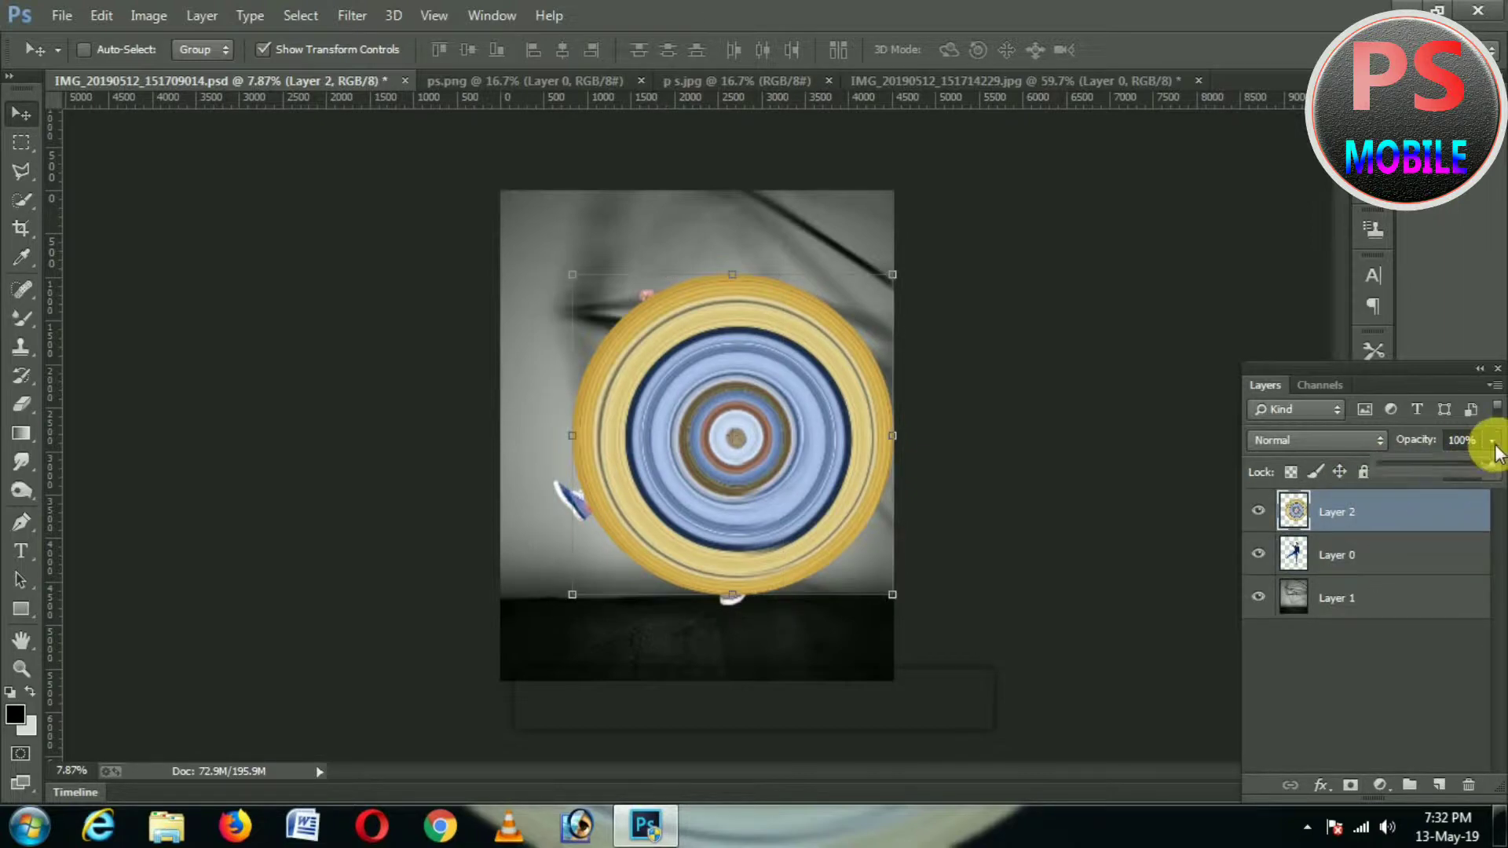
{"action": "left_click", "coordinate": [1455, 463]}
{"action": "left_click_drag", "start_coordinate": [1437, 469], "coordinate": [1434, 464]}
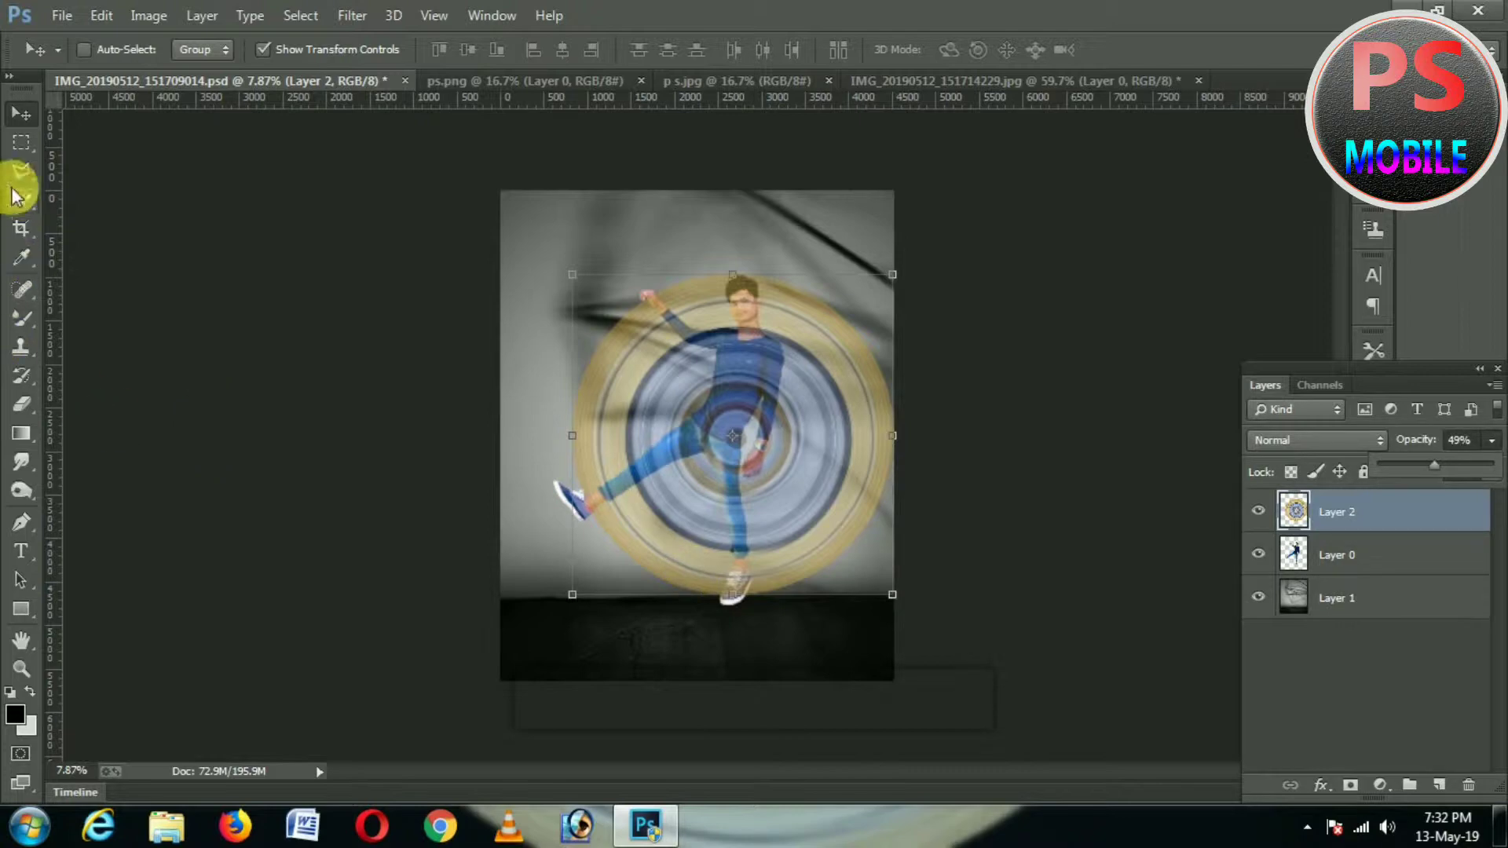
Erase the circle's left part with a hard round eraser up to 900 px, exposing the man's front, and restore its opacity to 100%
{"action": "left_click", "coordinate": [24, 404]}
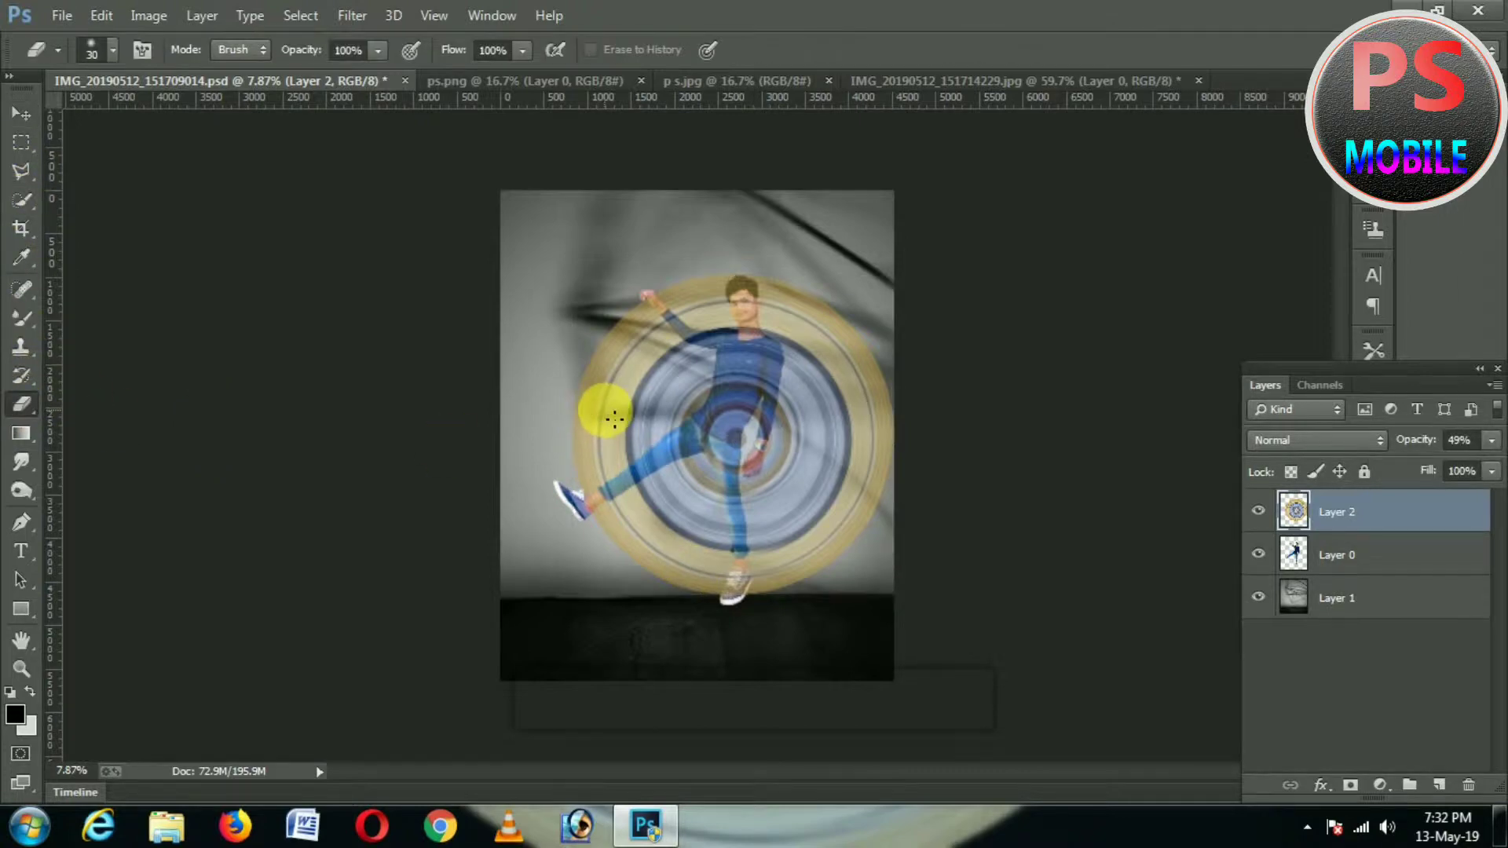
{"action": "right_click", "coordinate": [629, 411]}
{"action": "left_click", "coordinate": [709, 399]}
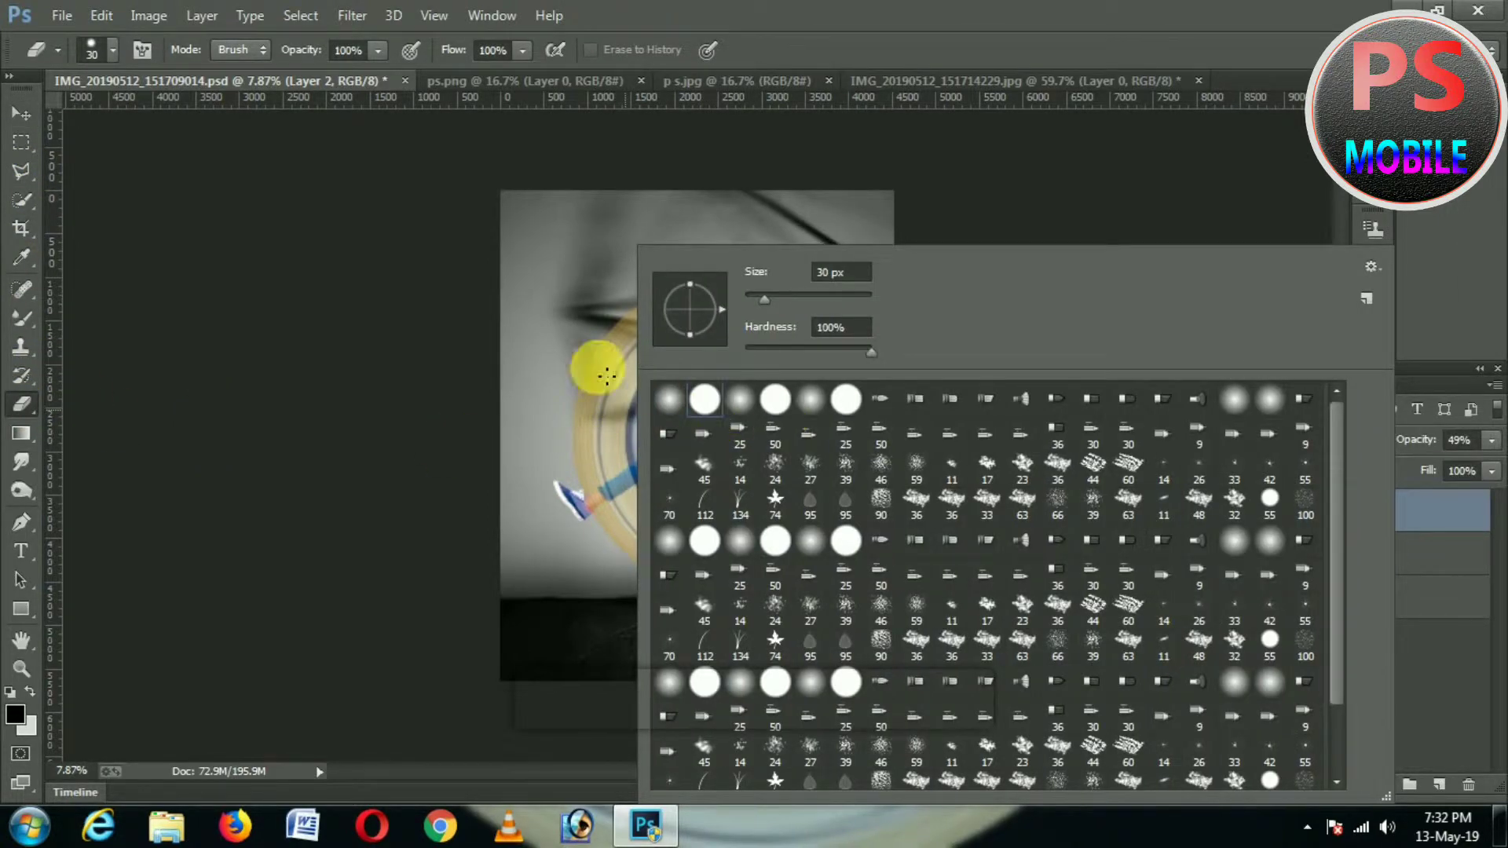
{"action": "left_click", "coordinate": [603, 369]}
{"action": "key", "text": "bracketright"}
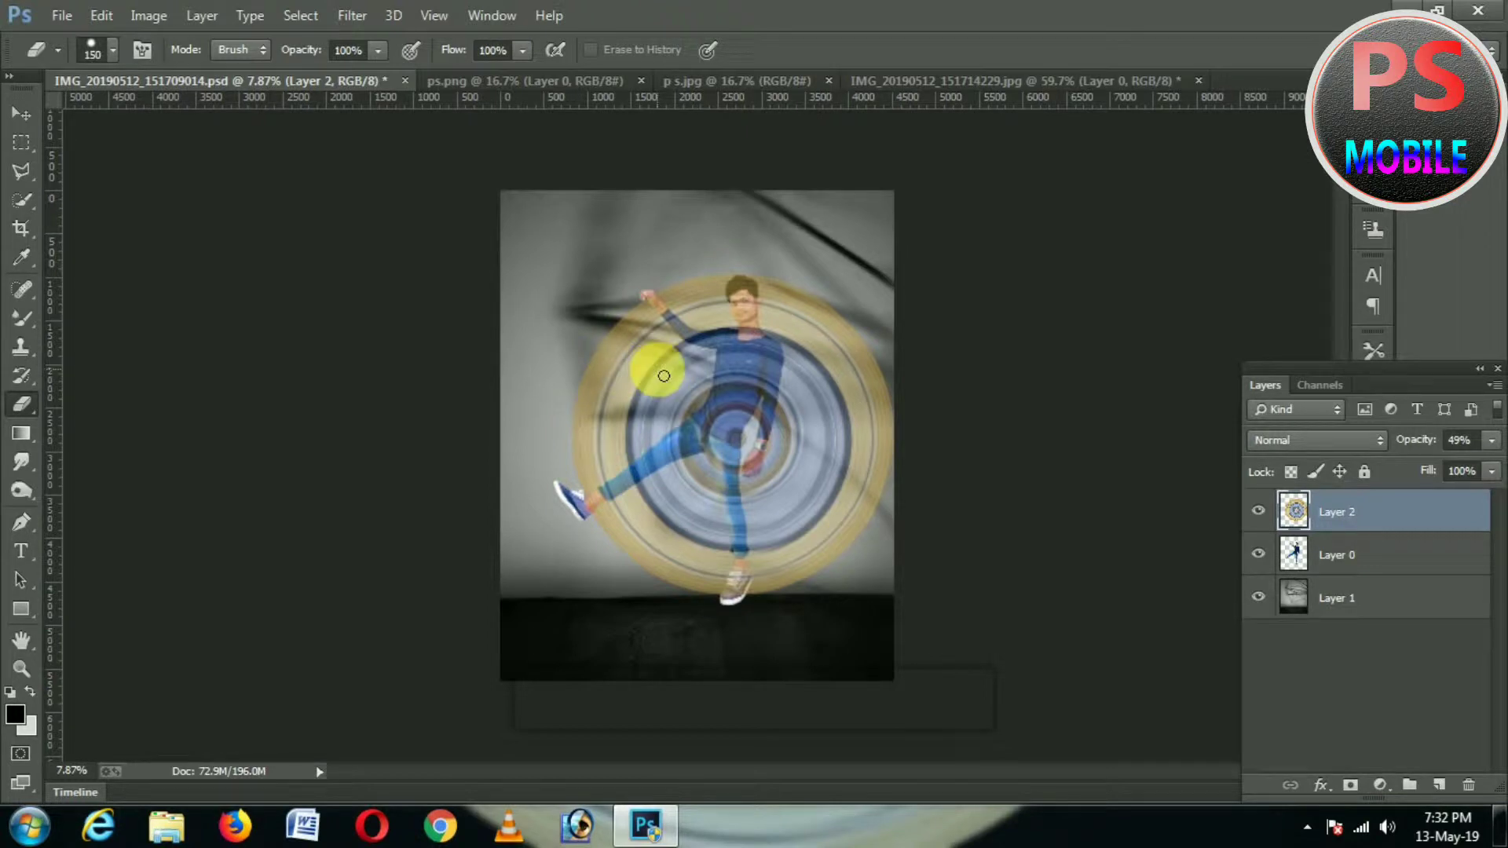
{"action": "mouse_move", "coordinate": [699, 413]}
{"action": "left_mouse_down"}
{"action": "mouse_move", "coordinate": [659, 346]}
{"action": "mouse_move", "coordinate": [613, 456]}
{"action": "mouse_move", "coordinate": [621, 490]}
{"action": "mouse_move", "coordinate": [711, 334]}
{"action": "mouse_move", "coordinate": [738, 326]}
{"action": "mouse_move", "coordinate": [695, 350]}
{"action": "mouse_move", "coordinate": [726, 338]}
{"action": "mouse_move", "coordinate": [673, 453]}
{"action": "mouse_move", "coordinate": [715, 418]}
{"action": "mouse_move", "coordinate": [626, 269]}
{"action": "left_mouse_up"}
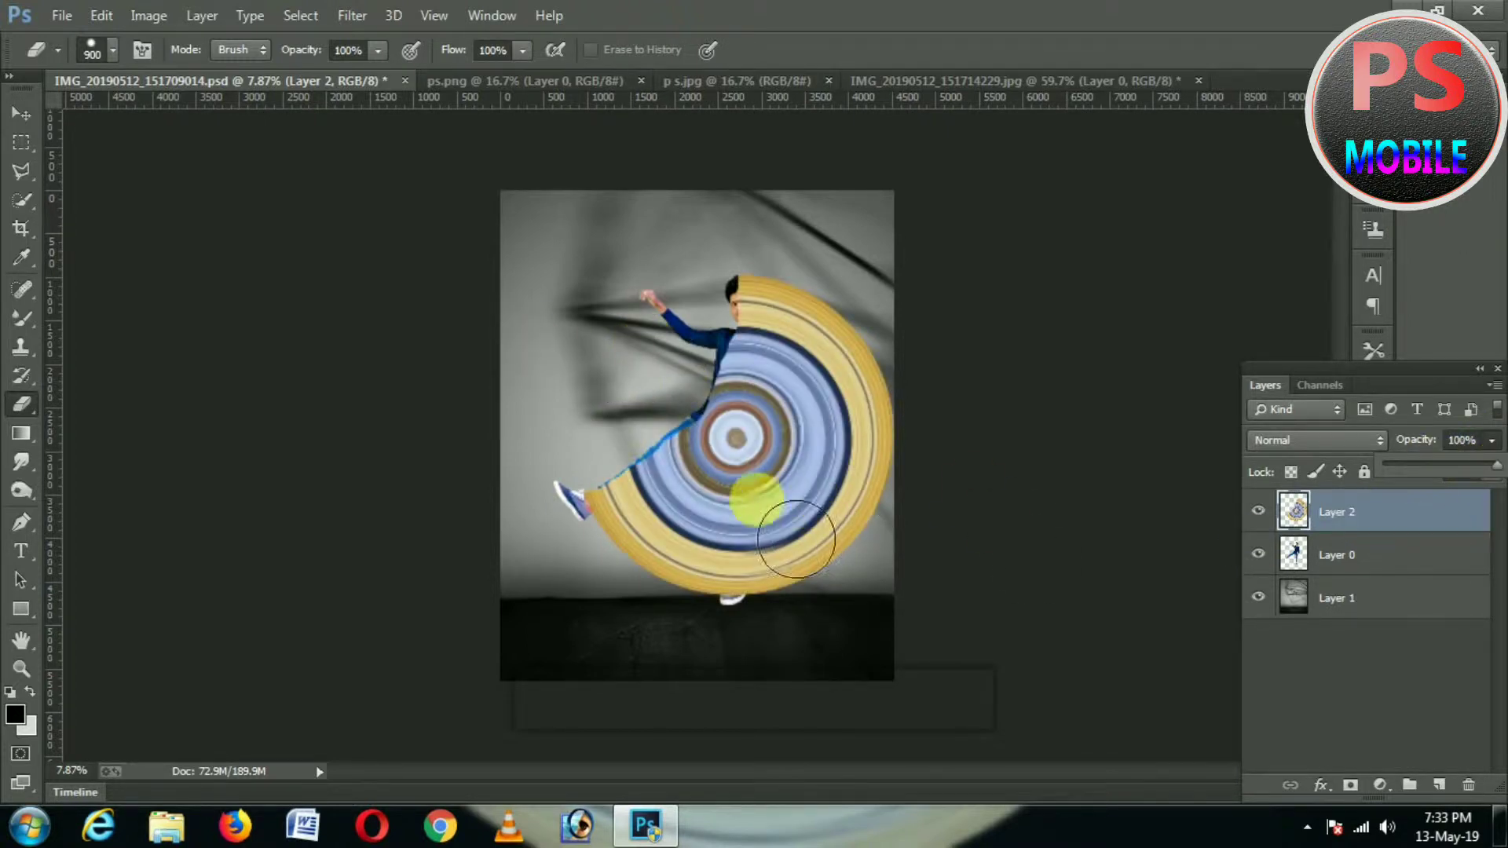
{"action": "mouse_move", "coordinate": [620, 495]}
{"action": "left_mouse_down"}
{"action": "mouse_move", "coordinate": [593, 523]}
{"action": "mouse_move", "coordinate": [665, 466]}
{"action": "mouse_move", "coordinate": [793, 424]}
{"action": "mouse_move", "coordinate": [714, 399]}
{"action": "mouse_move", "coordinate": [719, 413]}
{"action": "mouse_move", "coordinate": [747, 365]}
{"action": "mouse_move", "coordinate": [709, 373]}
{"action": "left_mouse_up"}
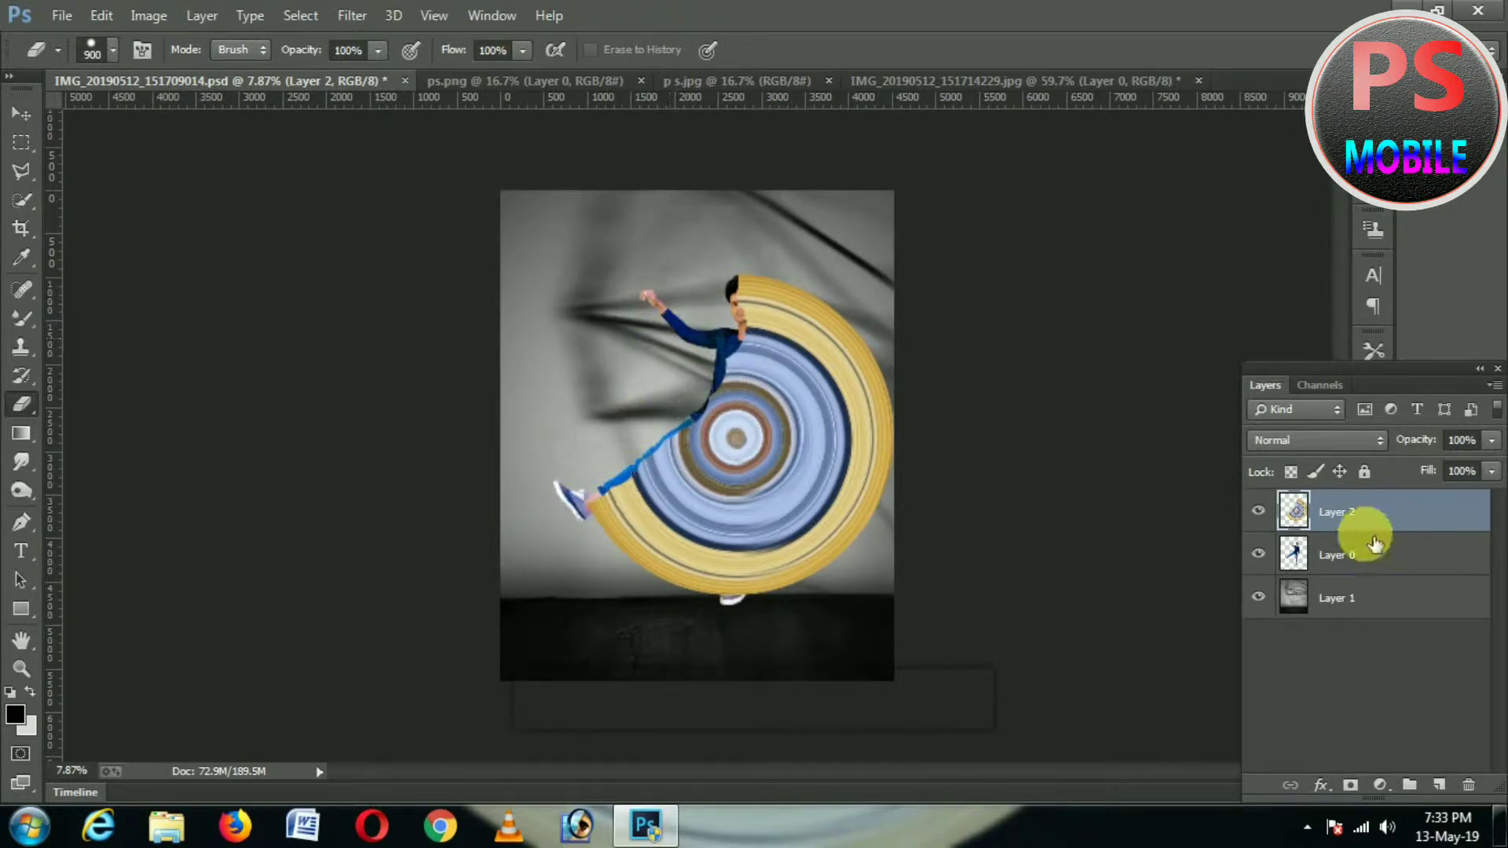
Duplicate the man's layer and move the circle layer directly below the copy, so that the full figure covers the circle
{"action": "left_click", "coordinate": [1362, 565]}
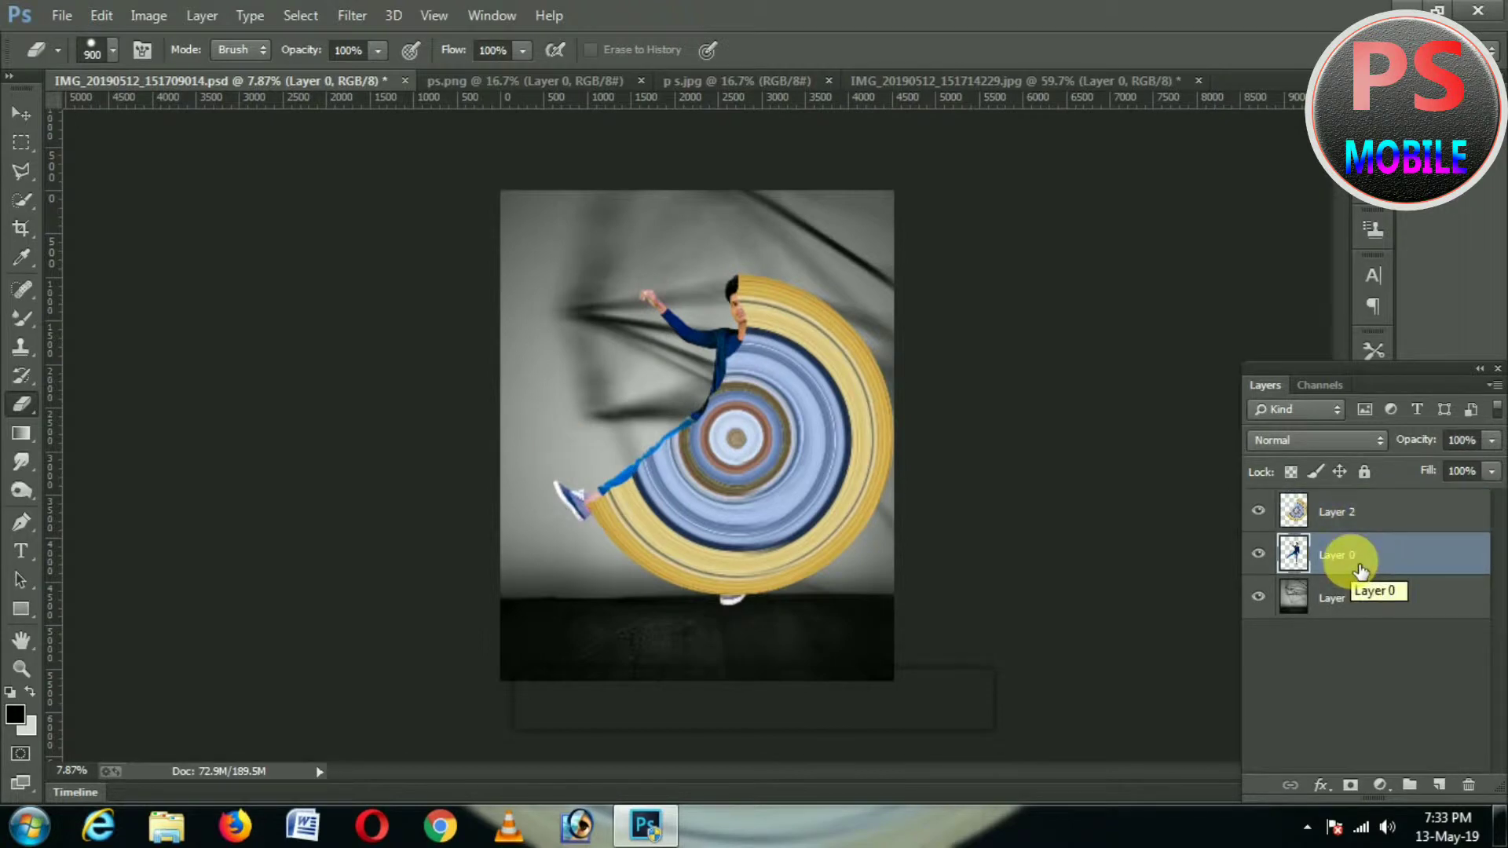
{"action": "key", "text": "m"}
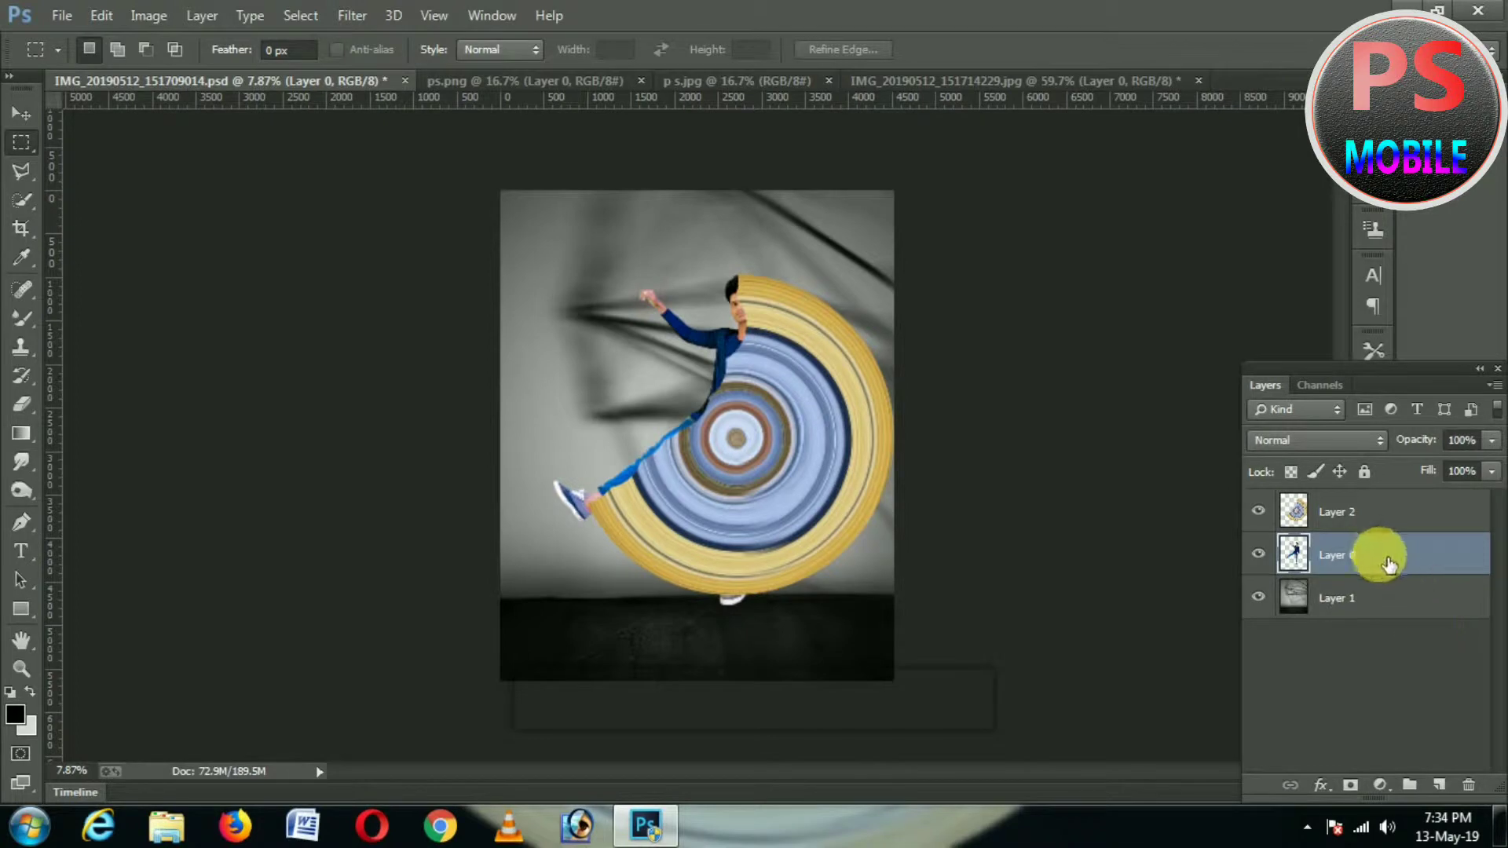
{"action": "left_click_drag", "start_coordinate": [1388, 564], "coordinate": [1438, 784]}
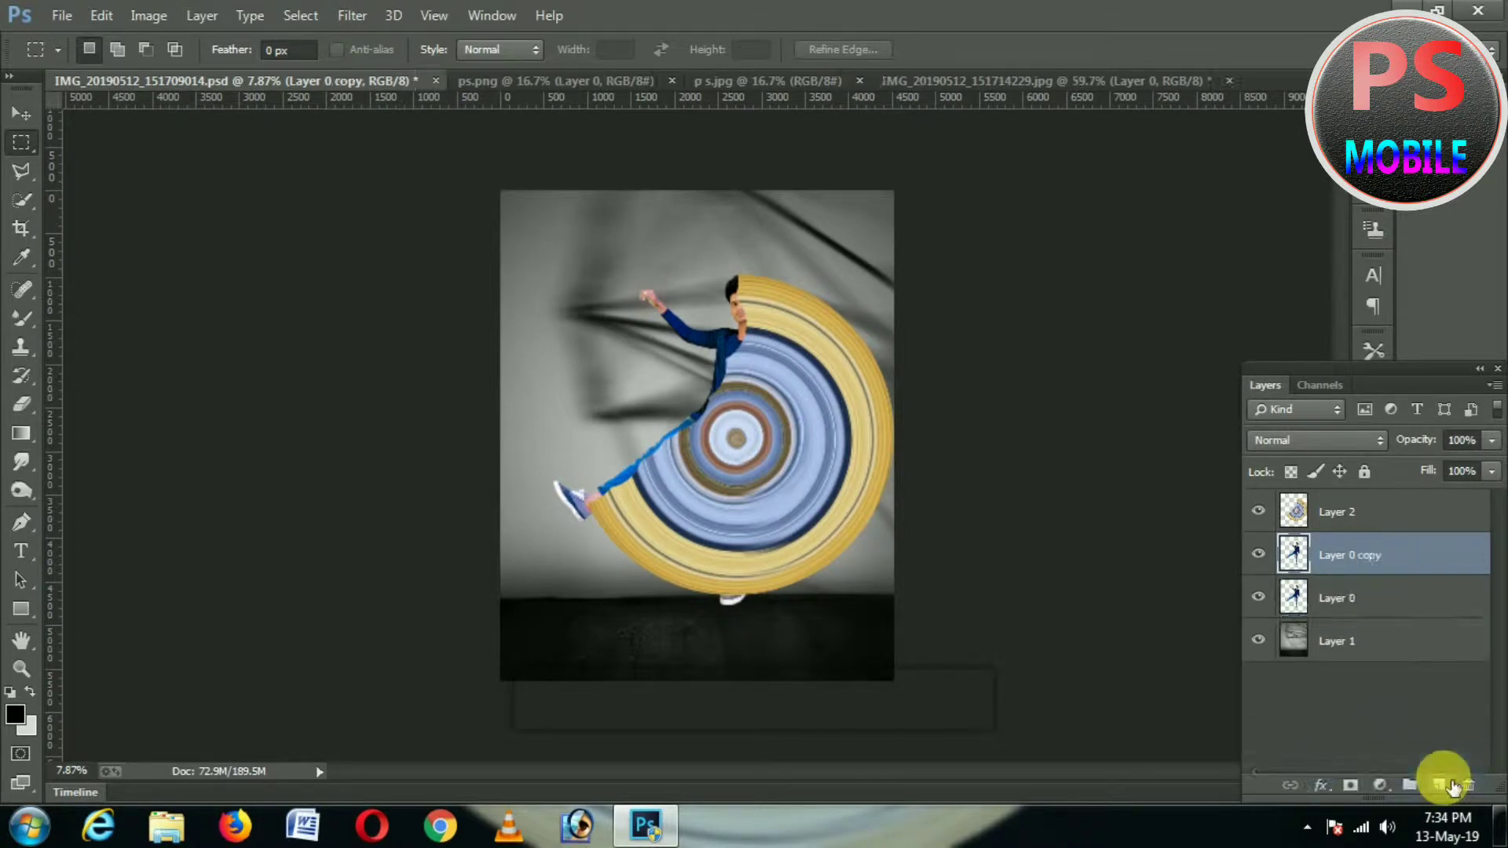
{"action": "left_click", "coordinate": [1325, 511]}
{"action": "left_click_drag", "start_coordinate": [1335, 512], "coordinate": [1324, 576]}
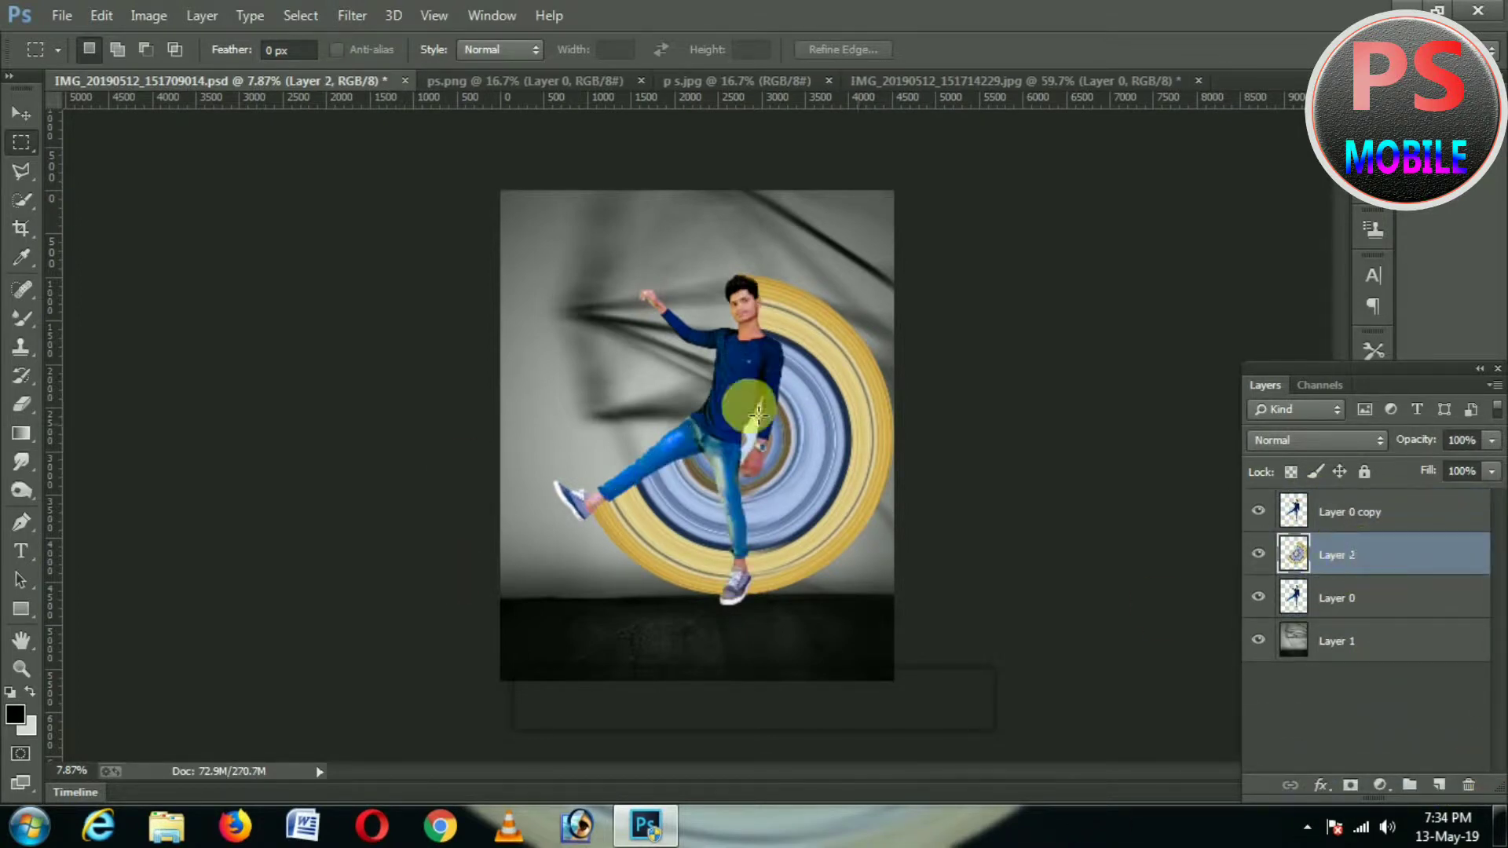
{"action": "left_click", "coordinate": [1263, 511]}
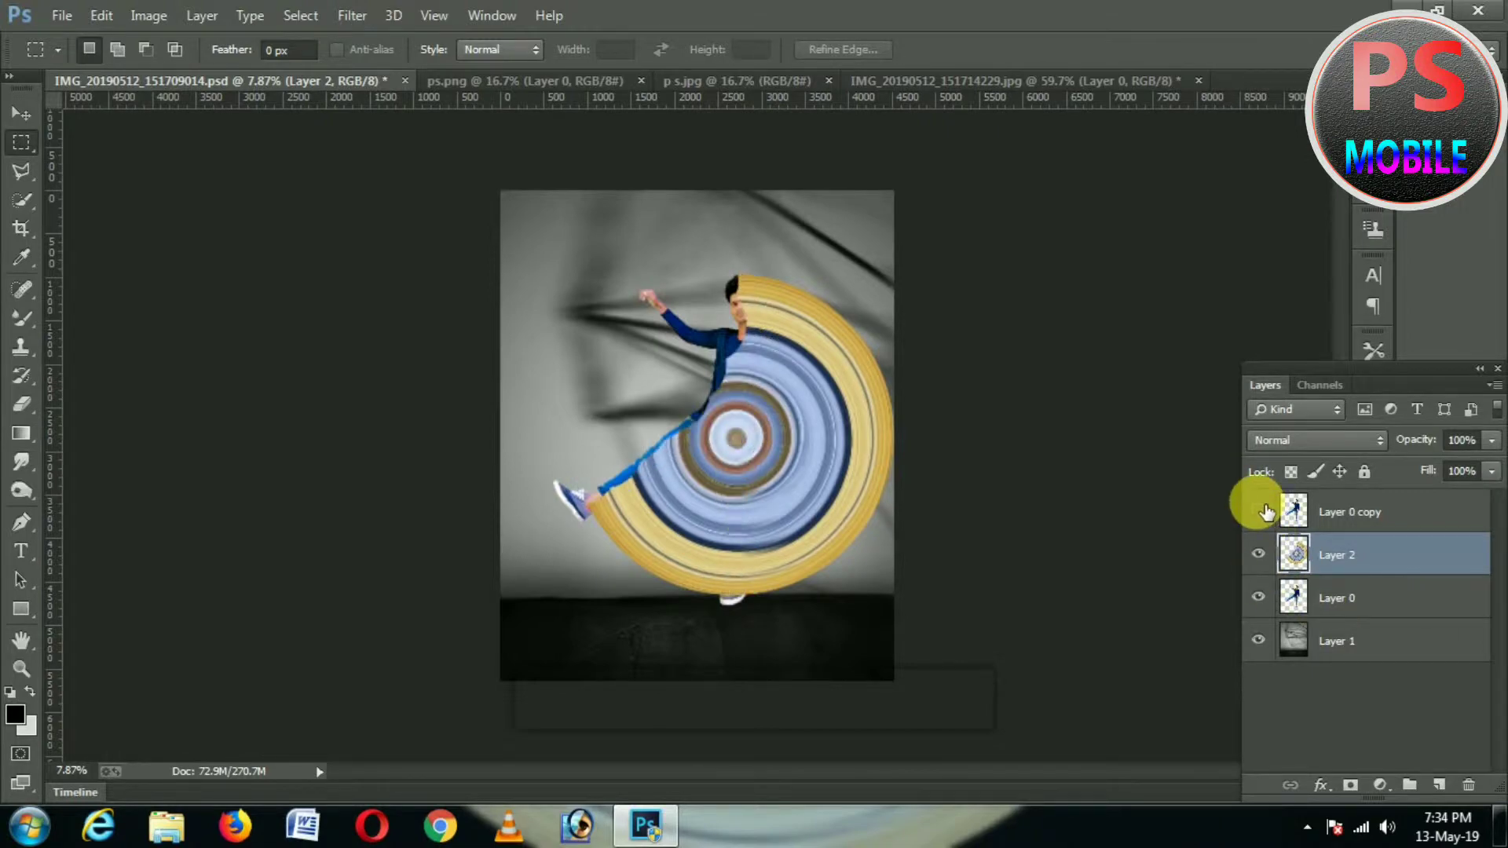
{"action": "left_click", "coordinate": [1259, 511]}
Brighten the man's layer copy with Levels at a white input of 250, and with Curves raising input 128 to output 137
{"action": "left_click", "coordinate": [1335, 509]}
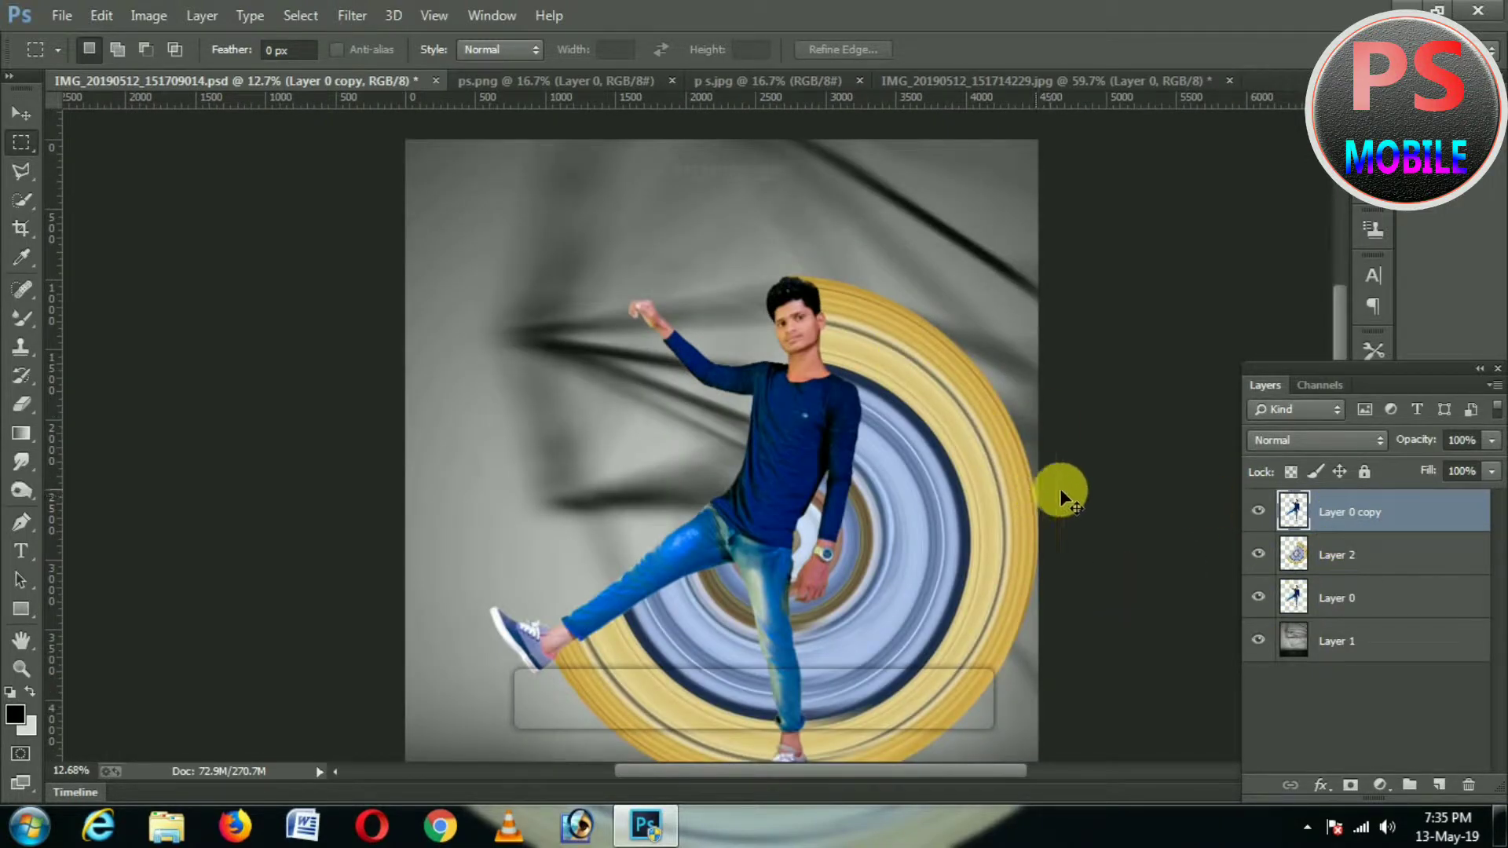
{"action": "key", "text": "ctrl+l"}
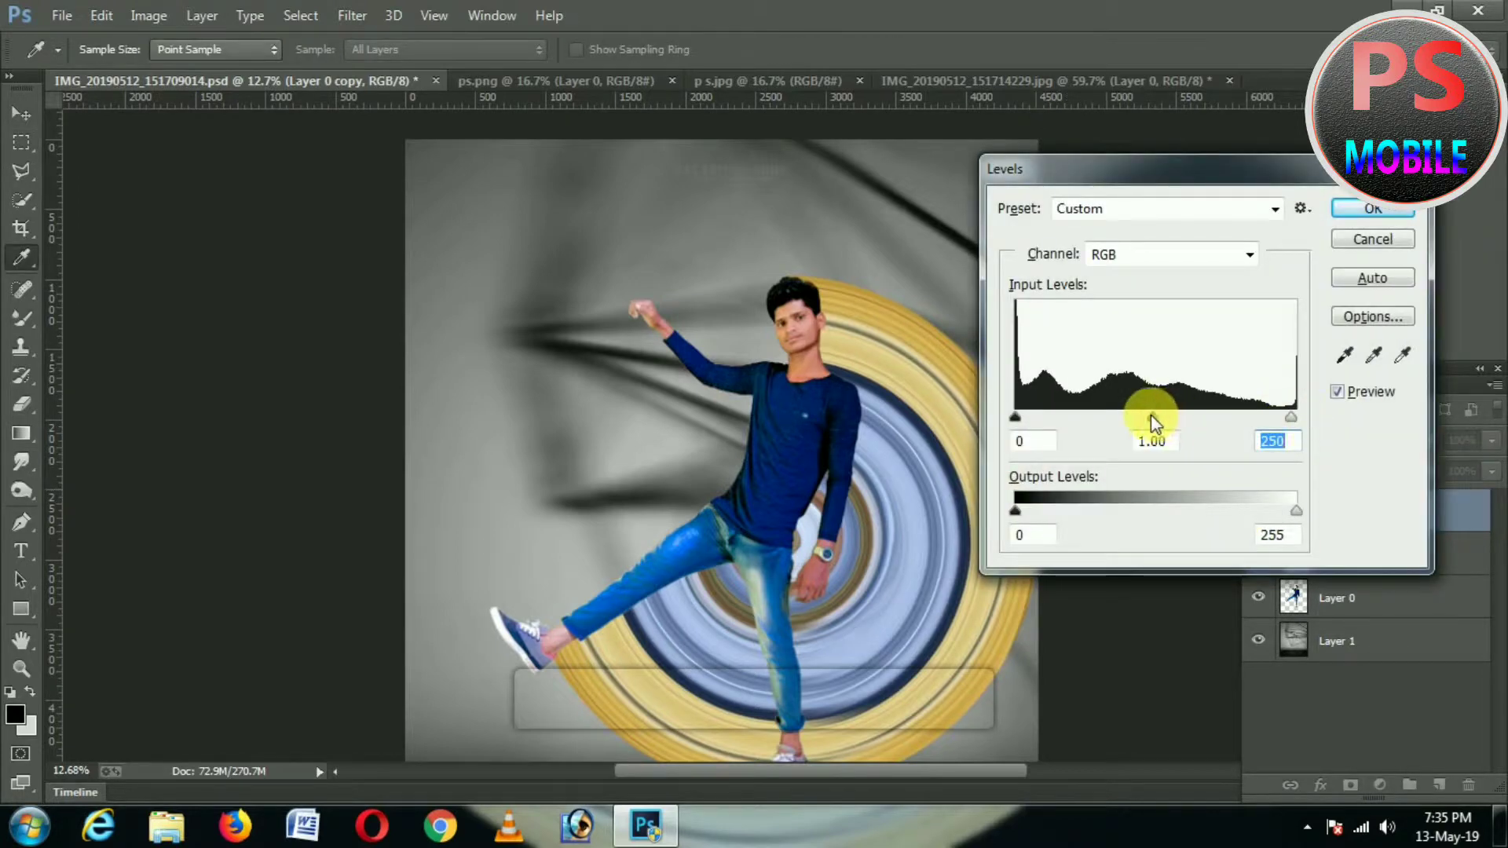
{"action": "left_click_drag", "start_coordinate": [1151, 415], "coordinate": [1148, 416]}
{"action": "left_click", "coordinate": [1379, 209]}
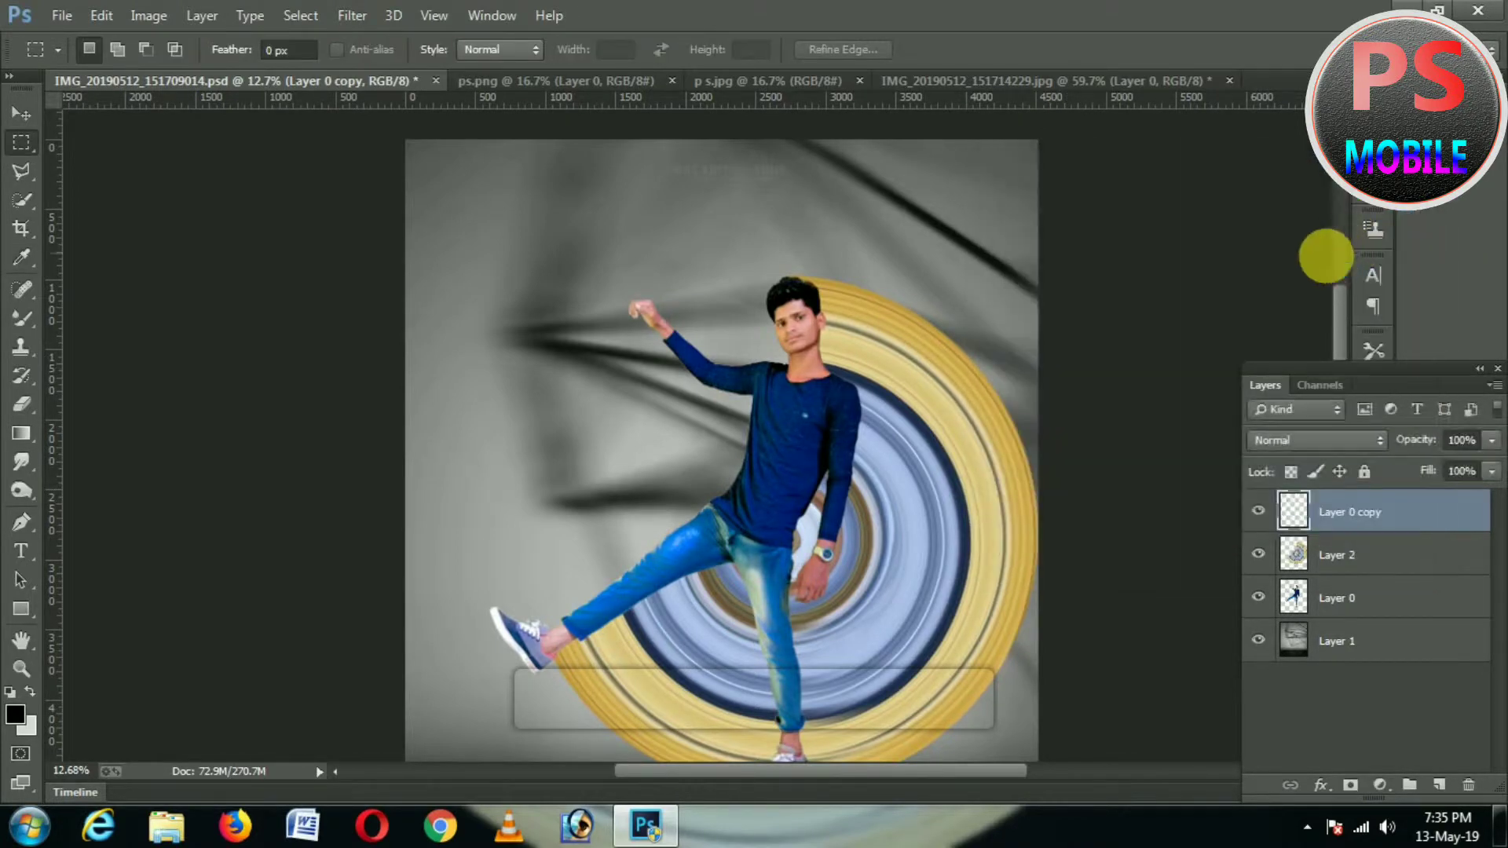
{"action": "key", "text": "ctrl+m"}
{"action": "left_click", "coordinate": [1236, 451]}
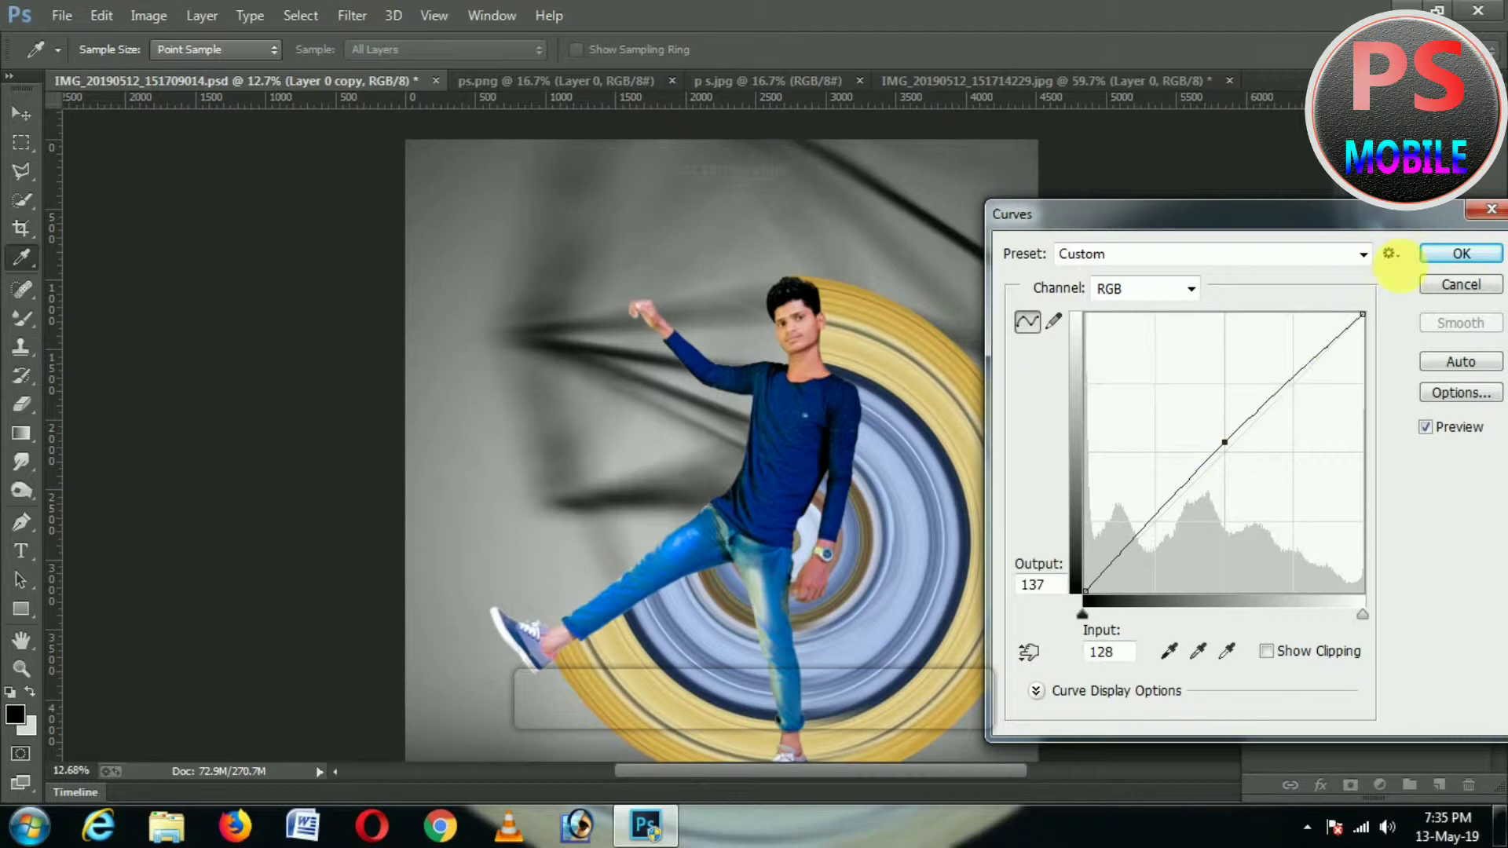
{"action": "left_click", "coordinate": [1437, 253]}
Smooth the skin on the man's face with the Mixer Brush, sampling his cheek tone and using brush sizes up to 60 px
{"action": "left_click", "coordinate": [20, 318]}
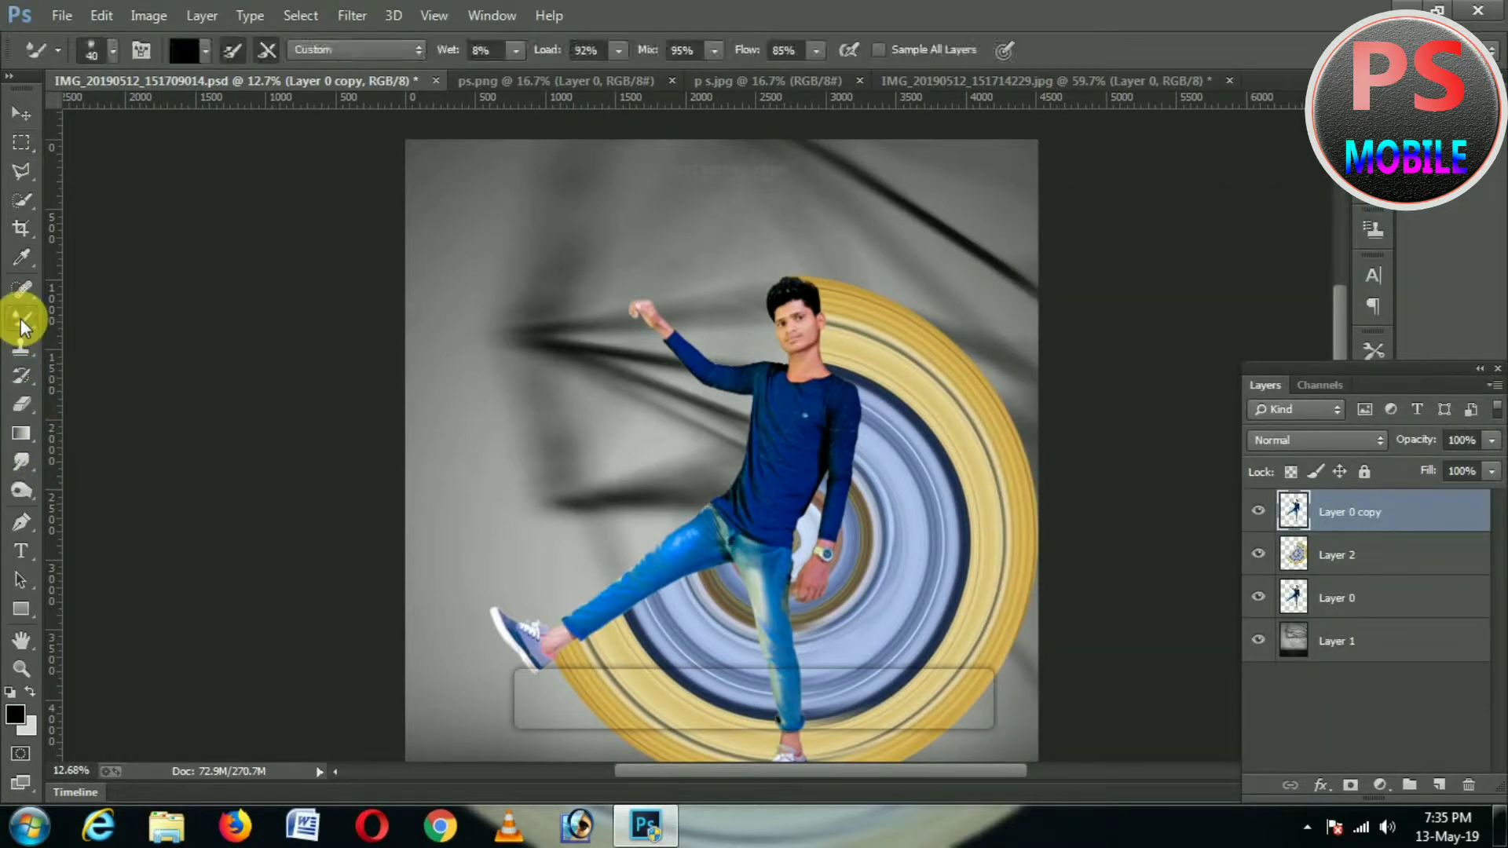
{"action": "right_click", "coordinate": [20, 318]}
{"action": "left_click", "coordinate": [114, 375]}
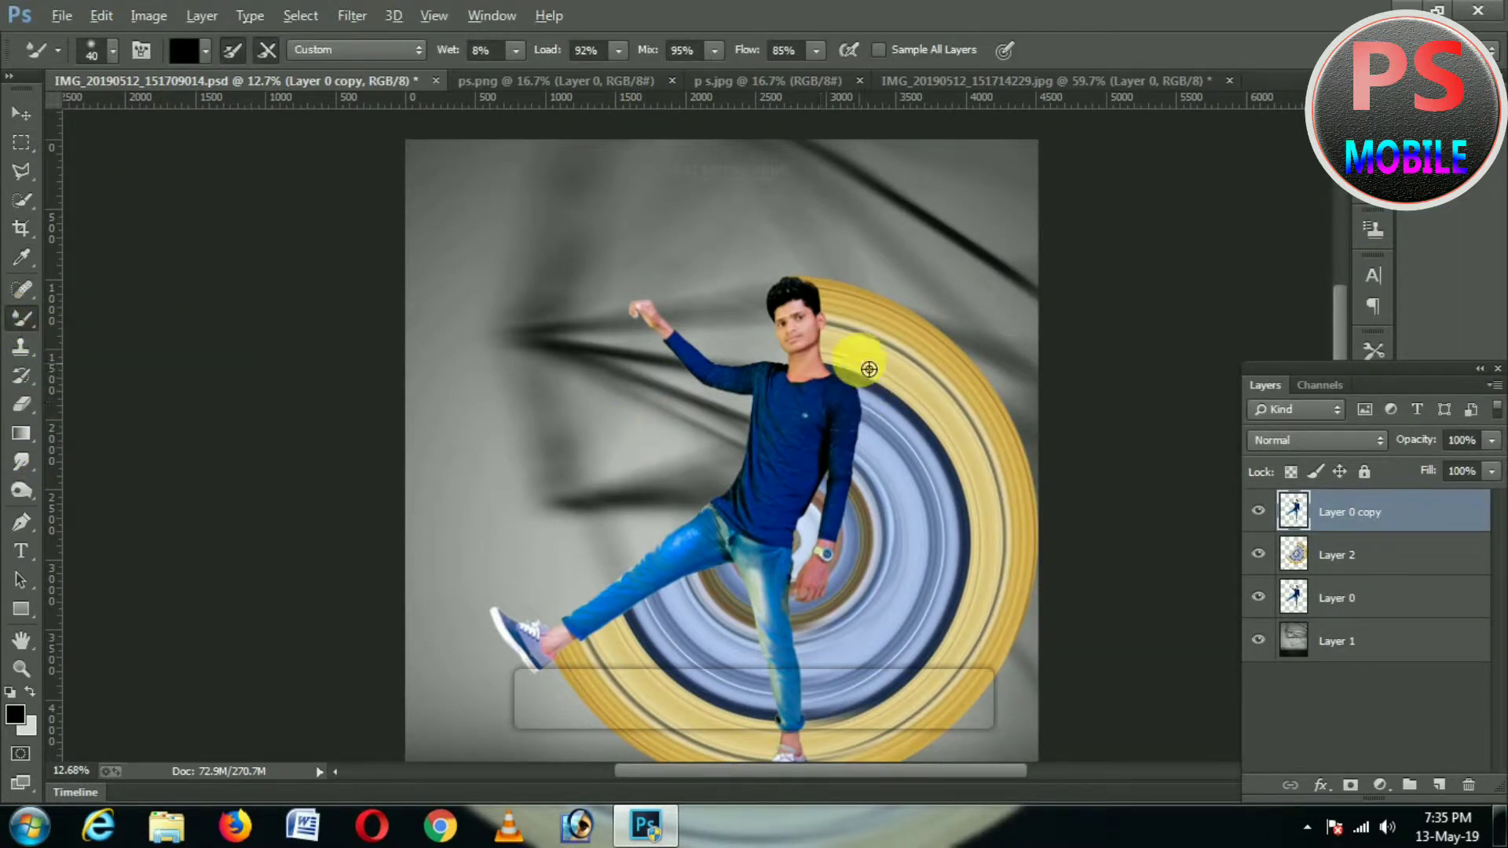
{"action": "scroll", "coordinate": [869, 350], "scroll_direction": "up", "scroll_amount": 6}
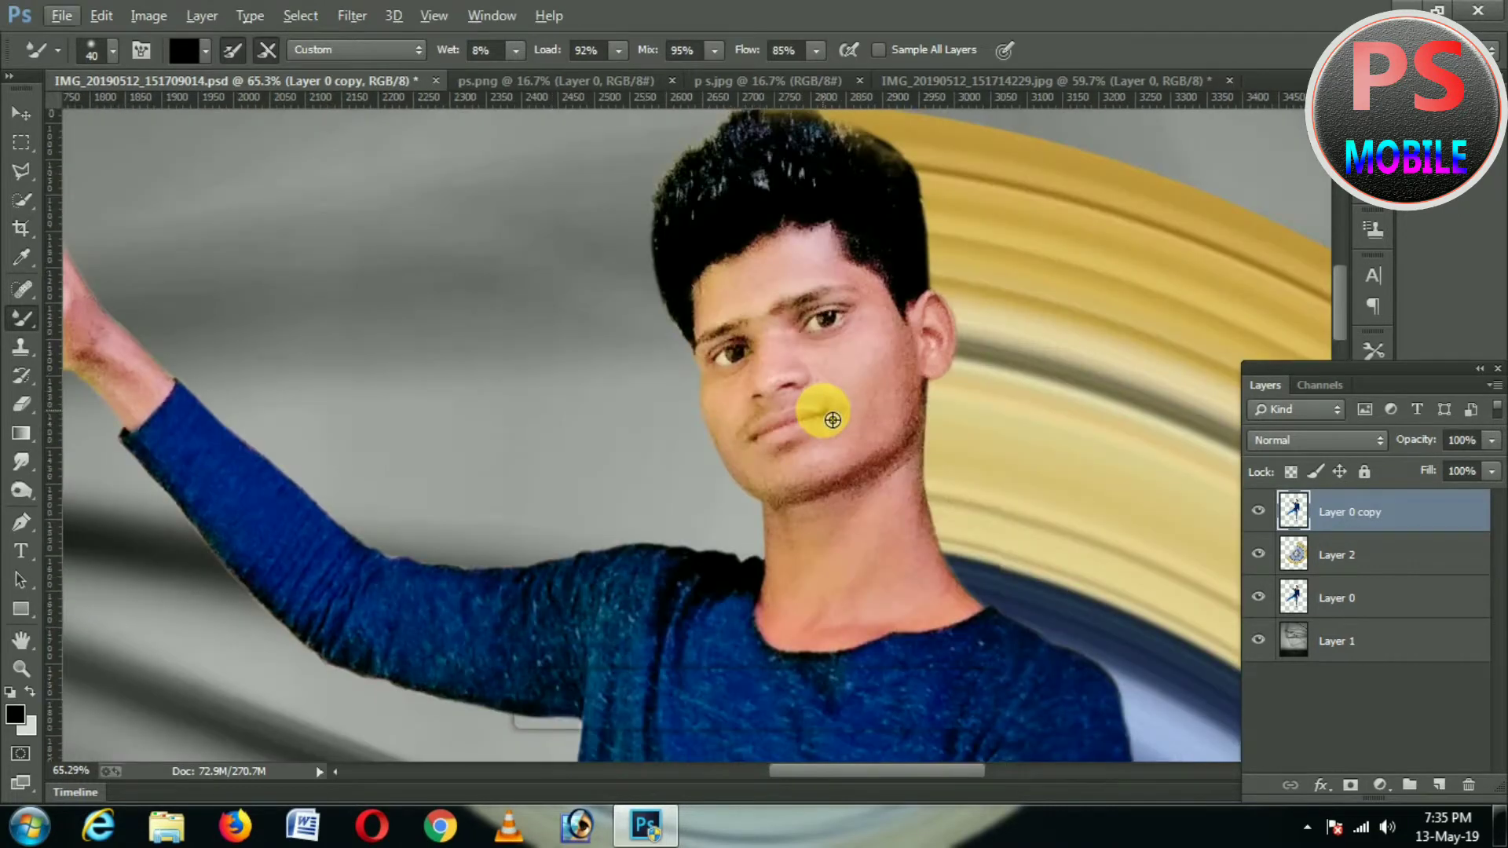
{"action": "scroll", "coordinate": [836, 471], "scroll_direction": "down", "scroll_amount": 1}
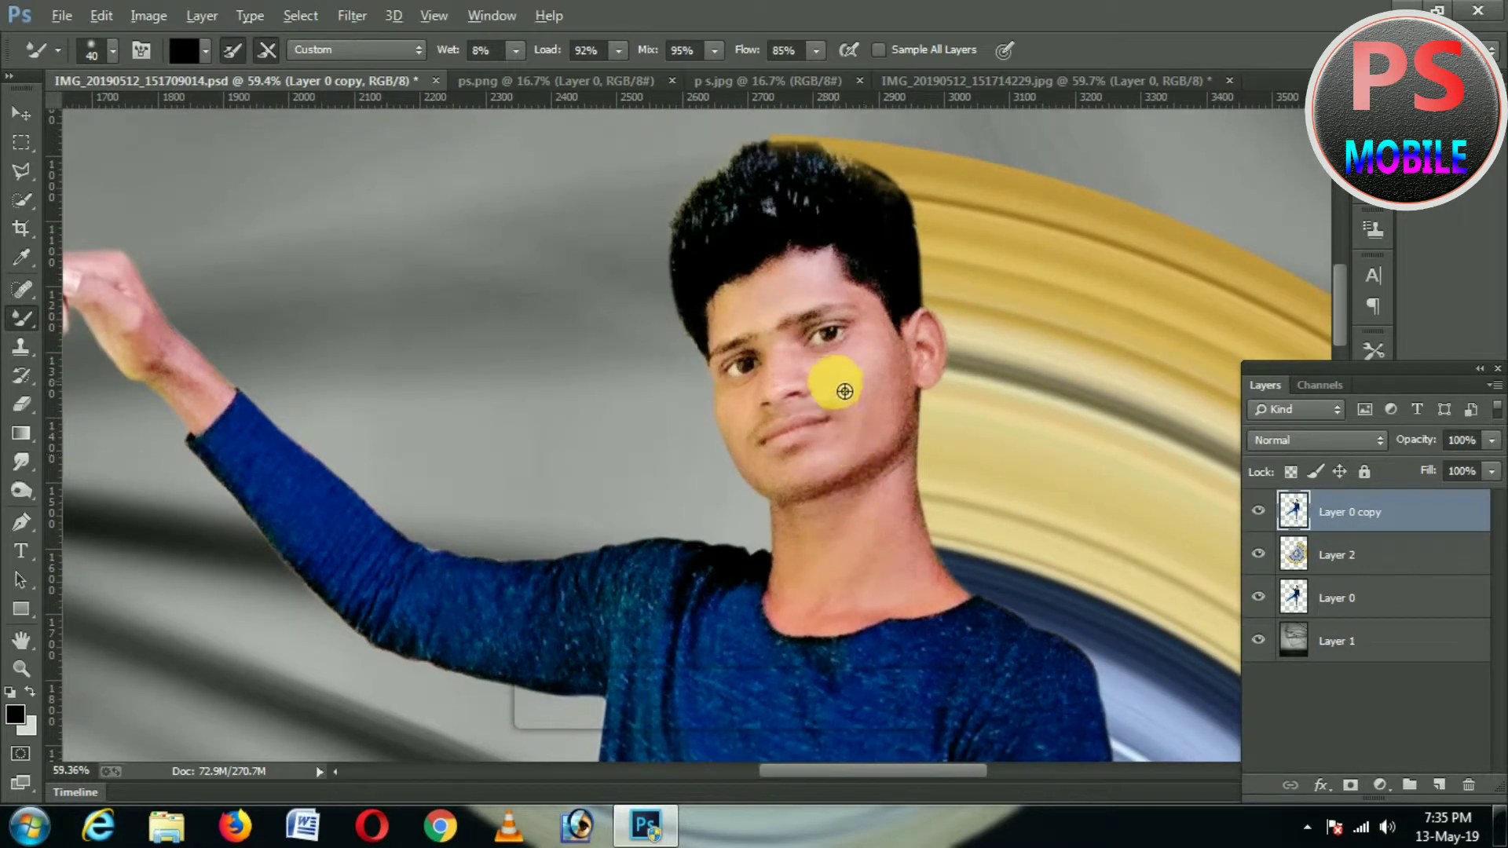
{"action": "left_click", "coordinate": [871, 393], "text": "alt"}
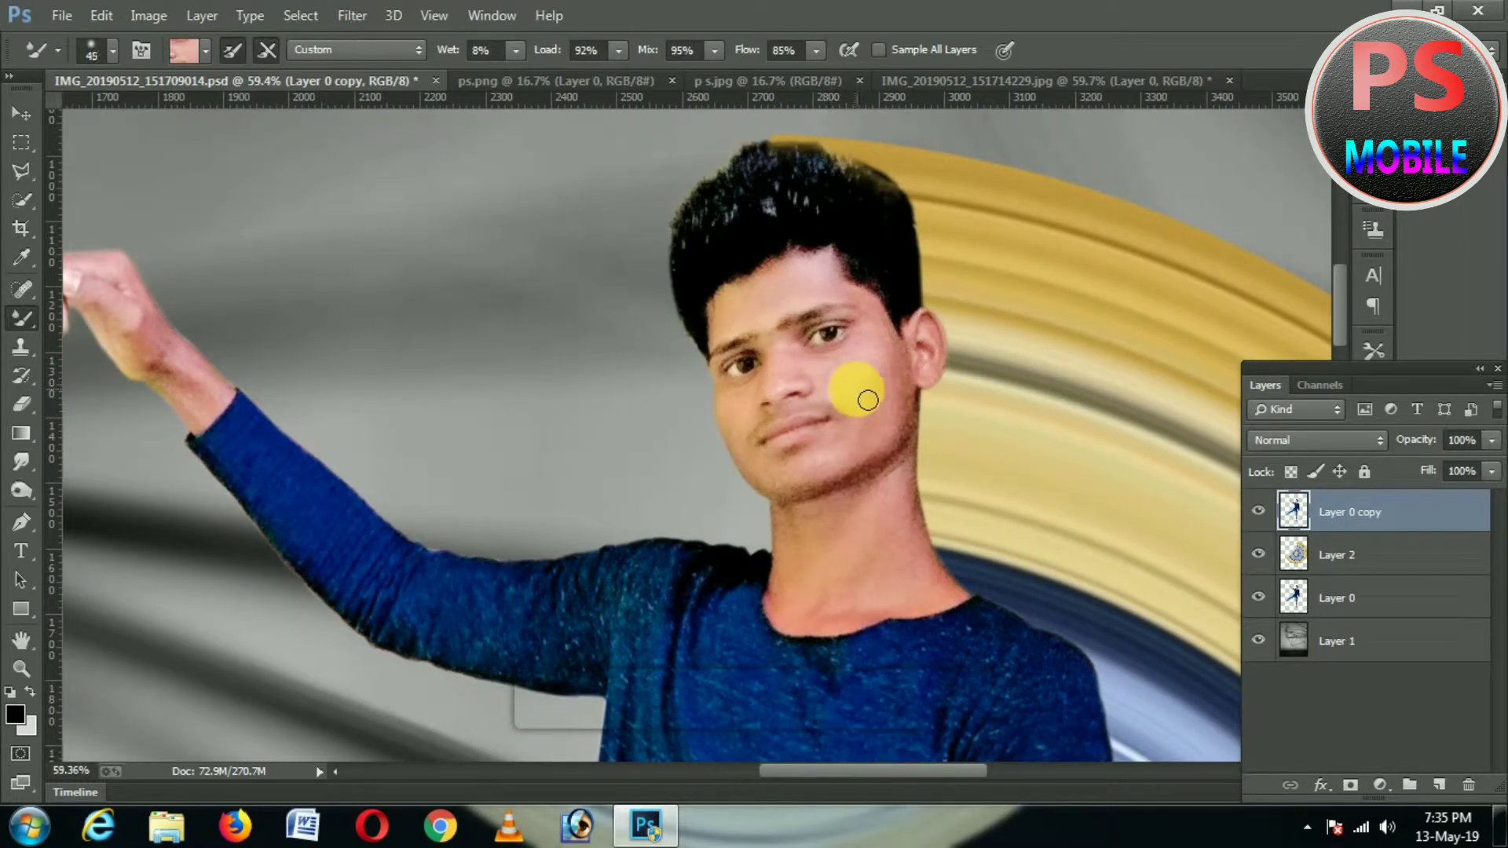
{"action": "mouse_move", "coordinate": [903, 383]}
{"action": "left_mouse_down"}
{"action": "mouse_move", "coordinate": [903, 410]}
{"action": "mouse_move", "coordinate": [916, 363]}
{"action": "mouse_move", "coordinate": [903, 411]}
{"action": "left_mouse_up"}
{"action": "mouse_move", "coordinate": [824, 310]}
{"action": "left_mouse_down"}
{"action": "mouse_move", "coordinate": [762, 326]}
{"action": "mouse_move", "coordinate": [834, 284]}
{"action": "mouse_move", "coordinate": [763, 314]}
{"action": "mouse_move", "coordinate": [767, 331]}
{"action": "mouse_move", "coordinate": [850, 298]}
{"action": "mouse_move", "coordinate": [770, 317]}
{"action": "mouse_move", "coordinate": [748, 341]}
{"action": "mouse_move", "coordinate": [743, 308]}
{"action": "mouse_move", "coordinate": [724, 347]}
{"action": "mouse_move", "coordinate": [774, 292]}
{"action": "mouse_move", "coordinate": [831, 273]}
{"action": "mouse_move", "coordinate": [916, 370]}
{"action": "mouse_move", "coordinate": [935, 339]}
{"action": "mouse_move", "coordinate": [942, 357]}
{"action": "mouse_move", "coordinate": [937, 334]}
{"action": "mouse_move", "coordinate": [943, 376]}
{"action": "mouse_move", "coordinate": [782, 455]}
{"action": "mouse_move", "coordinate": [767, 400]}
{"action": "mouse_move", "coordinate": [737, 404]}
{"action": "mouse_move", "coordinate": [751, 443]}
{"action": "mouse_move", "coordinate": [762, 421]}
{"action": "mouse_move", "coordinate": [817, 450]}
{"action": "mouse_move", "coordinate": [814, 496]}
{"action": "left_mouse_up"}
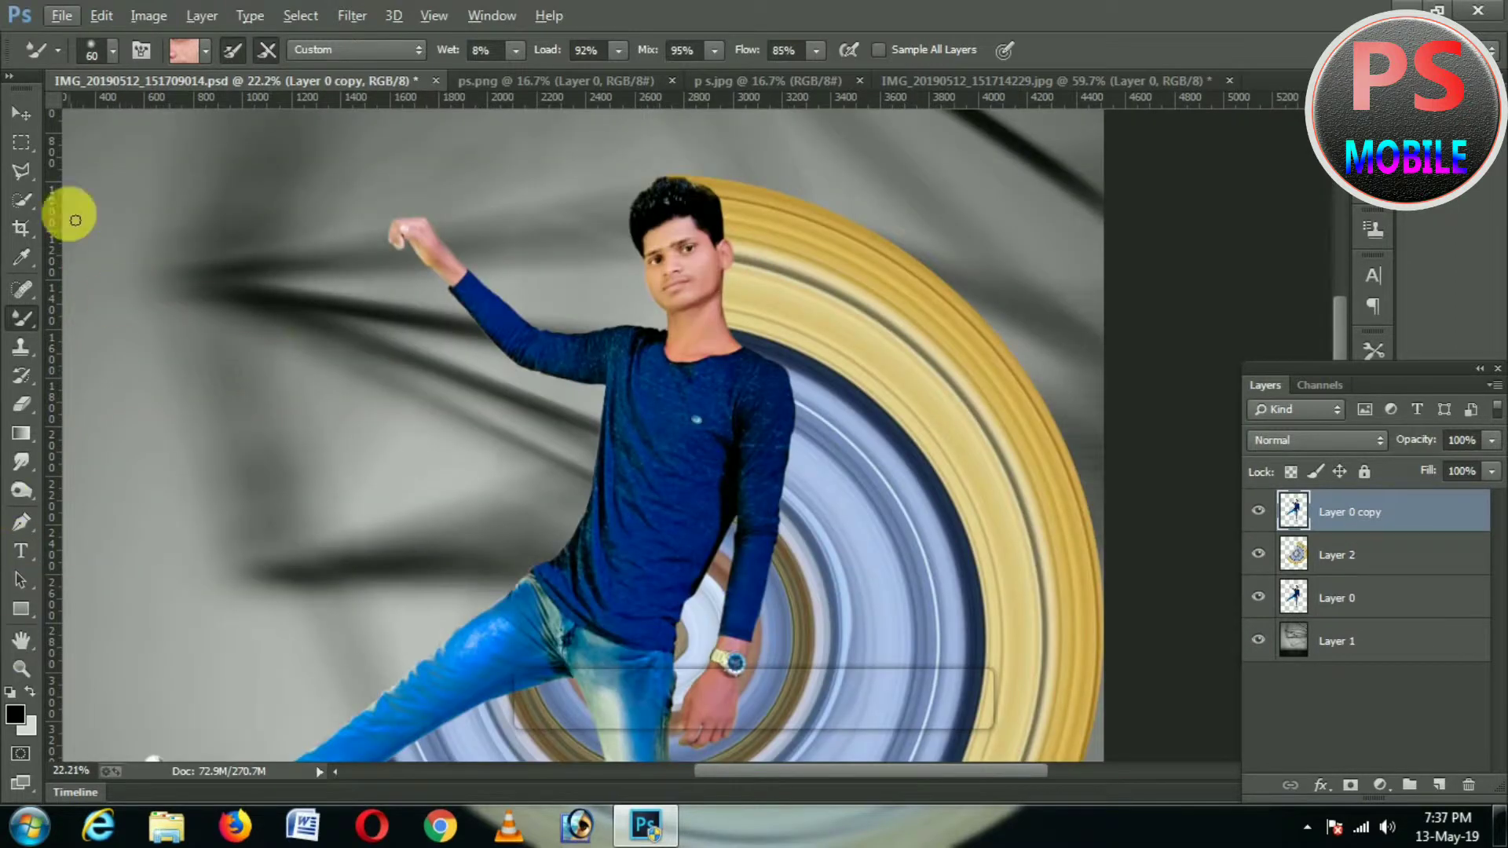
Apply Selective Color to the man's layer copy, lowering cyan and black in the Reds and adjusting black in the Yellows
{"action": "left_click", "coordinate": [149, 16]}
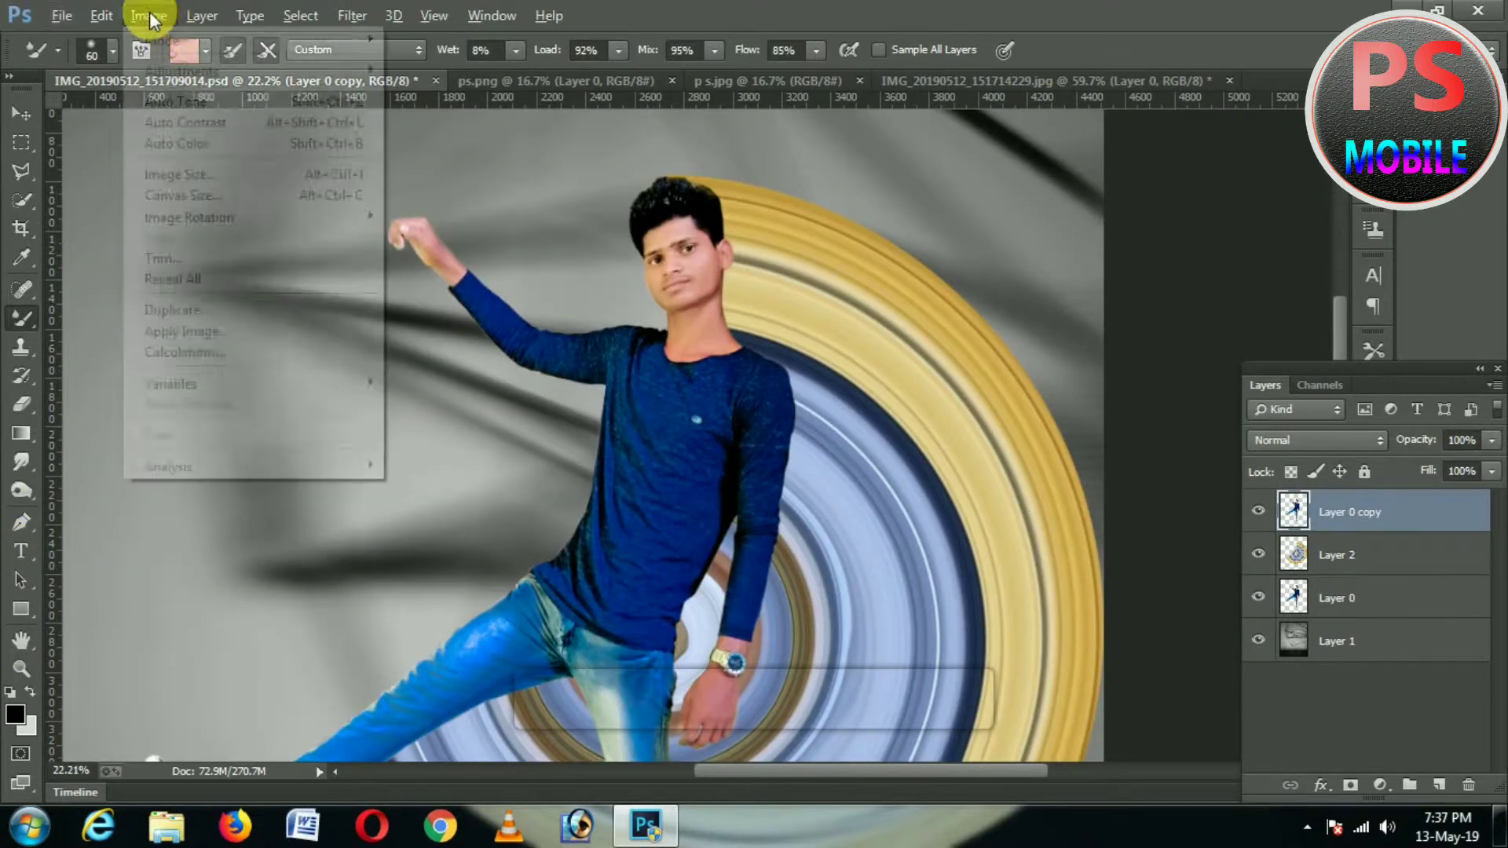
{"action": "mouse_move", "coordinate": [236, 71]}
{"action": "left_click", "coordinate": [479, 405]}
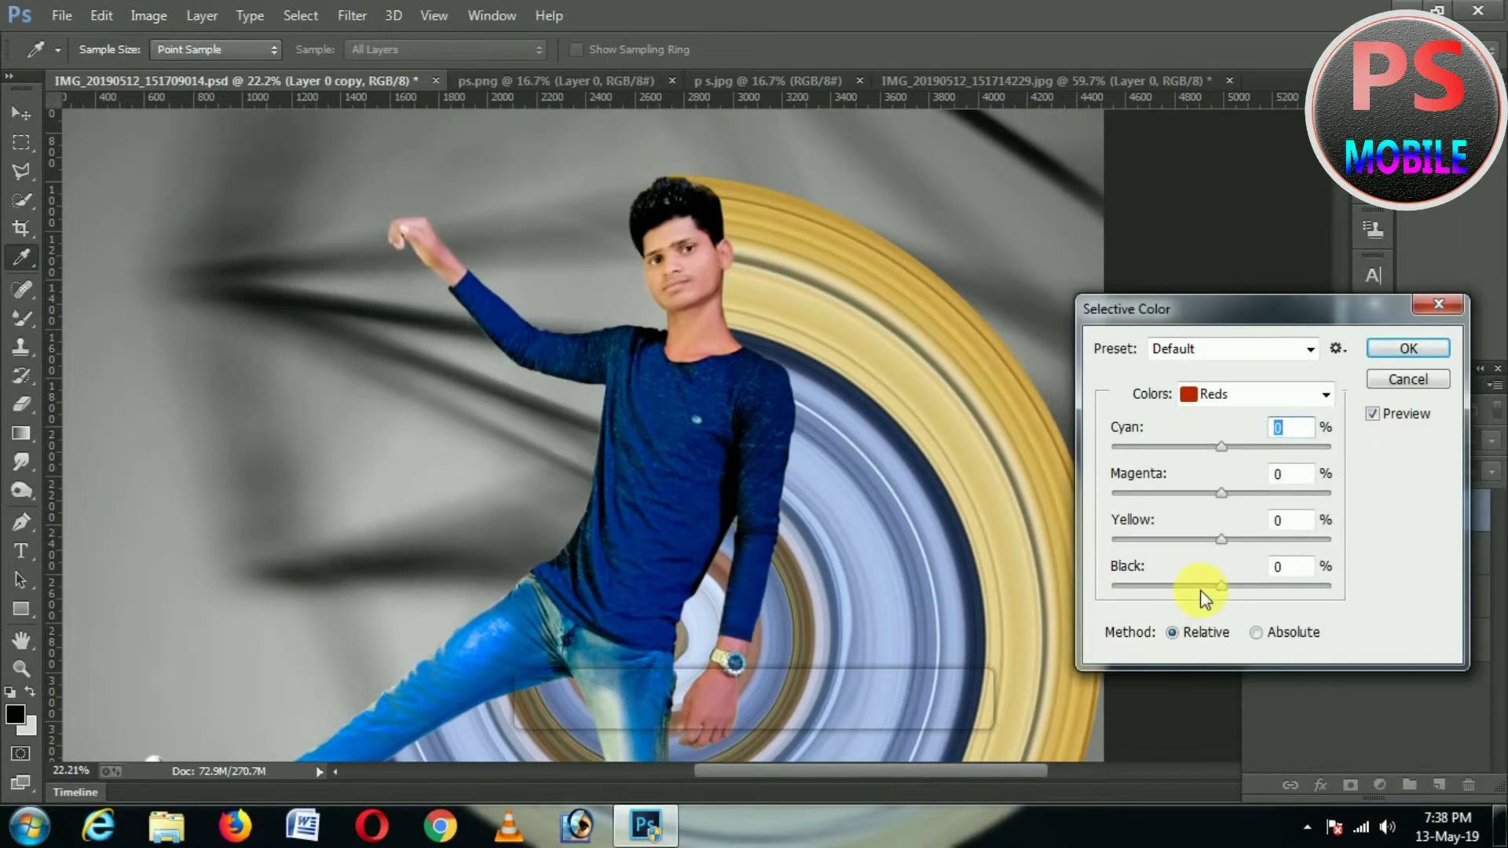
{"action": "mouse_move", "coordinate": [1199, 591]}
{"action": "left_mouse_down"}
{"action": "mouse_move", "coordinate": [1182, 595]}
{"action": "mouse_move", "coordinate": [1199, 596]}
{"action": "left_mouse_up"}
{"action": "left_click", "coordinate": [1207, 395]}
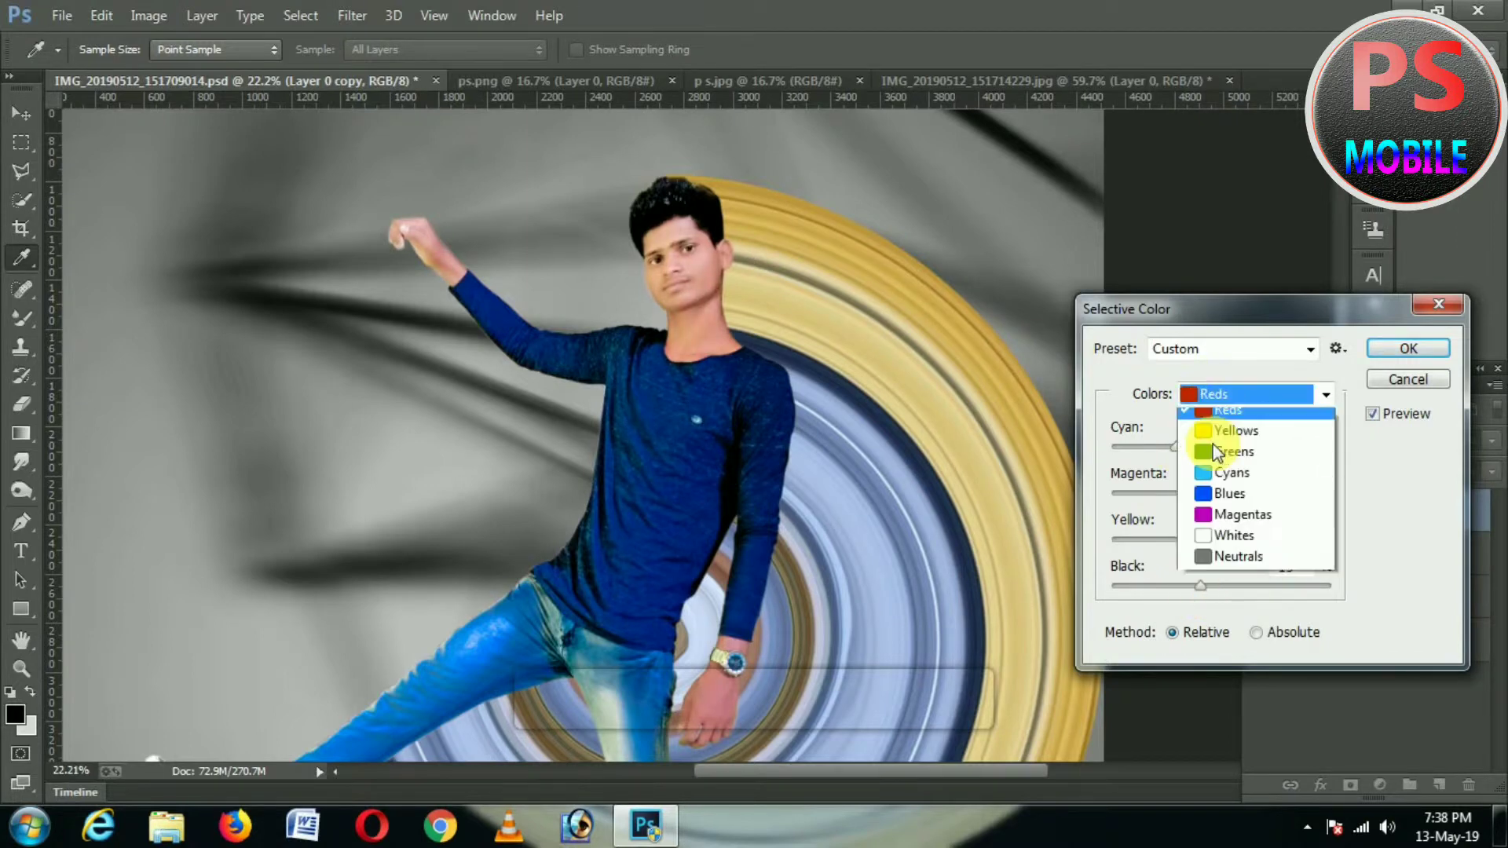
{"action": "left_click", "coordinate": [1215, 431]}
{"action": "left_click", "coordinate": [1200, 588]}
{"action": "left_click", "coordinate": [1226, 395]}
{"action": "left_click", "coordinate": [1232, 465]}
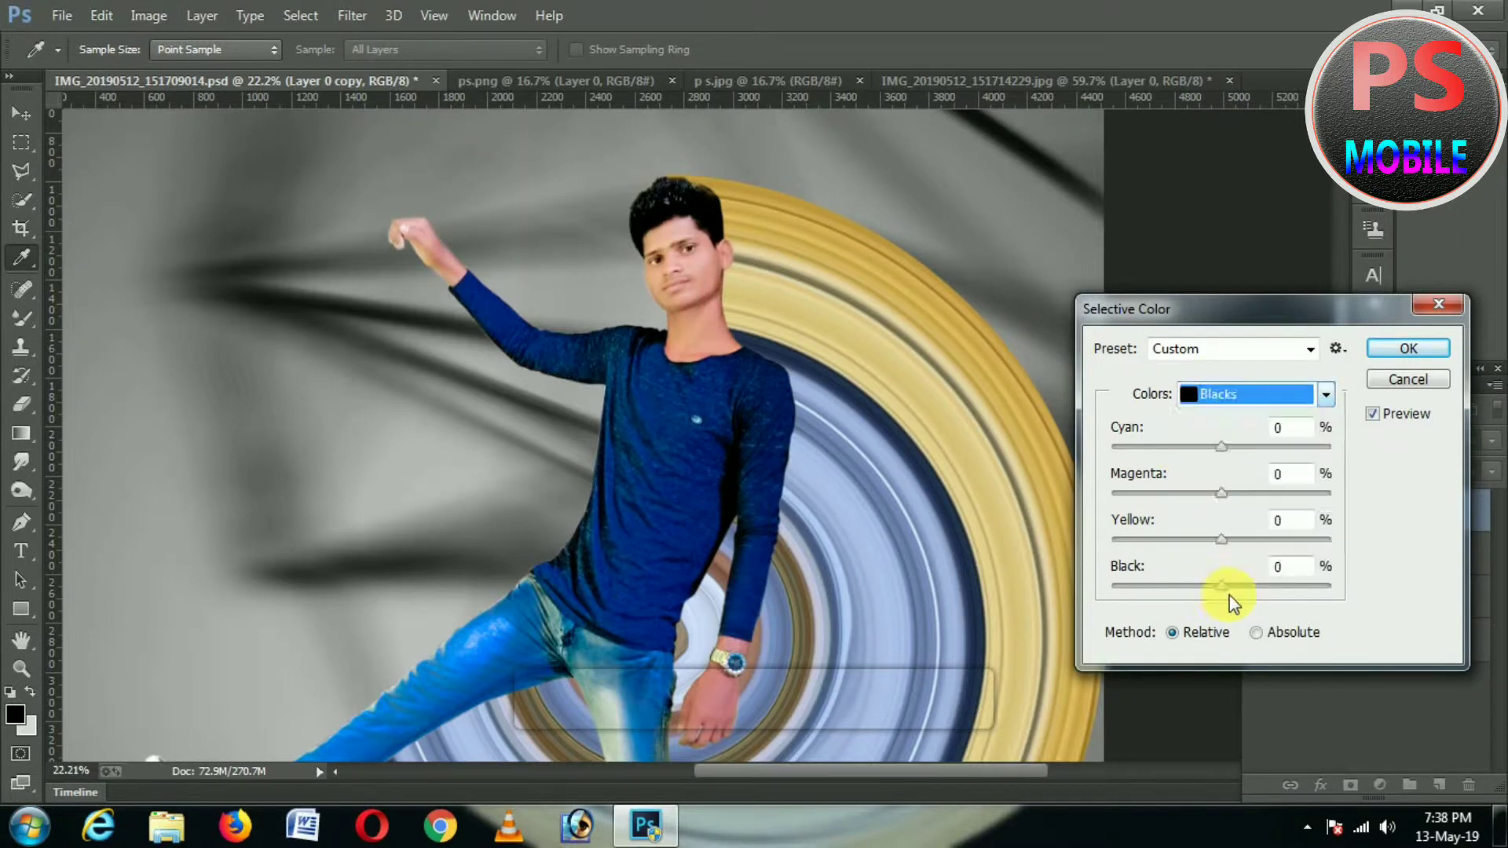
{"action": "left_click", "coordinate": [1401, 344]}
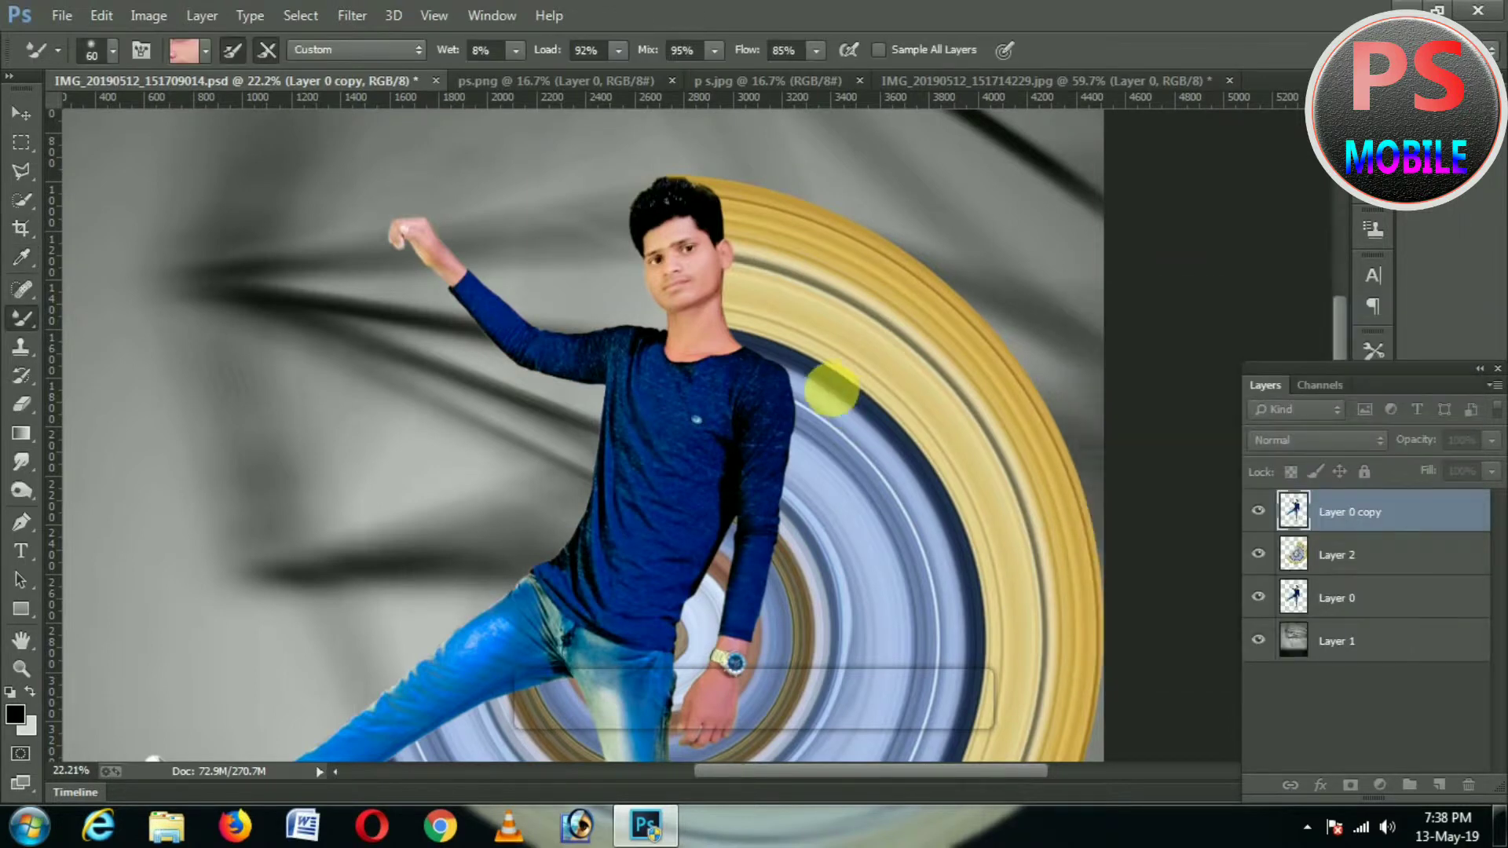
Open the striped circle layer in the Camera Raw Filter and raise its Vibrance strongly
{"action": "left_click", "coordinate": [1327, 554]}
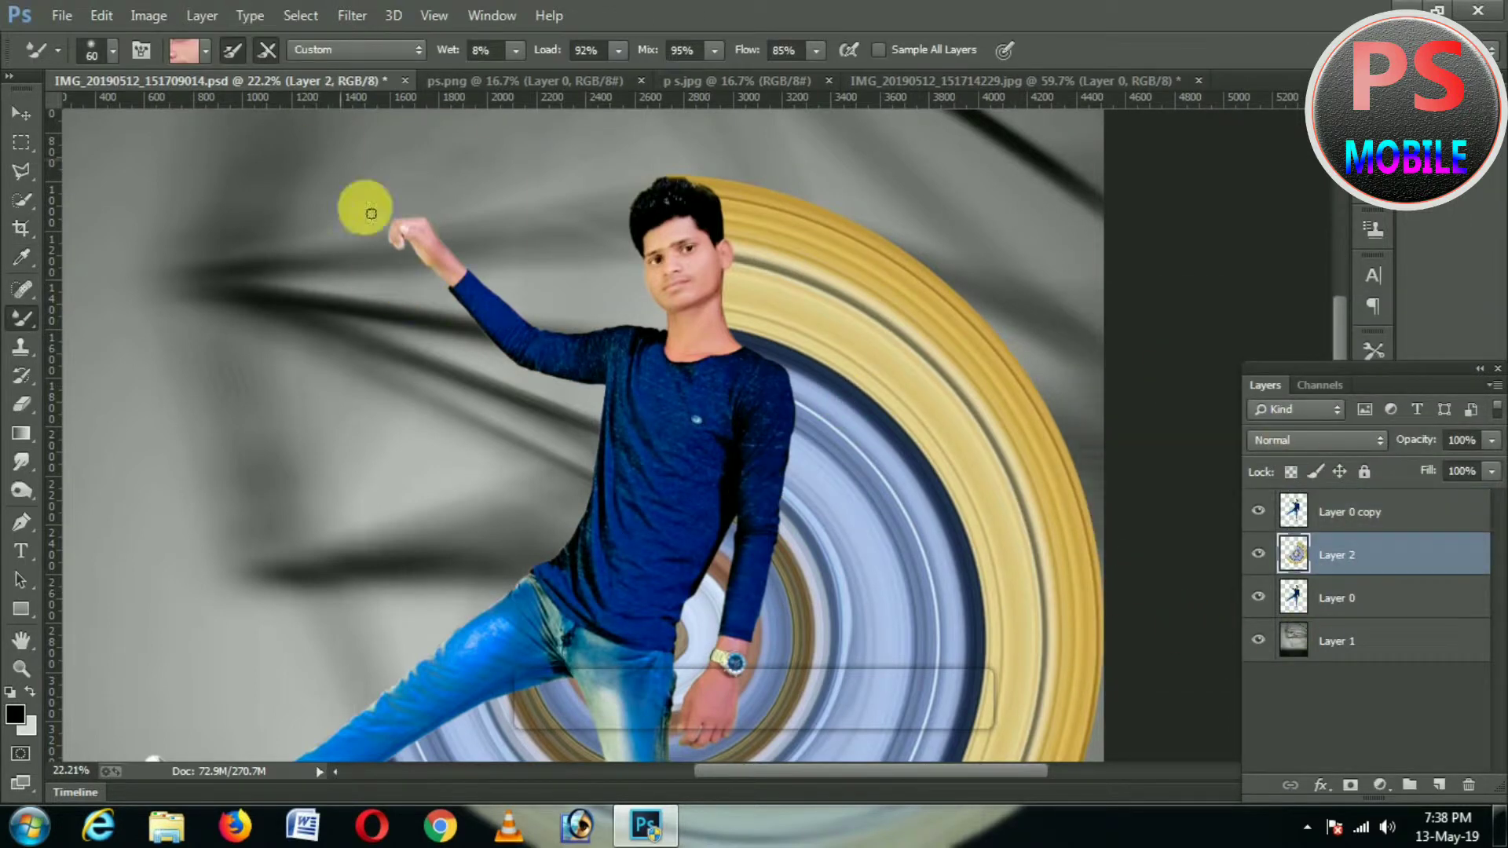
{"action": "scroll", "coordinate": [433, 265], "scroll_direction": "down", "scroll_amount": 1}
{"action": "left_click", "coordinate": [352, 16]}
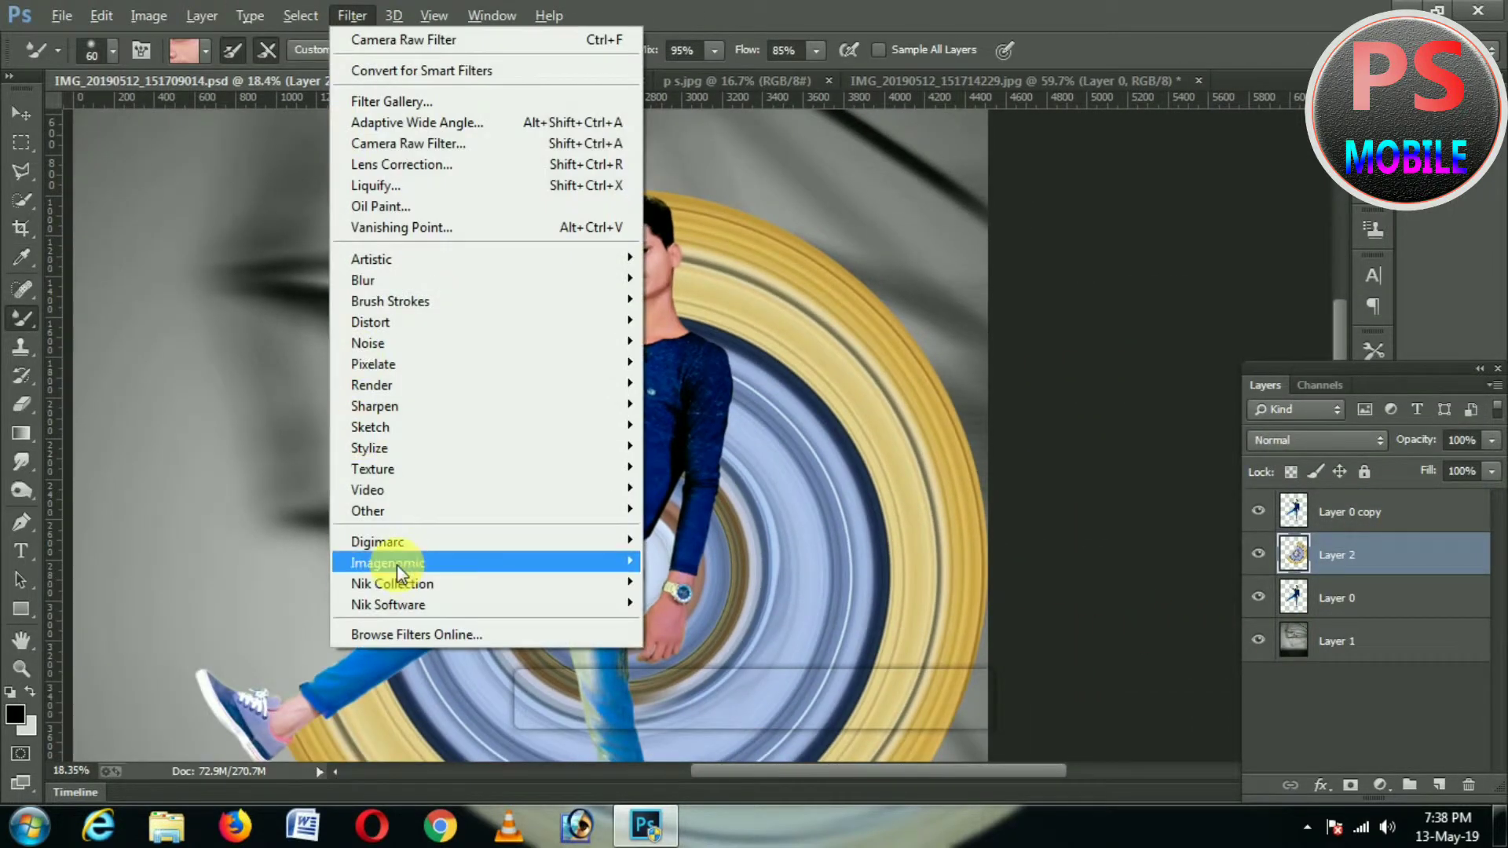
{"action": "left_click", "coordinate": [405, 146]}
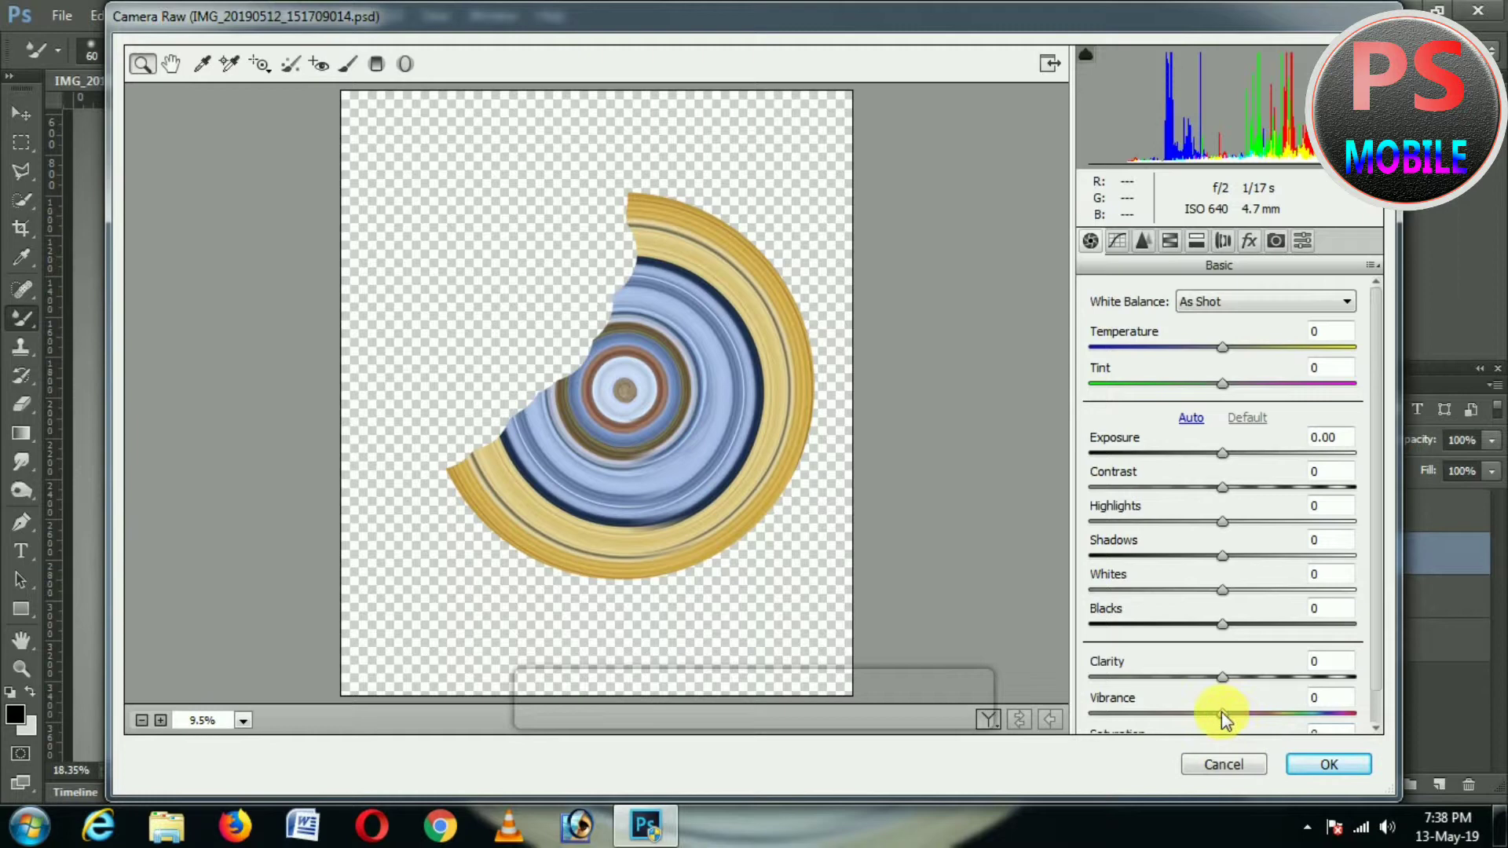
{"action": "left_click_drag", "start_coordinate": [1222, 711], "coordinate": [1303, 715]}
Set the circle's Aquas hue to +14, shift its Yellows hue towards green, set Greens saturation to +32 and strongly raise Blues saturation
{"action": "left_click", "coordinate": [1170, 240]}
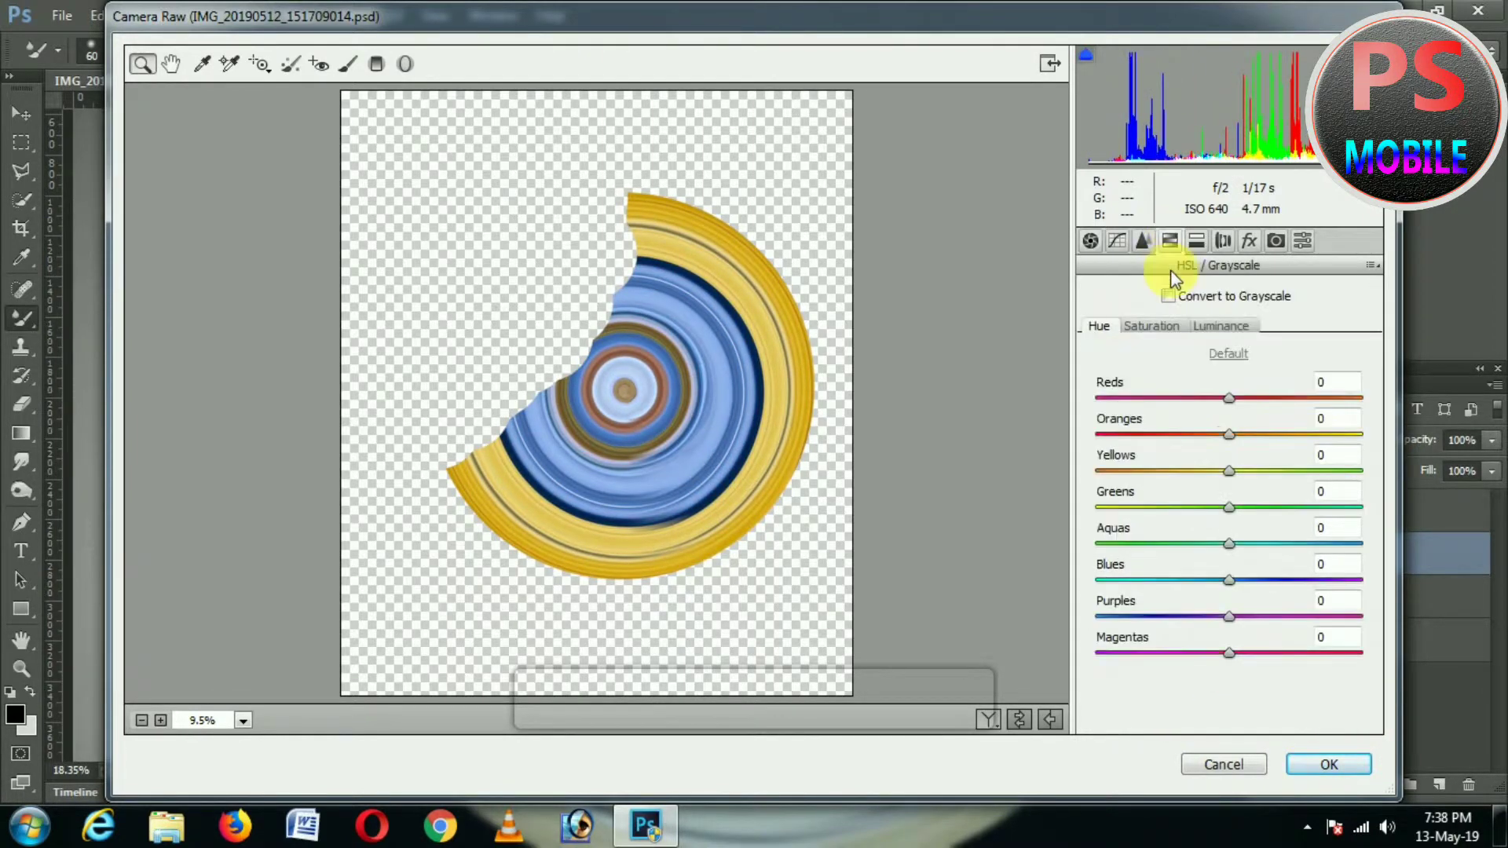
{"action": "left_click_drag", "start_coordinate": [1121, 553], "coordinate": [1126, 549]}
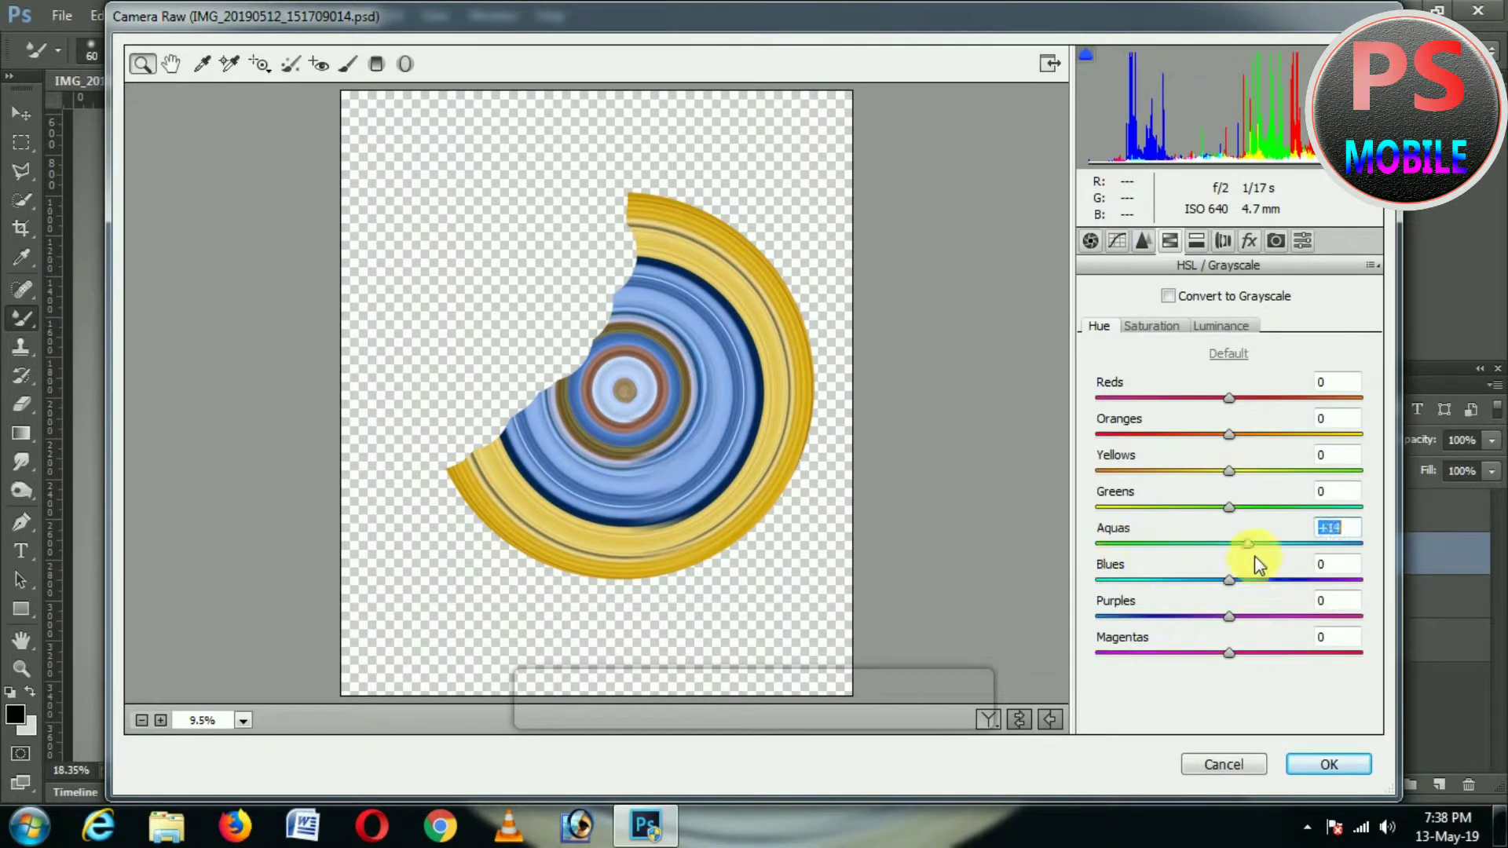
{"action": "left_click_drag", "start_coordinate": [1229, 471], "coordinate": [1257, 506]}
{"action": "left_click", "coordinate": [1151, 326]}
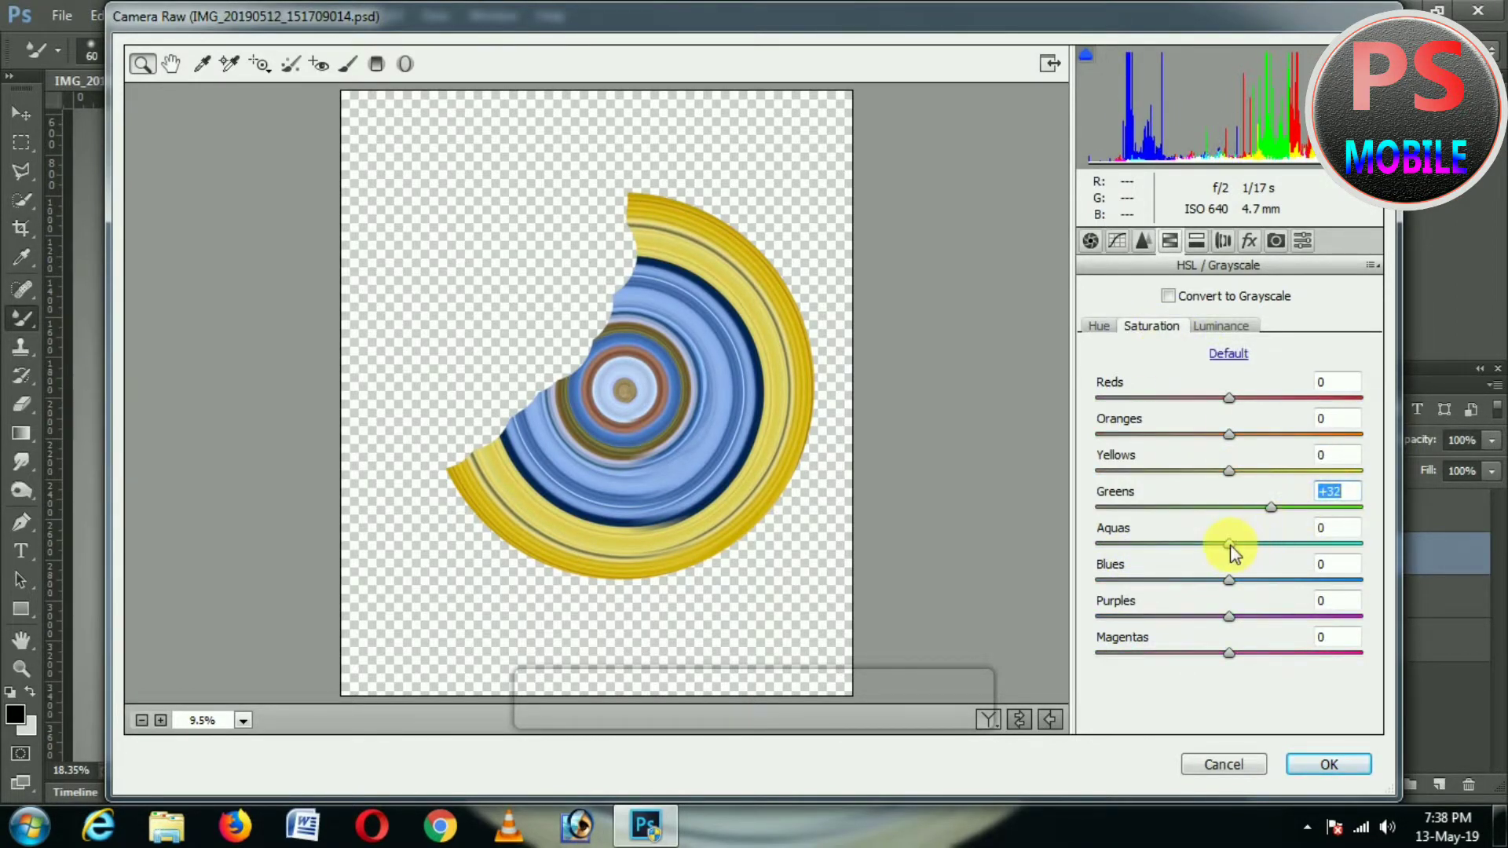
{"action": "left_click_drag", "start_coordinate": [1229, 581], "coordinate": [1346, 580]}
Set the circle's luminance to -18 for Blues and -53 for Greens, and apply the Camera Raw changes
{"action": "left_click", "coordinate": [1225, 336]}
{"action": "mouse_move", "coordinate": [1230, 581]}
{"action": "left_mouse_down"}
{"action": "mouse_move", "coordinate": [1167, 580]}
{"action": "mouse_move", "coordinate": [1204, 581]}
{"action": "left_mouse_up"}
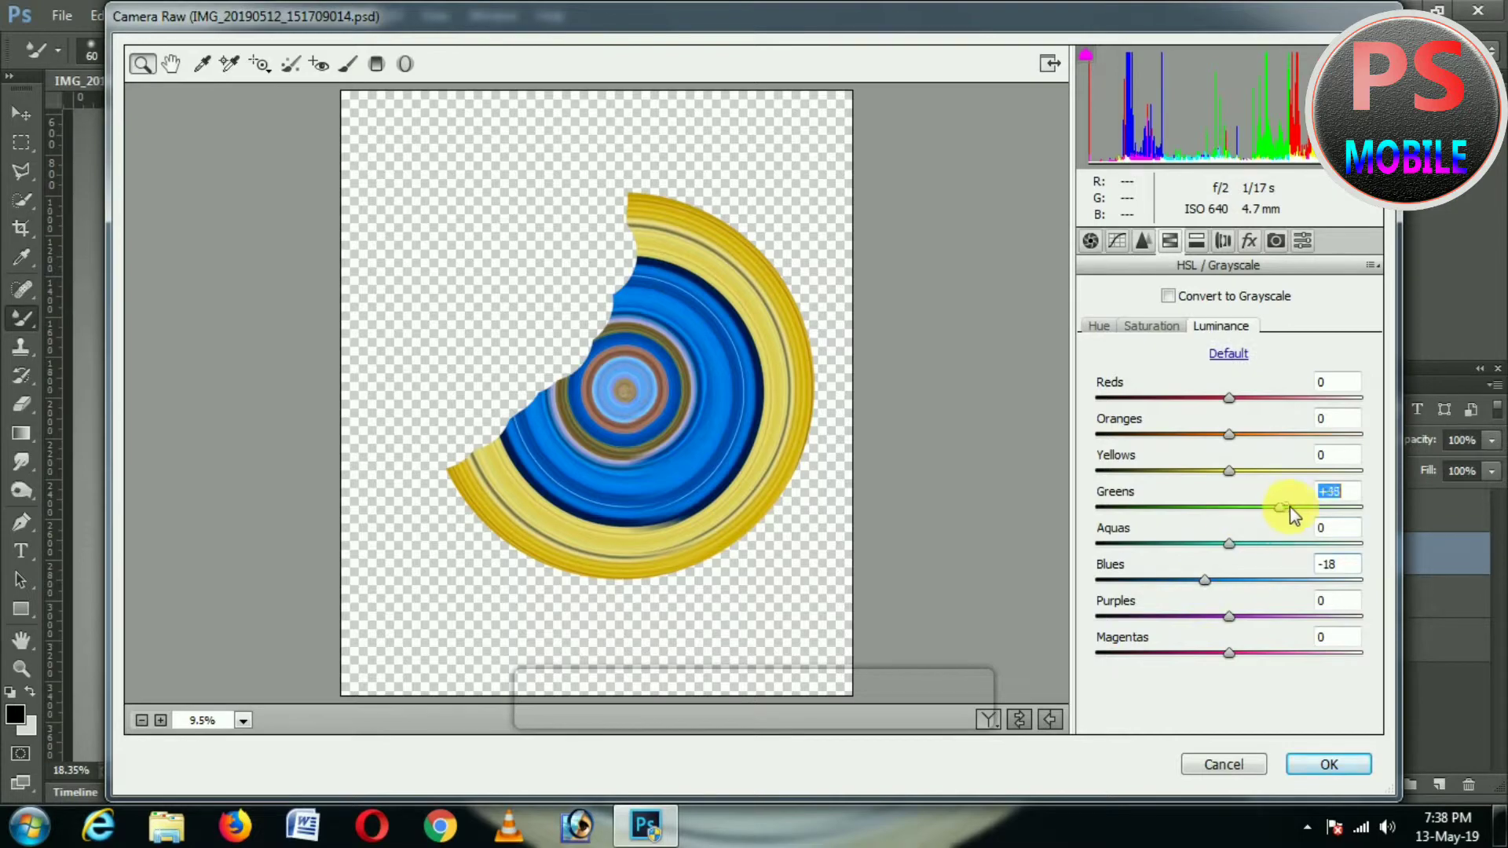
{"action": "left_click_drag", "start_coordinate": [1289, 507], "coordinate": [1181, 508]}
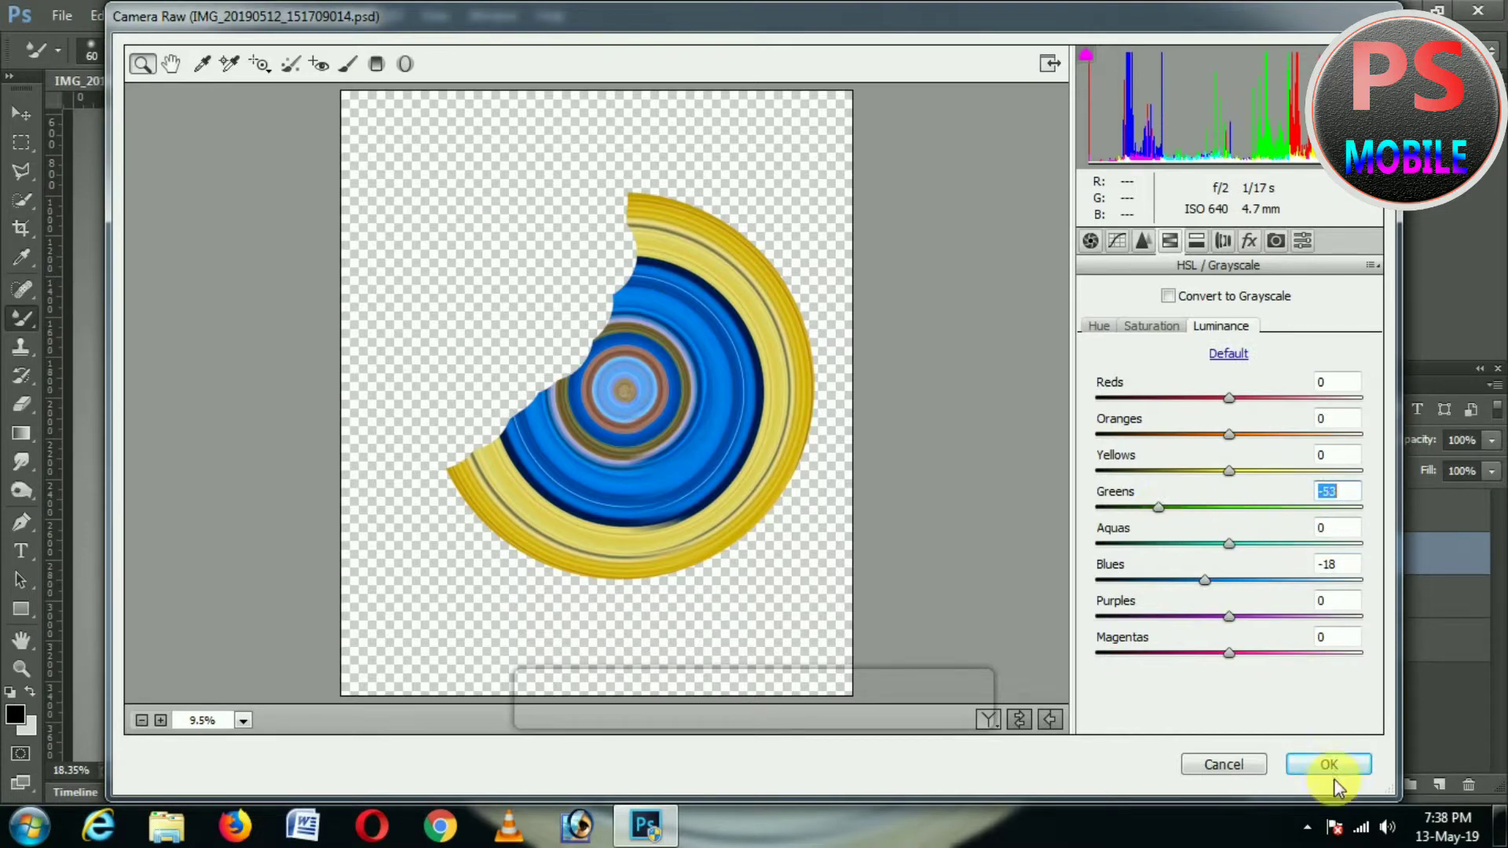
{"action": "left_click", "coordinate": [1334, 773]}
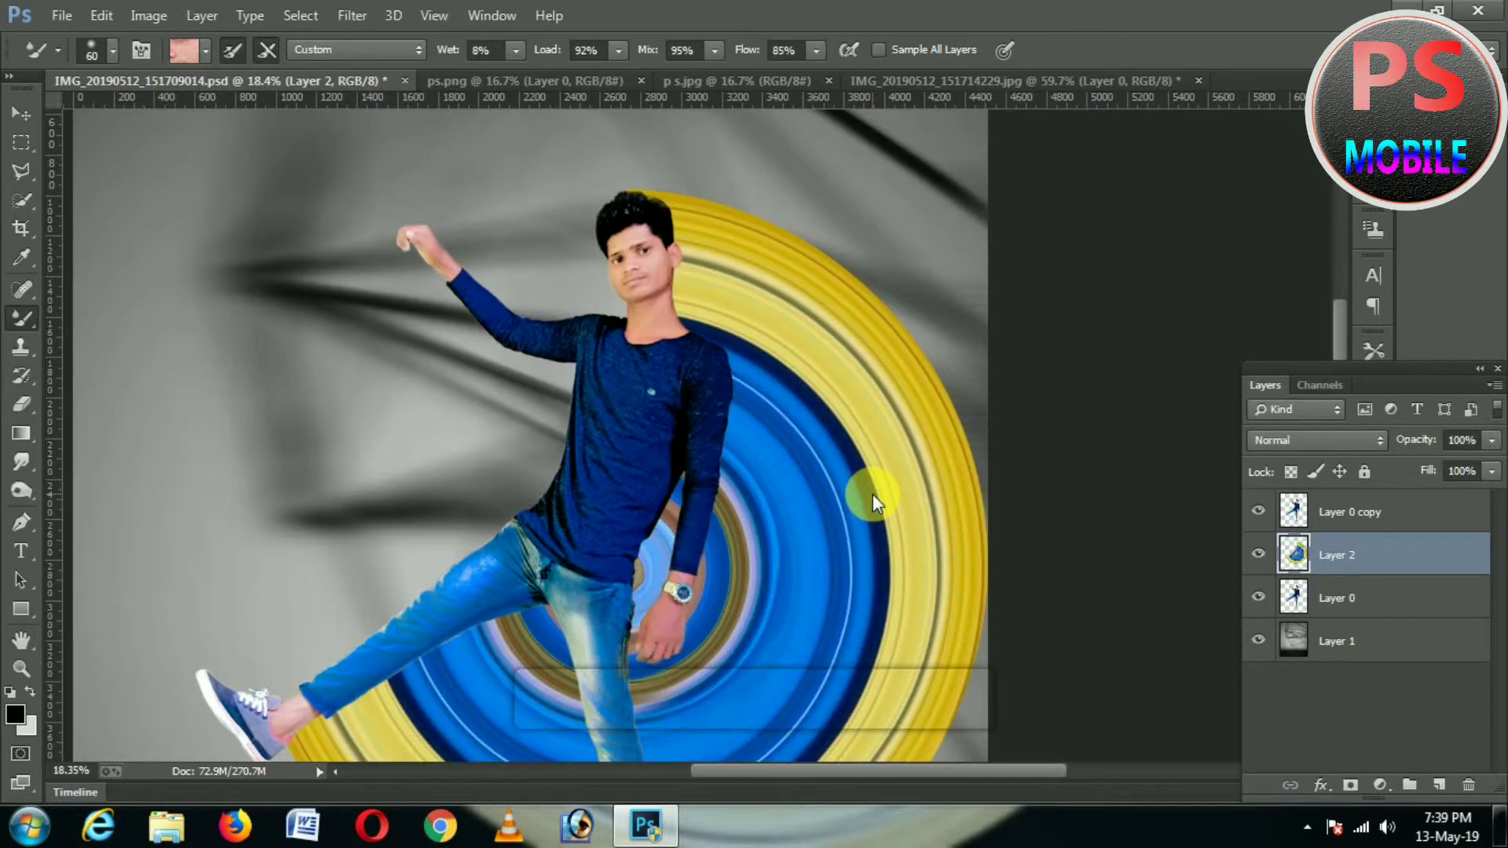
Add a new empty layer and place it between the man's layer copy and the circle layer
{"action": "scroll", "coordinate": [825, 562], "scroll_direction": "down", "scroll_amount": 3}
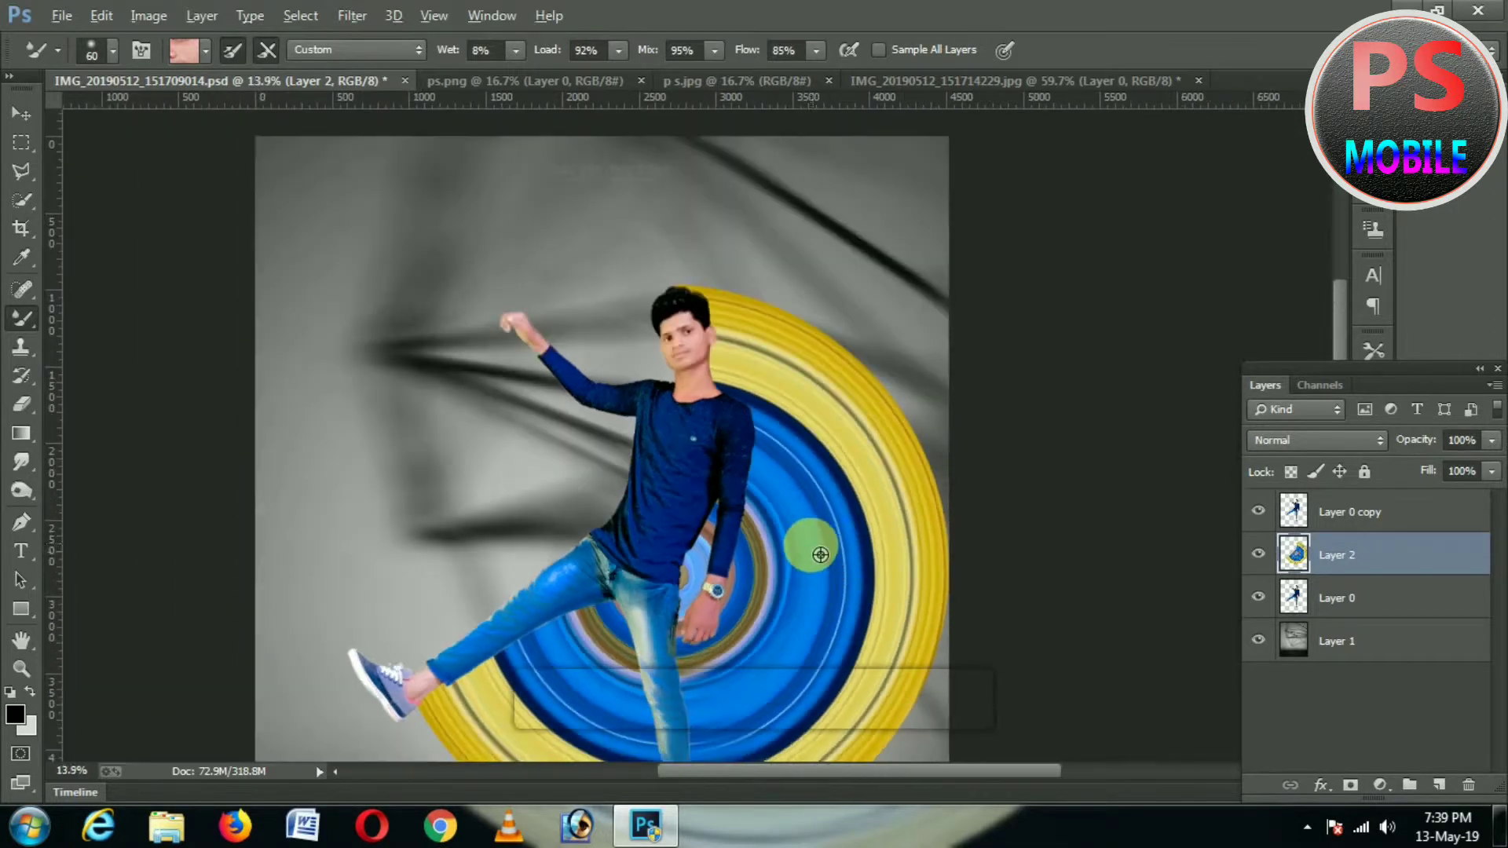
{"action": "scroll", "coordinate": [781, 509], "scroll_direction": "up", "scroll_amount": 1}
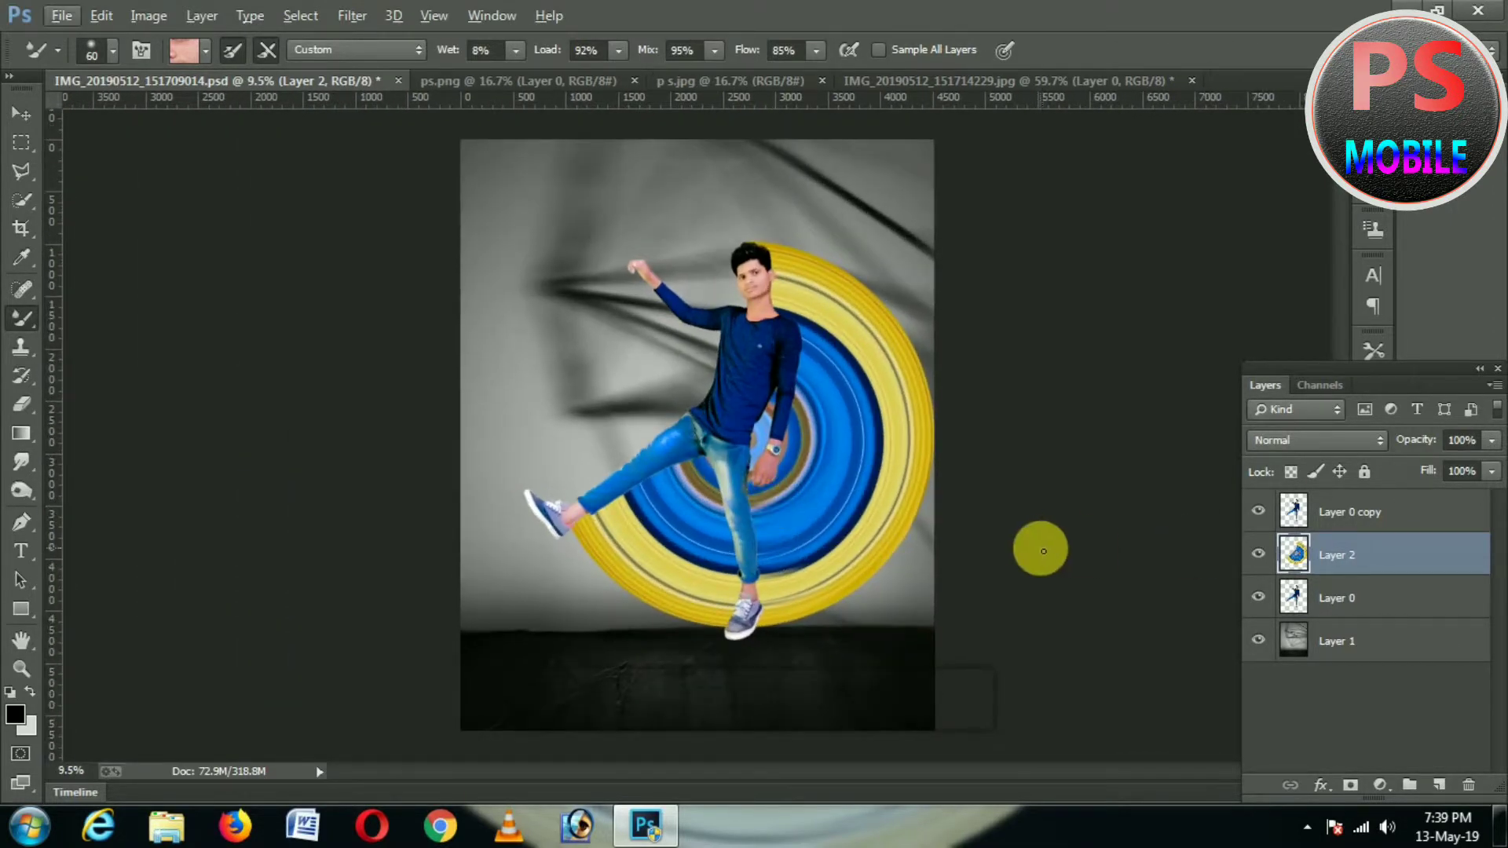
{"action": "left_click", "coordinate": [1296, 511]}
{"action": "right_click", "coordinate": [1296, 511]}
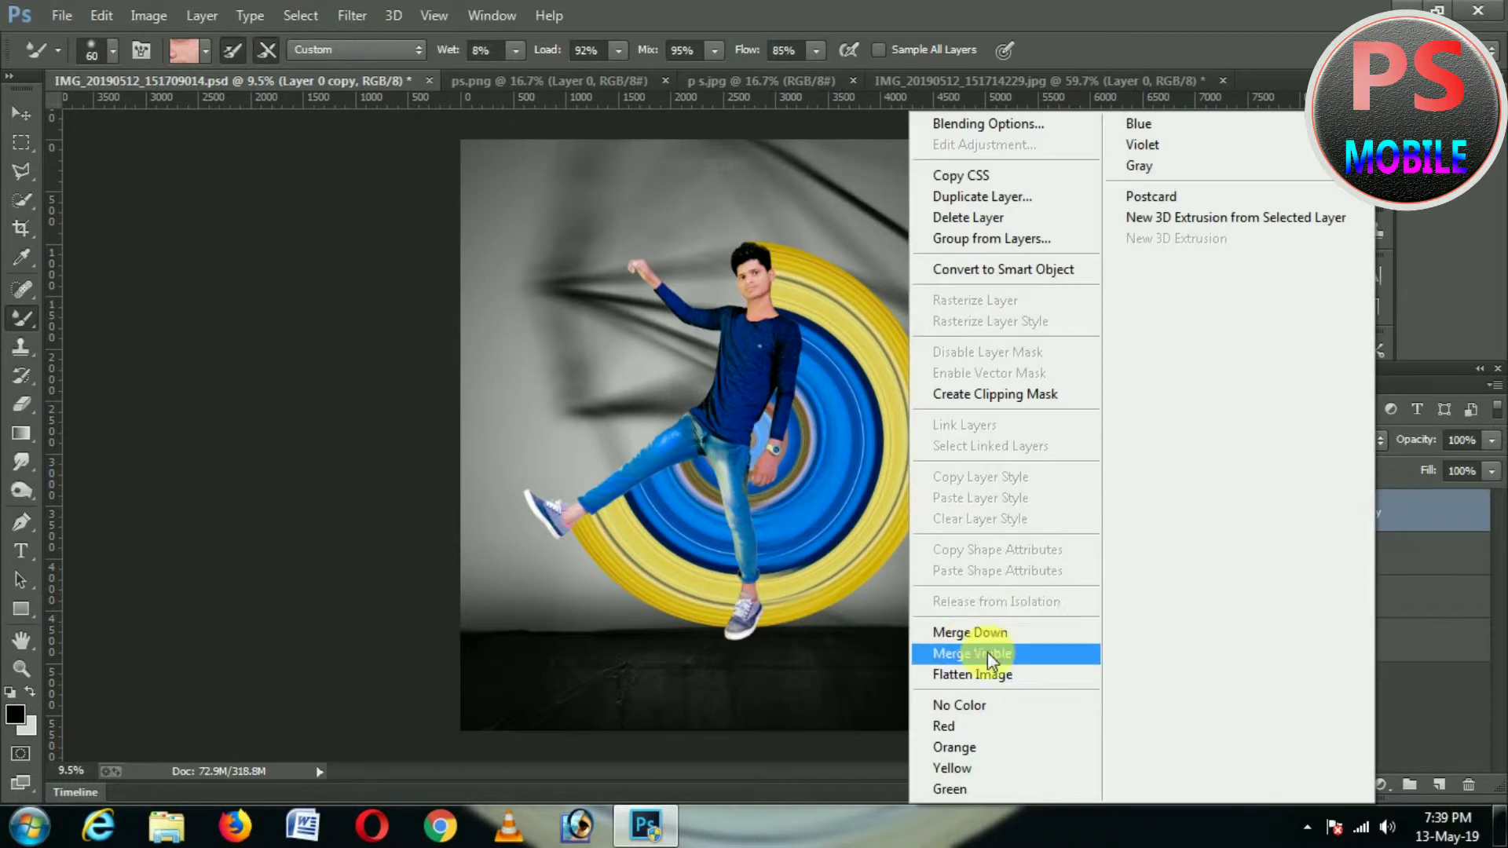
{"action": "left_click", "coordinate": [1447, 717]}
{"action": "left_click", "coordinate": [1439, 784]}
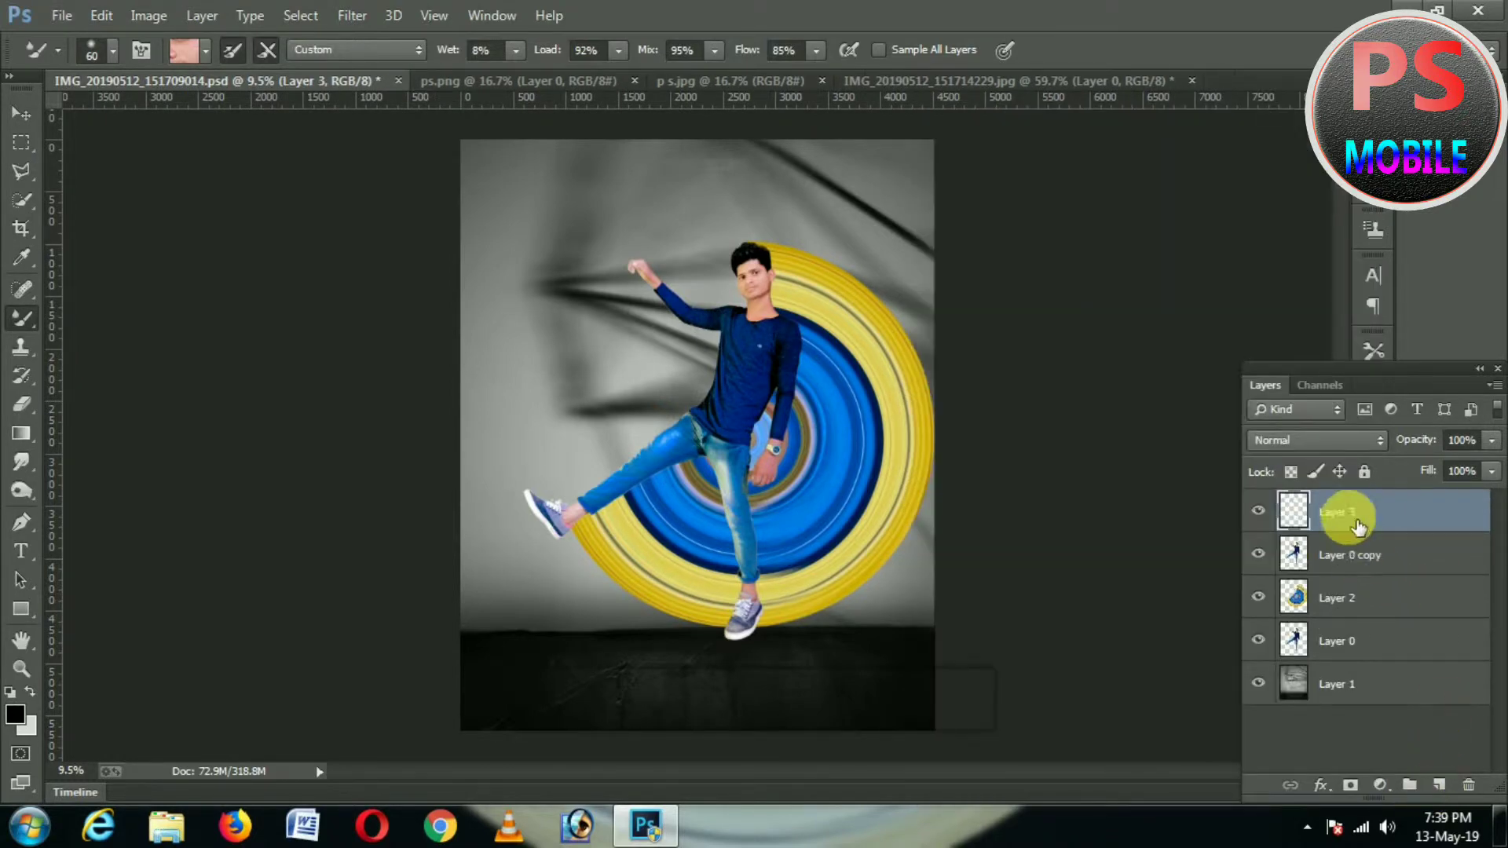
{"action": "left_click_drag", "start_coordinate": [1358, 524], "coordinate": [1347, 580]}
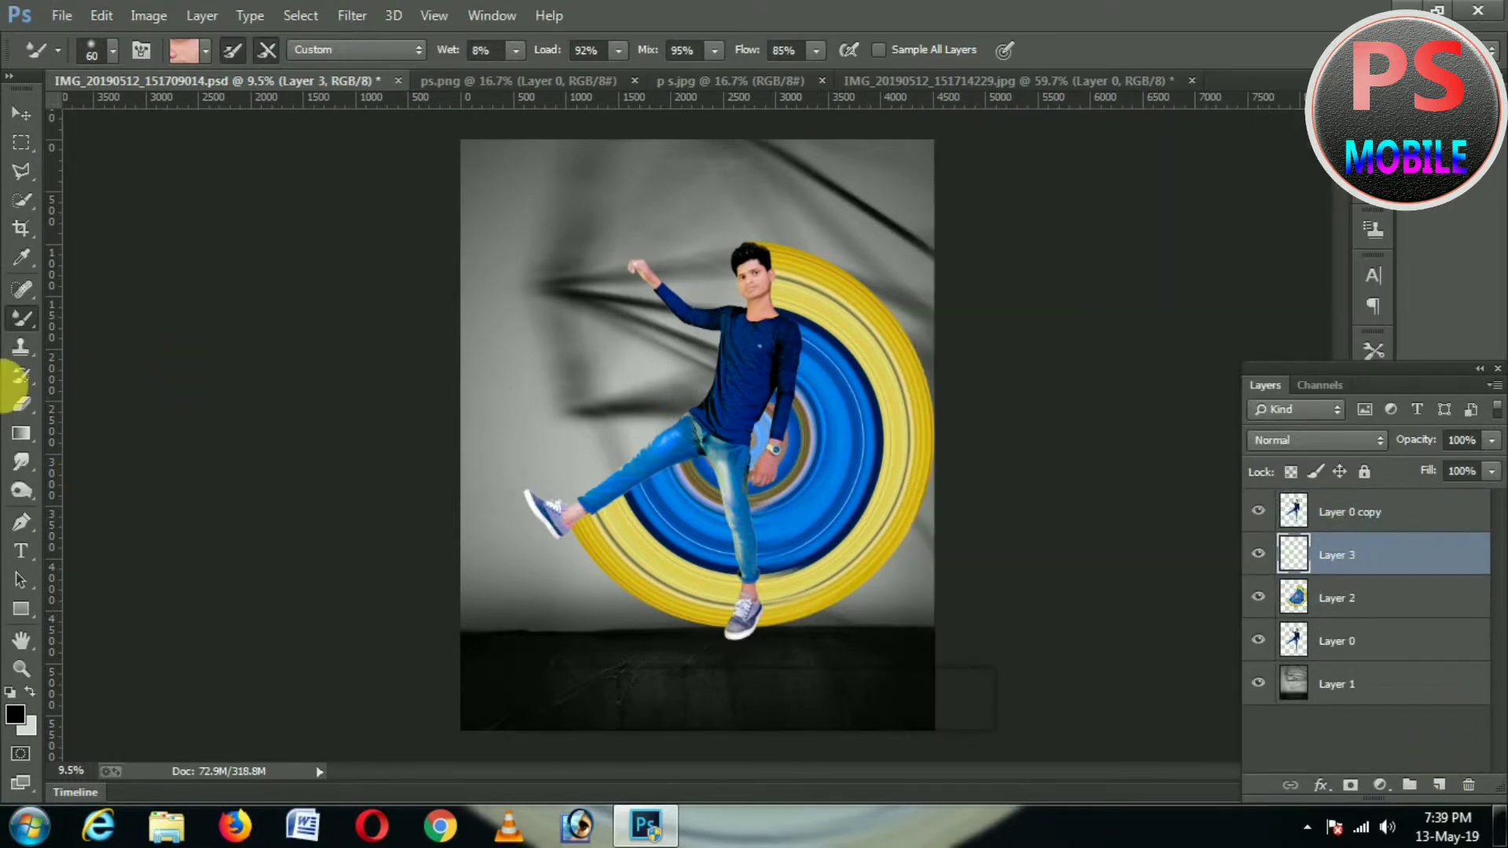
Paint a soft black shadow around and beneath the standing foot's shoe on the new layer with the 125 px Brush
{"action": "right_click", "coordinate": [24, 330]}
{"action": "left_click", "coordinate": [86, 311]}
{"action": "left_click", "coordinate": [30, 691]}
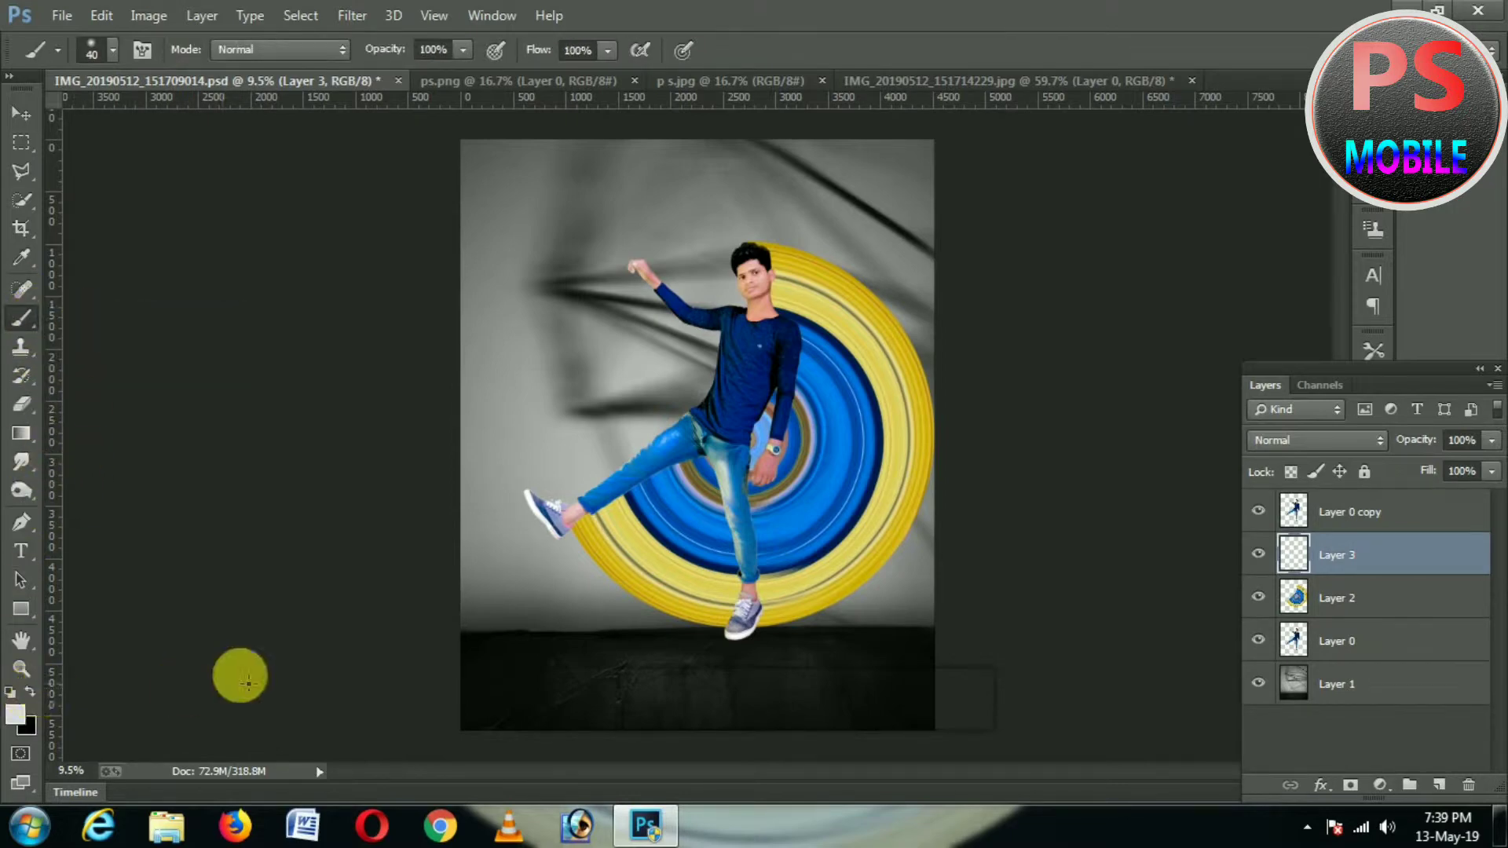
{"action": "scroll", "coordinate": [600, 615], "scroll_direction": "up", "scroll_amount": 5}
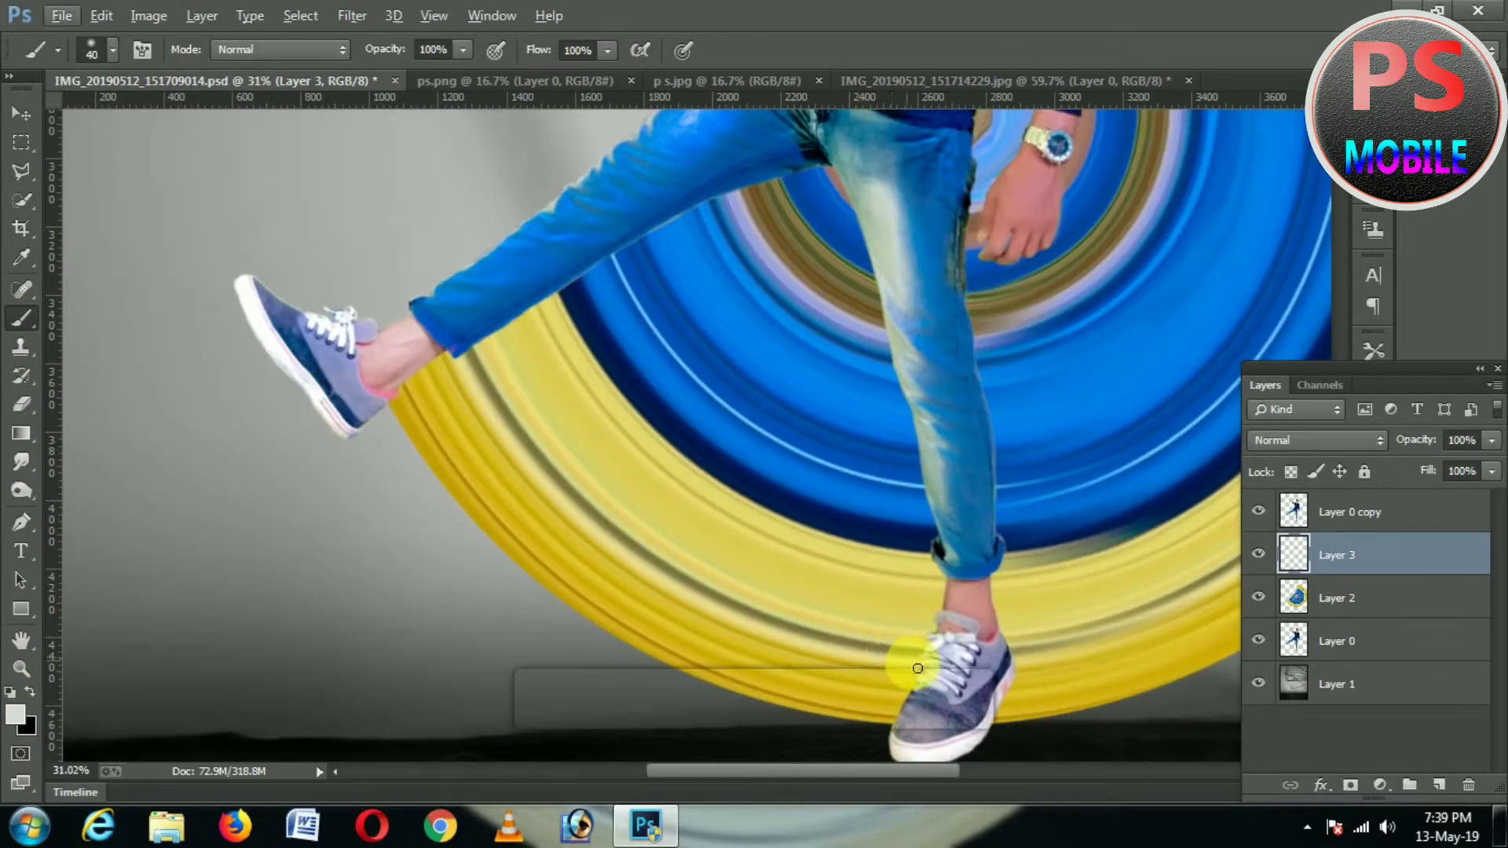
{"action": "left_click_drag", "start_coordinate": [985, 659], "coordinate": [802, 354]}
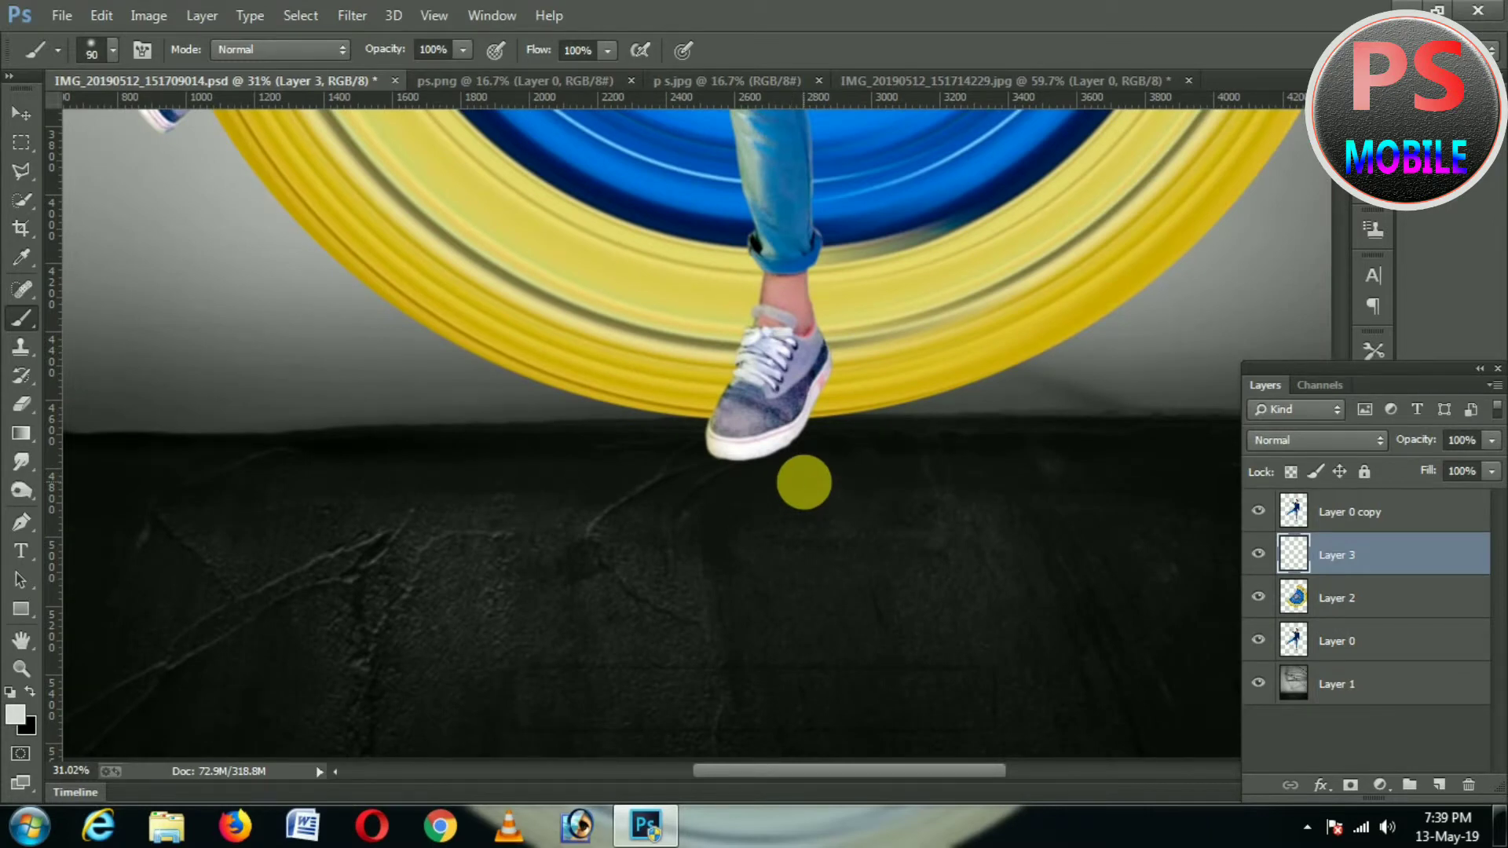
{"action": "key", "text": "bracketright"}
{"action": "key", "text": "bracketright"}
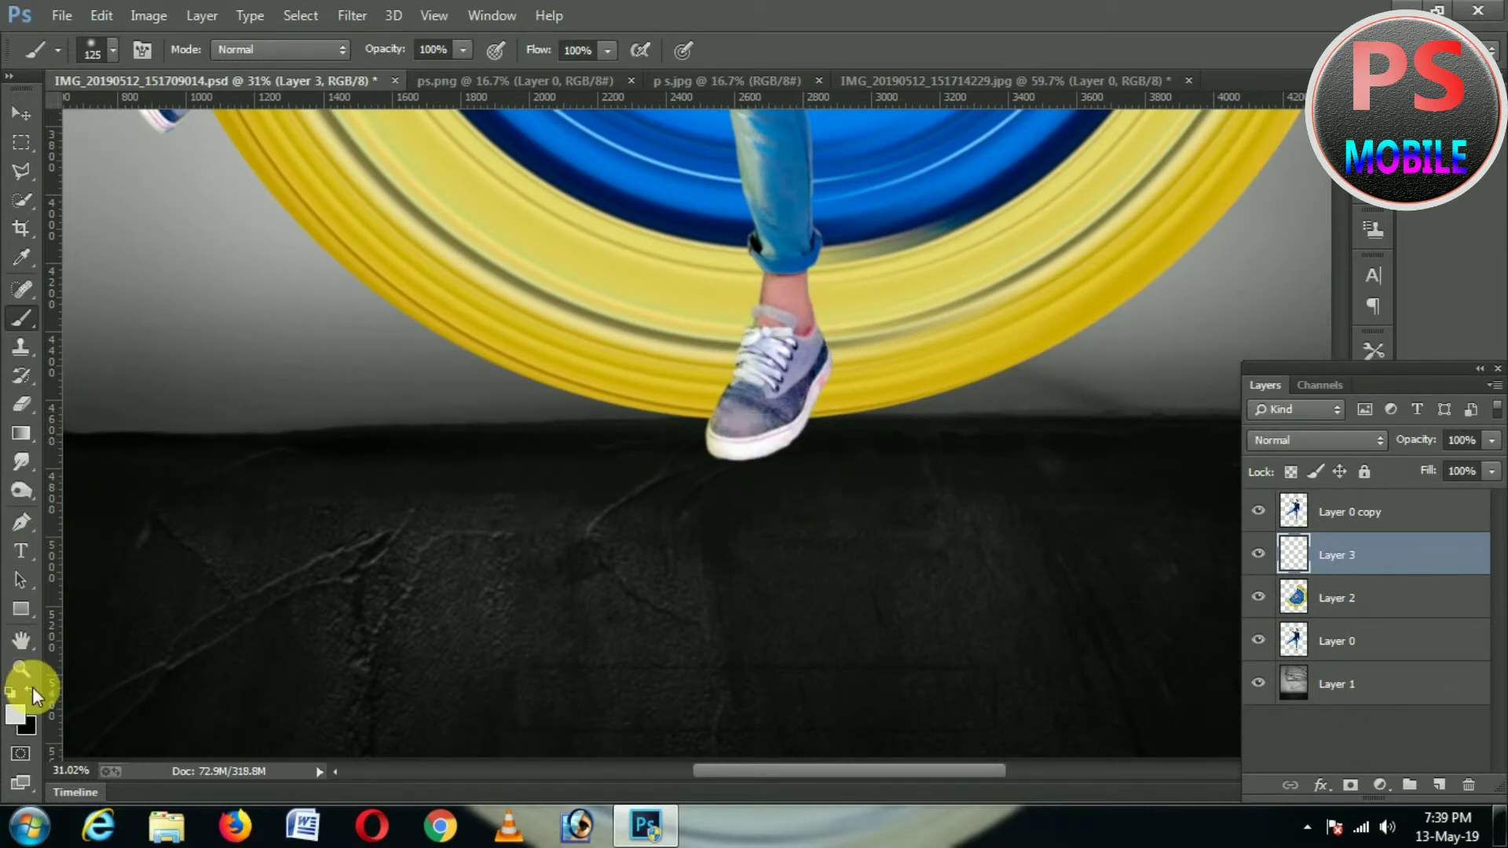
{"action": "left_click_drag", "start_coordinate": [737, 441], "coordinate": [730, 472]}
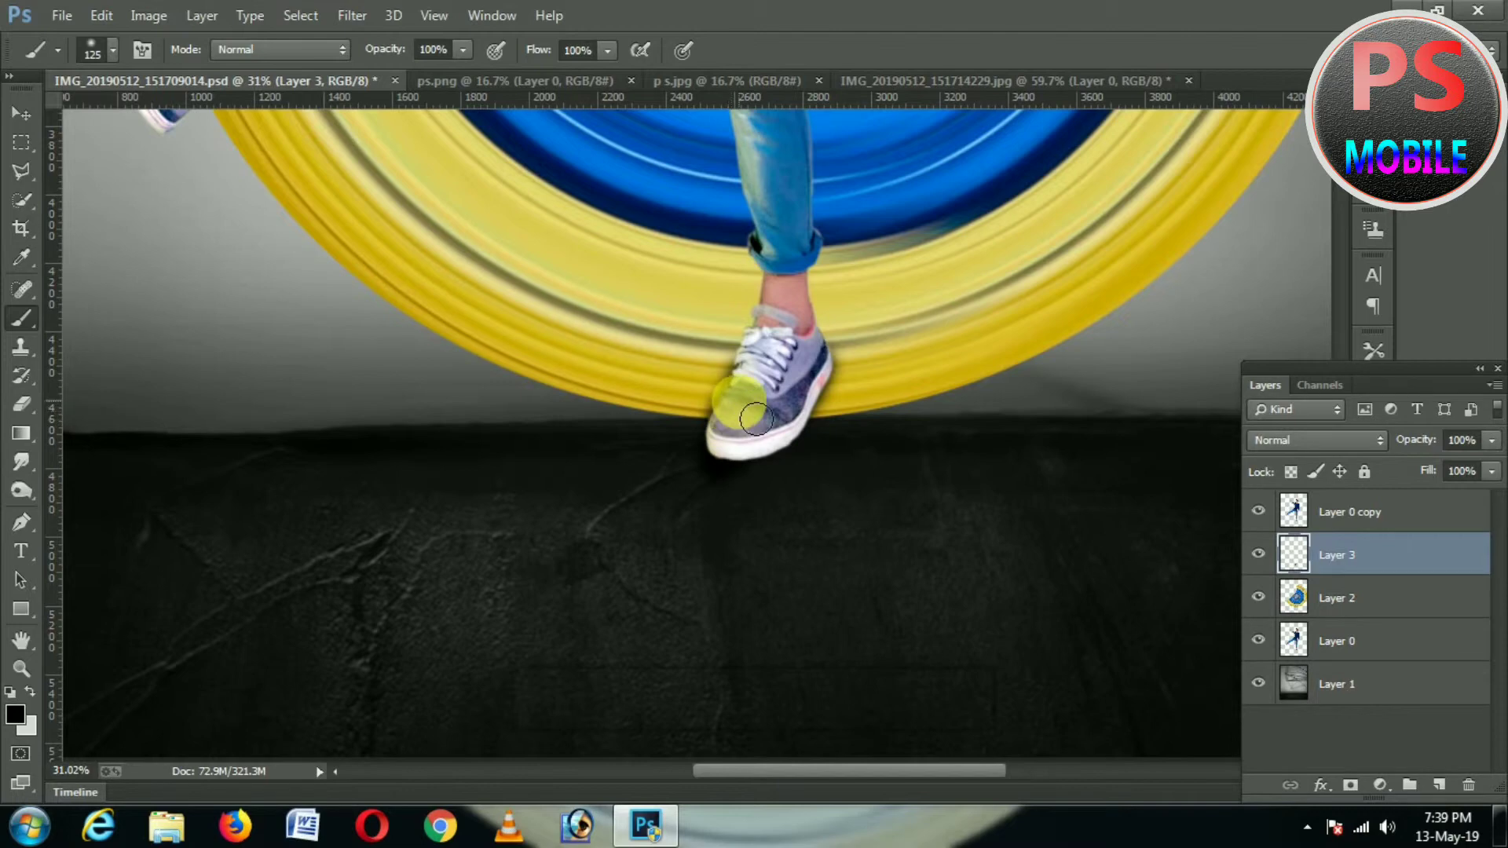
Lower the shoe shadow layer's opacity to 84% and merge it down into the circle layer
{"action": "left_click", "coordinate": [1490, 441]}
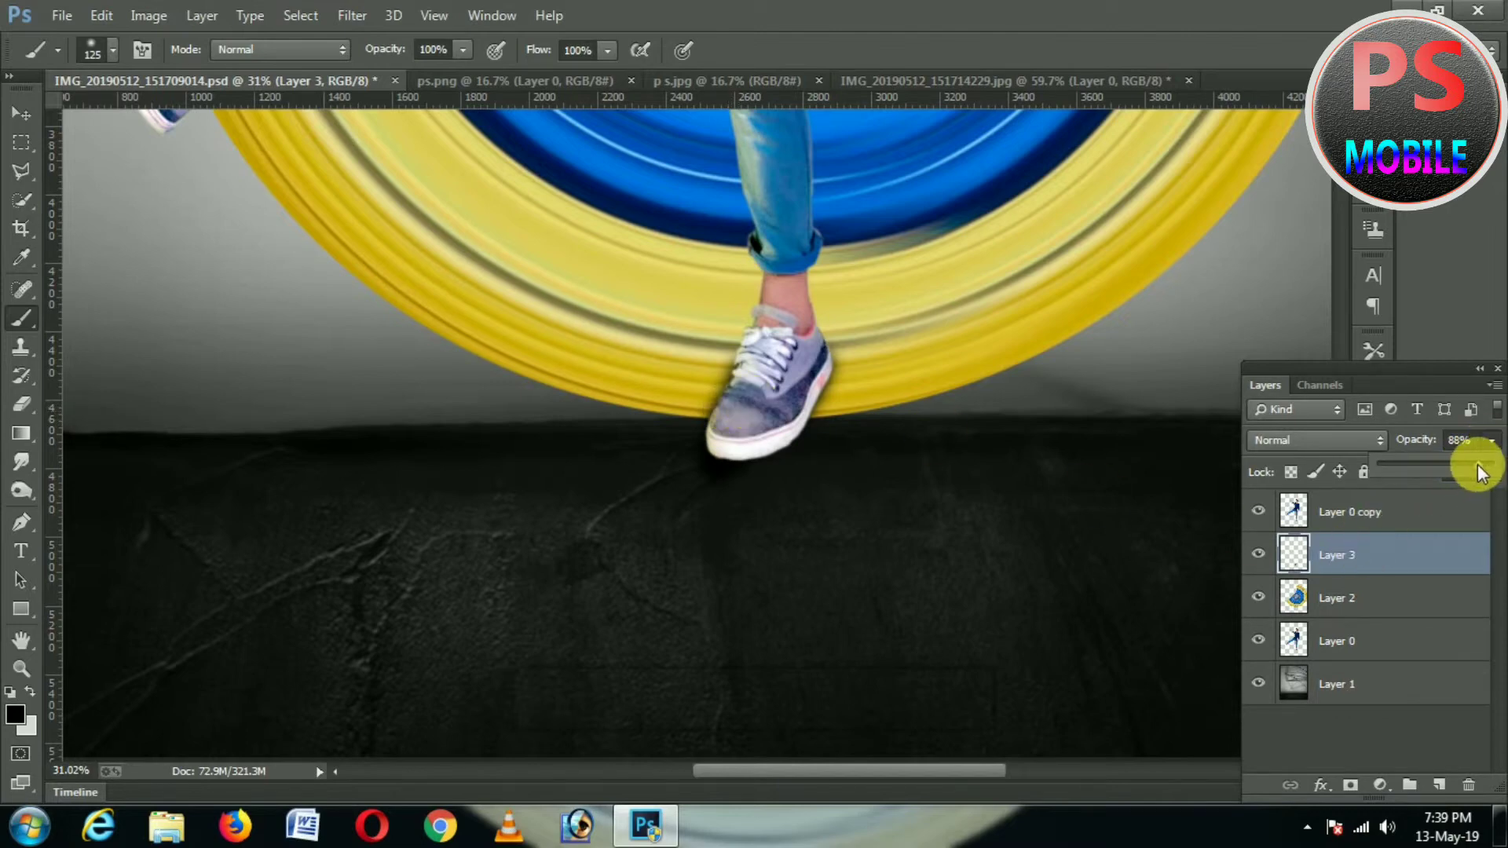
{"action": "right_click", "coordinate": [1376, 555]}
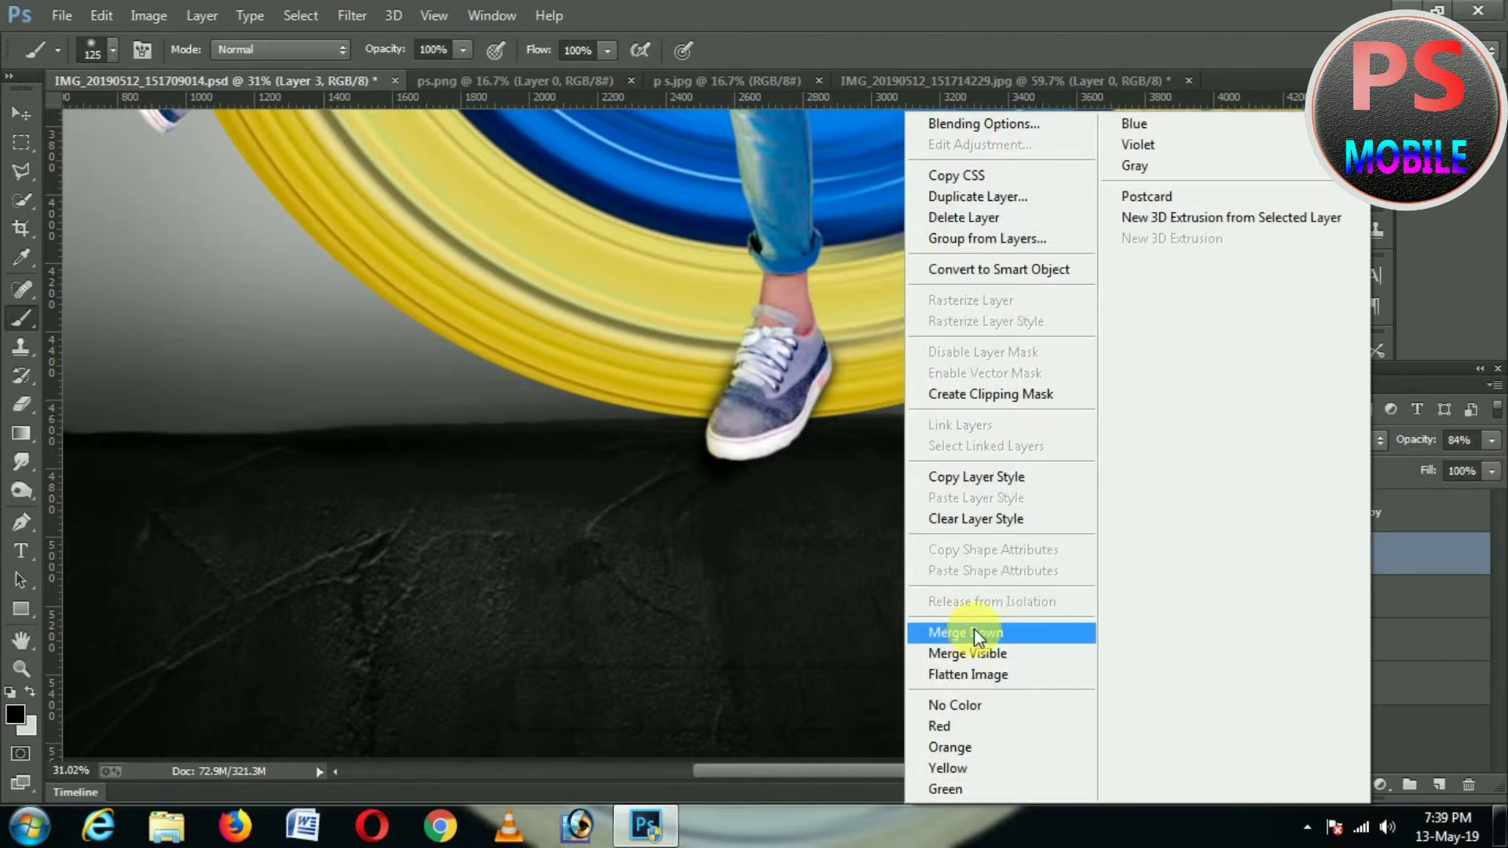
{"action": "left_click", "coordinate": [976, 630]}
Merge the man's layer copy down into the circle layer, and merge that combined layer into Layer 0
{"action": "right_click", "coordinate": [1363, 525]}
{"action": "left_click", "coordinate": [953, 629]}
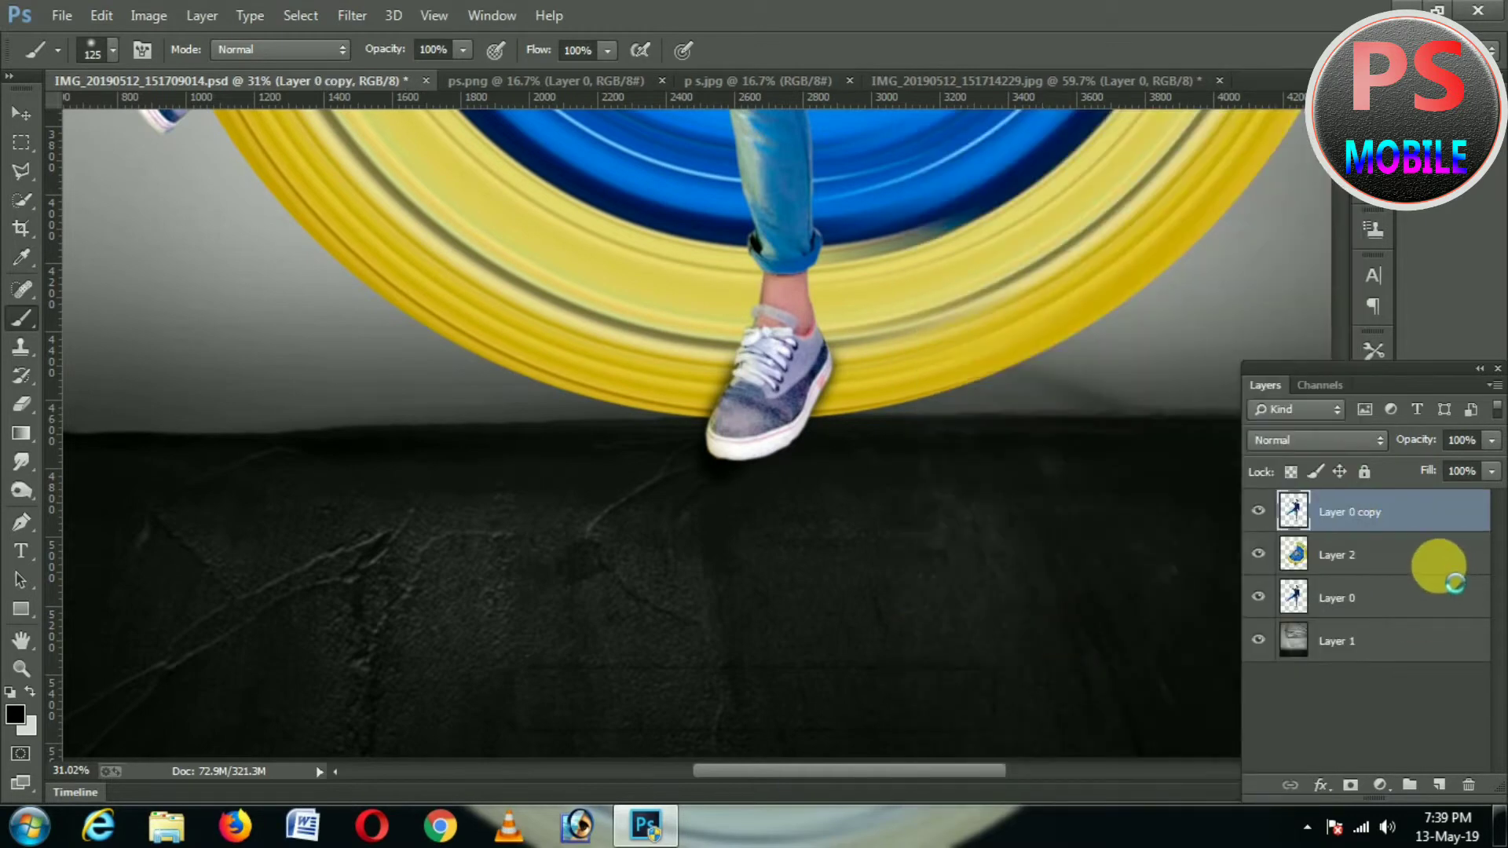
{"action": "right_click", "coordinate": [1292, 515]}
{"action": "left_click", "coordinate": [976, 631]}
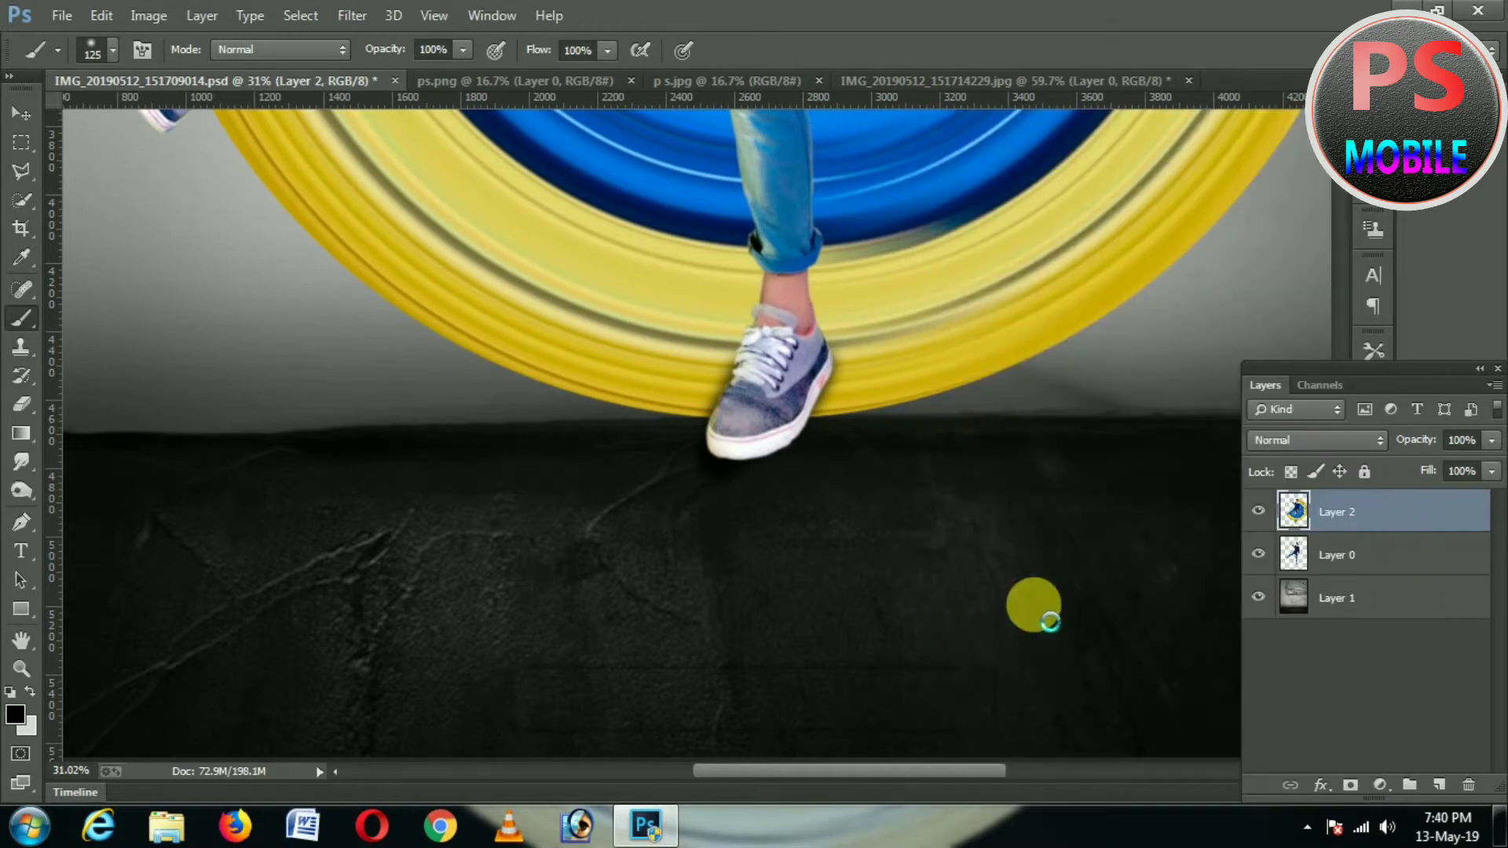
{"action": "scroll", "coordinate": [1006, 620], "scroll_direction": "down", "scroll_amount": 5}
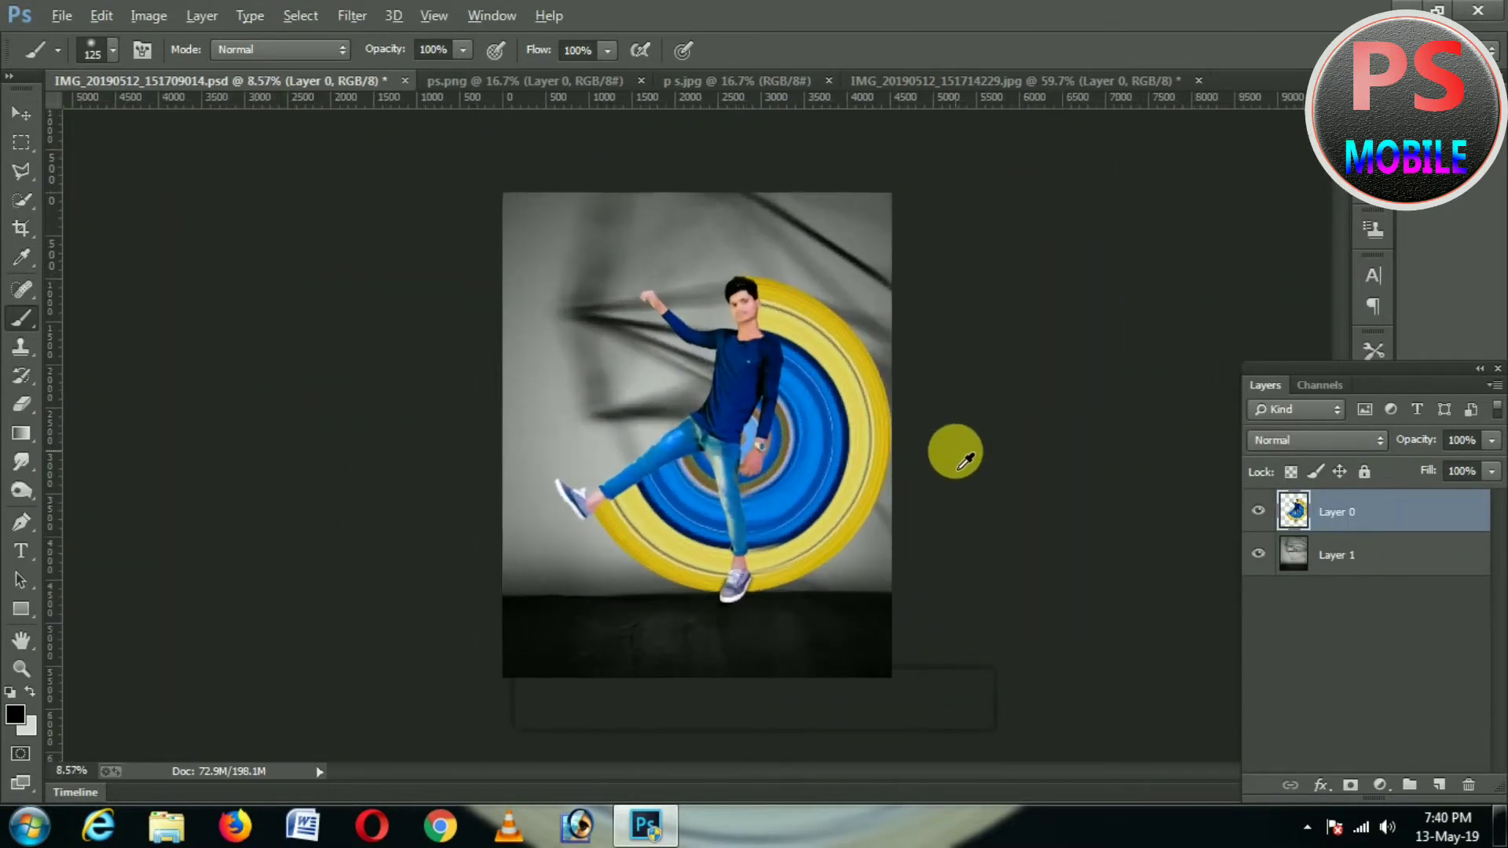
Try merging the combined man-and-circle layer down into the grey background layer
{"action": "right_click", "coordinate": [1365, 515]}
{"action": "left_click", "coordinate": [964, 630]}
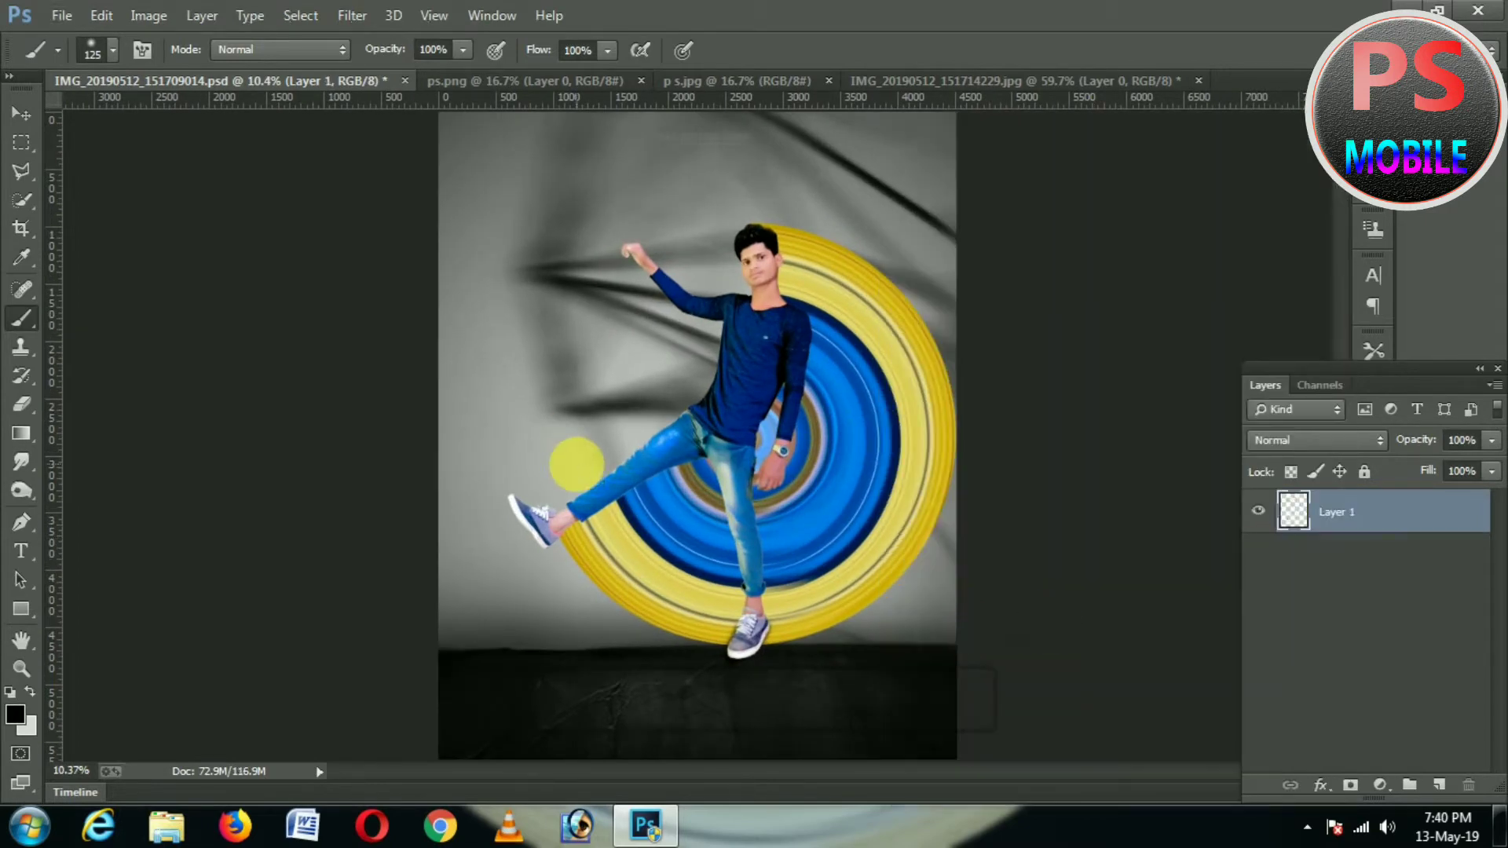
{"action": "scroll", "coordinate": [701, 506], "scroll_direction": "down", "scroll_amount": 1}
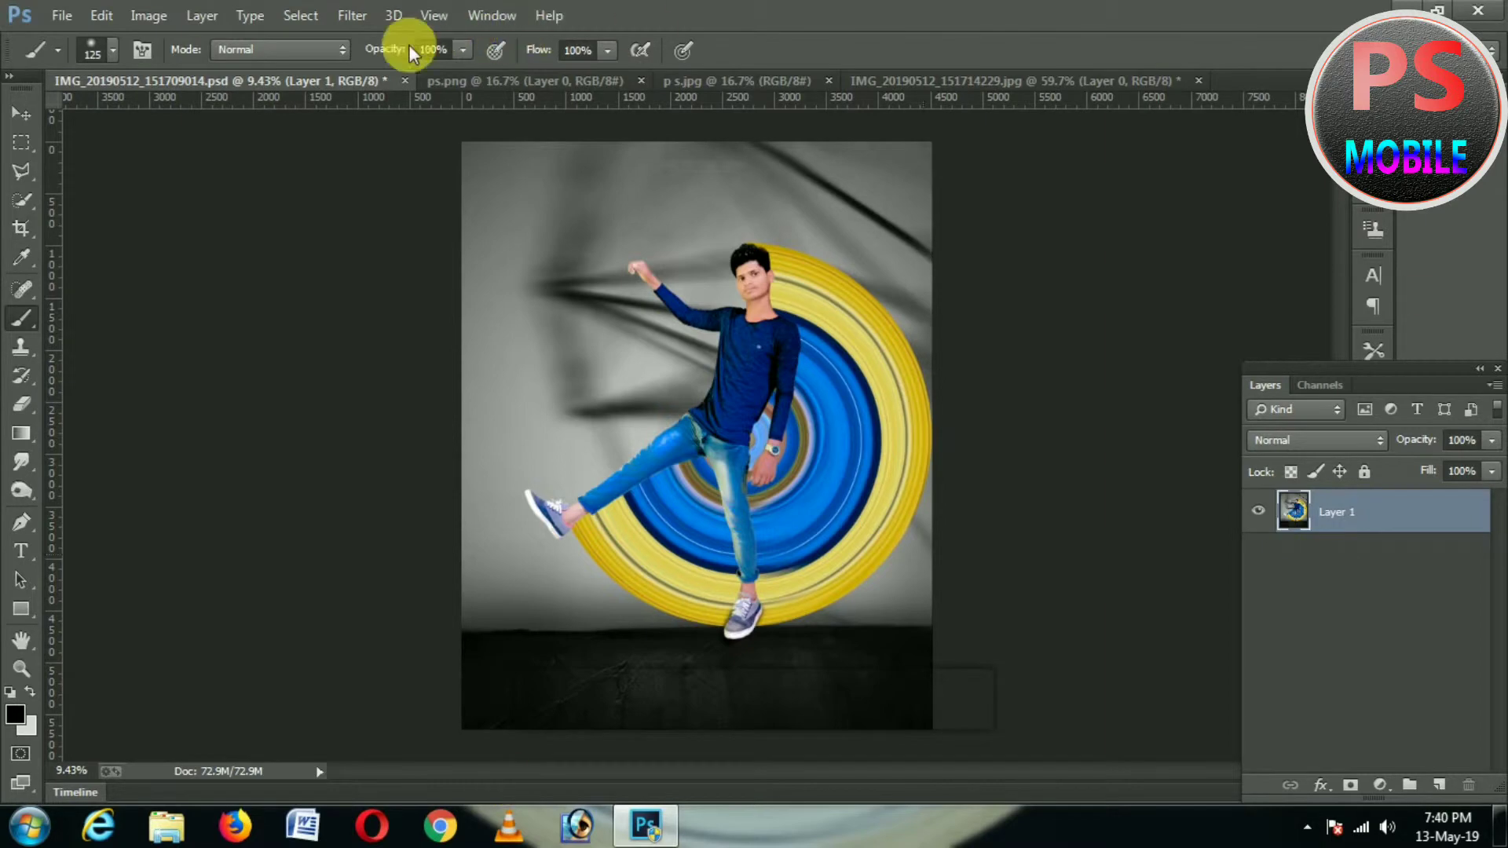
Open the merged image in the Camera Raw Filter, set Vibrance to -3 and apply it
{"action": "left_click", "coordinate": [352, 17]}
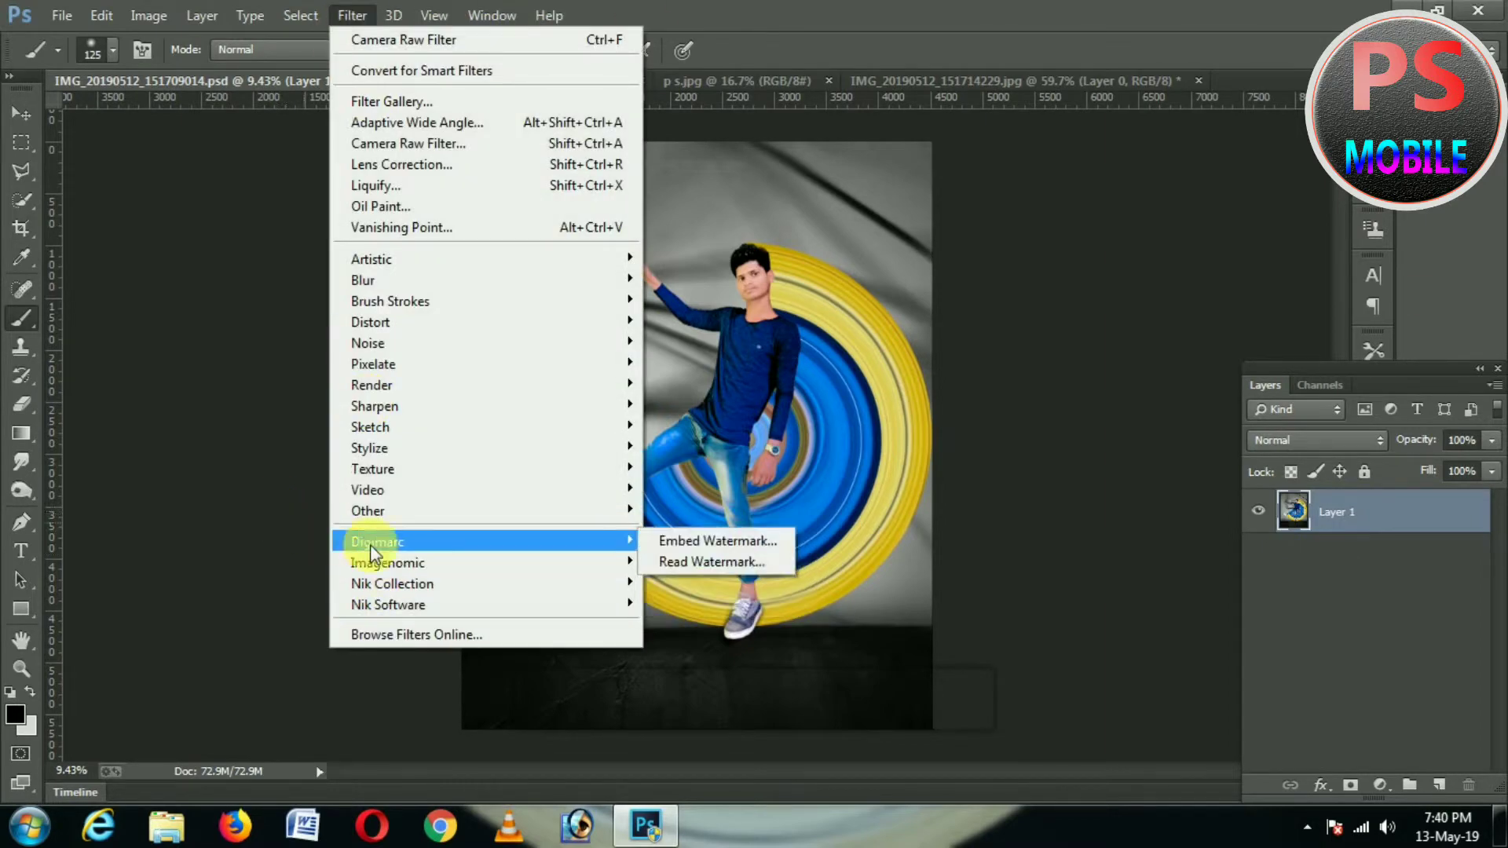
{"action": "left_click", "coordinate": [393, 143]}
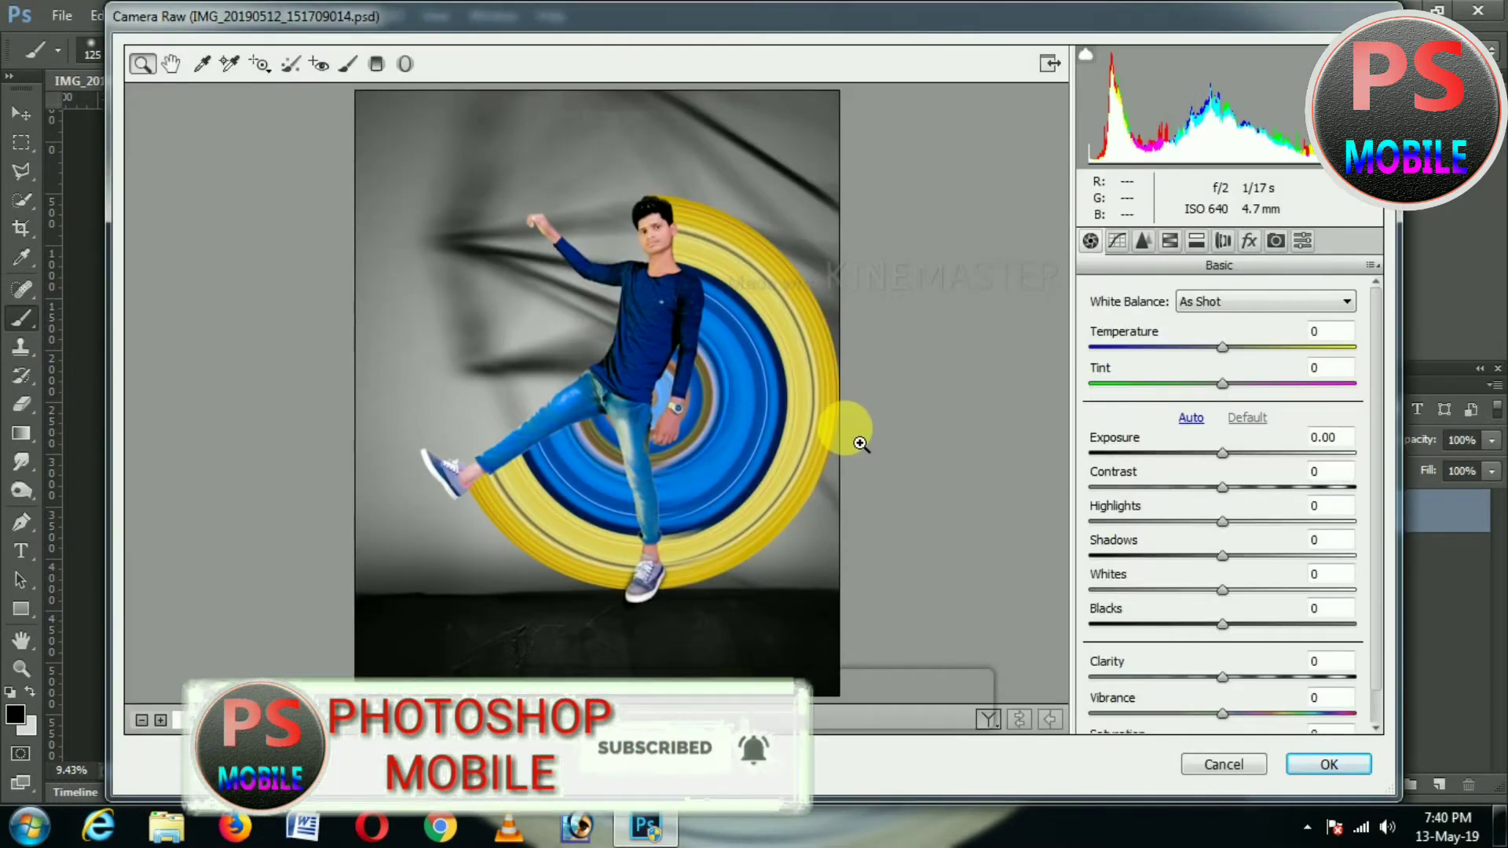
{"action": "left_click", "coordinate": [1218, 713]}
{"action": "left_click_drag", "start_coordinate": [1212, 714], "coordinate": [1214, 718]}
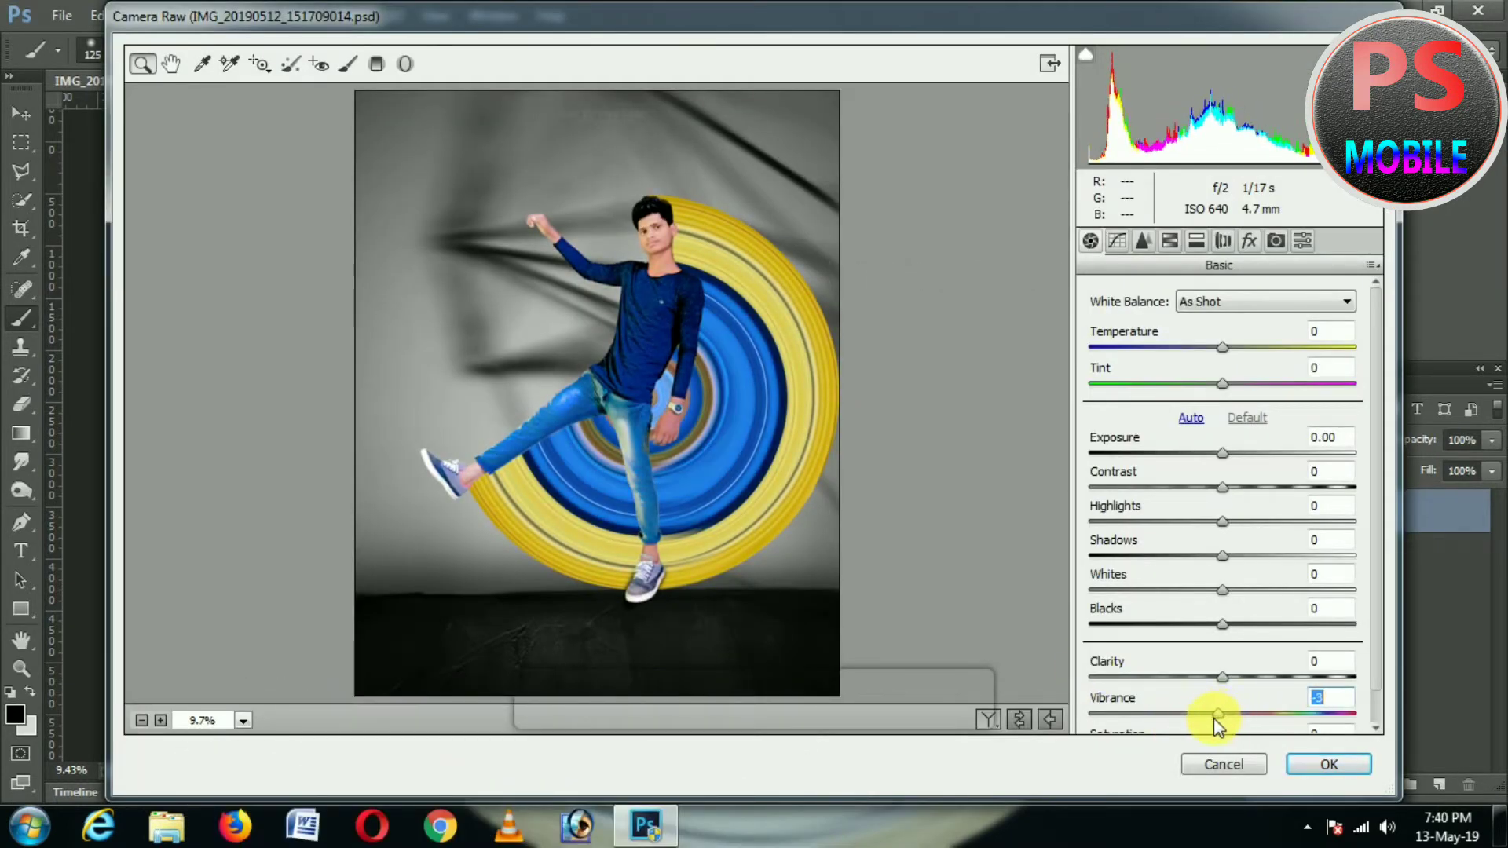
{"action": "left_click", "coordinate": [1335, 765]}
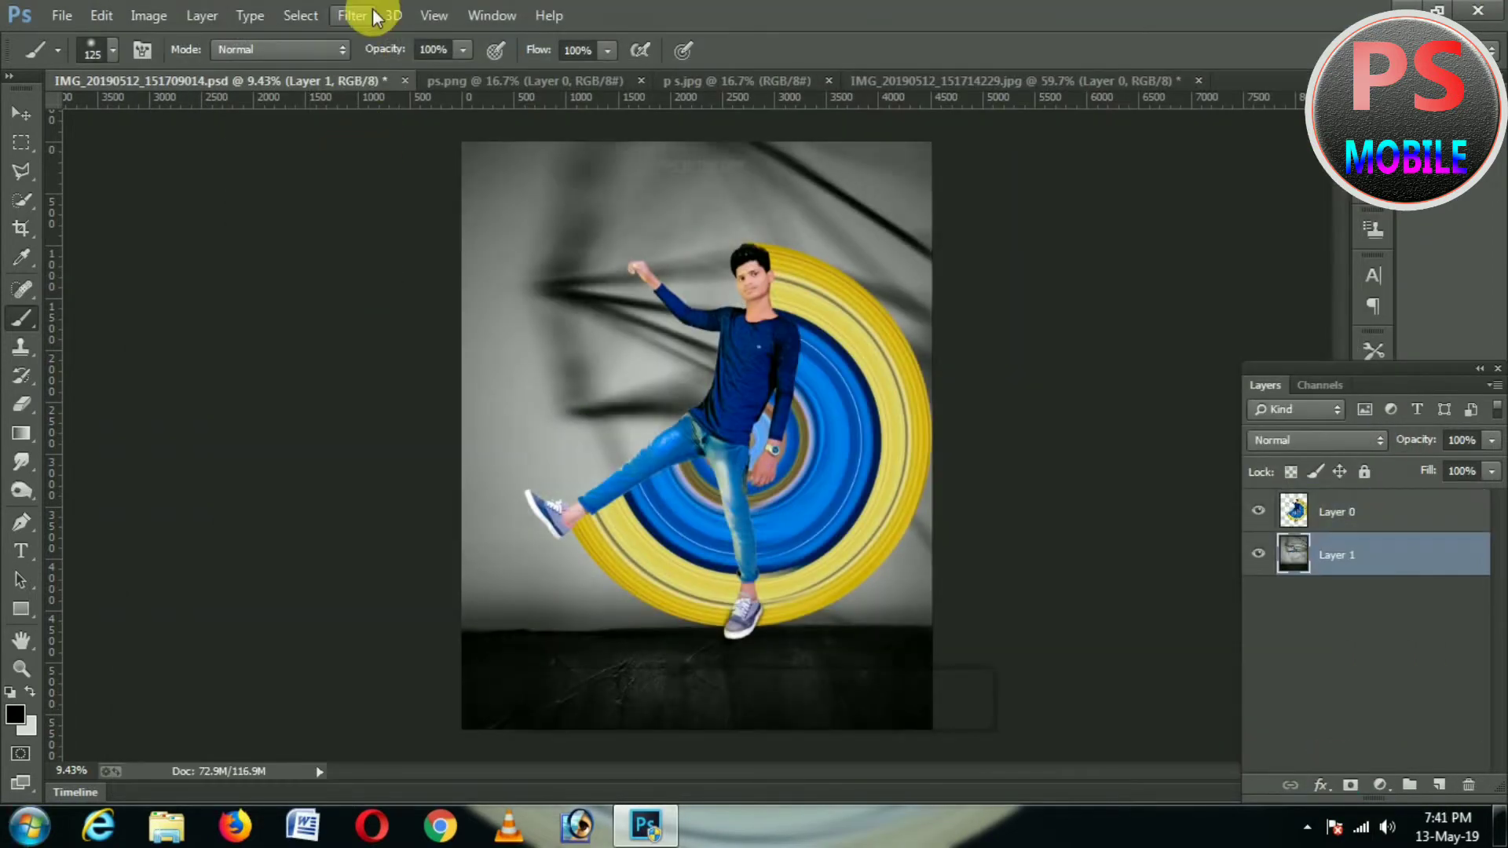
Apply the Dark Moody preset from the Camera Raw Filter to the grey background layer
{"action": "left_click", "coordinate": [357, 14]}
{"action": "left_click", "coordinate": [389, 144]}
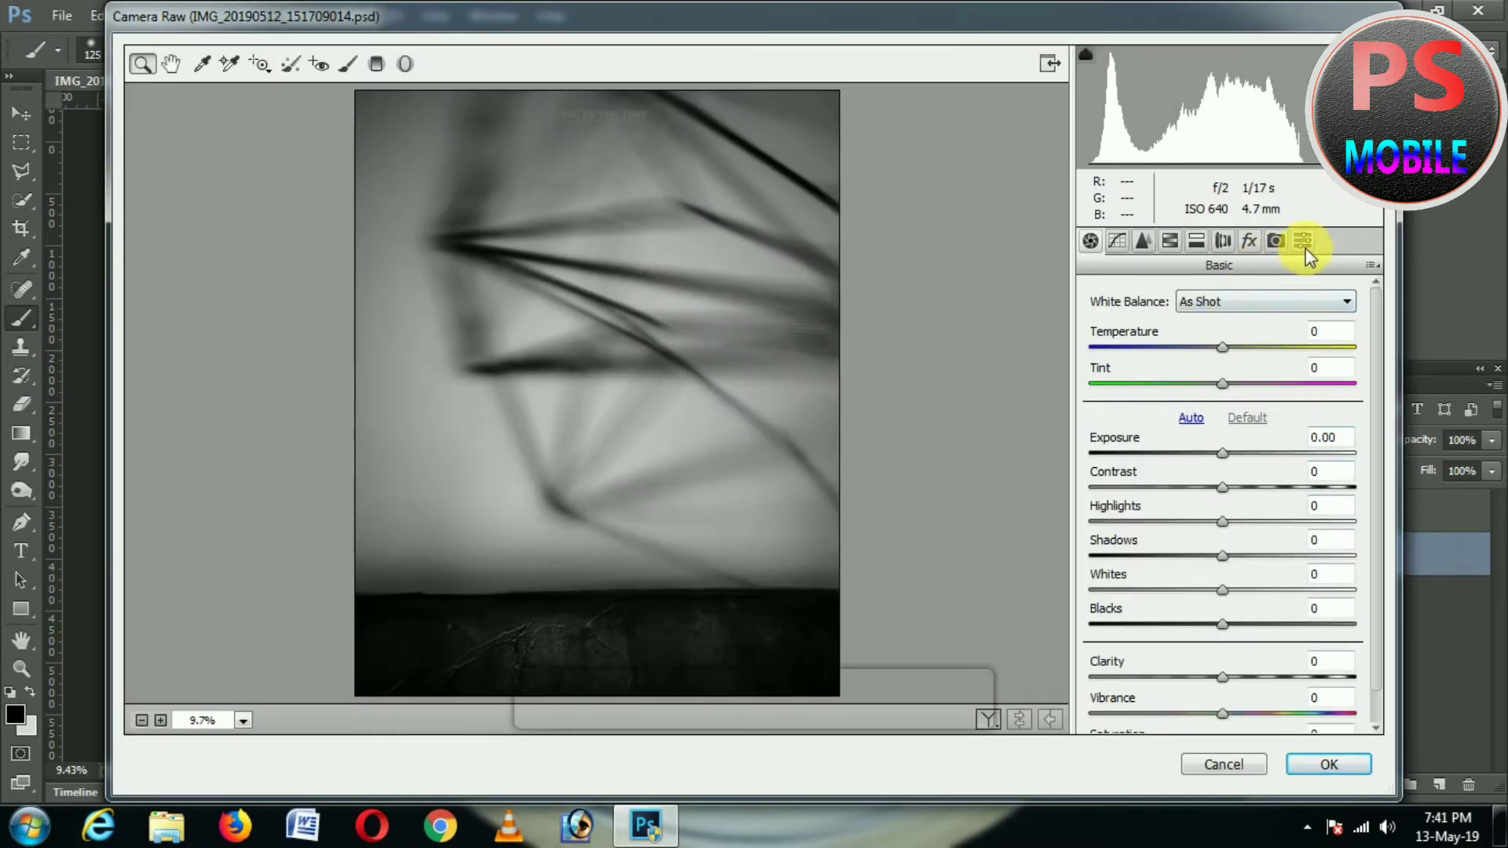
{"action": "left_click", "coordinate": [1302, 243]}
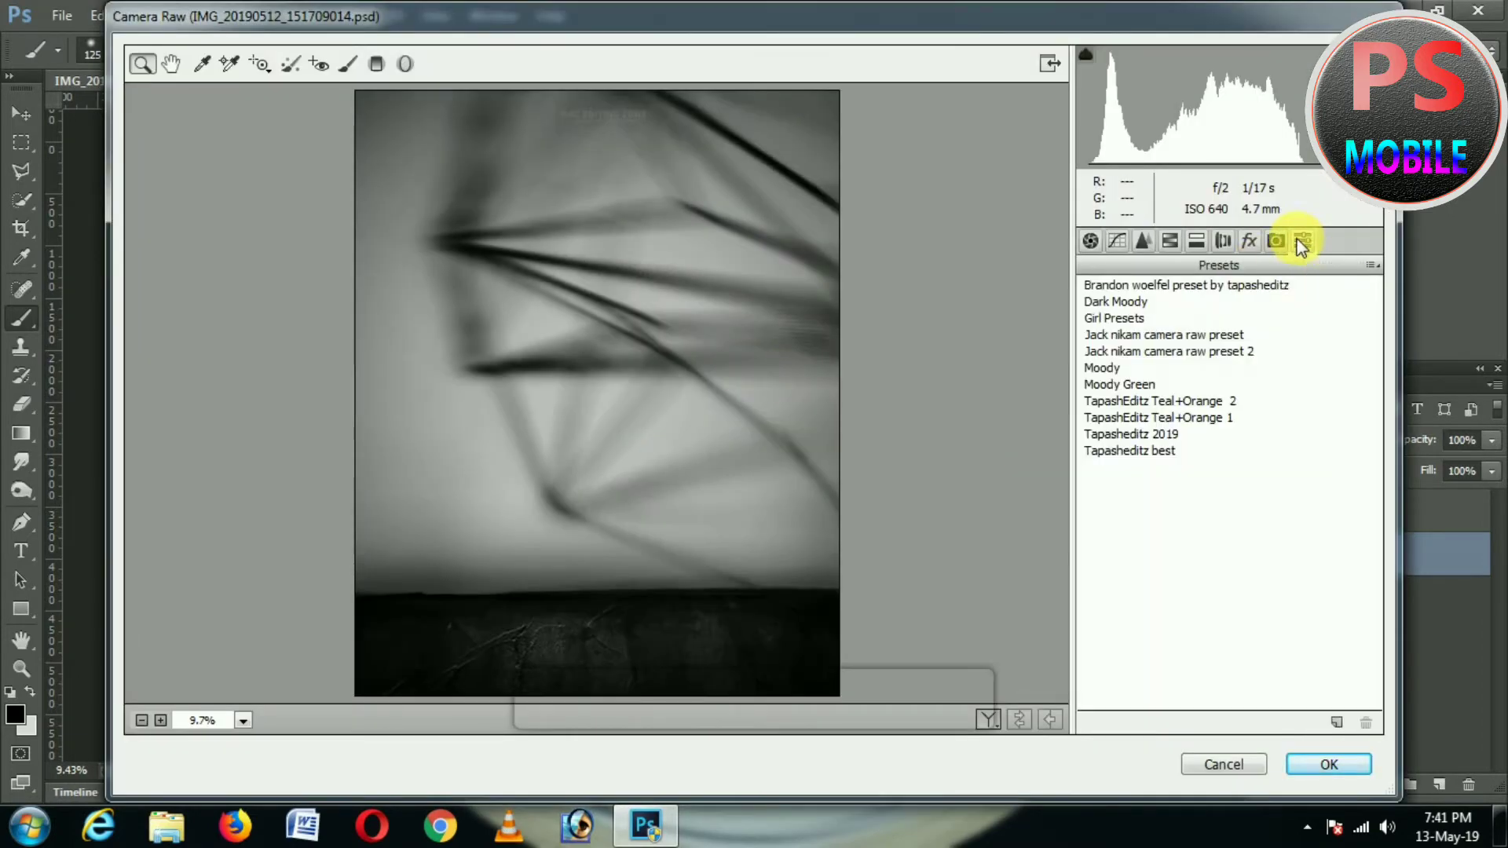
{"action": "left_click", "coordinate": [1121, 307]}
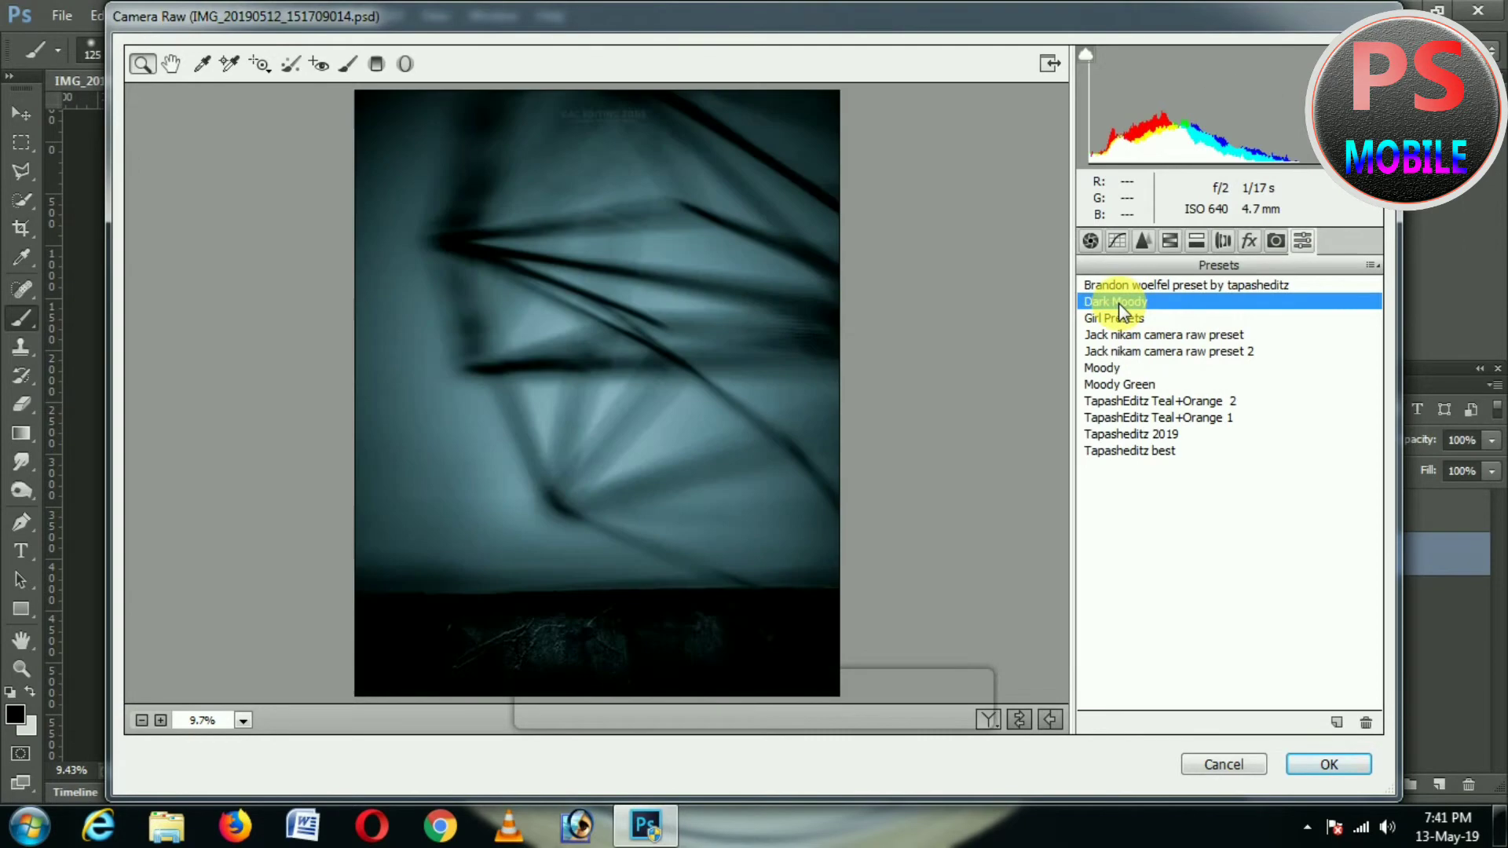
{"action": "left_click", "coordinate": [1369, 754]}
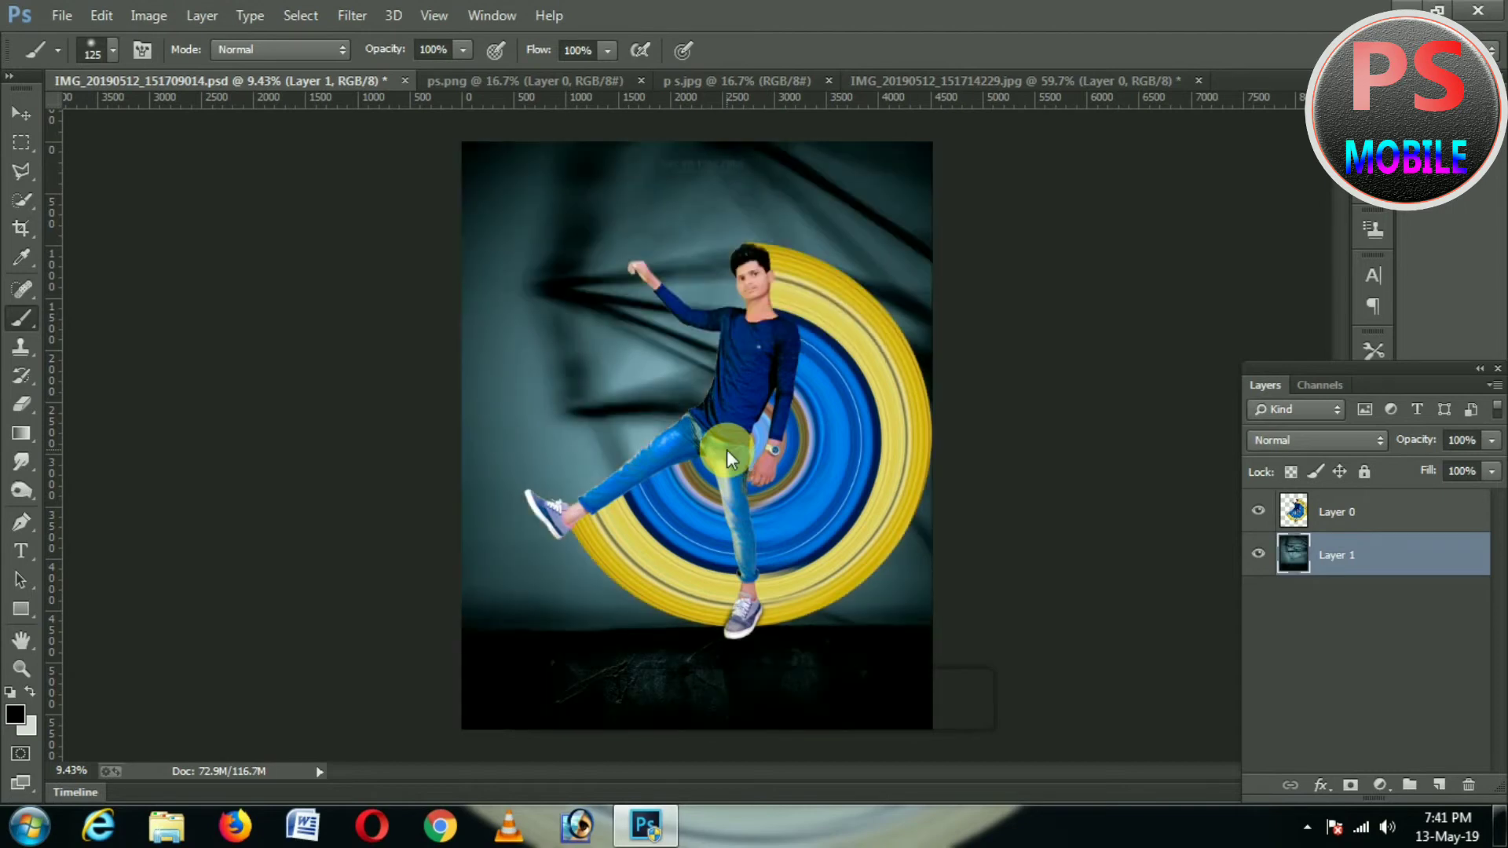
{"action": "scroll", "coordinate": [620, 385], "scroll_direction": "down", "scroll_amount": 2}
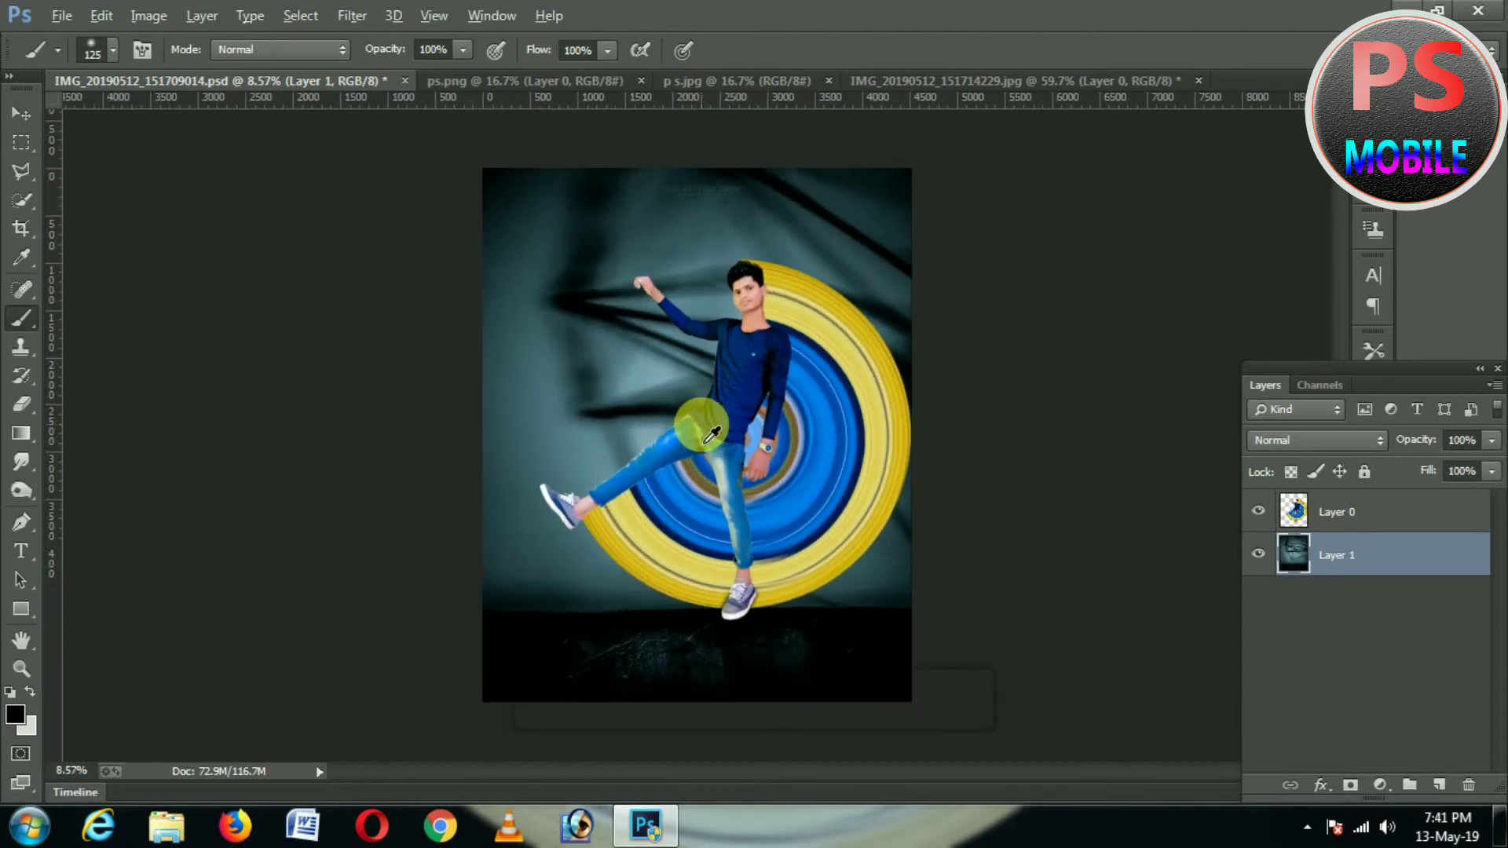
{"action": "scroll", "coordinate": [711, 434], "scroll_direction": "up", "scroll_amount": 2}
Open the Save As dialog for the composite
{"action": "left_click", "coordinate": [63, 15]}
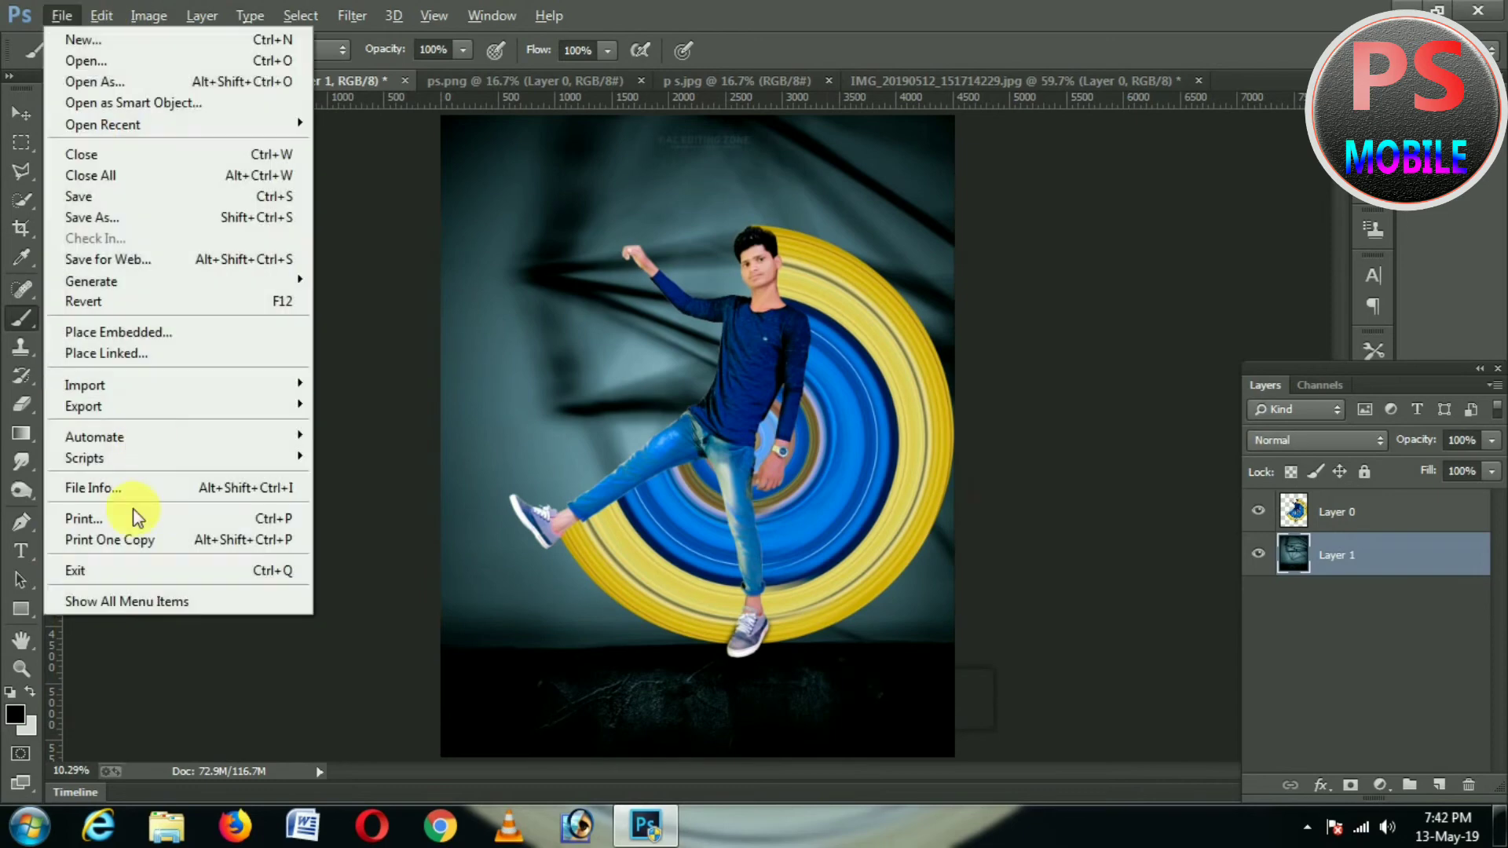
{"action": "left_click", "coordinate": [92, 218]}
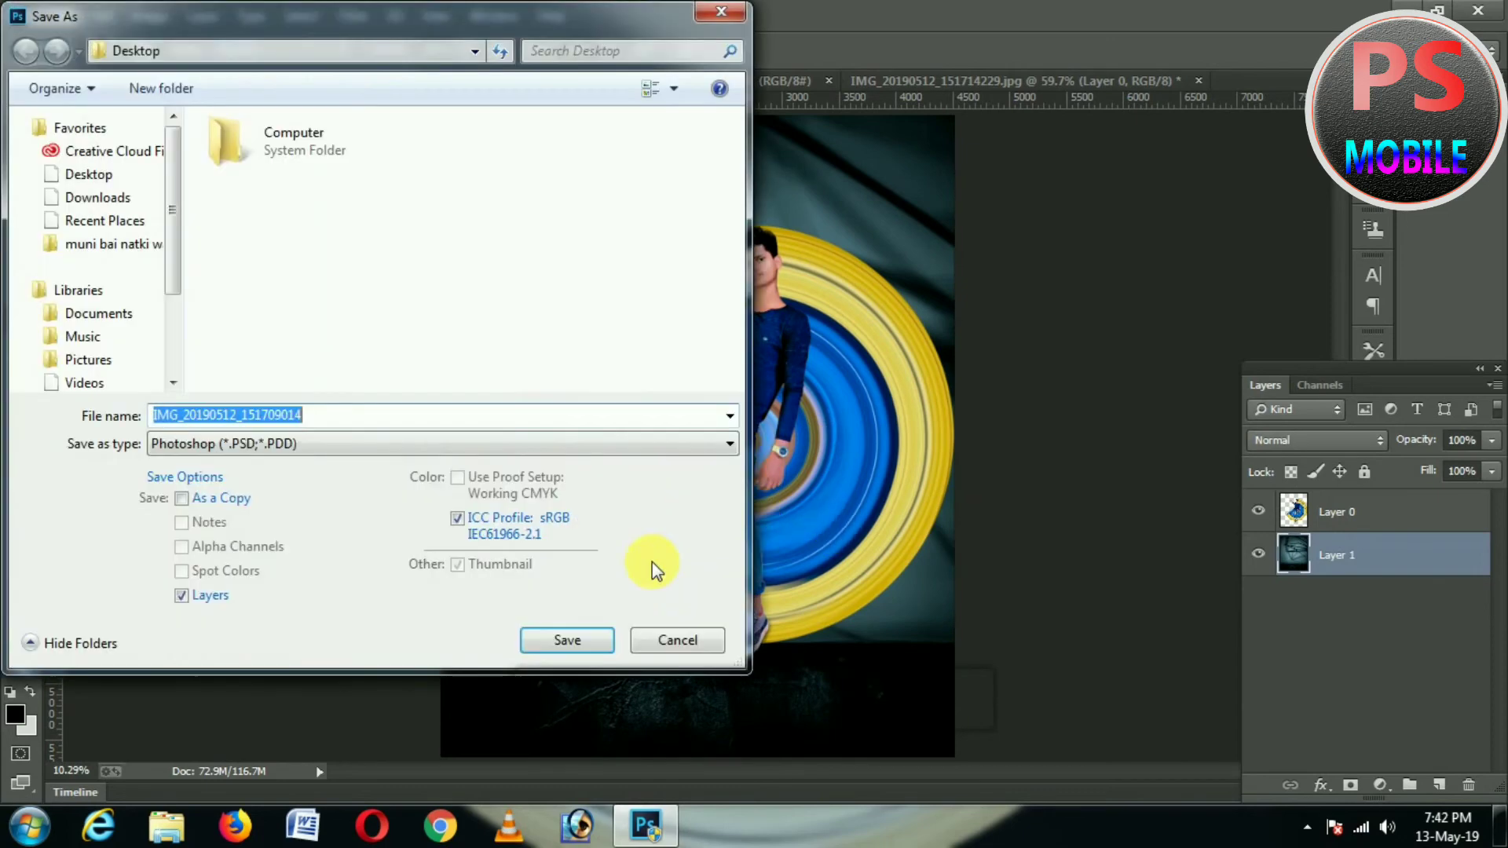